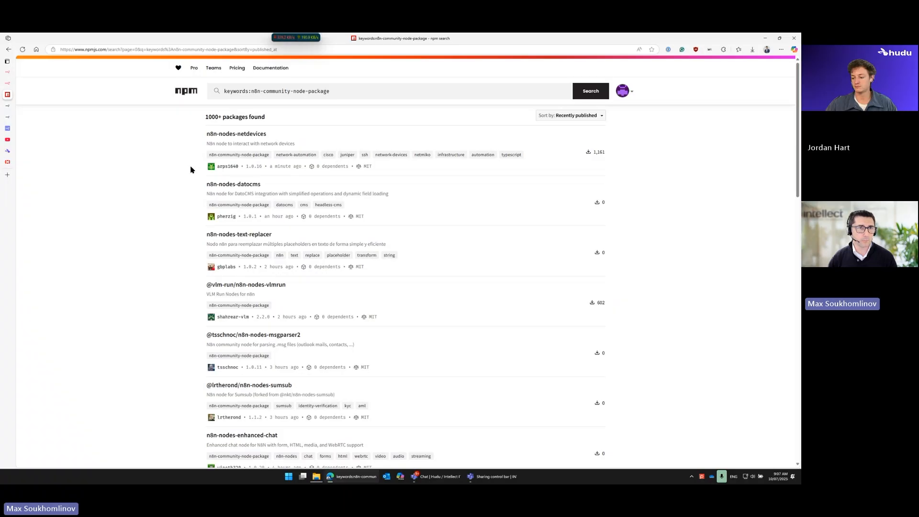
# Step: Examine the npm results for the keyword n8n-community-node-package, noting the n8n-nodes naming prefix and the recently published packages
pyautogui.click(335, 91)
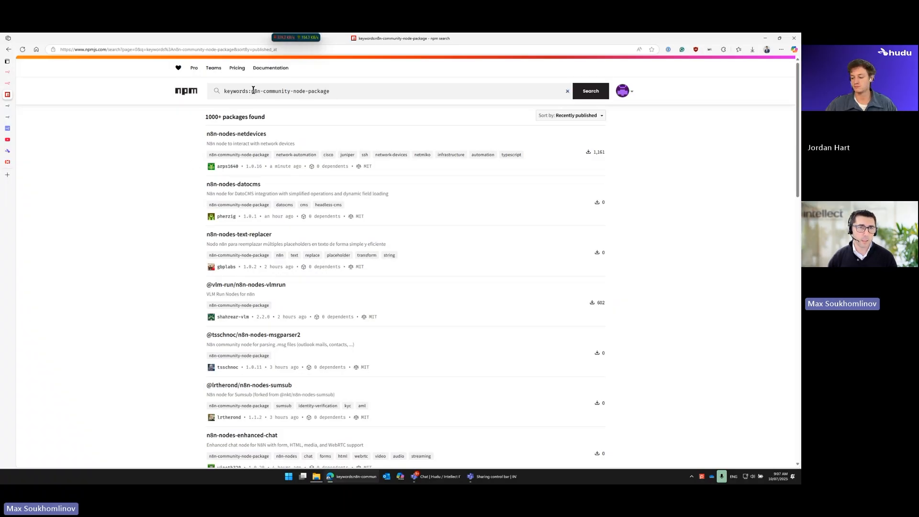
pyautogui.moveTo(251, 91); pyautogui.dragTo(353, 90)
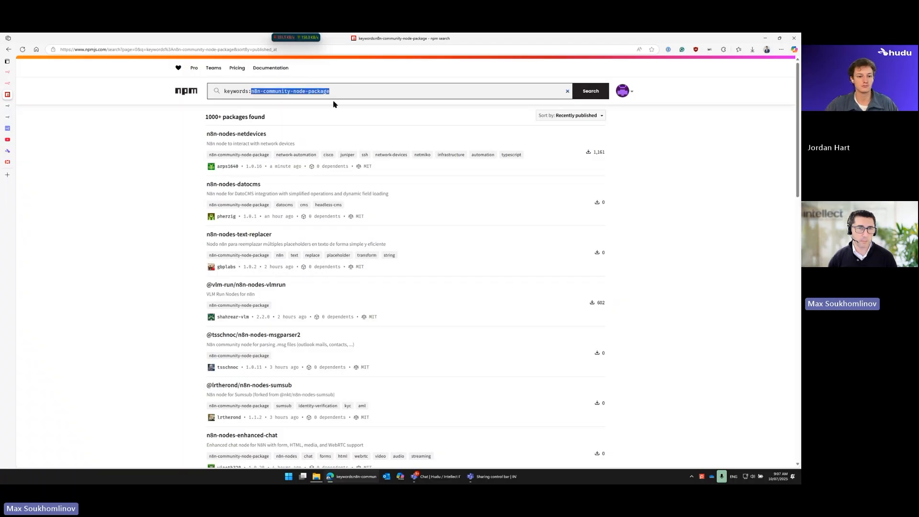
pyautogui.click(150, 209)
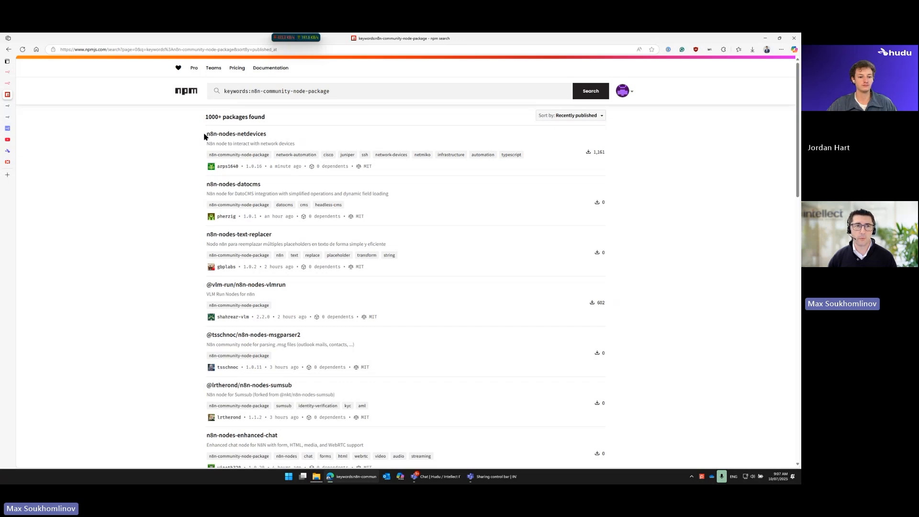
pyautogui.moveTo(204, 136); pyautogui.dragTo(238, 131)
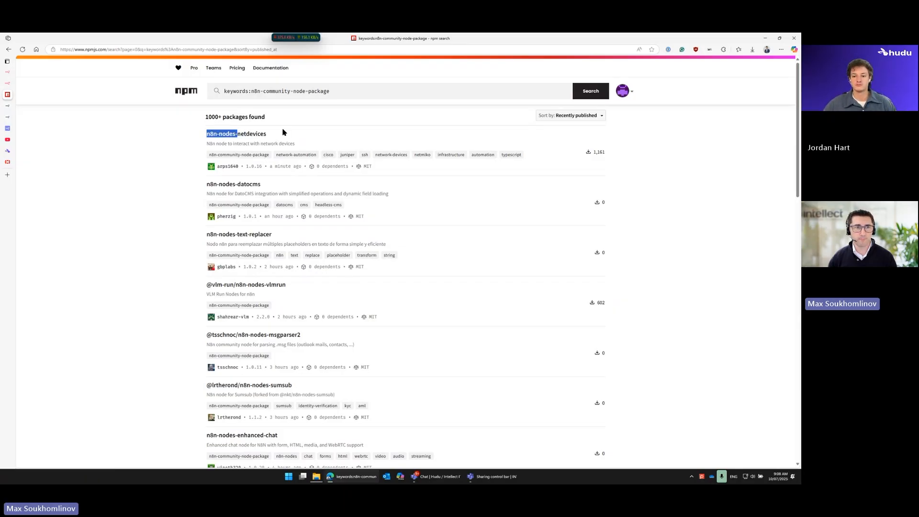
pyautogui.moveTo(204, 285); pyautogui.dragTo(180, 285)
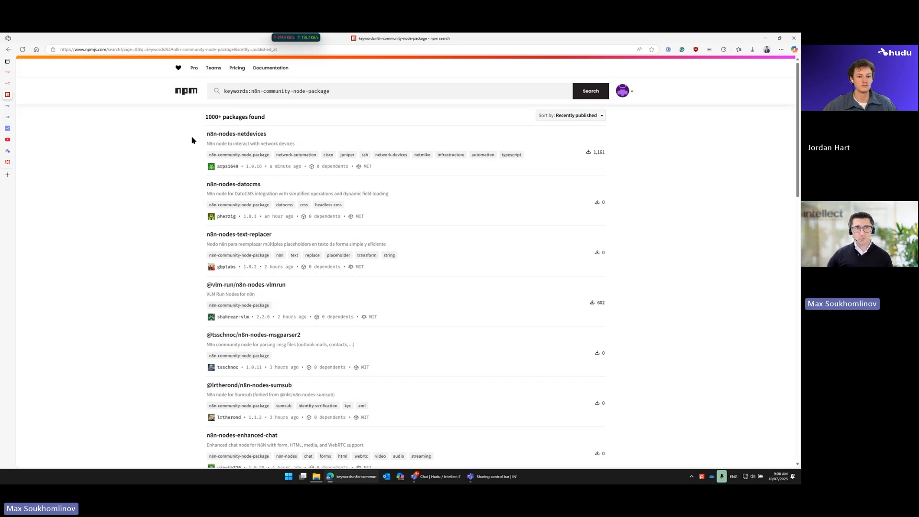
pyautogui.scroll(-1, 191, 181)
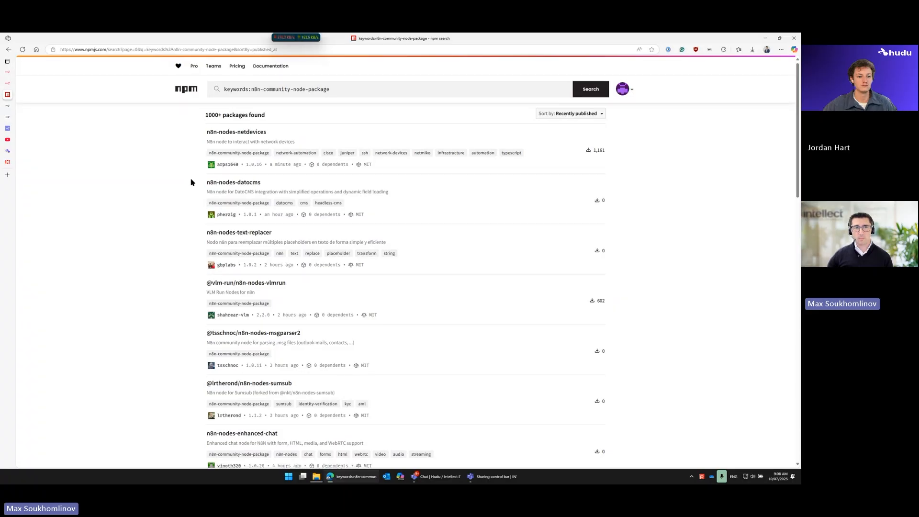
pyautogui.scroll(-1, 191, 182)
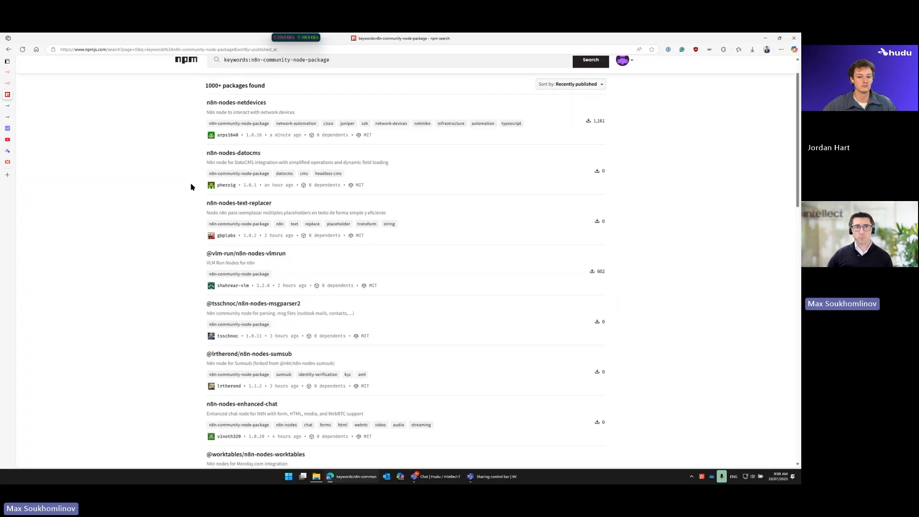
pyautogui.scroll(-1, 191, 187)
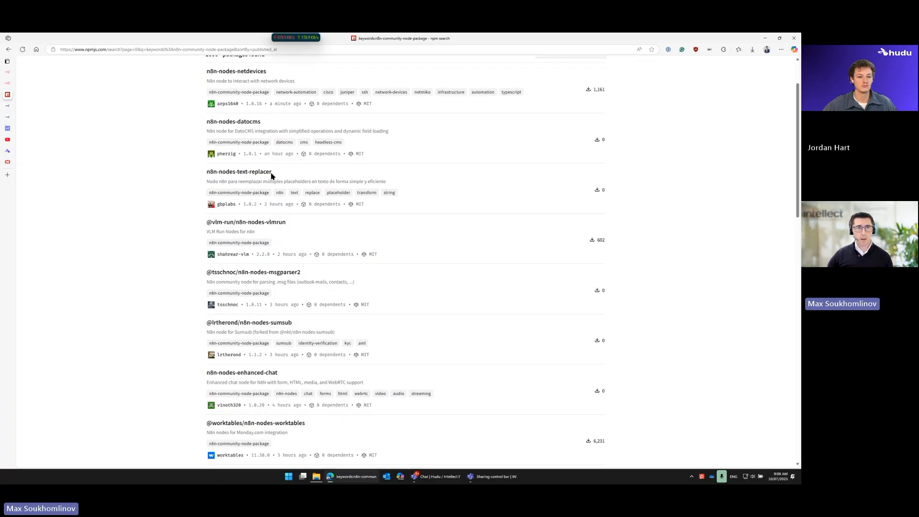
pyautogui.scroll(-1, 281, 244)
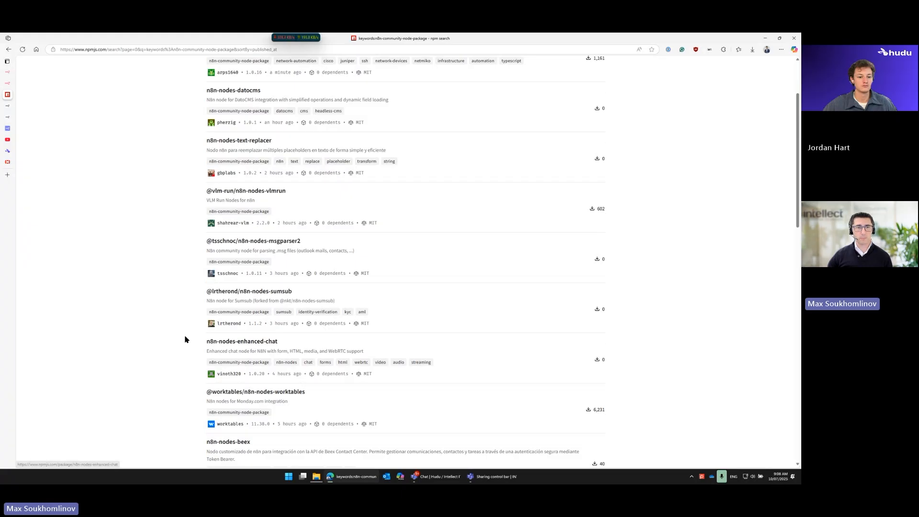
pyautogui.scroll(-5, 185, 340)
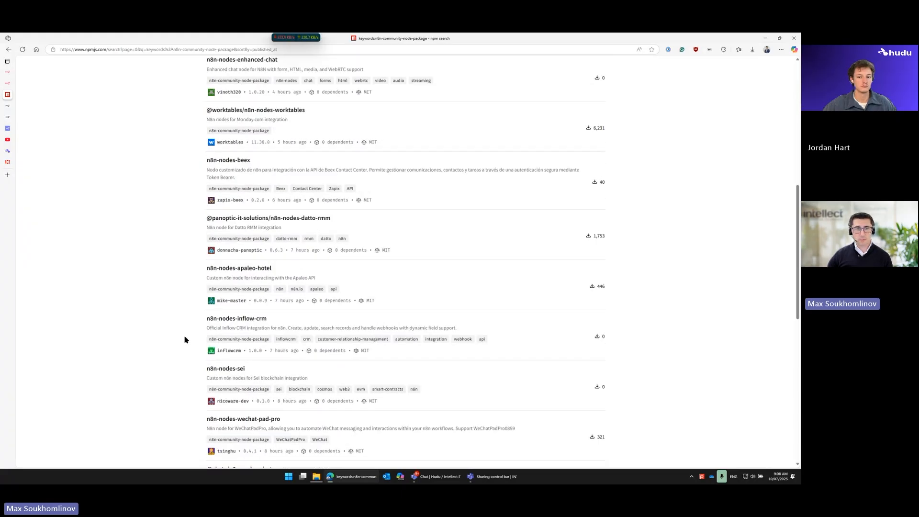
pyautogui.scroll(7, 185, 340)
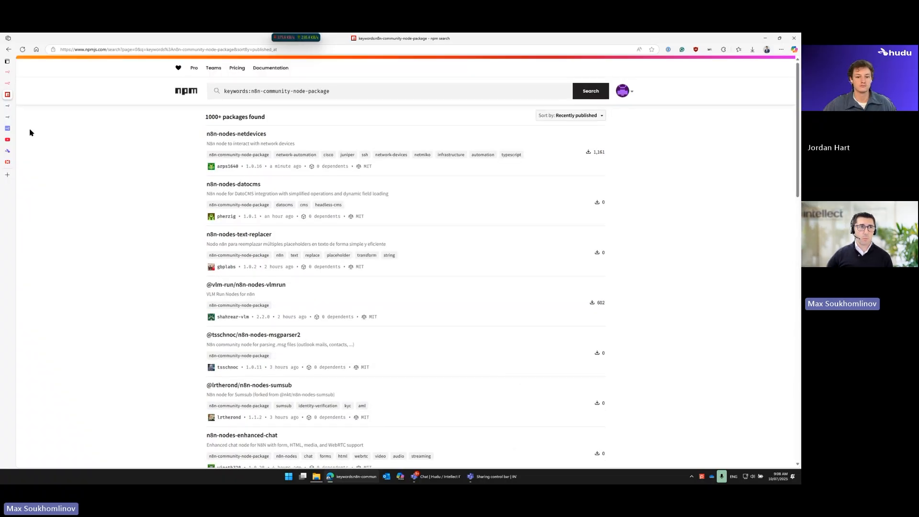
pyautogui.moveTo(11, 88)
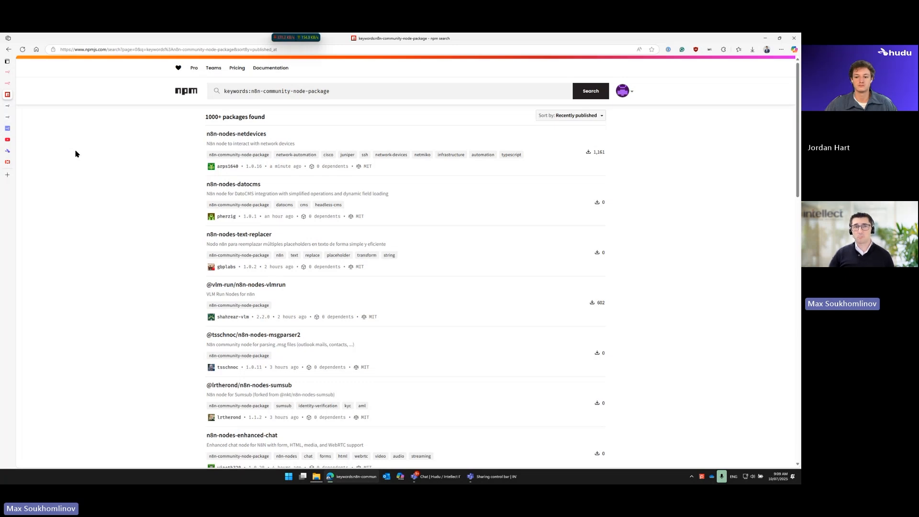
# Step: Check the download counts of the n8n-nodes-datocms and n8n-nodes-netdevices packages in the npm results
pyautogui.moveTo(609, 204); pyautogui.dragTo(577, 205)
pyautogui.click(587, 204)
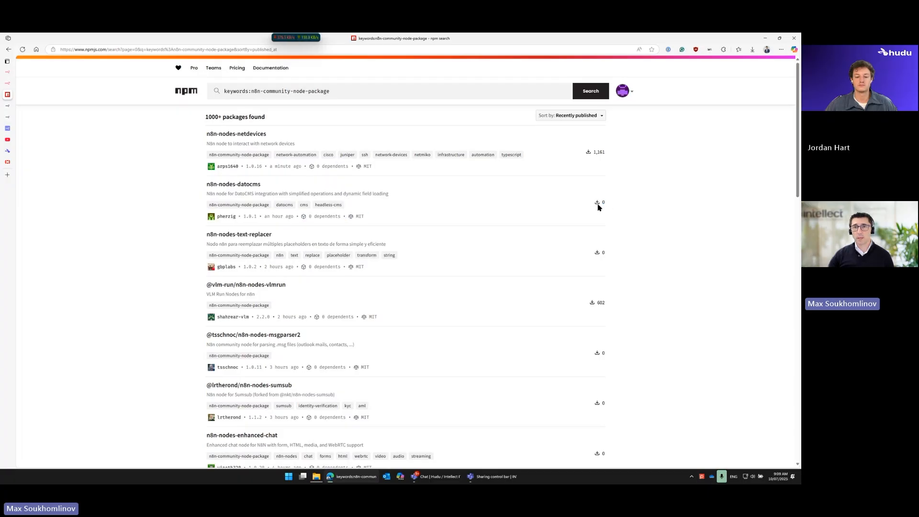
pyautogui.moveTo(593, 152); pyautogui.dragTo(607, 157)
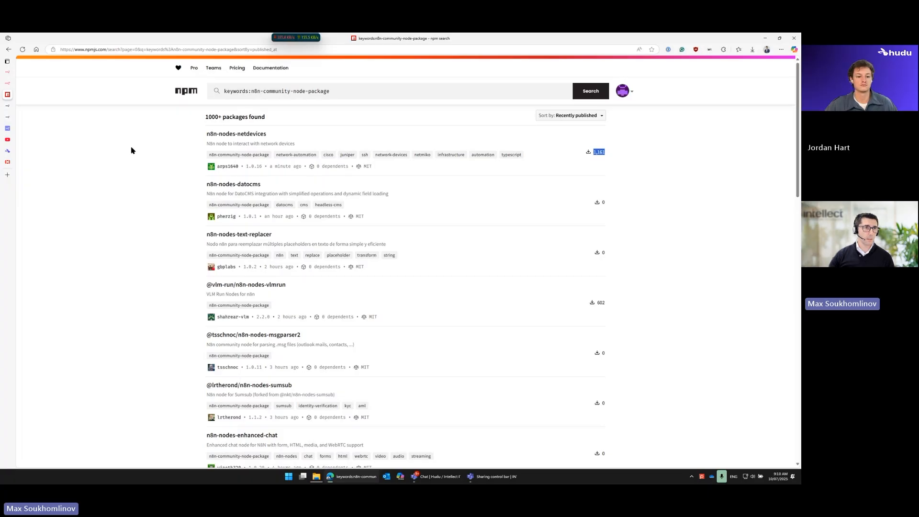
# Step: Switch to n8n and open the Community nodes page in its settings
pyautogui.moveTo(17, 87)
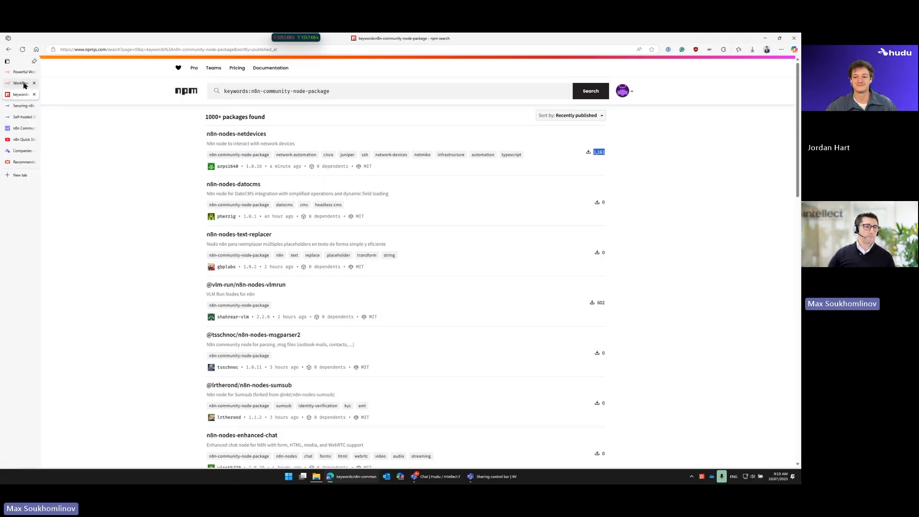
pyautogui.click(22, 84)
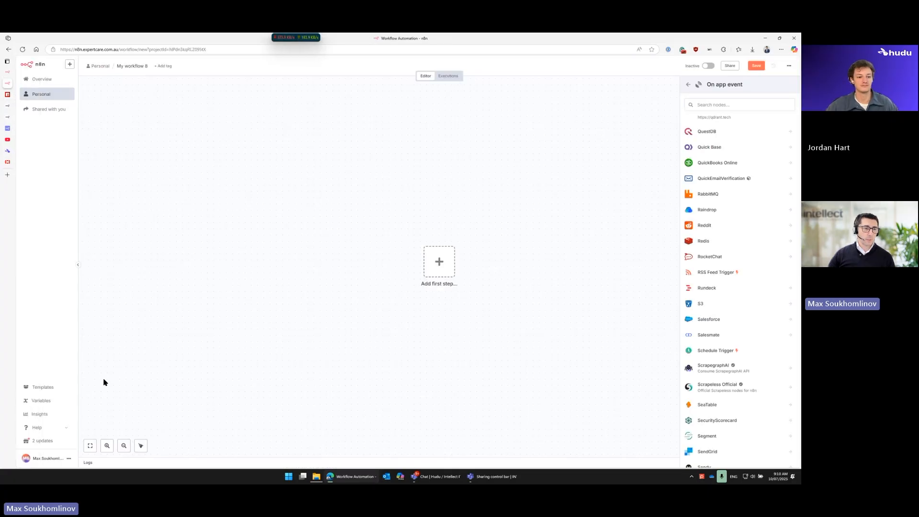
pyautogui.click(70, 461)
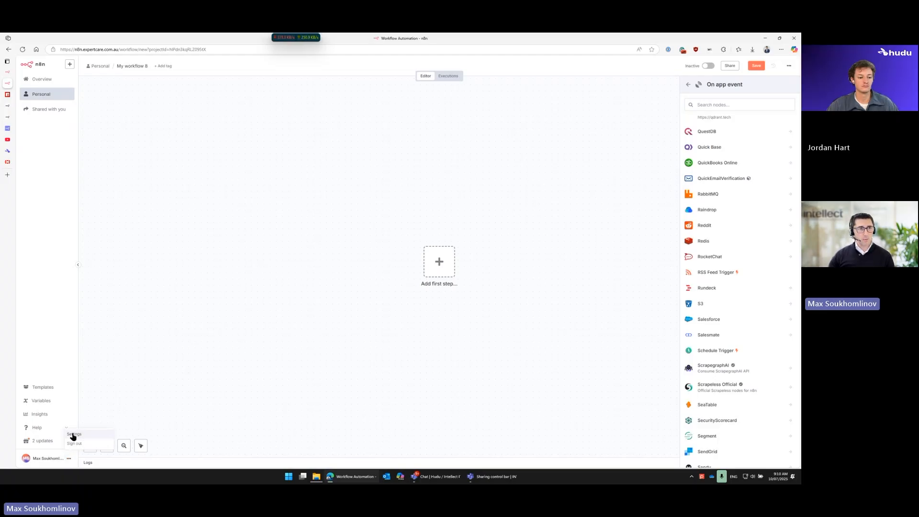
pyautogui.click(72, 435)
pyautogui.click(51, 200)
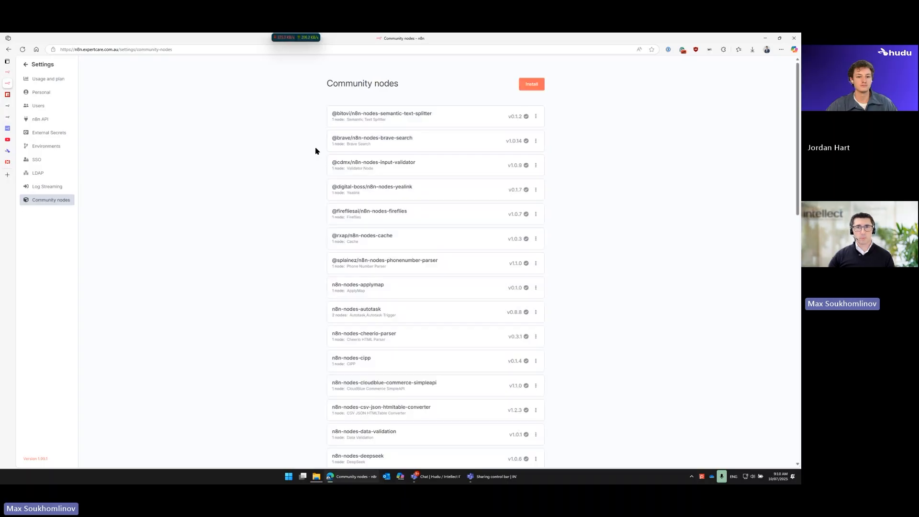
# Step: Prepare a community node install for the npm package n8n-nodes-hudu and acknowledge the risks of unverified code
pyautogui.click(528, 86)
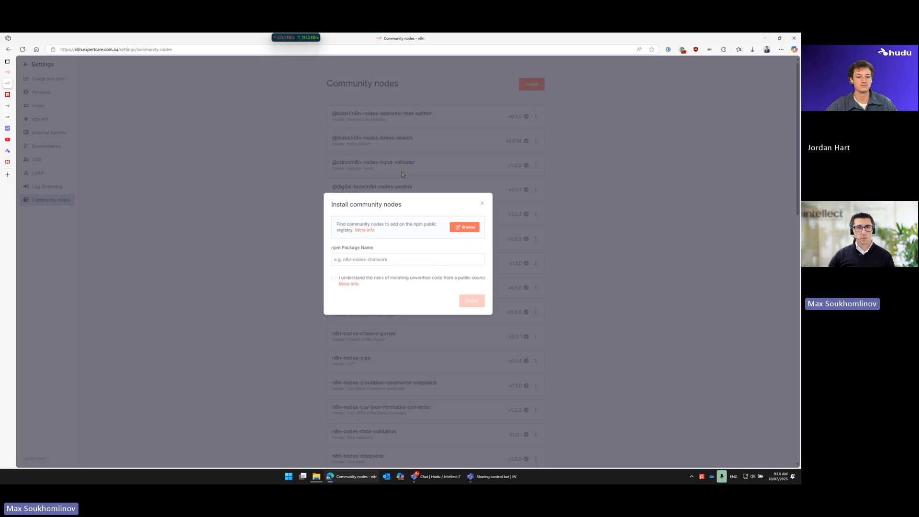
pyautogui.click(343, 260)
pyautogui.write('n8n')
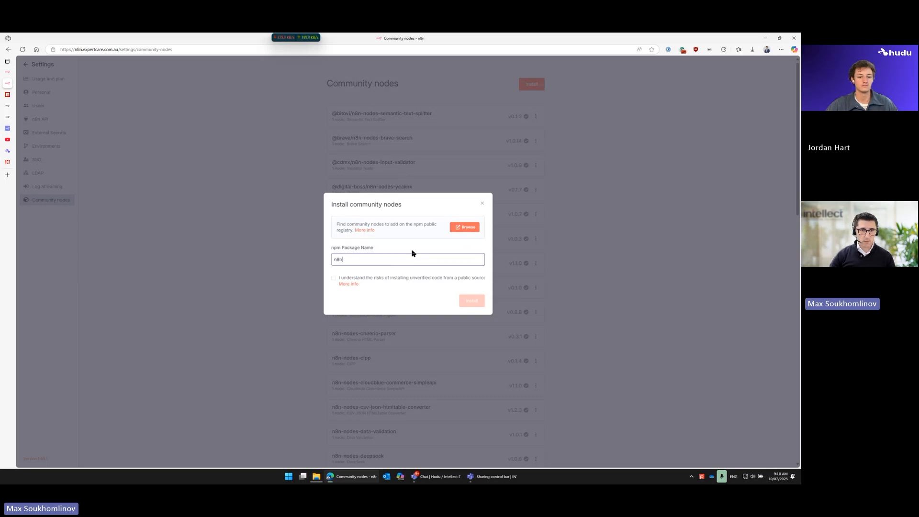
pyautogui.write('-nodes-hudu')
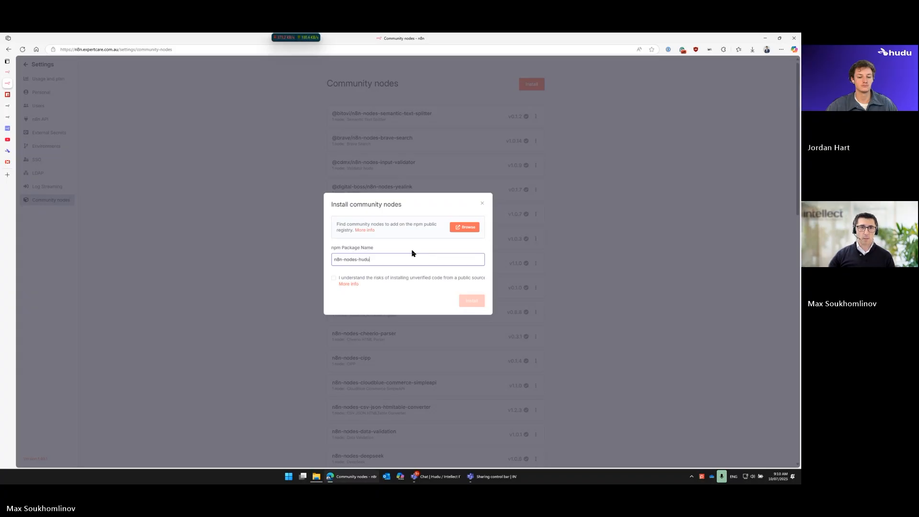
pyautogui.click(333, 278)
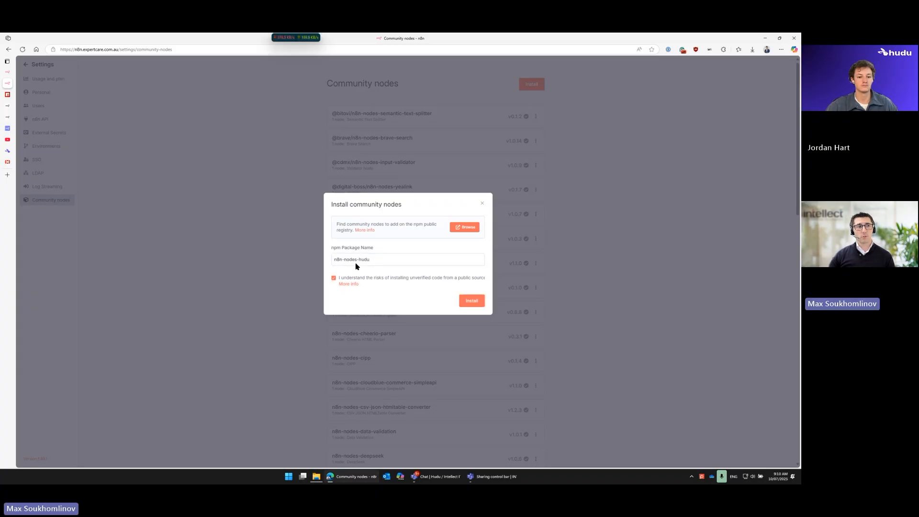
# Step: Check the package name n8n-nodes-text-replacer in the npm results and return to the n8n install dialog
pyautogui.moveTo(2, 77)
pyautogui.click(19, 94)
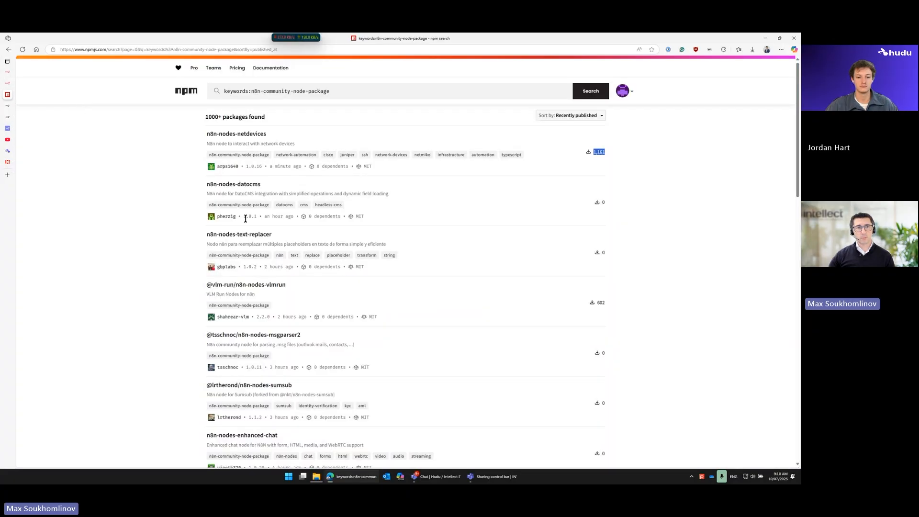
pyautogui.moveTo(205, 235); pyautogui.dragTo(281, 238)
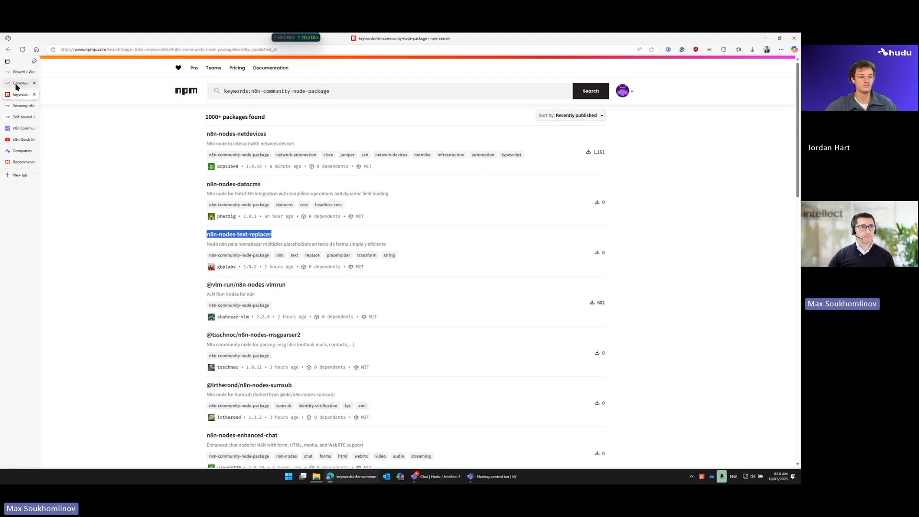
pyautogui.click(17, 84)
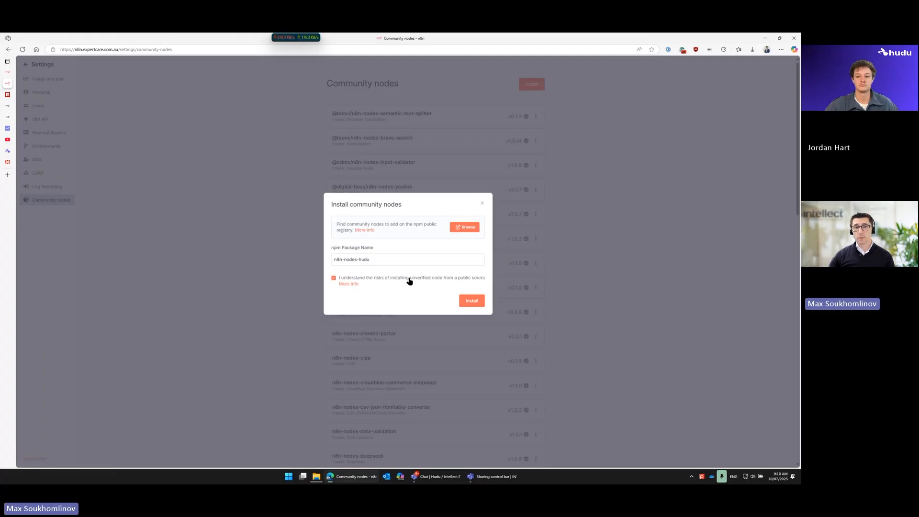
# Step: Review the risk acknowledgement and the entered package name, and close the install dialog without installing
pyautogui.click(431, 280)
pyautogui.click(426, 280)
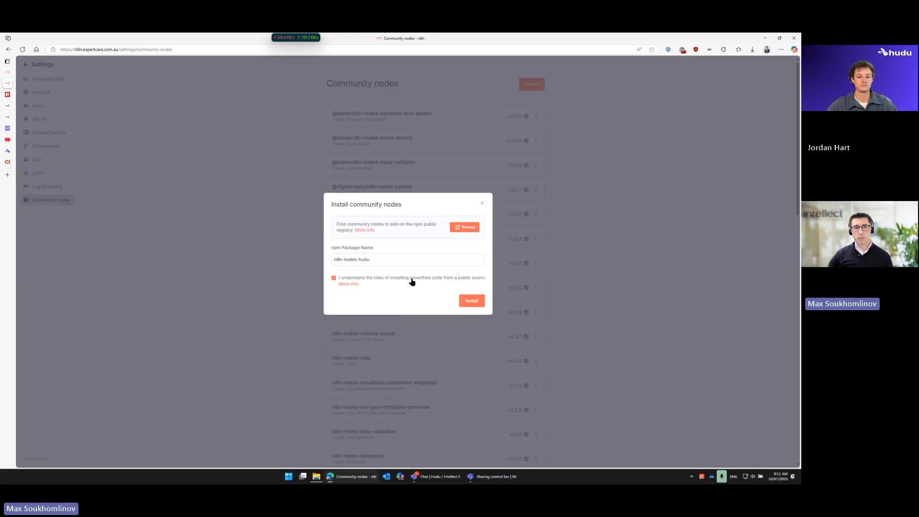
pyautogui.moveTo(377, 260); pyautogui.dragTo(340, 261)
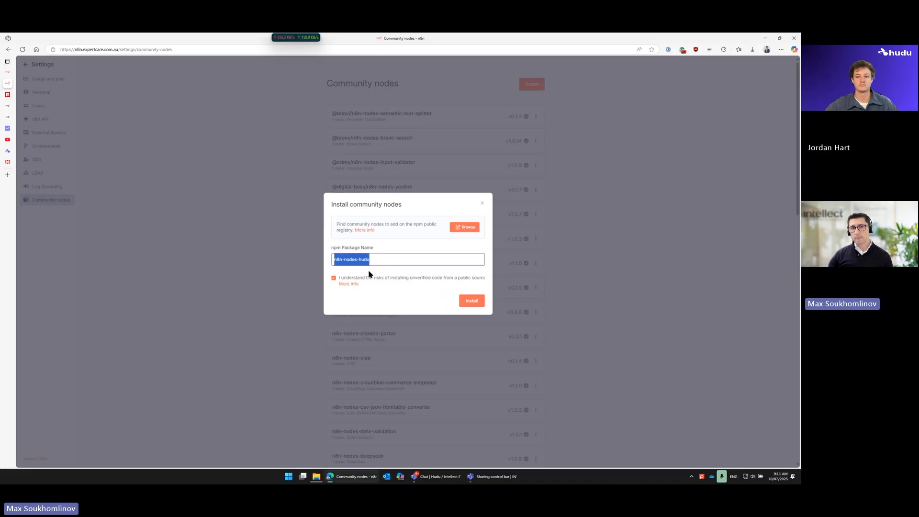
pyautogui.click(482, 204)
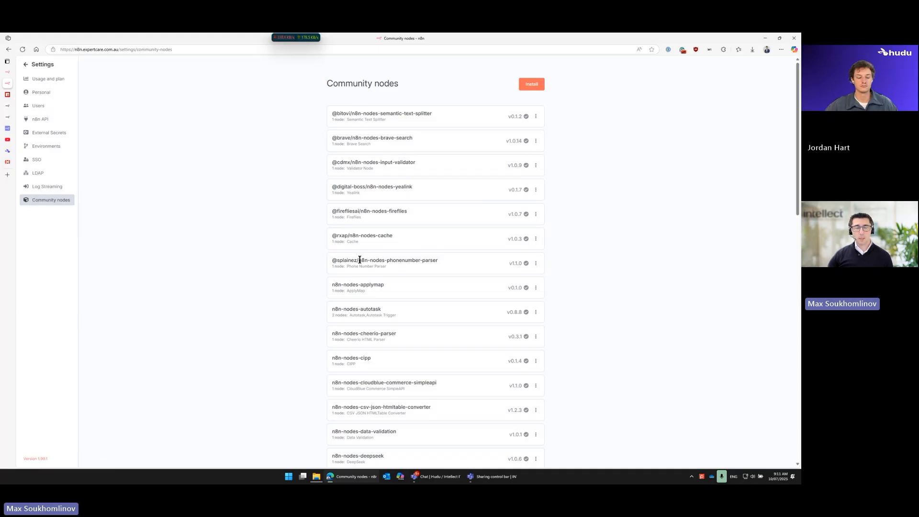
# Step: Look through the installed community nodes and find the hudu package and its version
pyautogui.scroll(-10, 408, 337)
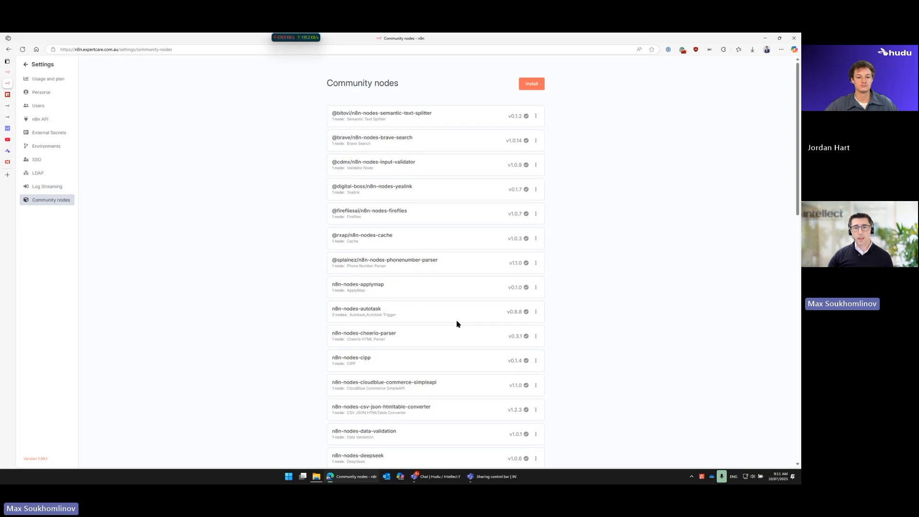
pyautogui.scroll(-3, 458, 323)
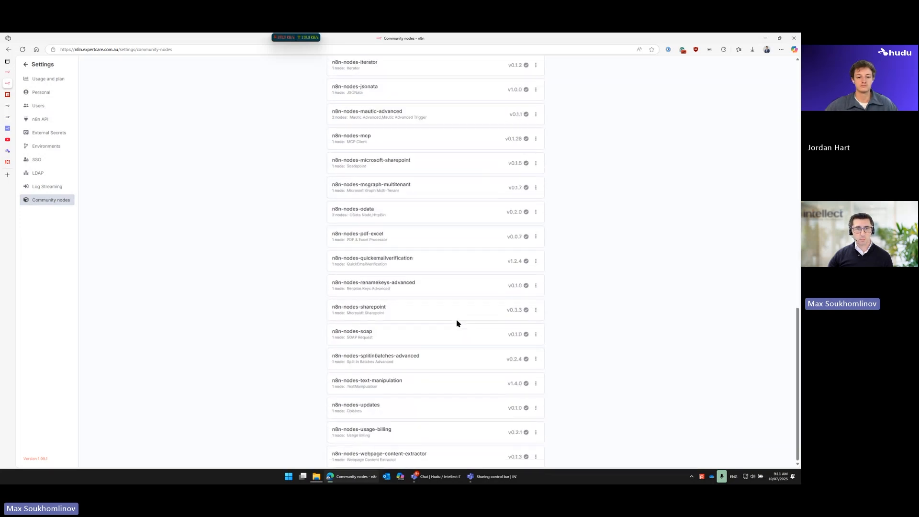
pyautogui.scroll(15, 458, 322)
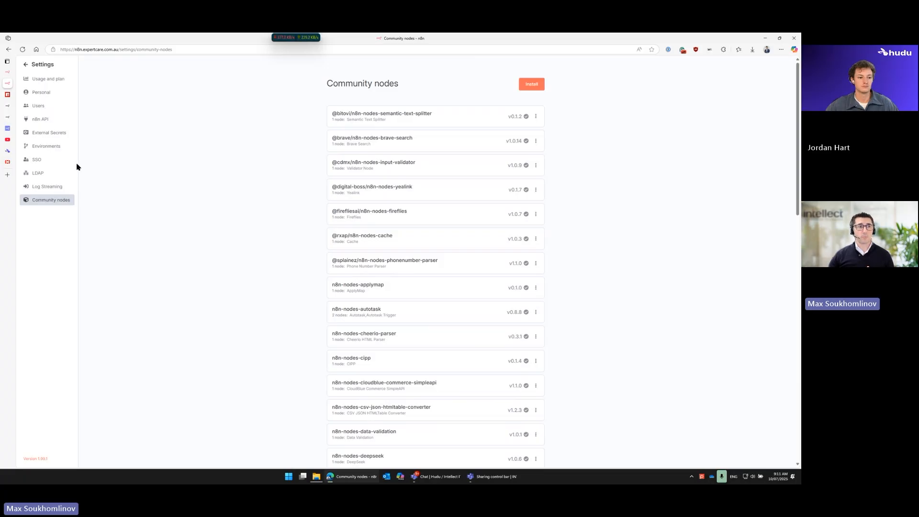
pyautogui.moveTo(6, 97)
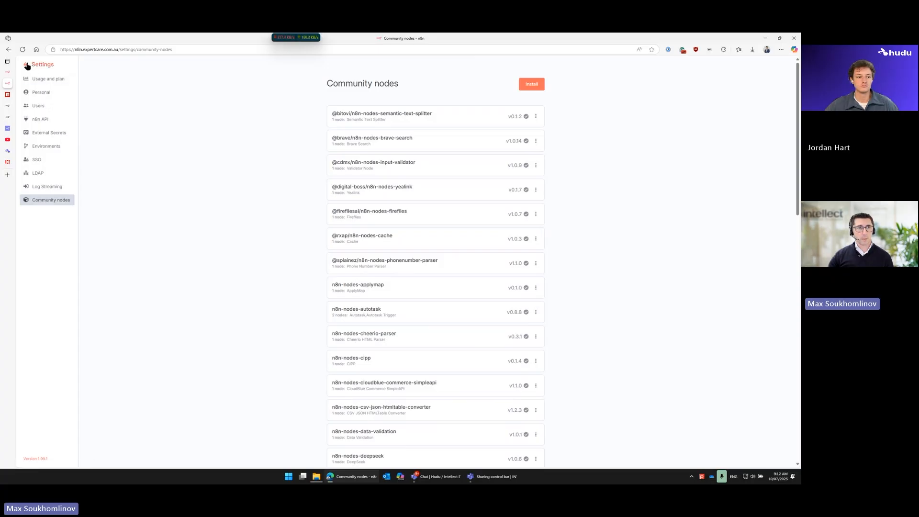
pyautogui.hotkey('ctrl', 'f')
pyautogui.write('hudu')
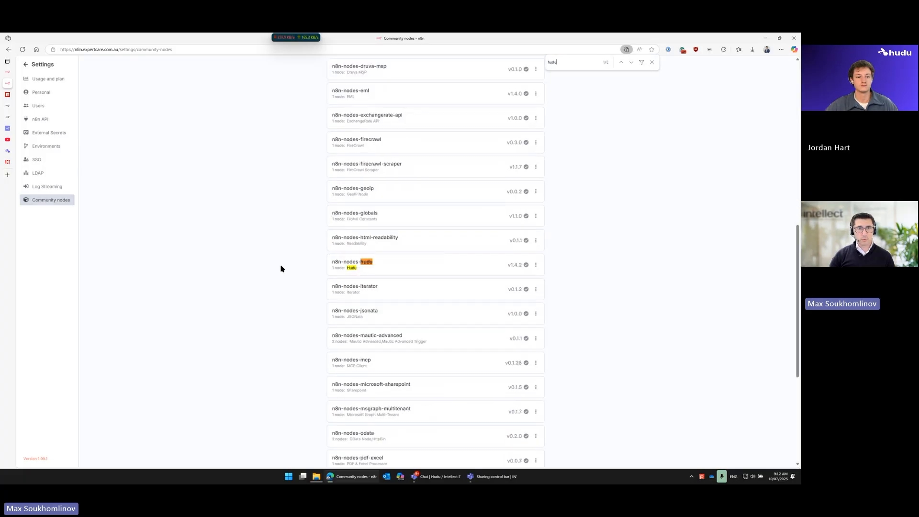
pyautogui.doubleClick(515, 267)
pyautogui.click(490, 268)
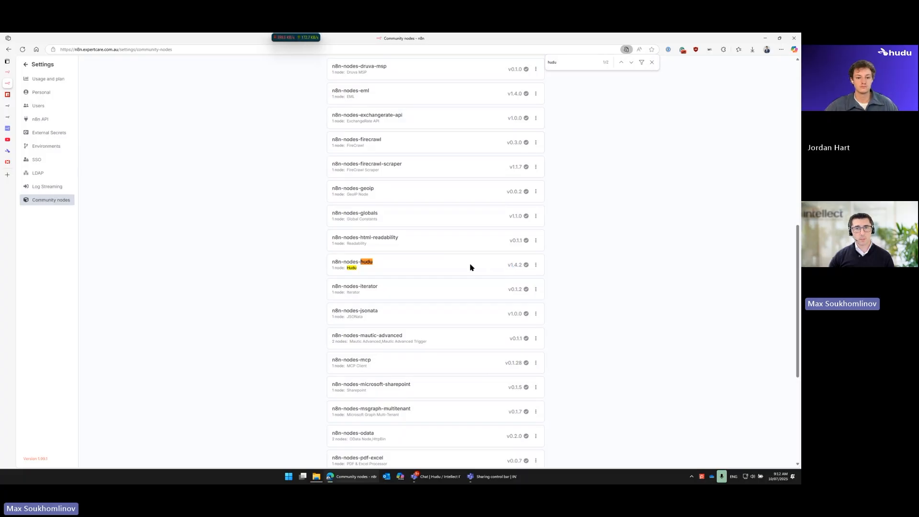
# Step: Leave the settings for the empty workflow editor and close the page search
pyautogui.click(26, 65)
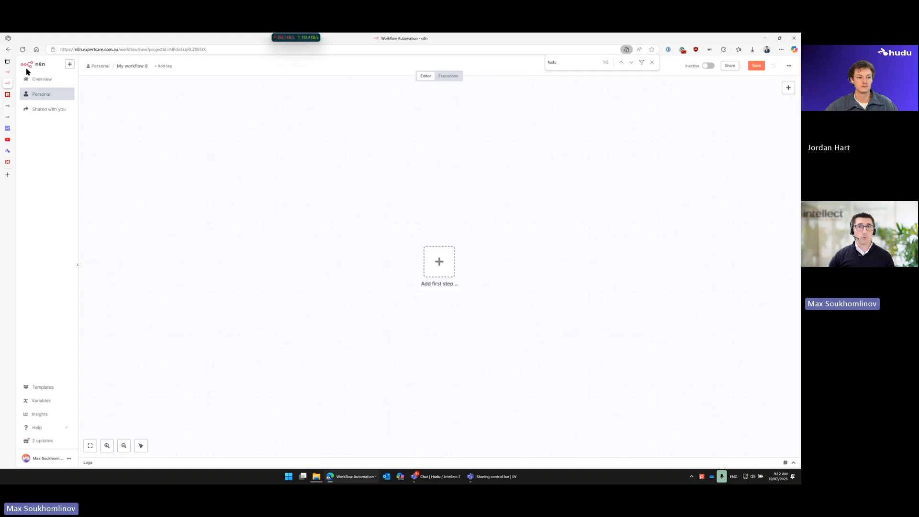
pyautogui.click(652, 62)
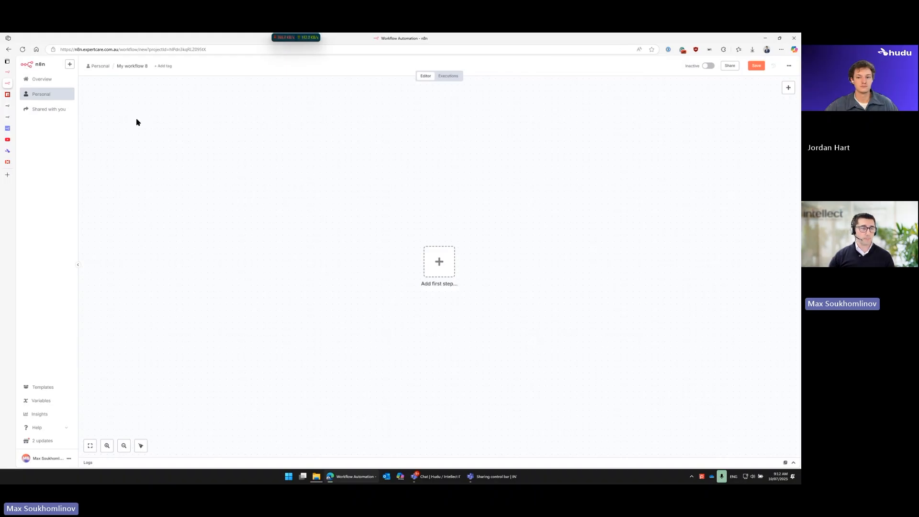
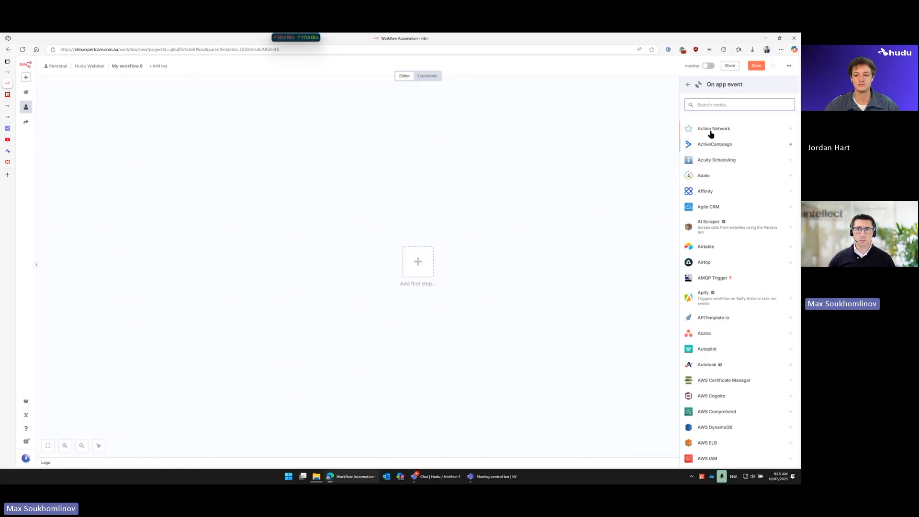
# Step: Check the other ways to trigger a workflow, add a manual trigger and shift it left on the canvas
pyautogui.click(693, 84)
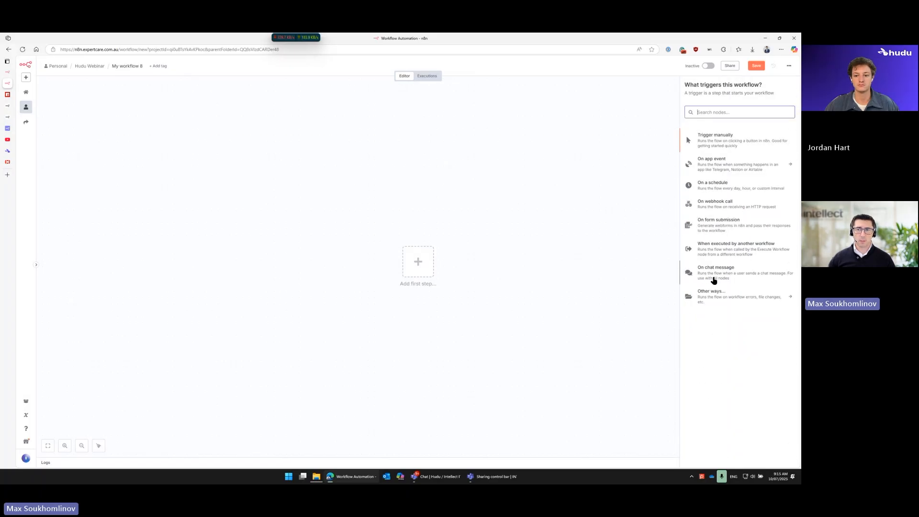
pyautogui.click(790, 299)
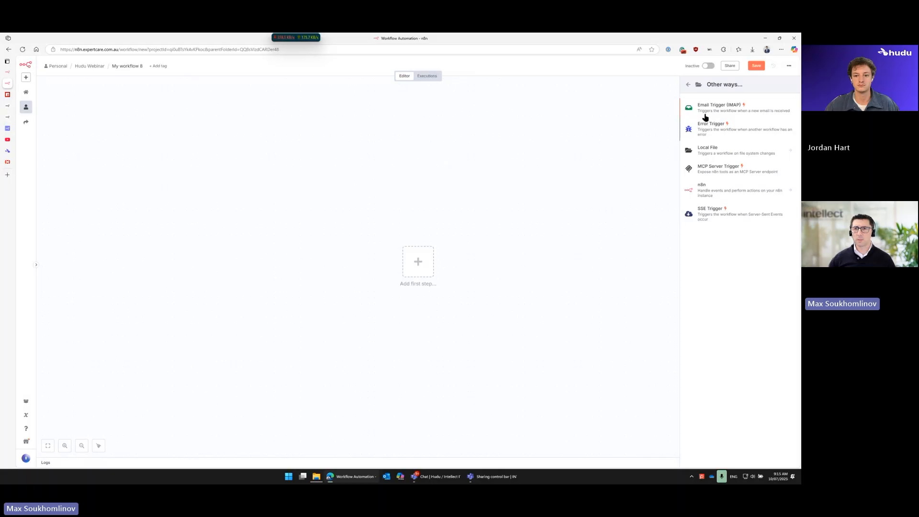
pyautogui.click(689, 85)
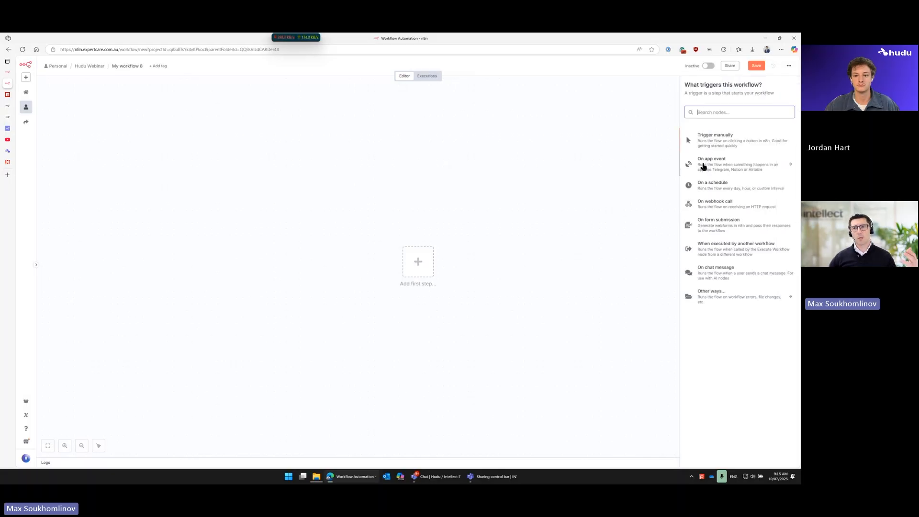
pyautogui.click(721, 144)
pyautogui.moveTo(417, 265); pyautogui.dragTo(256, 248)
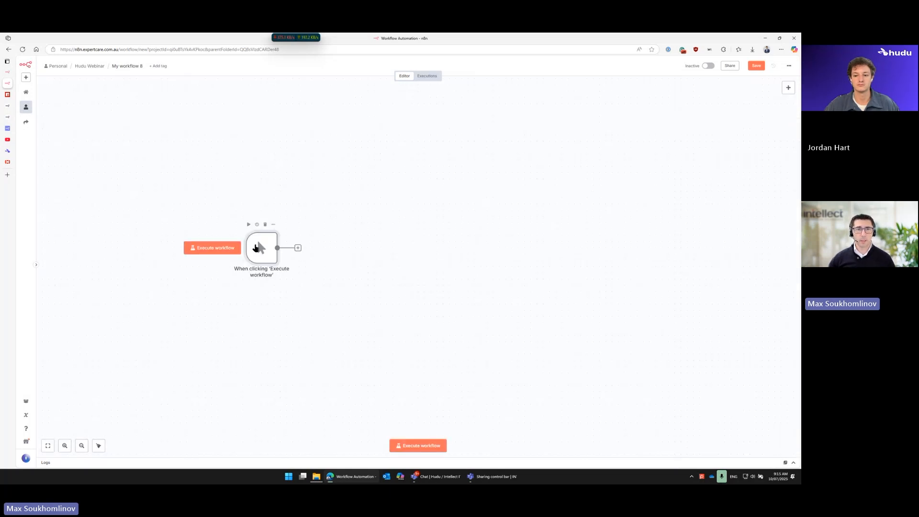
# Step: Search the nodes available after the trigger for hudu, view the Hudu node details, and clear the search
pyautogui.click(297, 248)
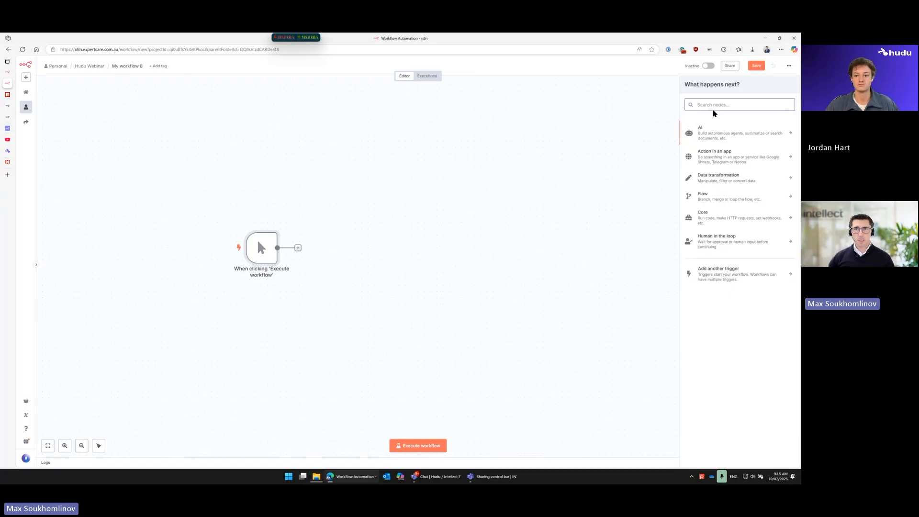
pyautogui.write('hudu')
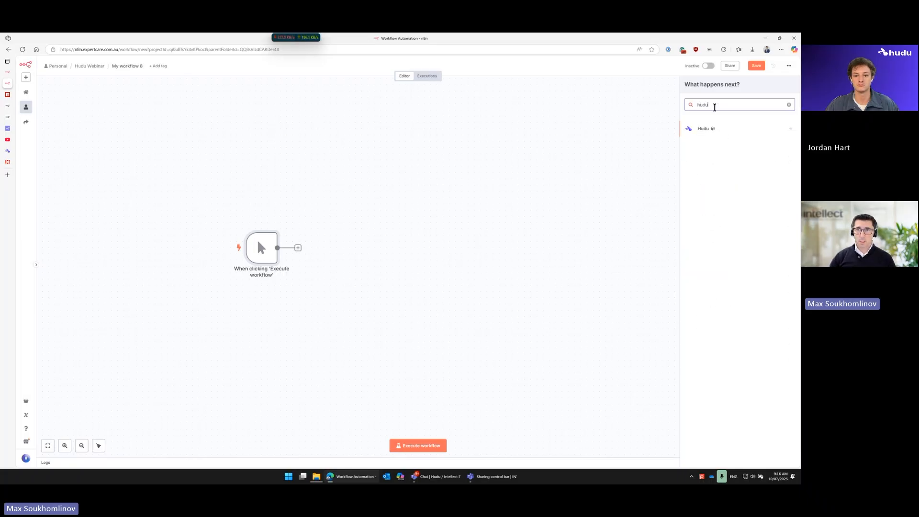
pyautogui.click(703, 129)
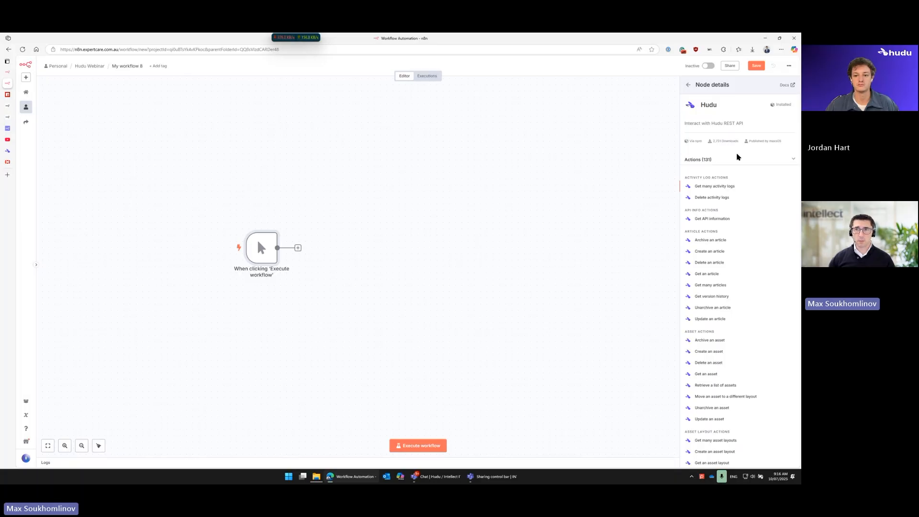
pyautogui.click(688, 85)
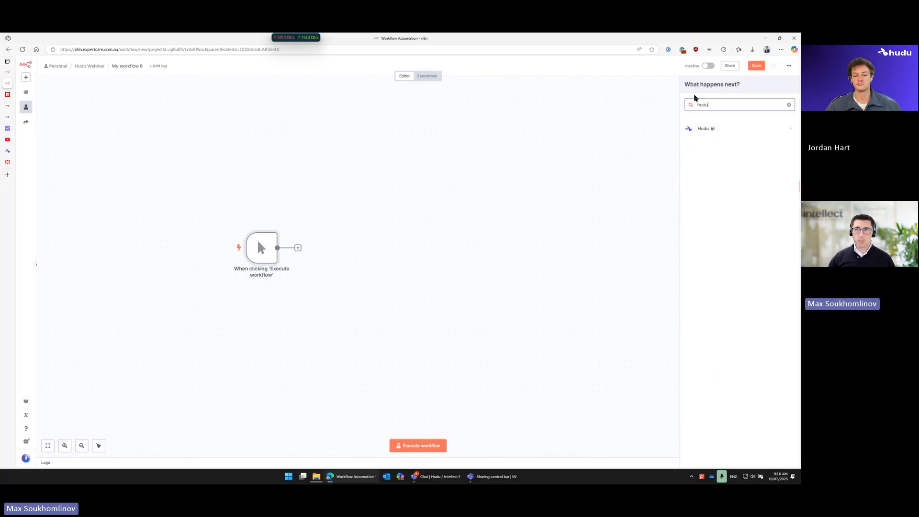
pyautogui.click(789, 105)
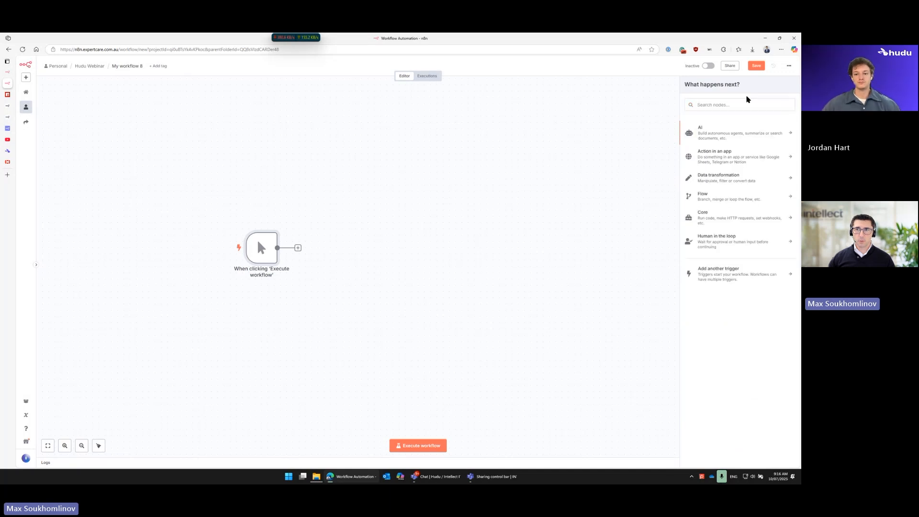
# Step: Browse the app action nodes, checking the community badge on ApplyMap, and find the Hudu node in the list
pyautogui.click(719, 159)
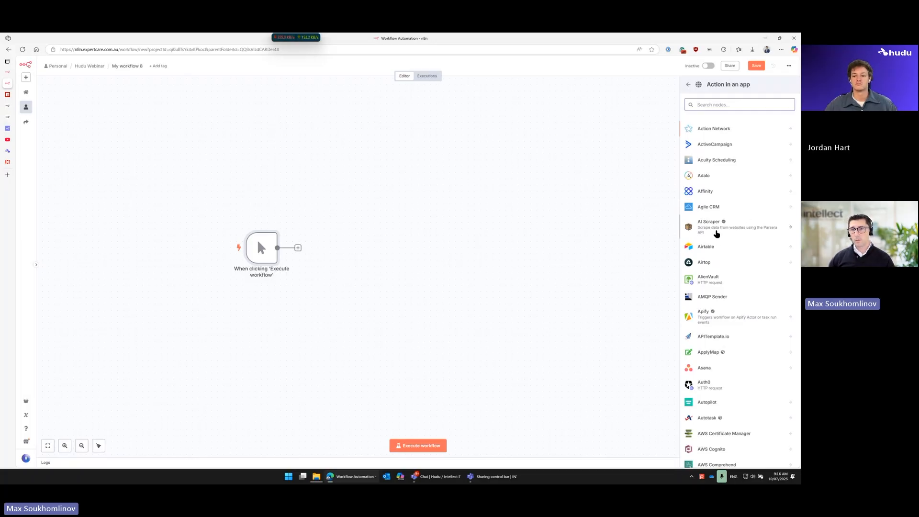
pyautogui.moveTo(724, 222)
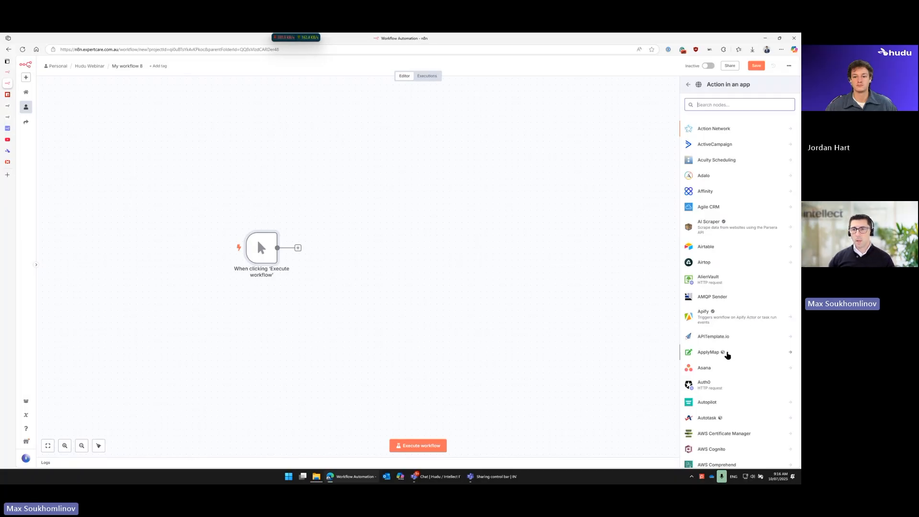
pyautogui.moveTo(723, 353)
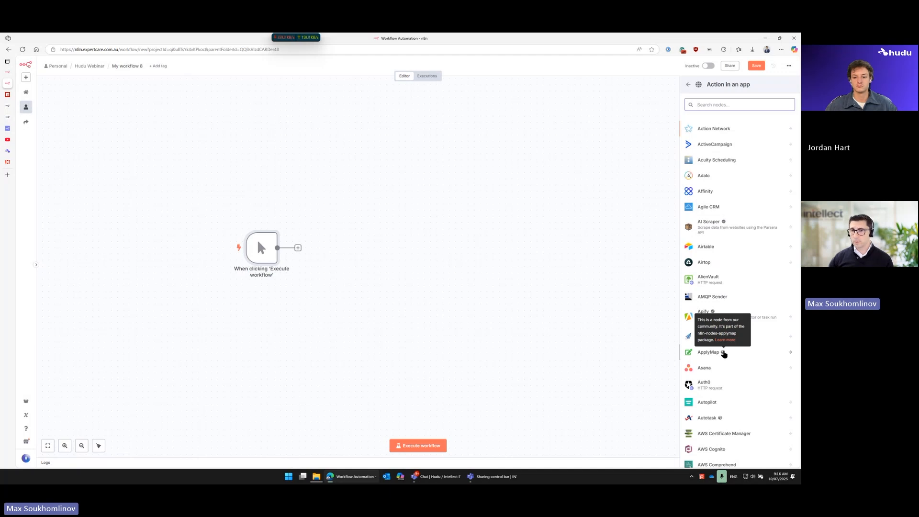
pyautogui.scroll(-3, 724, 357)
pyautogui.scroll(-20, 713, 358)
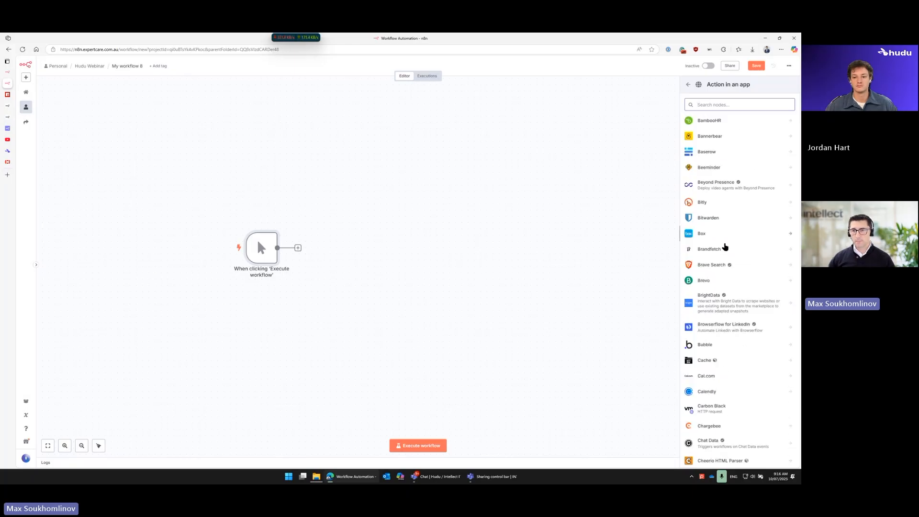
pyautogui.scroll(-20, 725, 249)
pyautogui.scroll(-20, 725, 257)
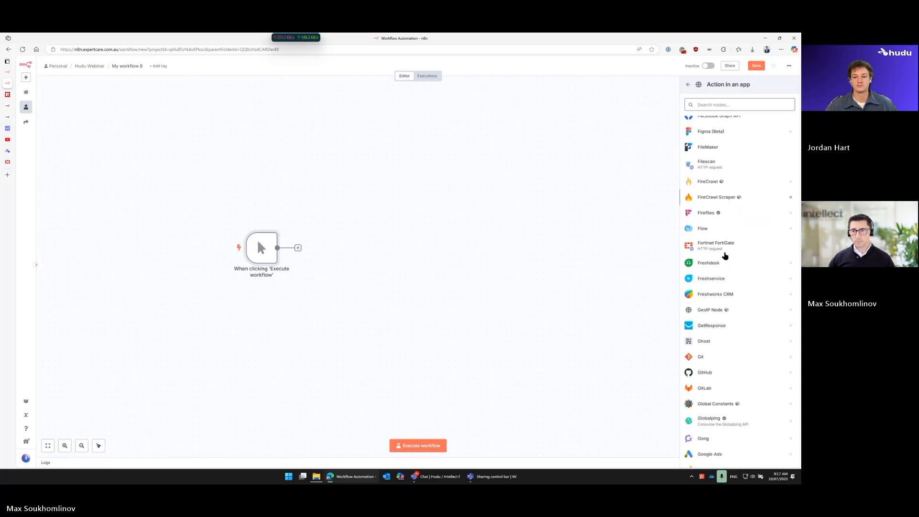
pyautogui.scroll(-20, 725, 256)
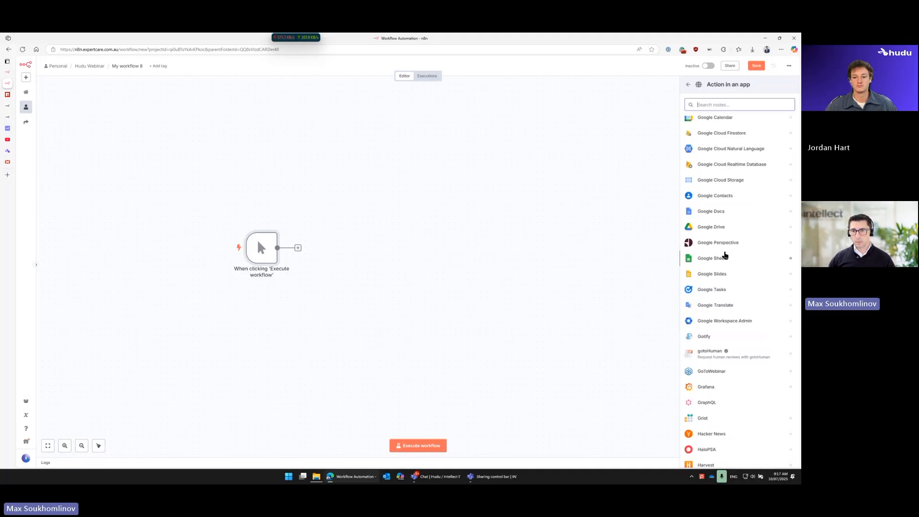
pyautogui.scroll(2, 726, 254)
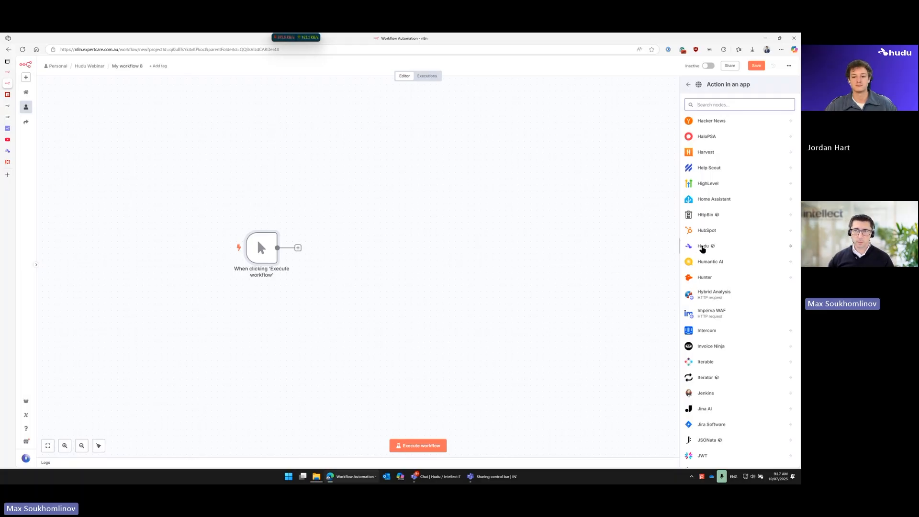
# Step: Look through the full list of actions offered by the Hudu node, from activity logs to VLAN zones
pyautogui.click(702, 248)
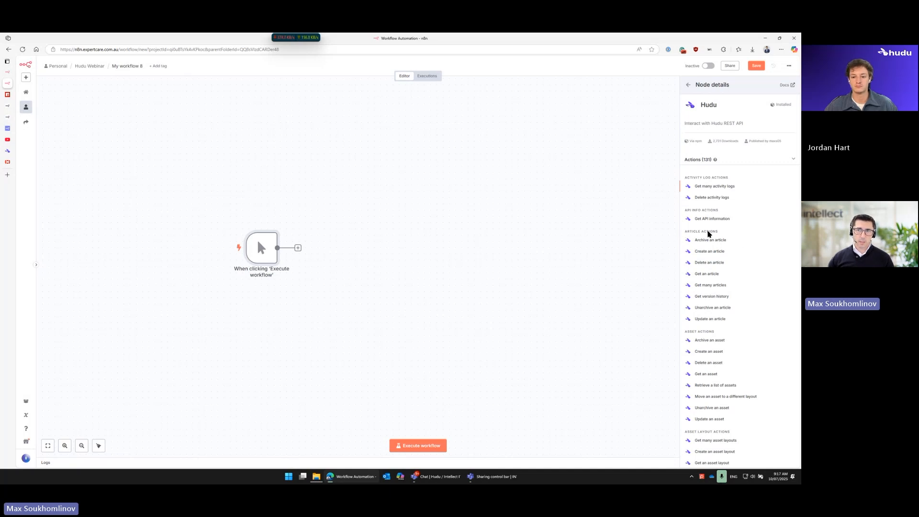
pyautogui.scroll(-3, 715, 252)
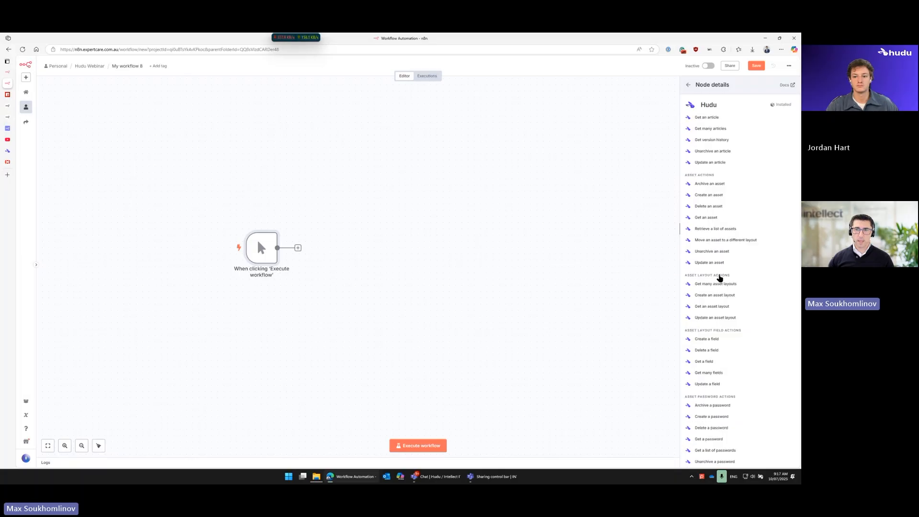
pyautogui.scroll(-10, 717, 271)
pyautogui.scroll(-8, 715, 264)
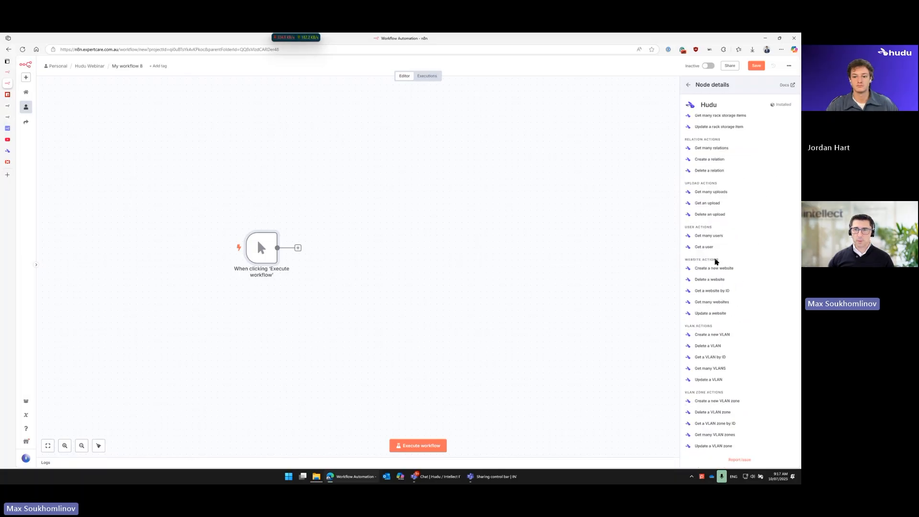
pyautogui.scroll(8, 723, 340)
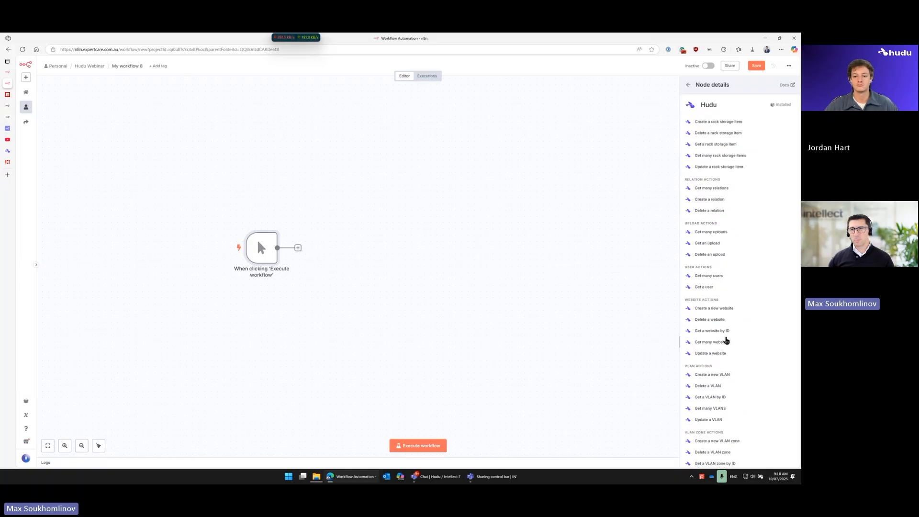
pyautogui.scroll(15, 725, 339)
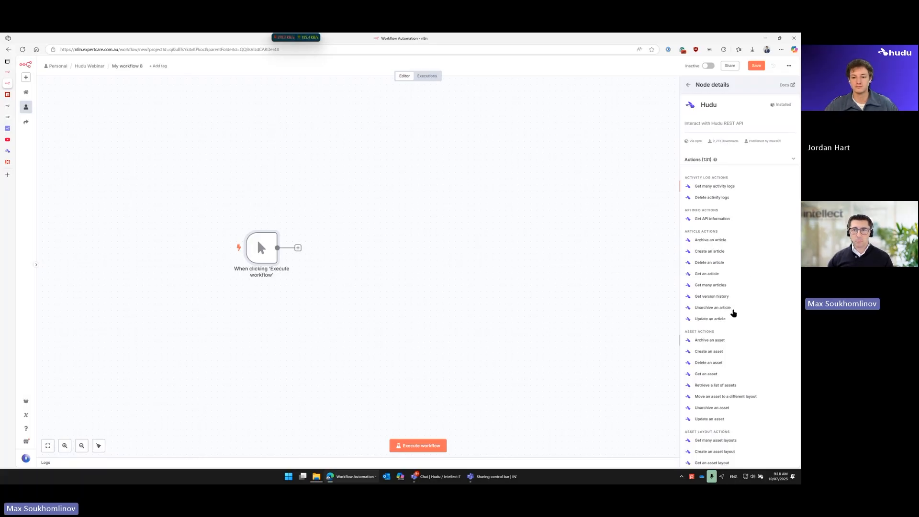
# Step: Add Hudu's Unarchive an article action after the manual trigger and set its credential to Hudu Cloud
pyautogui.click(716, 309)
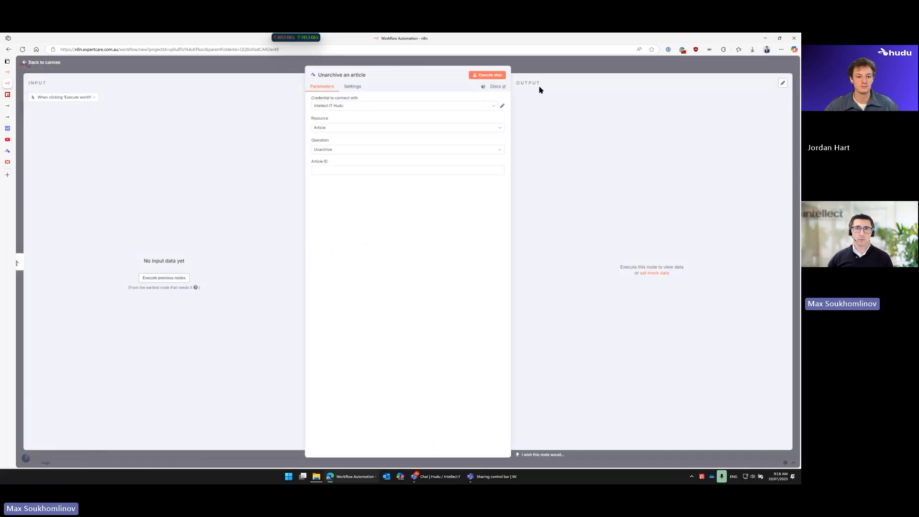
pyautogui.click(543, 71)
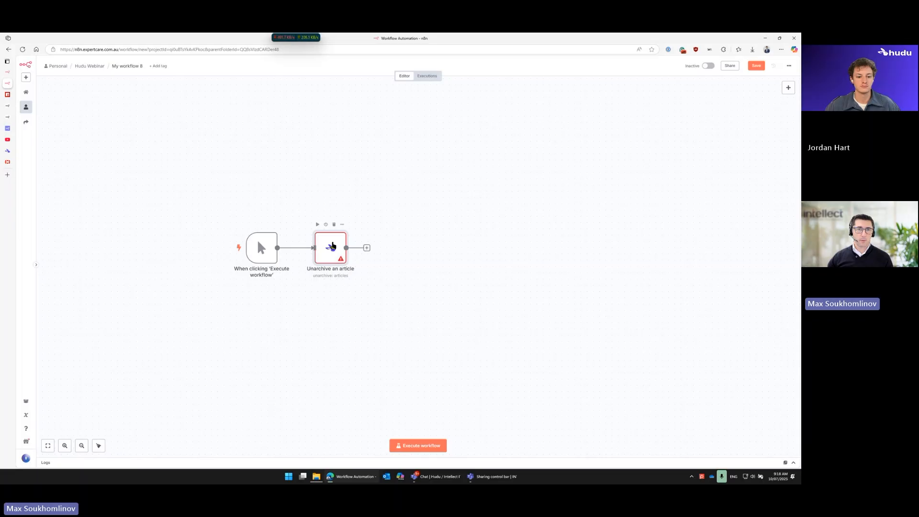
pyautogui.doubleClick(331, 246)
pyautogui.click(346, 106)
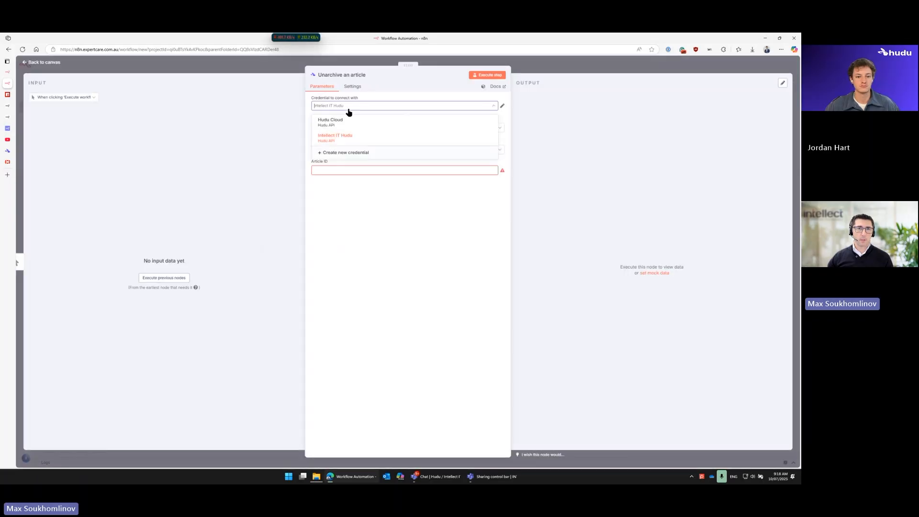
pyautogui.click(348, 124)
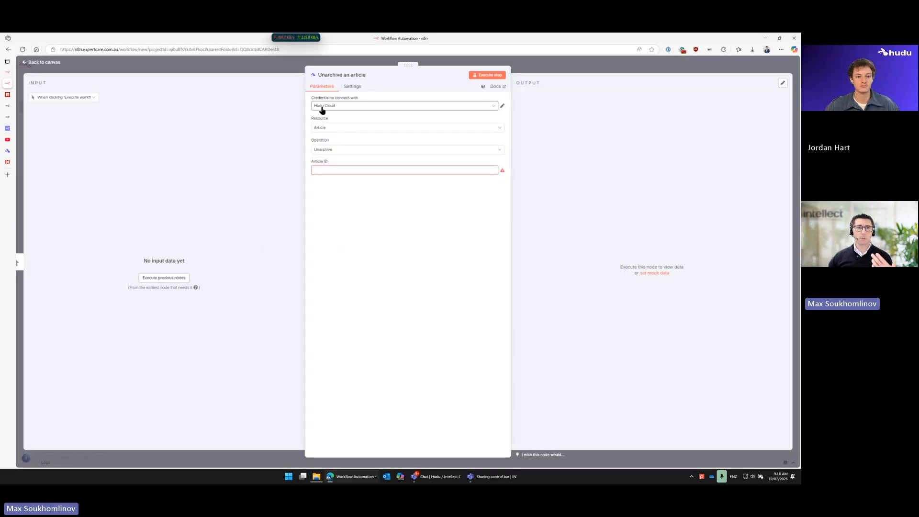
# Step: Start a new Hudu API credential for the Unarchive an article node, with the Base URL field ready for entry
pyautogui.moveTo(312, 97); pyautogui.dragTo(363, 98)
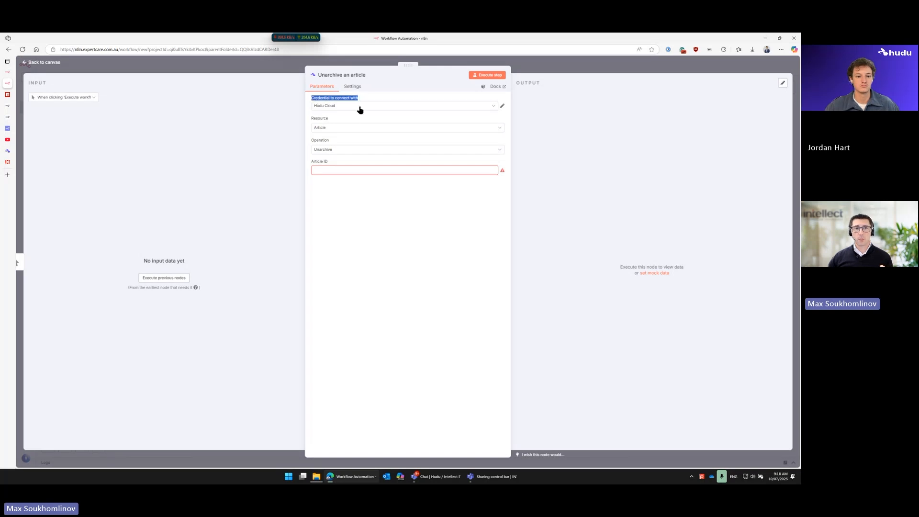
pyautogui.click(475, 109)
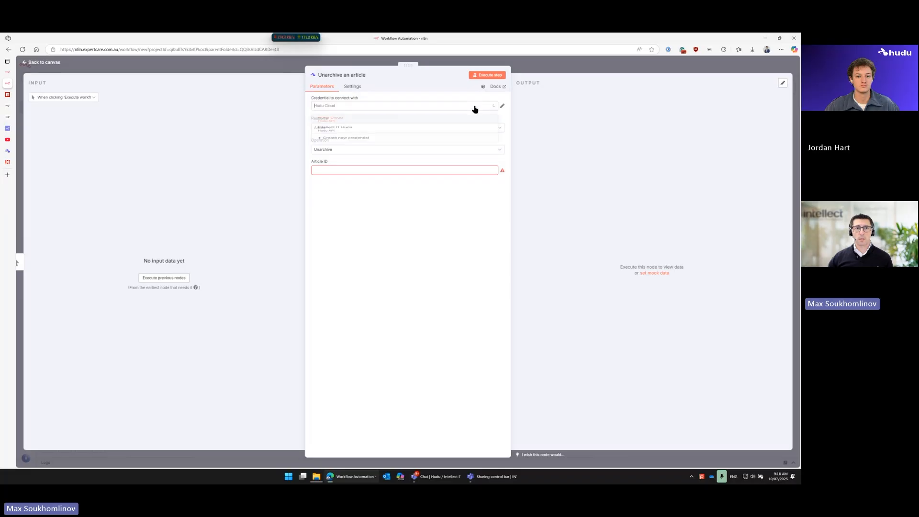
pyautogui.click(348, 157)
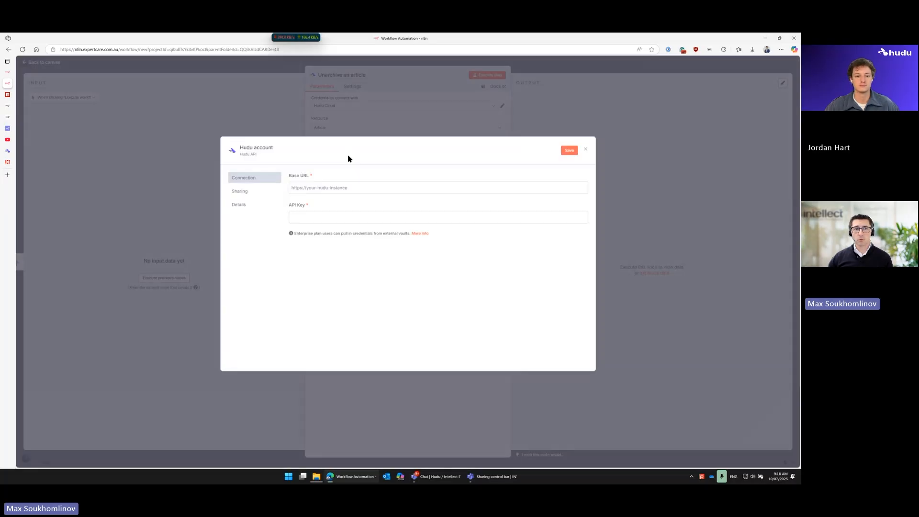
pyautogui.click(306, 188)
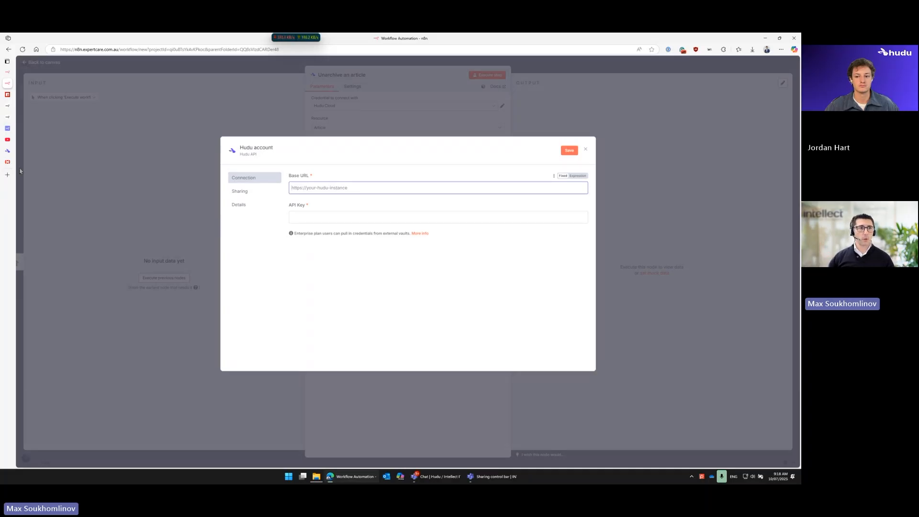
# Step: Highlight the base address in the URL of the Hudu dashboard and return to the API Key field of the n8n credential
pyautogui.click(8, 151)
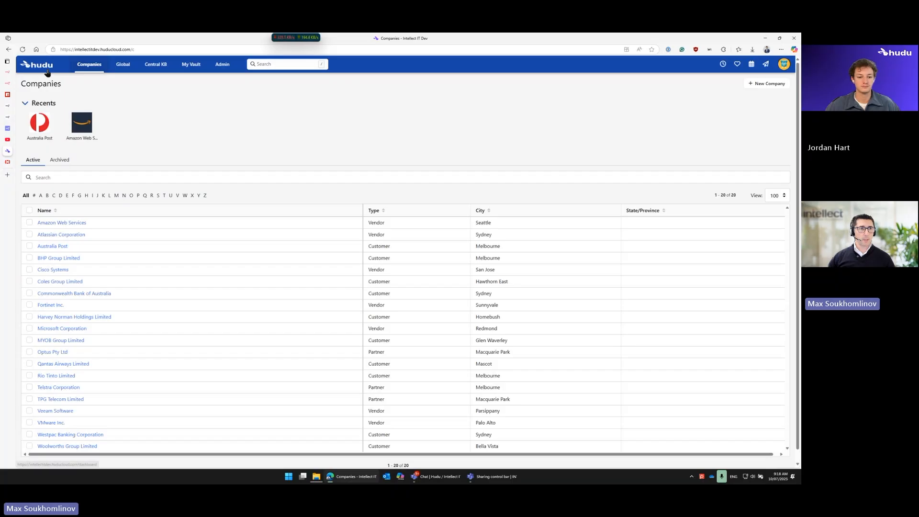
pyautogui.click(45, 69)
pyautogui.doubleClick(80, 50)
pyautogui.moveTo(130, 50); pyautogui.dragTo(60, 50)
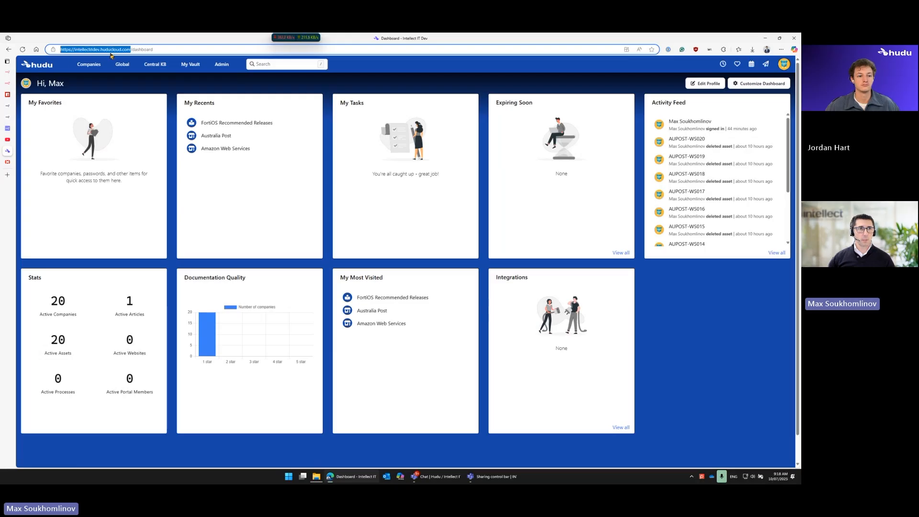
pyautogui.click(12, 84)
pyautogui.click(305, 224)
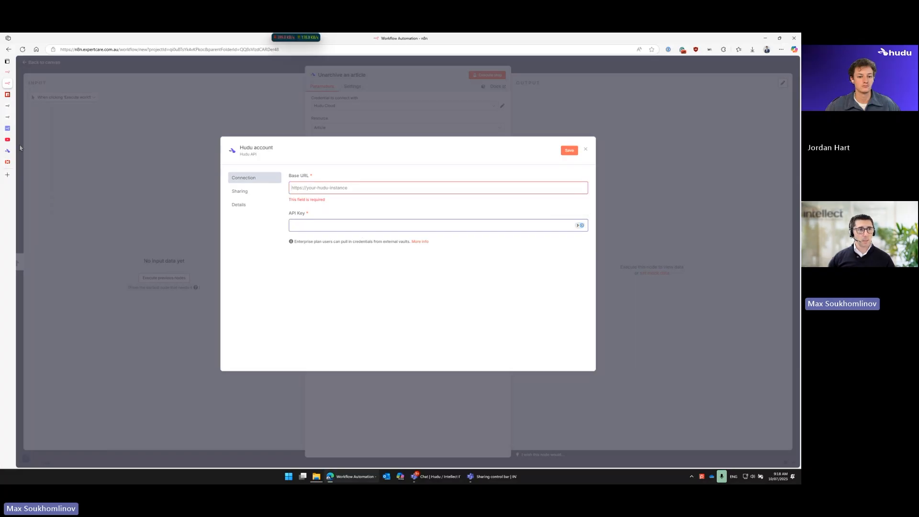
# Step: Switch to Hudu and open the form for a new API key from the API Keys administration page
pyautogui.click(8, 151)
pyautogui.click(222, 64)
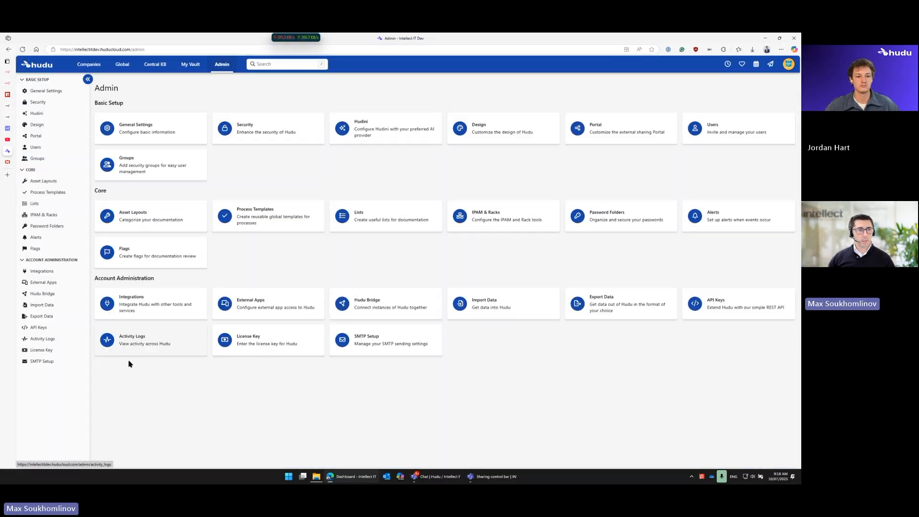
pyautogui.click(40, 327)
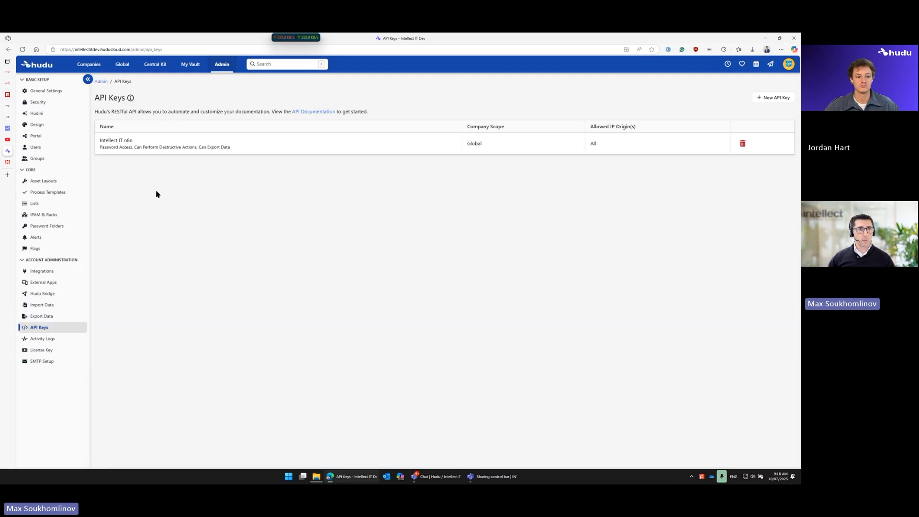
pyautogui.click(766, 98)
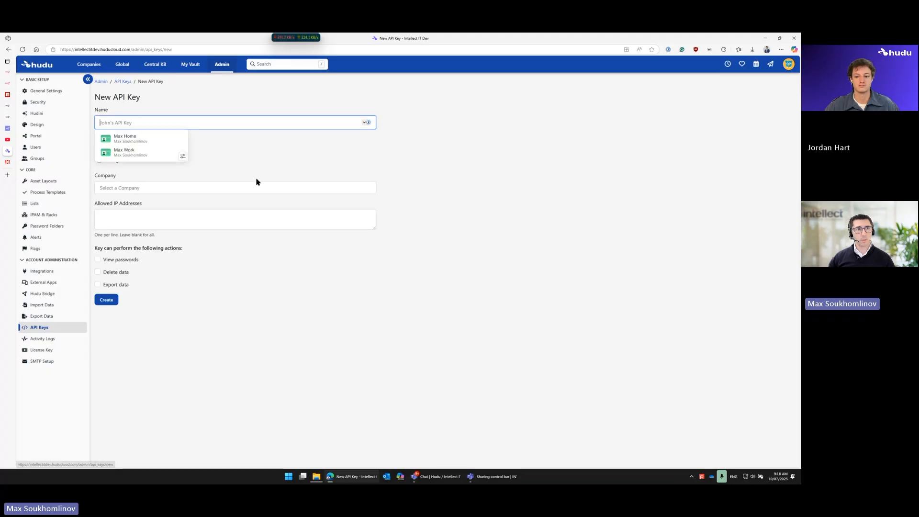
# Step: Review the new API key's name, scope, company and allowed IP address options, and return to the API key list without creating one
pyautogui.click(133, 124)
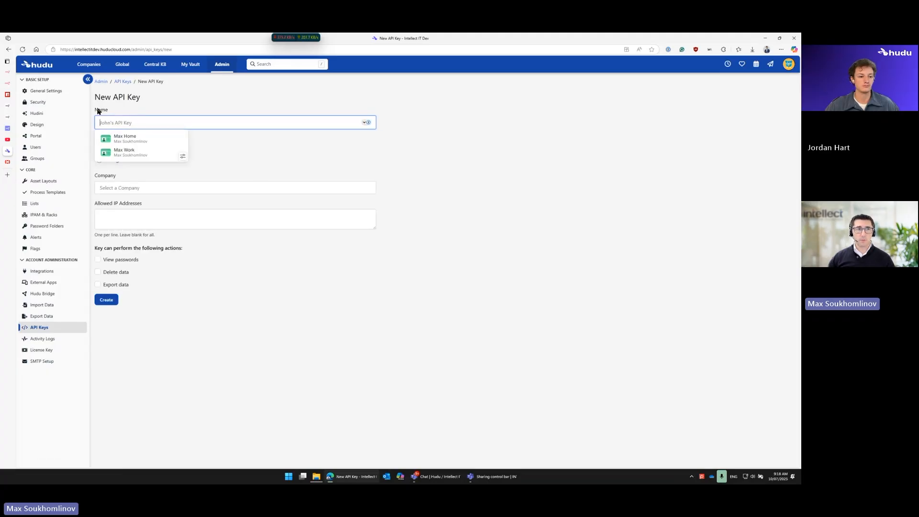
pyautogui.click(227, 138)
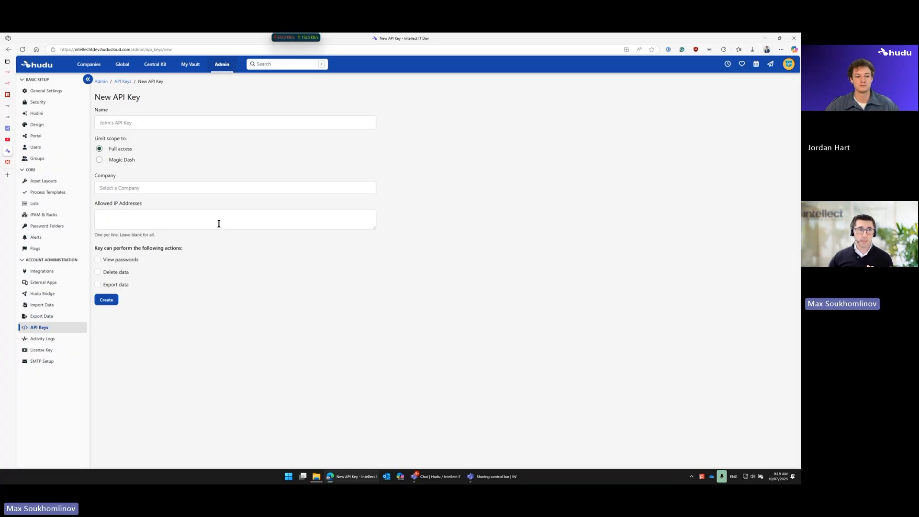
pyautogui.click(178, 222)
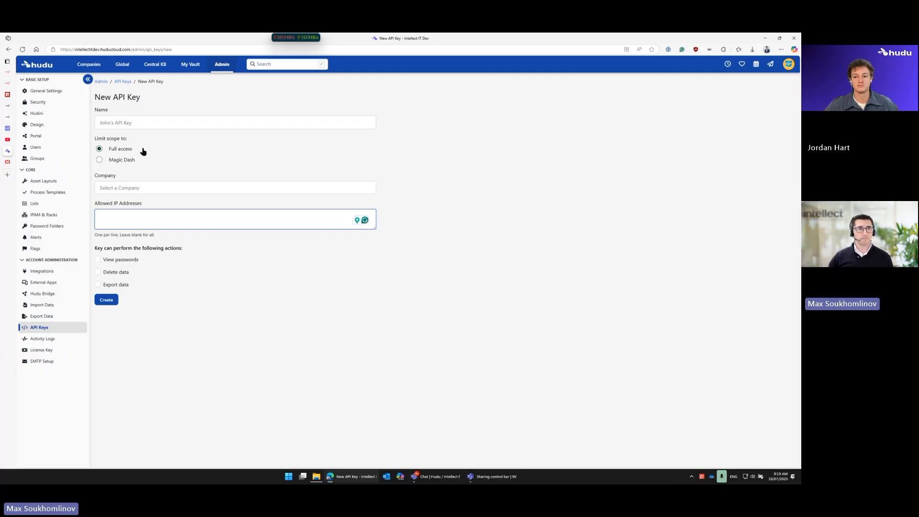
pyautogui.click(122, 82)
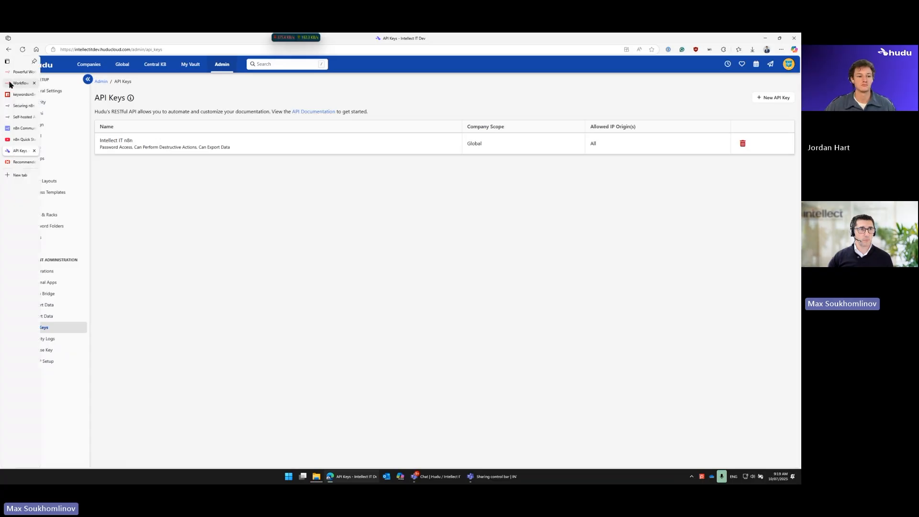
# Step: Return to the n8n workflow and discard the blank Hudu credential, closing the Unarchive an article node's settings
pyautogui.click(21, 83)
pyautogui.click(301, 224)
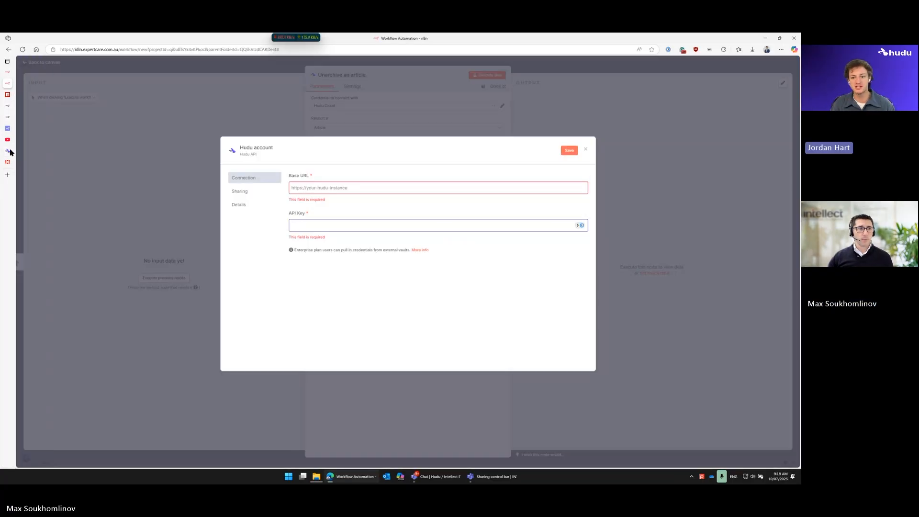
pyautogui.moveTo(14, 153)
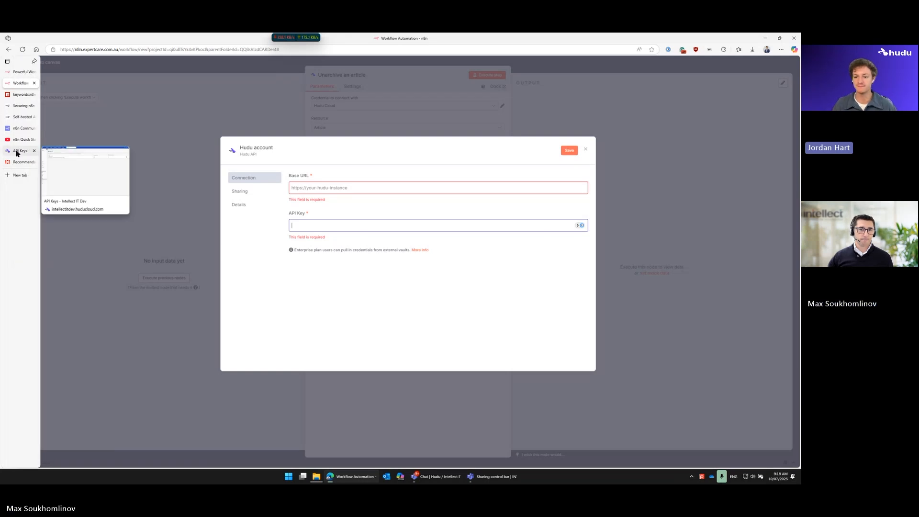
pyautogui.click(19, 152)
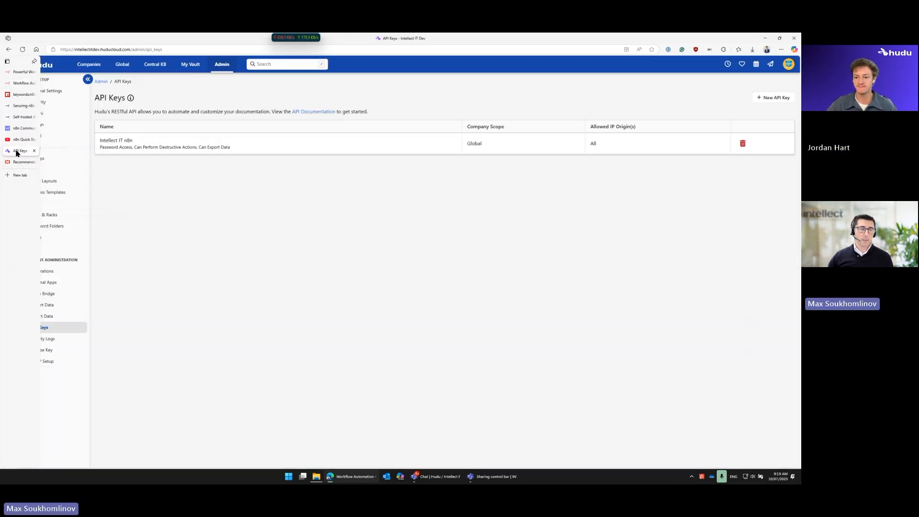
pyautogui.click(21, 82)
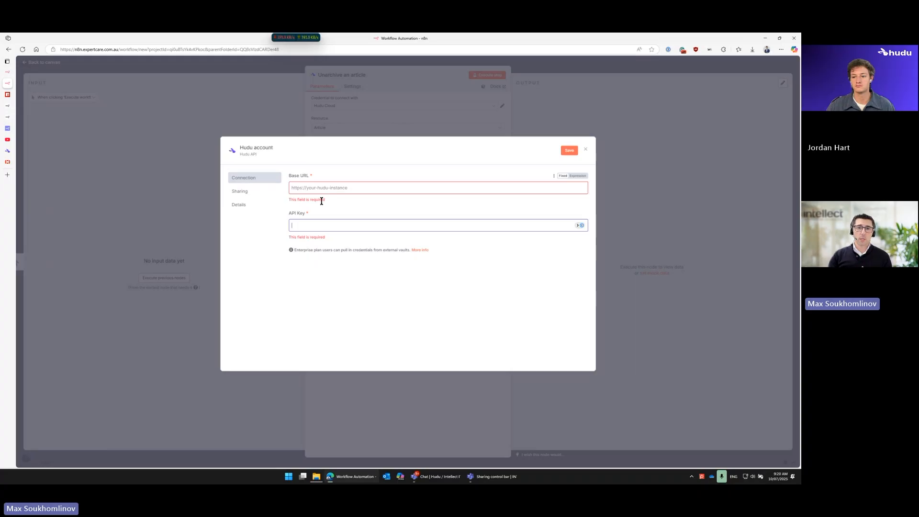
pyautogui.click(586, 152)
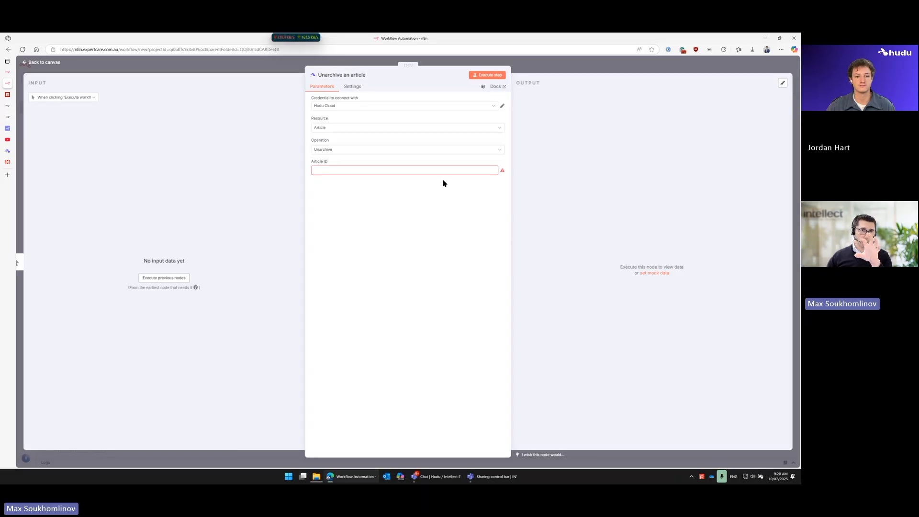
pyautogui.click(618, 71)
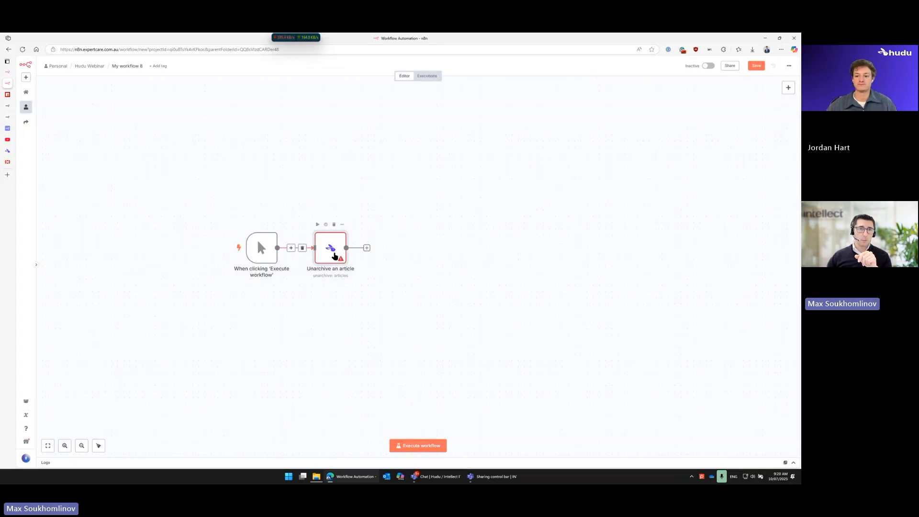
# Step: Check the base URL and API key stored in the Unarchive an article node's Hudu Cloud credential, and return to the canvas
pyautogui.doubleClick(335, 256)
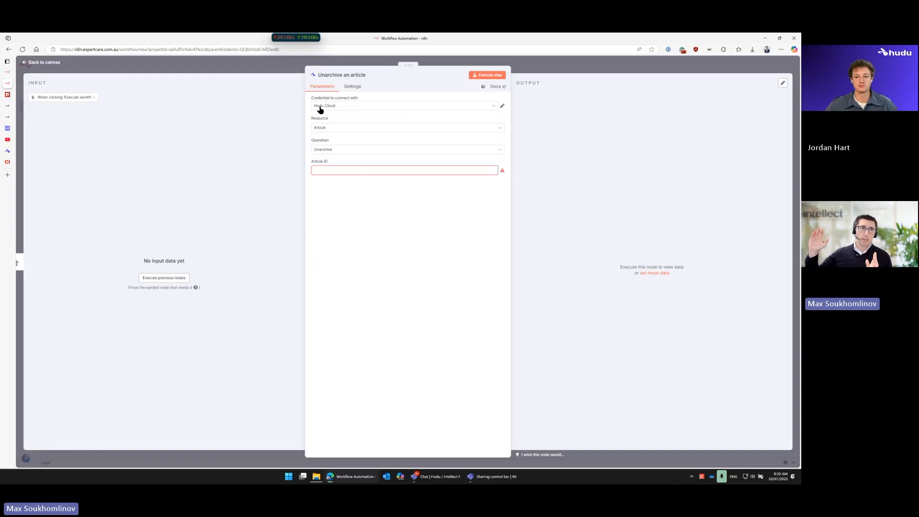
pyautogui.click(282, 70)
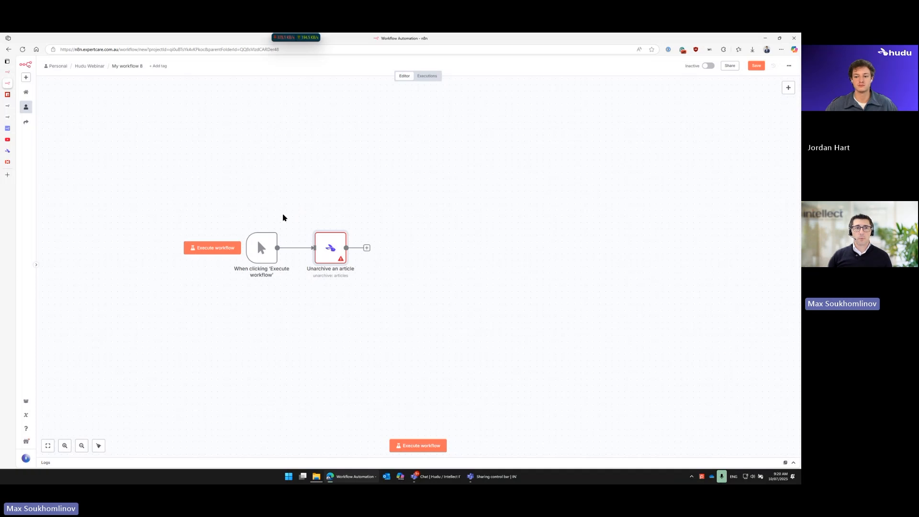
pyautogui.doubleClick(328, 246)
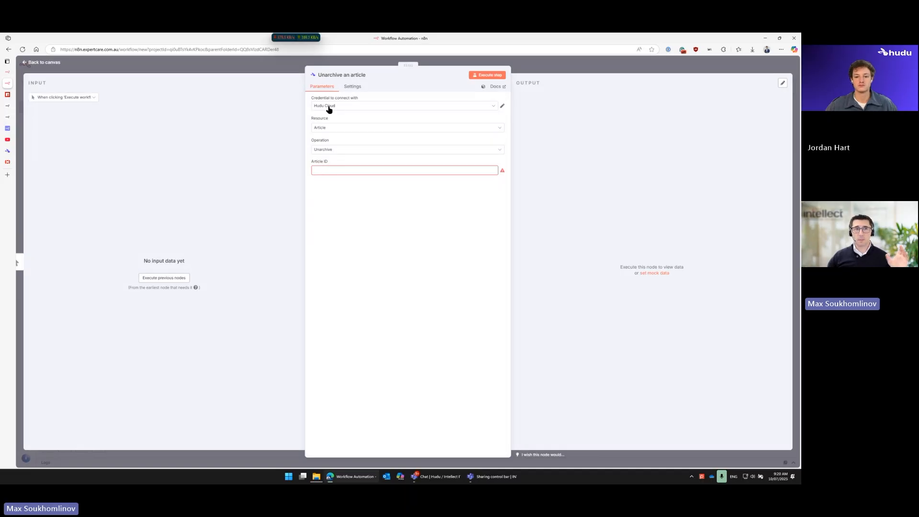
pyautogui.click(502, 105)
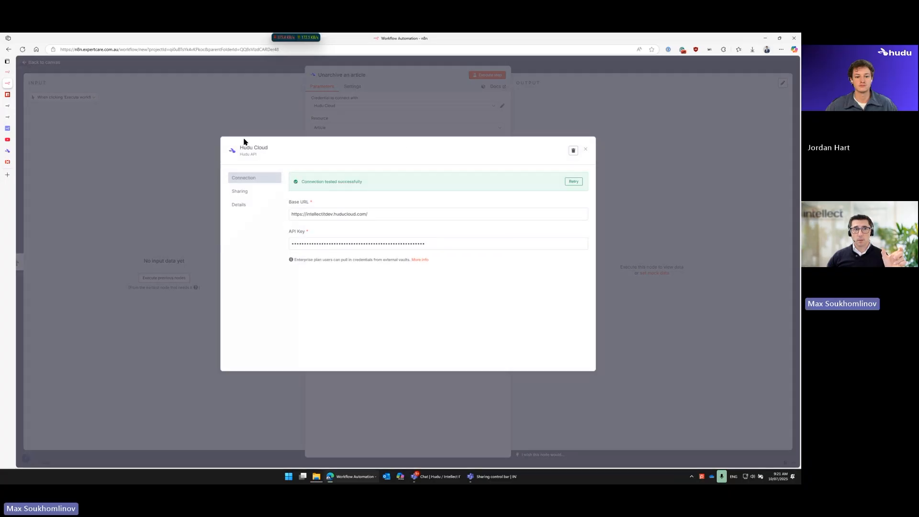
pyautogui.click(587, 151)
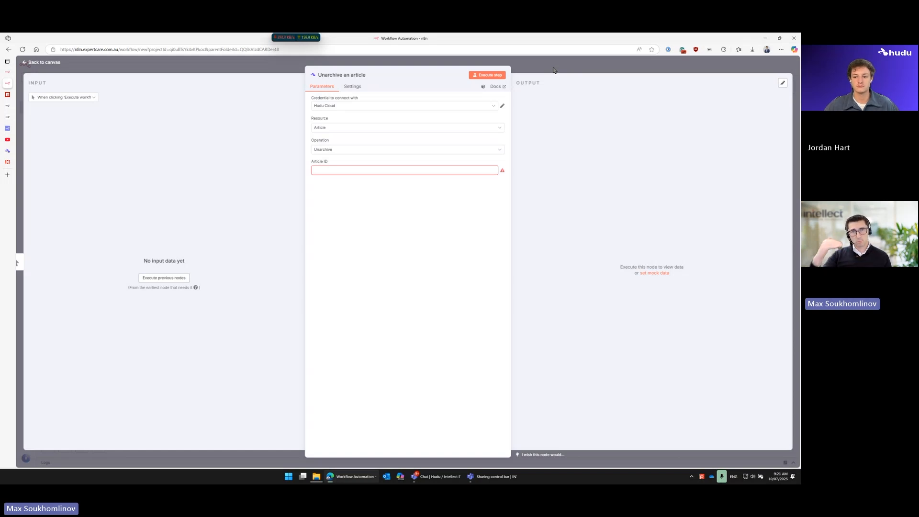
pyautogui.click(583, 70)
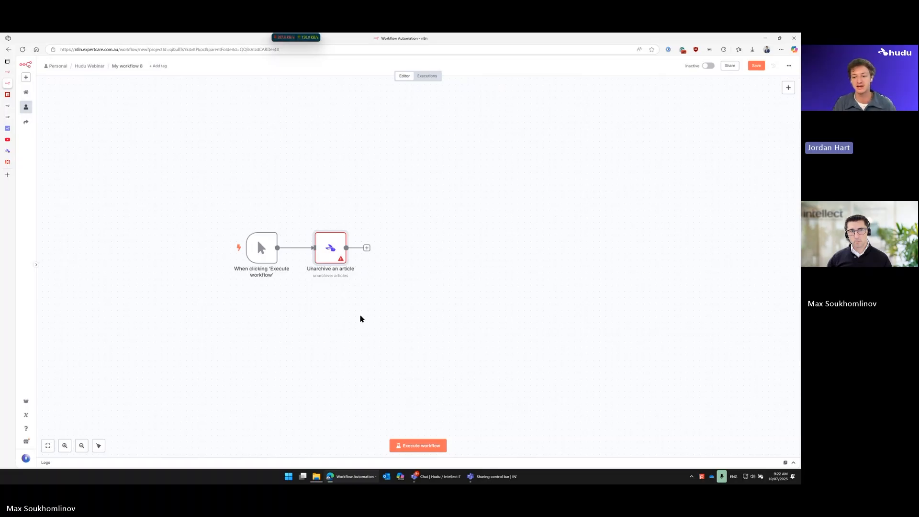
# Step: Replace the Unarchive an article node with Hudu's Get many relations action after the manual trigger
pyautogui.moveTo(334, 263)
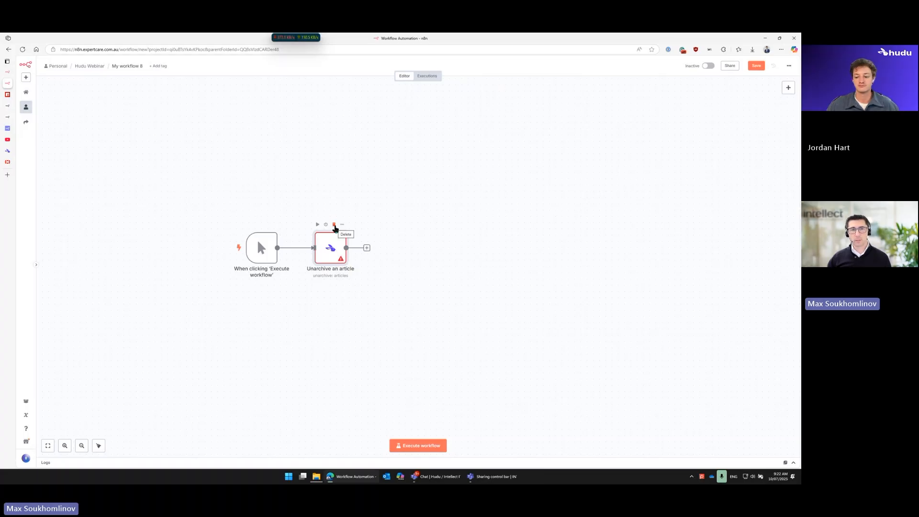
pyautogui.click(334, 225)
pyautogui.click(298, 248)
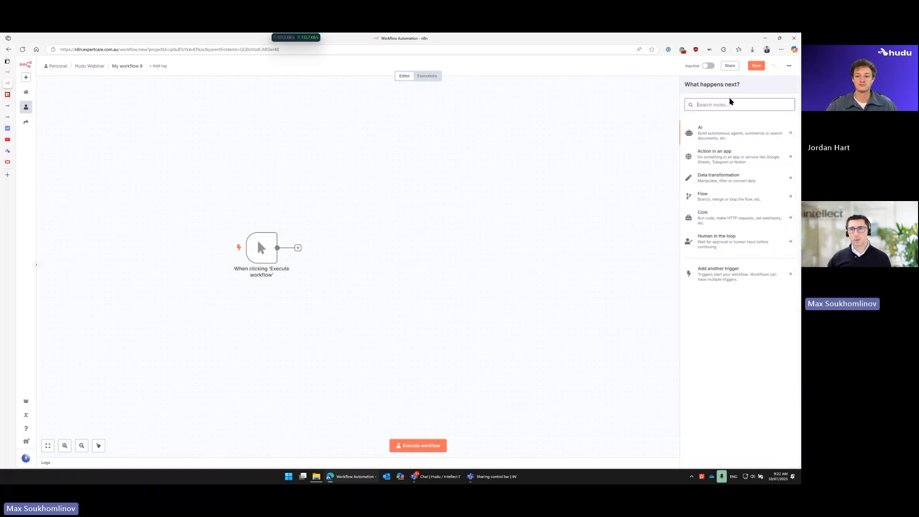
pyautogui.write('hudu')
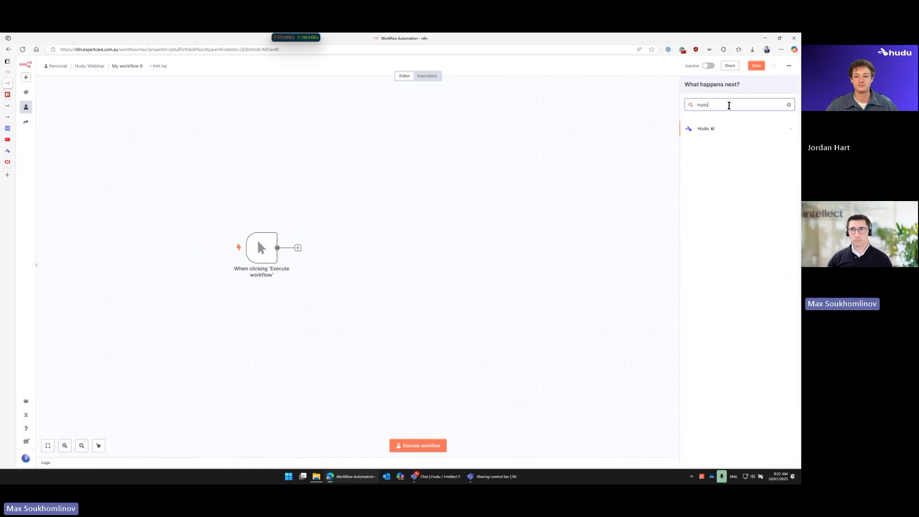
pyautogui.click(691, 128)
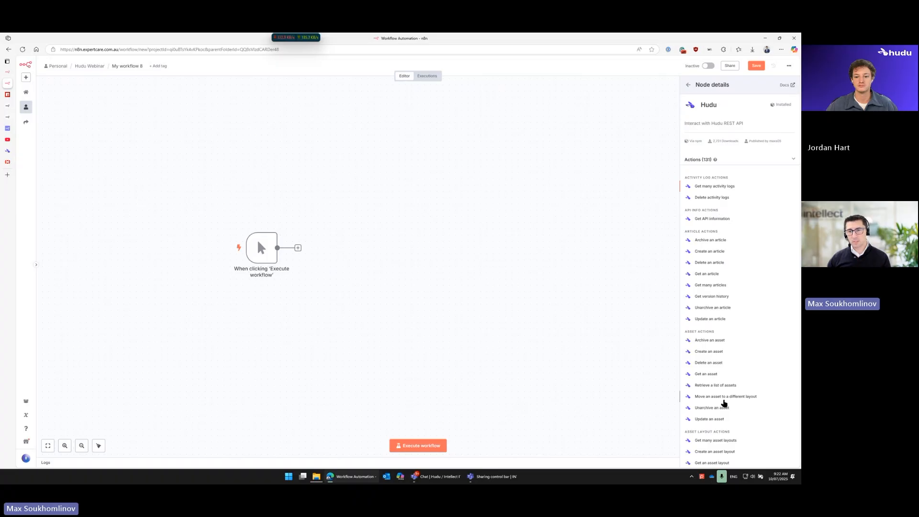
pyautogui.scroll(-20, 725, 404)
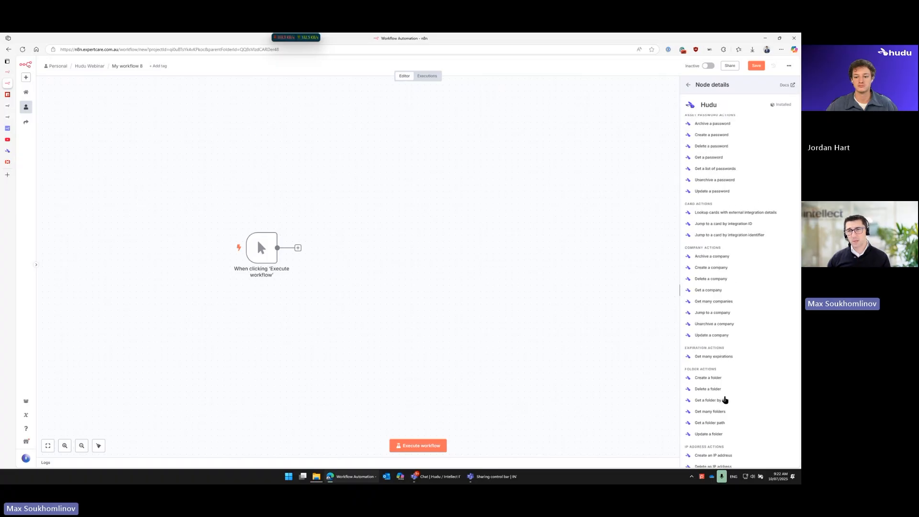
pyautogui.scroll(-20, 726, 399)
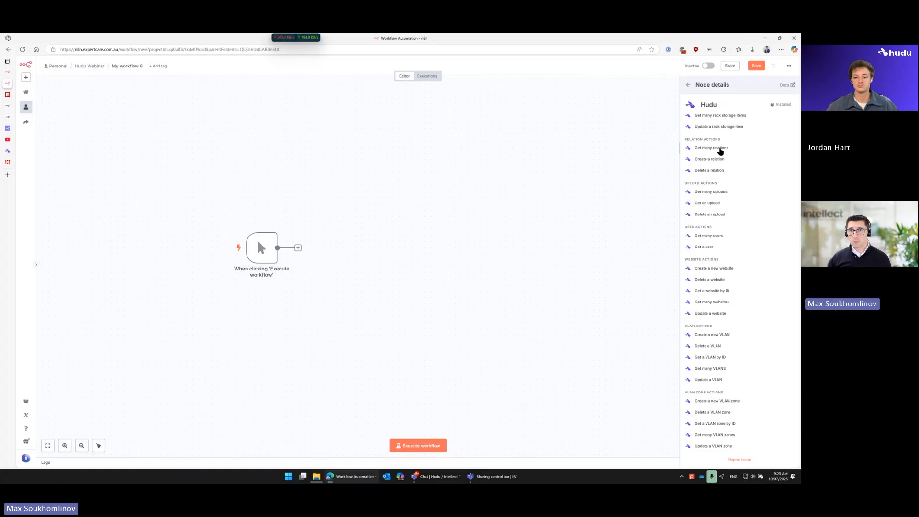
pyautogui.click(714, 148)
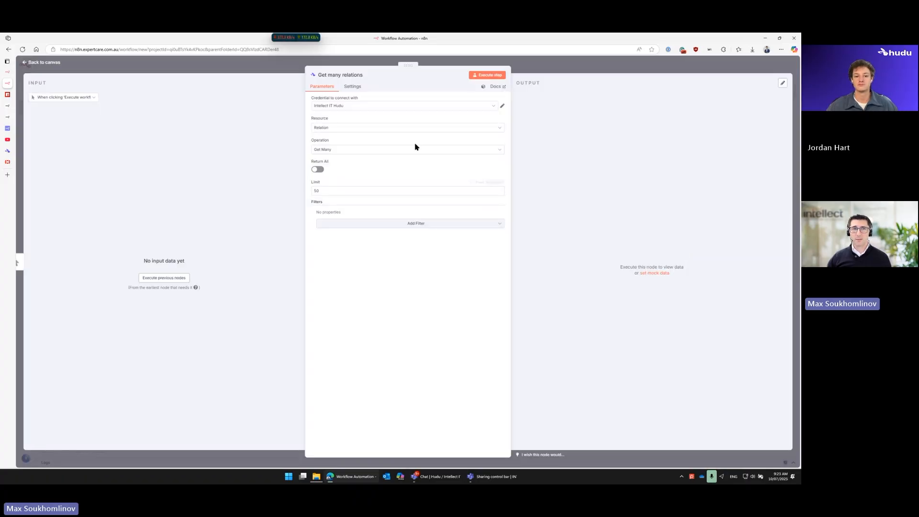
# Step: Change the Hudu node's resource to Company, keeping the Get Many operation
pyautogui.click(367, 127)
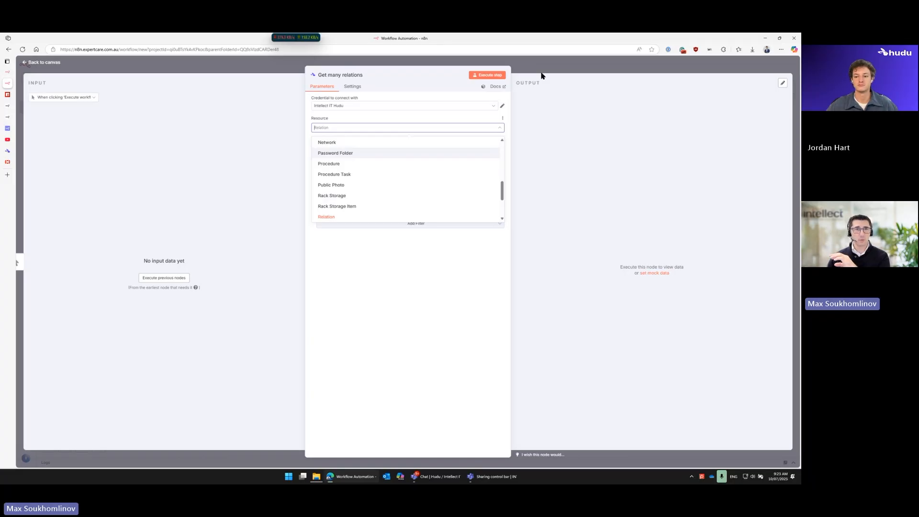
pyautogui.scroll(5, 375, 159)
pyautogui.scroll(-2, 364, 191)
pyautogui.click(361, 199)
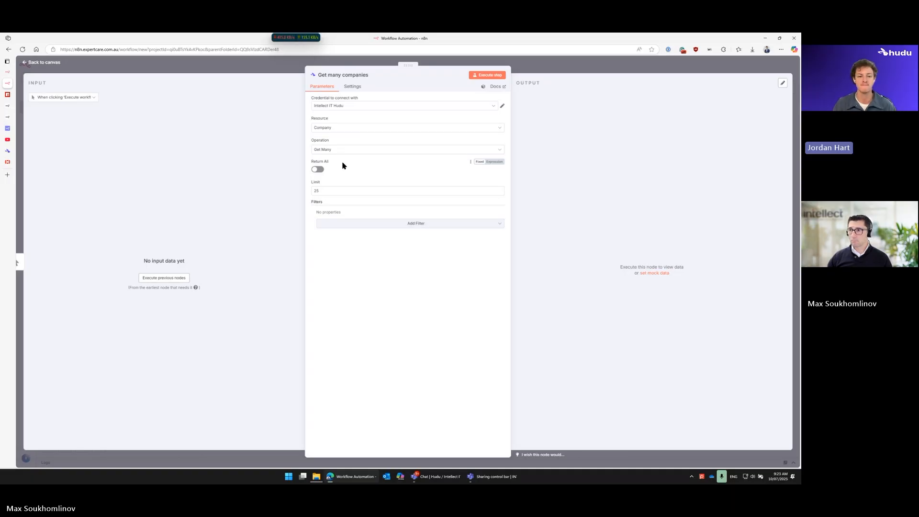
# Step: Look through the full list of resources the Hudu node offers, from Activity Log to Custom API Call
pyautogui.click(393, 129)
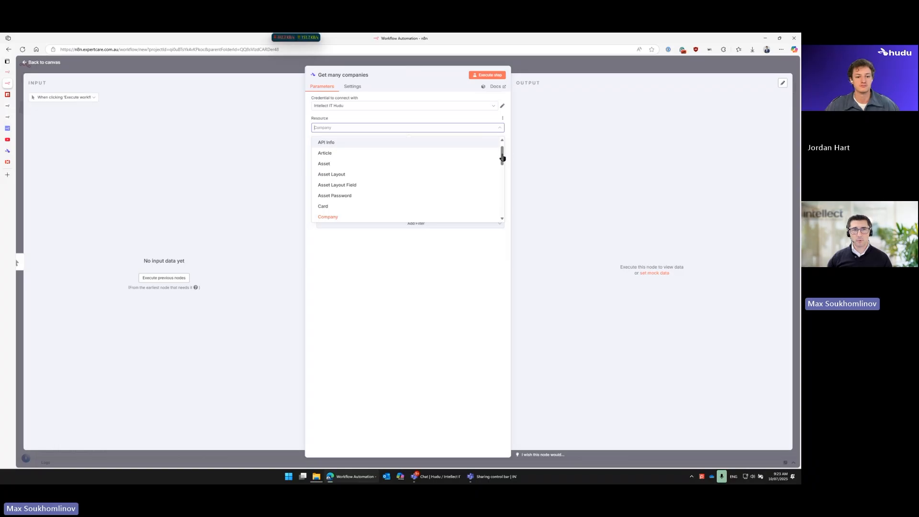
pyautogui.moveTo(503, 158); pyautogui.dragTo(503, 152)
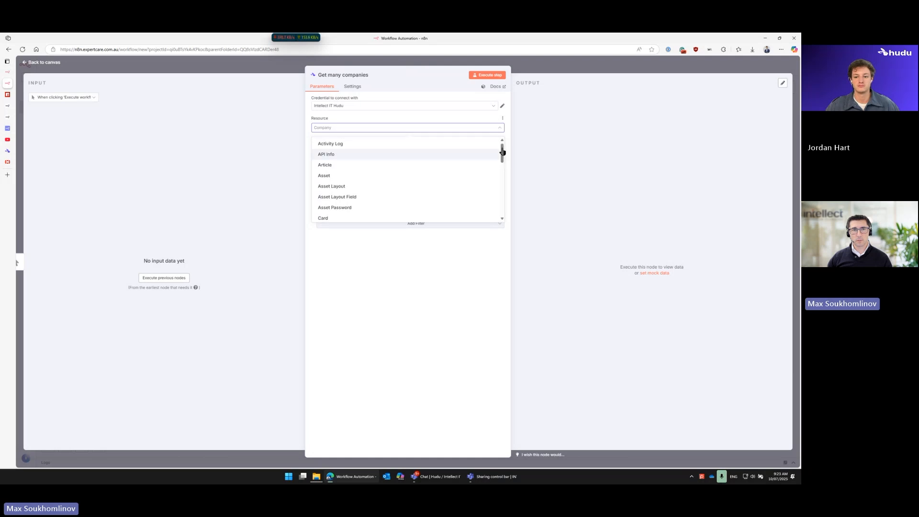
pyautogui.click(375, 116)
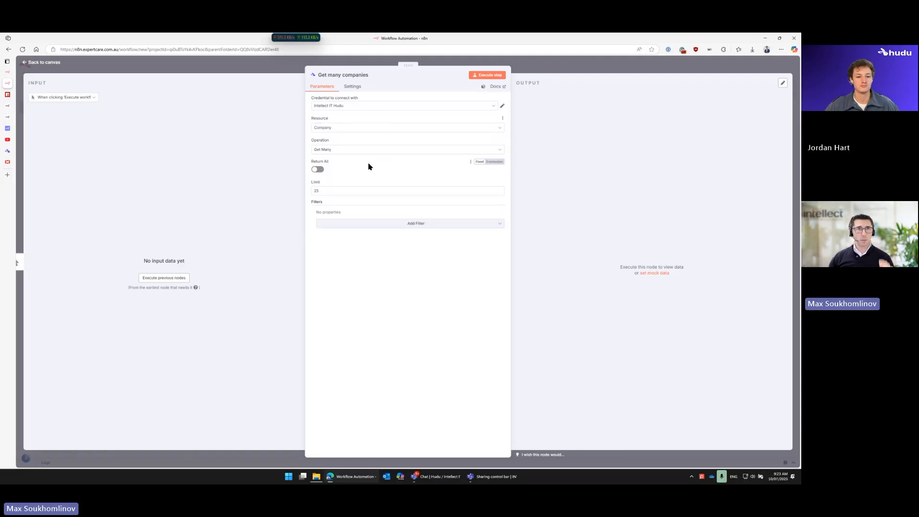
pyautogui.click(363, 129)
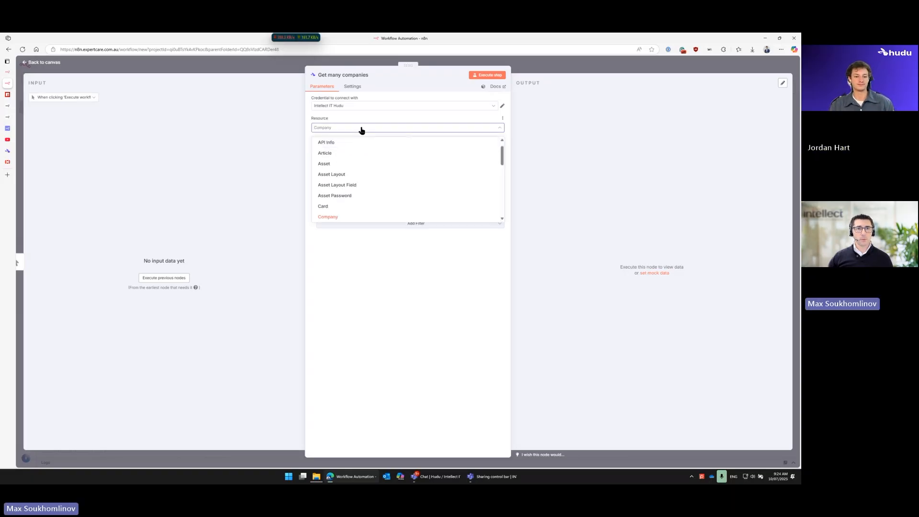
pyautogui.scroll(-1, 428, 147)
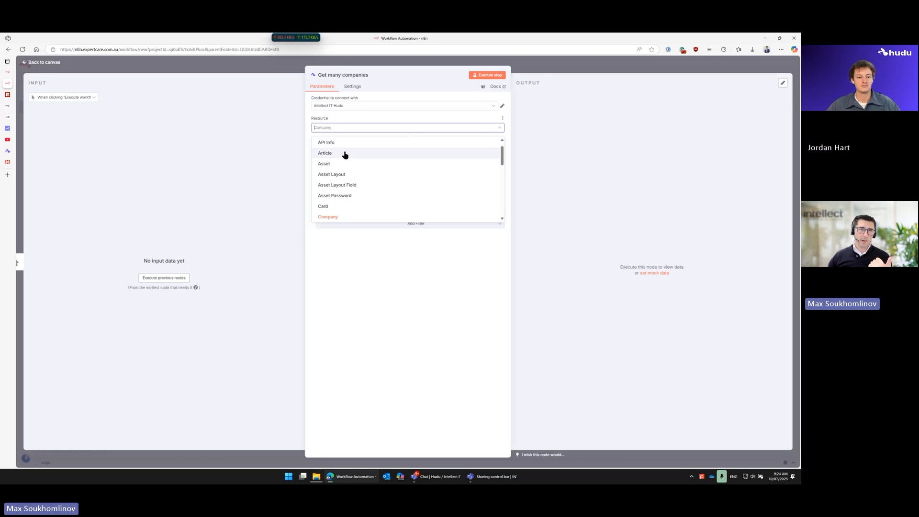
pyautogui.scroll(-3, 345, 155)
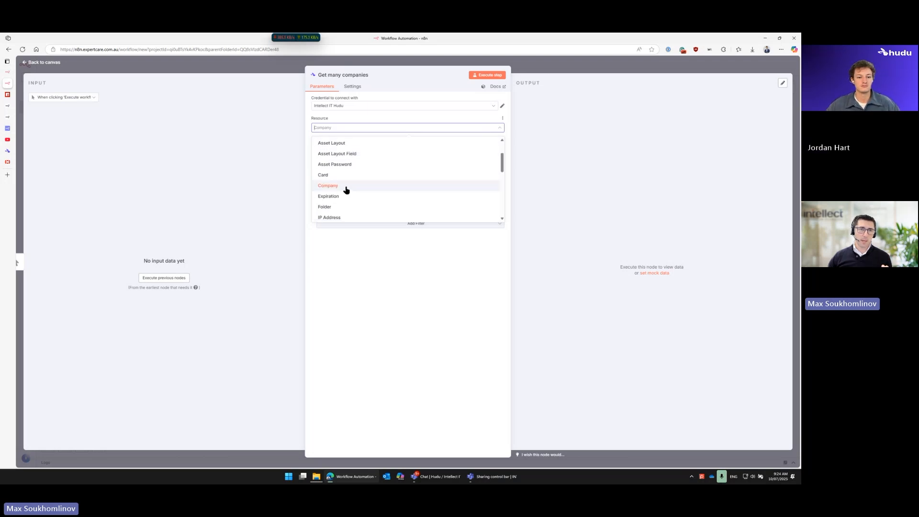
pyautogui.scroll(-5, 346, 189)
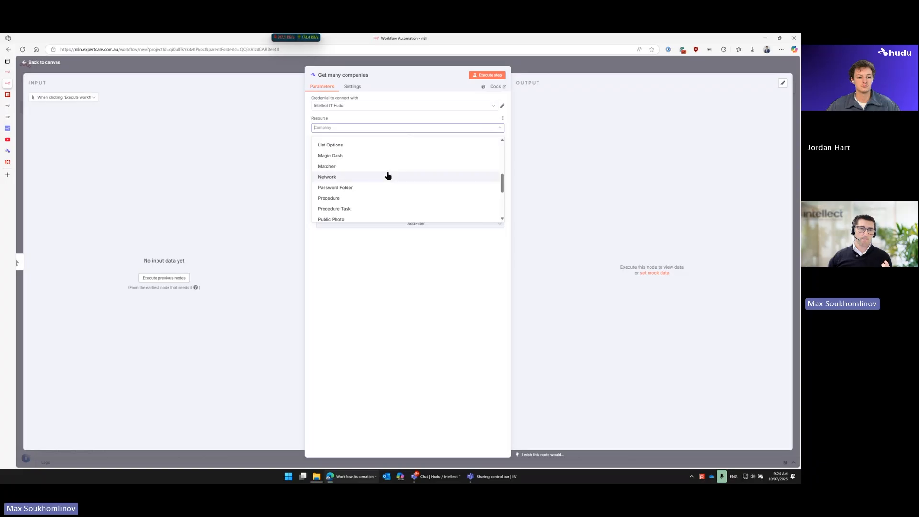
pyautogui.scroll(-3, 388, 175)
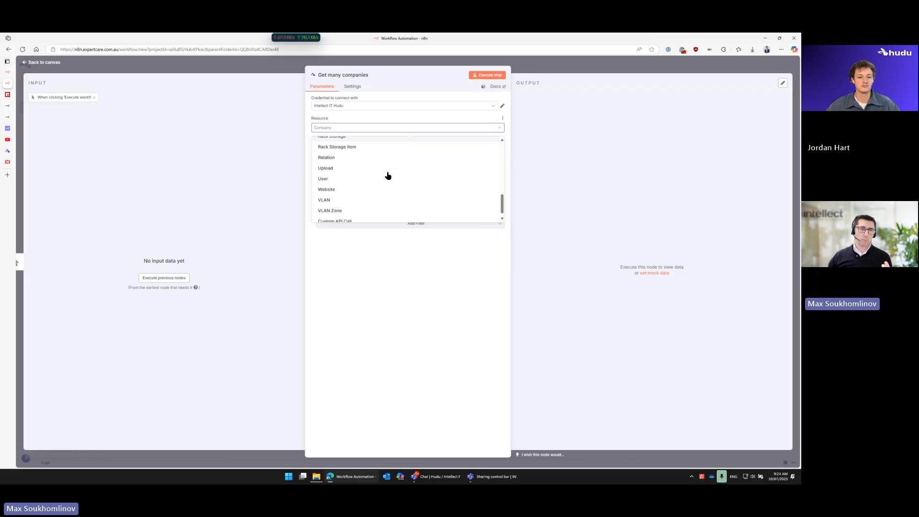
pyautogui.scroll(5, 388, 176)
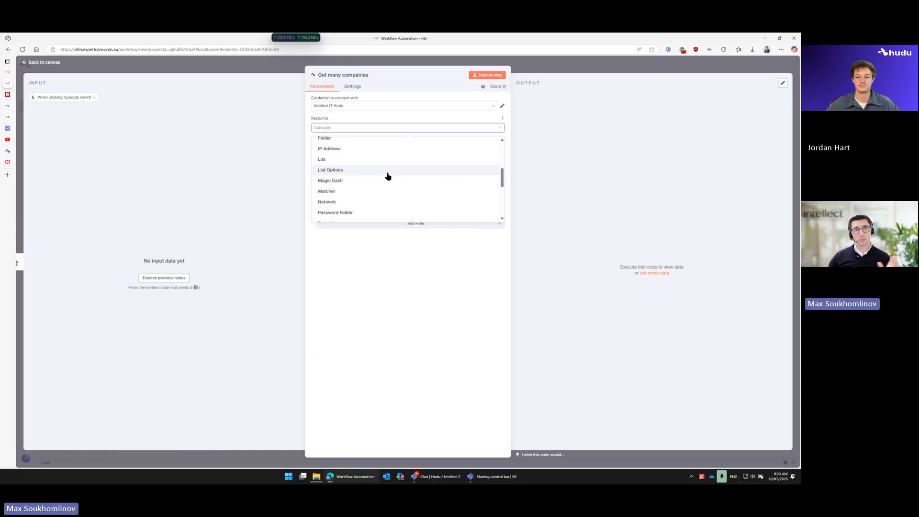
pyautogui.scroll(5, 388, 178)
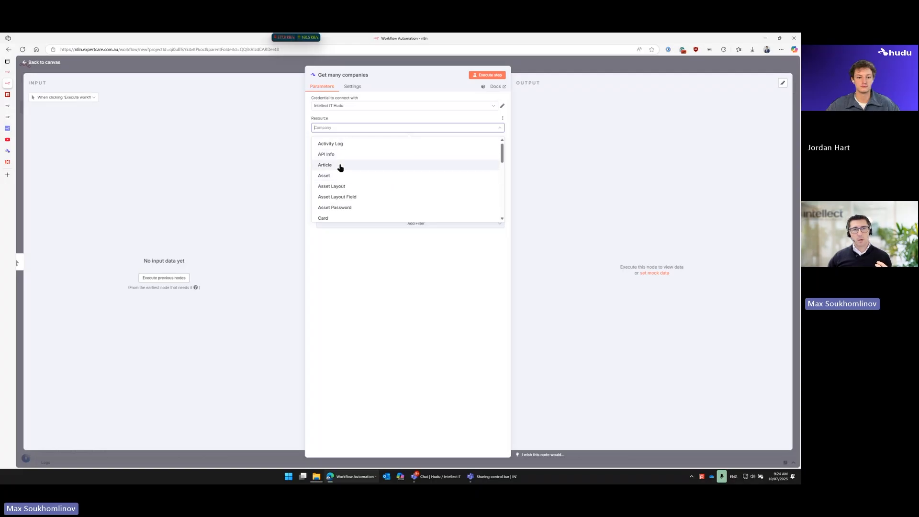
# Step: Change the Hudu node's resource to Article and review the operations available for articles
pyautogui.click(341, 167)
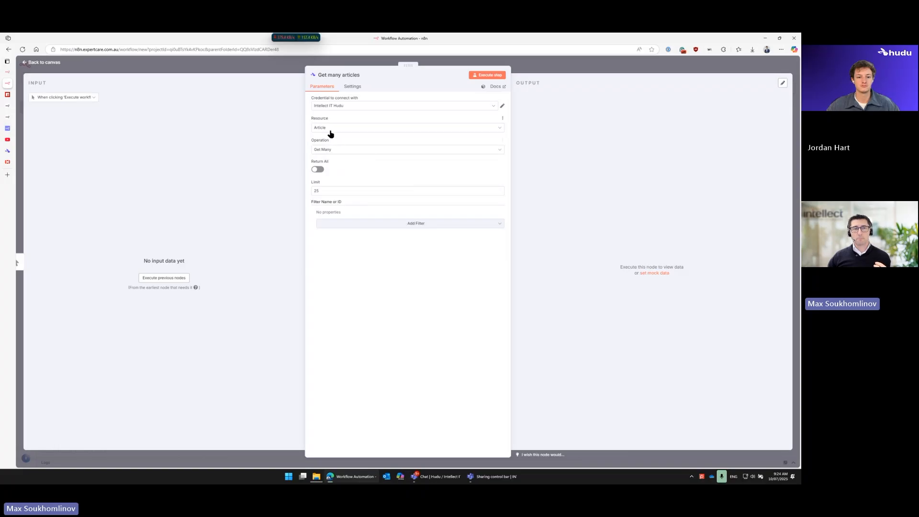
pyautogui.click(345, 150)
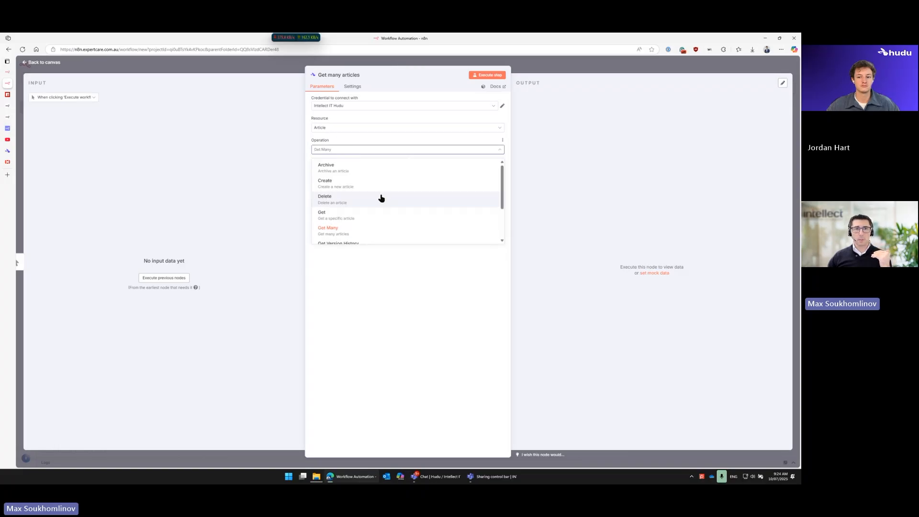
pyautogui.scroll(-1, 380, 194)
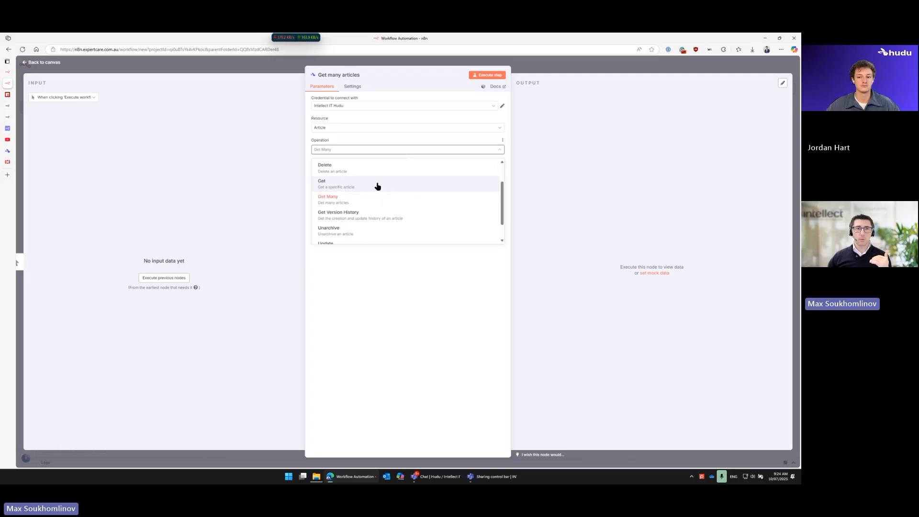
# Step: Switch the Hudu node's resource to Activity Log and review its operations, keeping Get Many
pyautogui.click(354, 128)
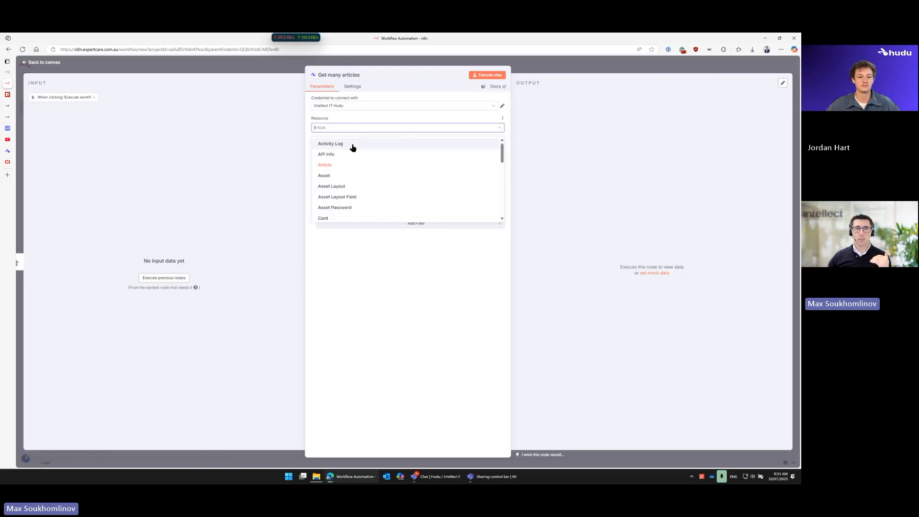
pyautogui.click(343, 146)
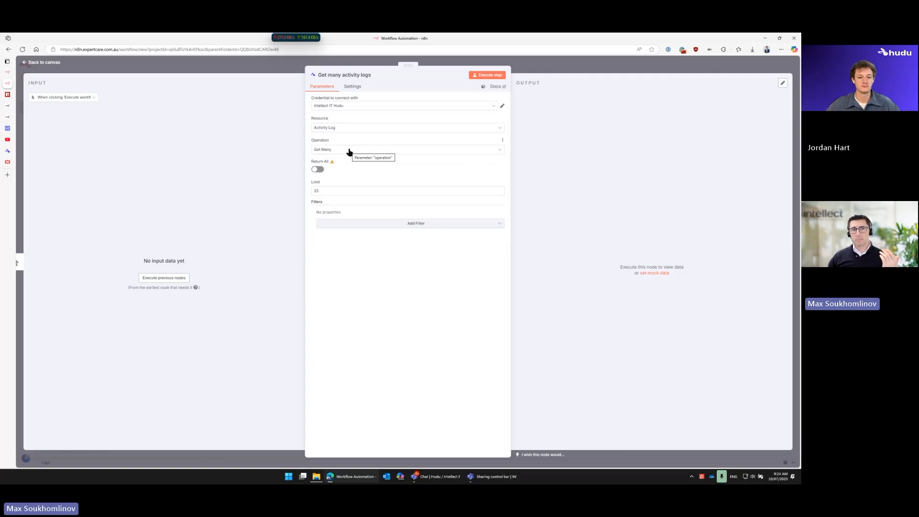
pyautogui.click(350, 151)
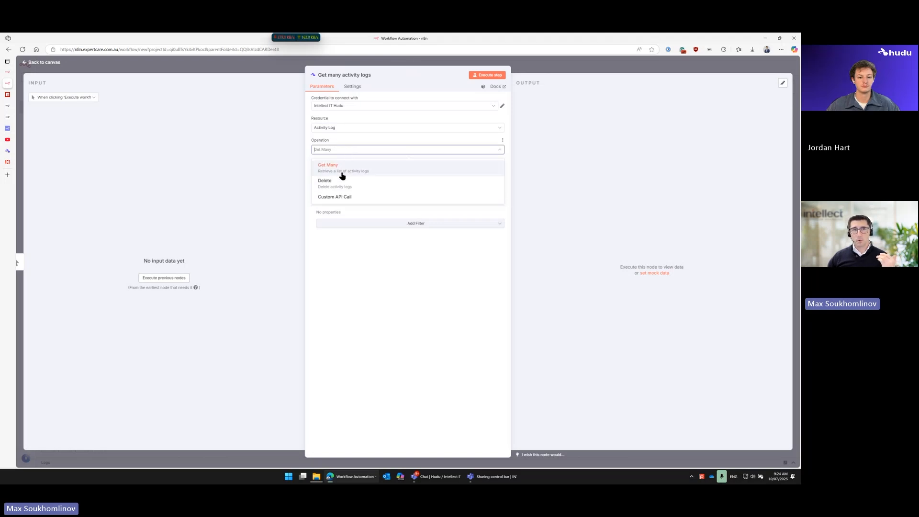
pyautogui.click(343, 165)
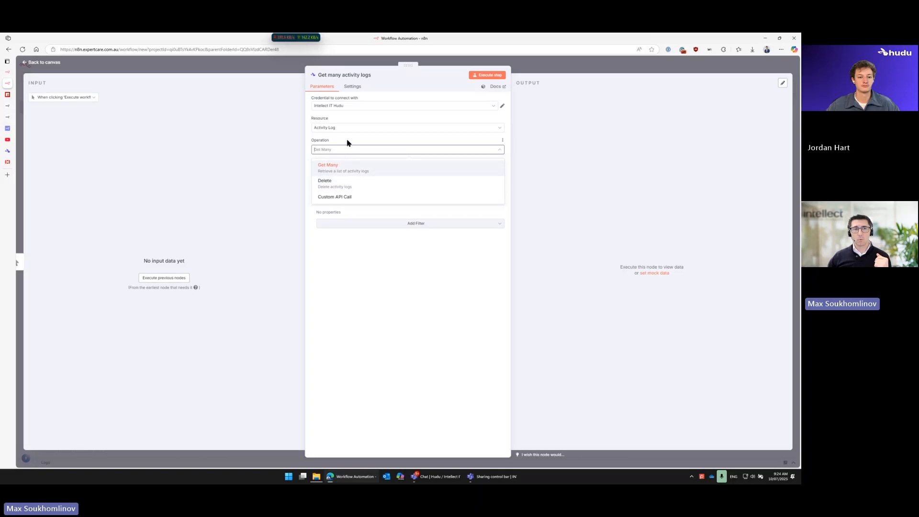
# Step: Set the Hudu node's resource back to Article, check its available operations, and choose Get Many
pyautogui.click(346, 130)
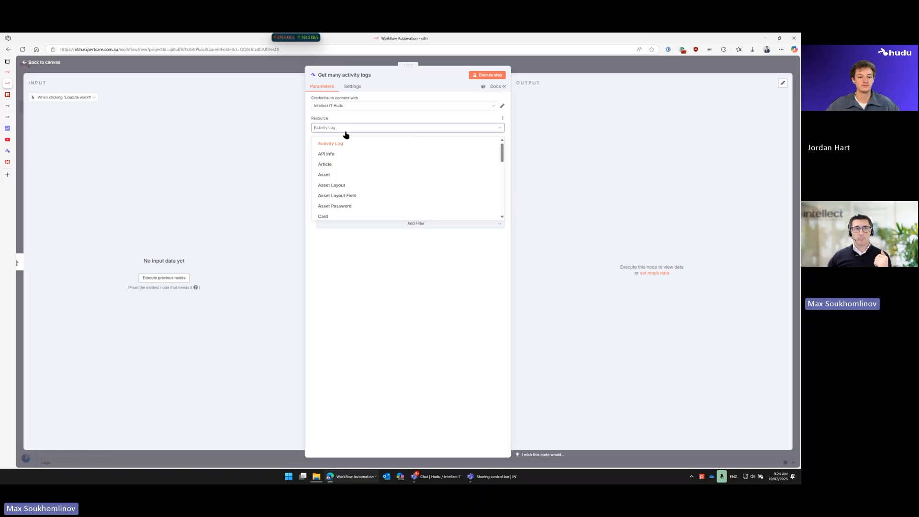
pyautogui.click(338, 166)
pyautogui.click(338, 150)
pyautogui.scroll(-1, 343, 176)
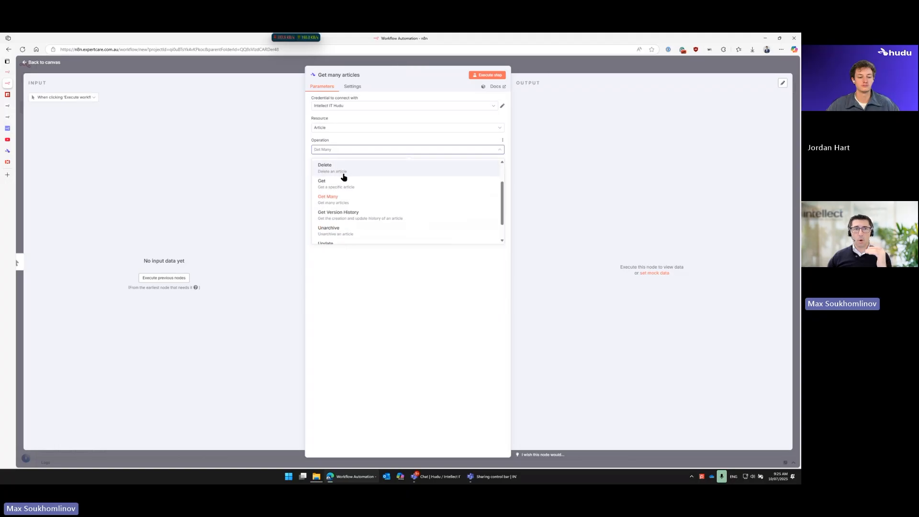
pyautogui.scroll(-1, 344, 178)
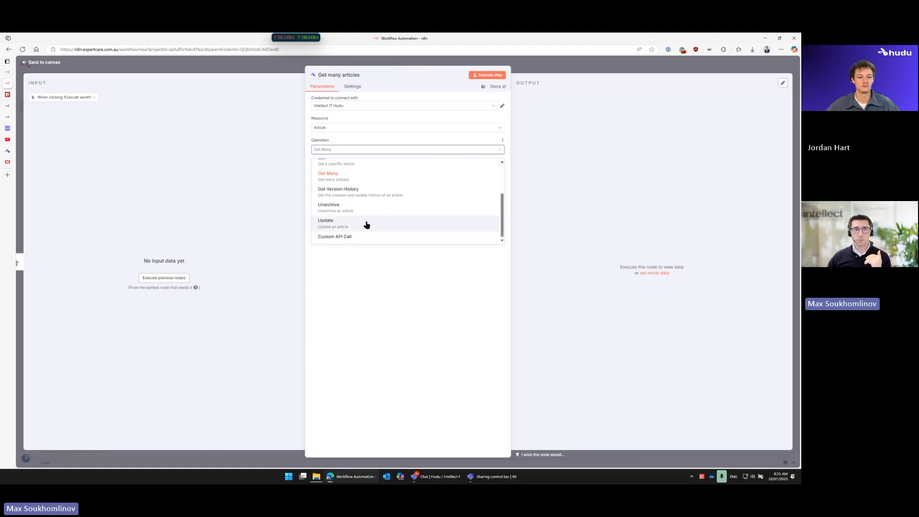
pyautogui.scroll(2, 368, 209)
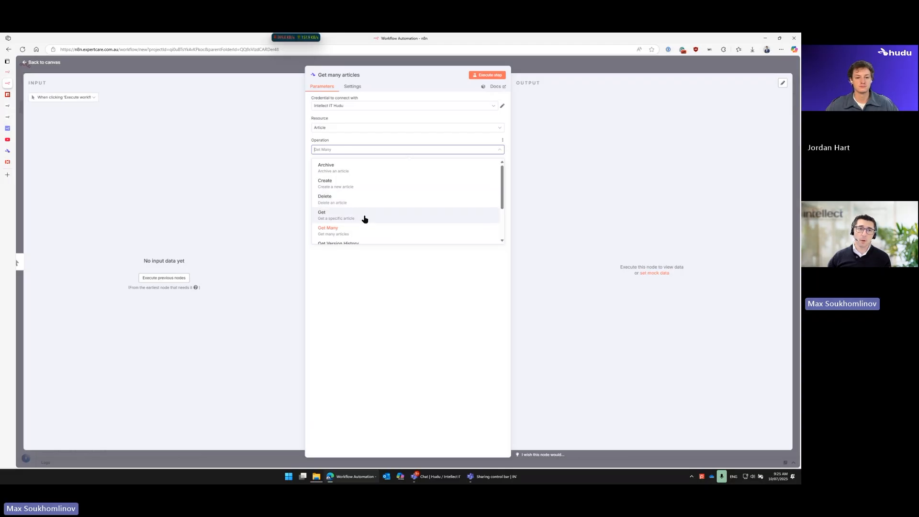
pyautogui.click(361, 229)
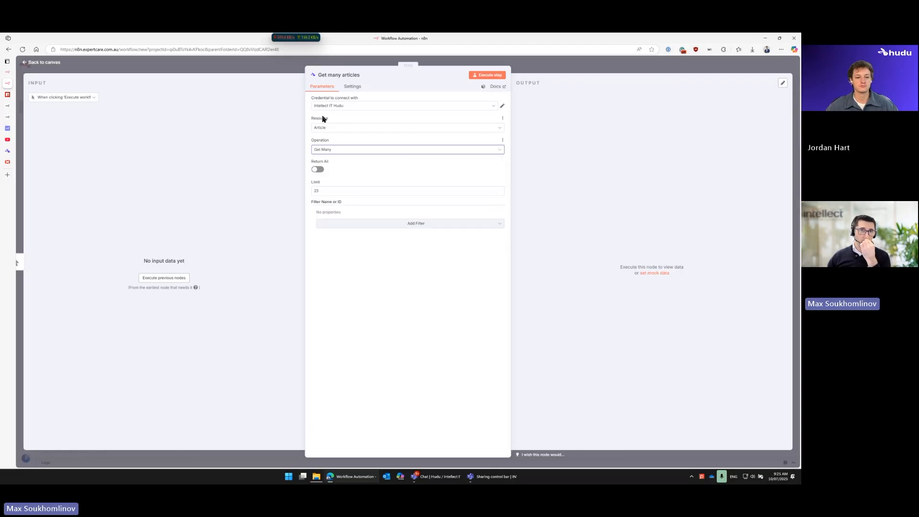
# Step: Execute the Get many articles node with the Intellect IT Hudu credential, and again with the Hudu Cloud credential
pyautogui.doubleClick(315, 190)
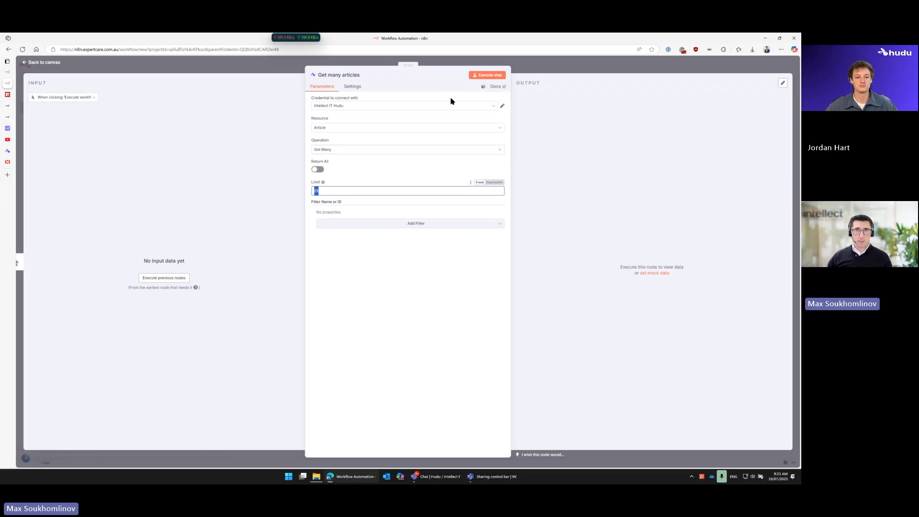
pyautogui.click(486, 76)
pyautogui.click(407, 105)
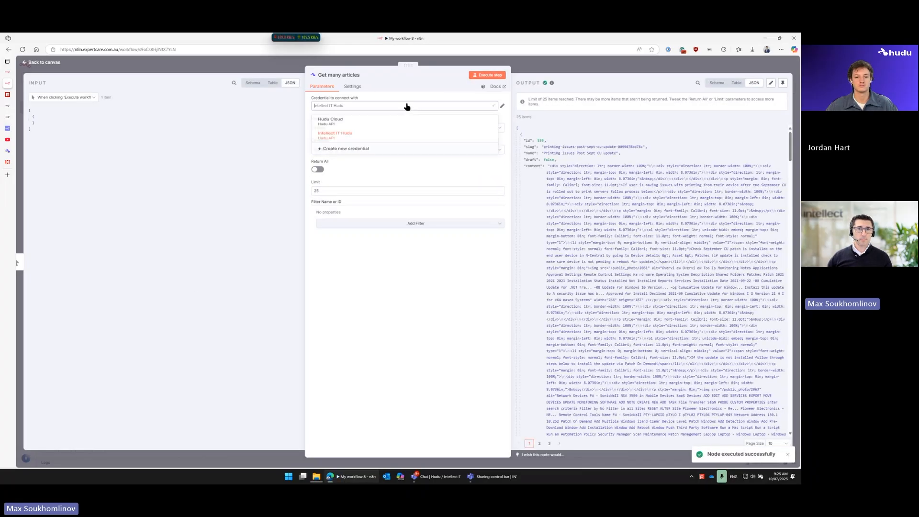
pyautogui.click(382, 125)
pyautogui.click(483, 75)
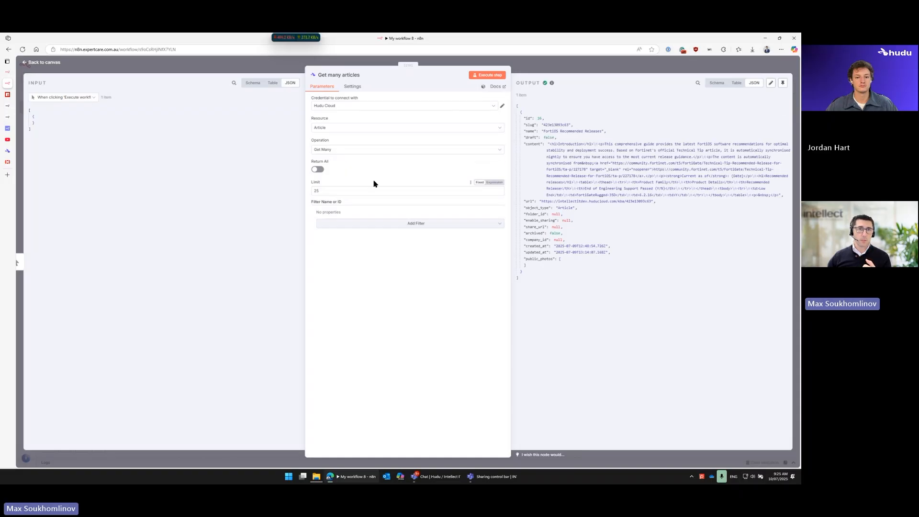
# Step: Change the article operation to Get Version History and set the article ID to 16
pyautogui.click(341, 150)
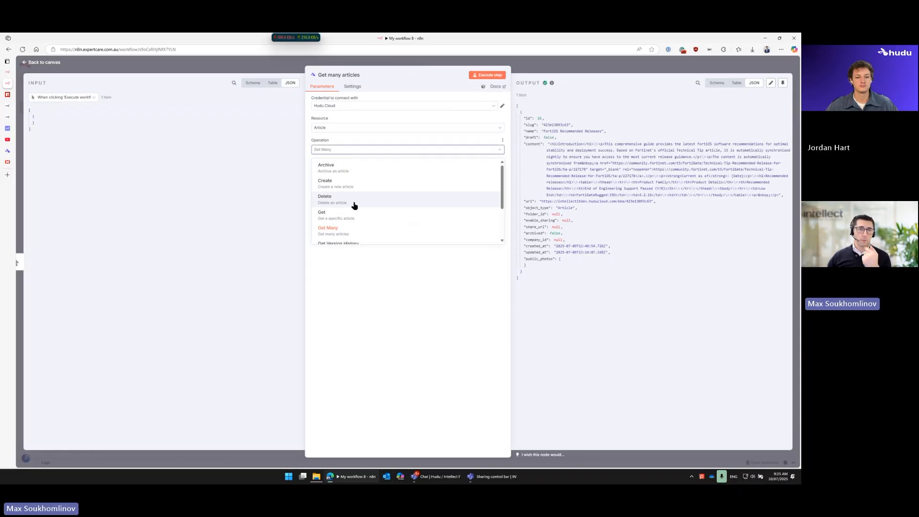
pyautogui.scroll(-2, 355, 206)
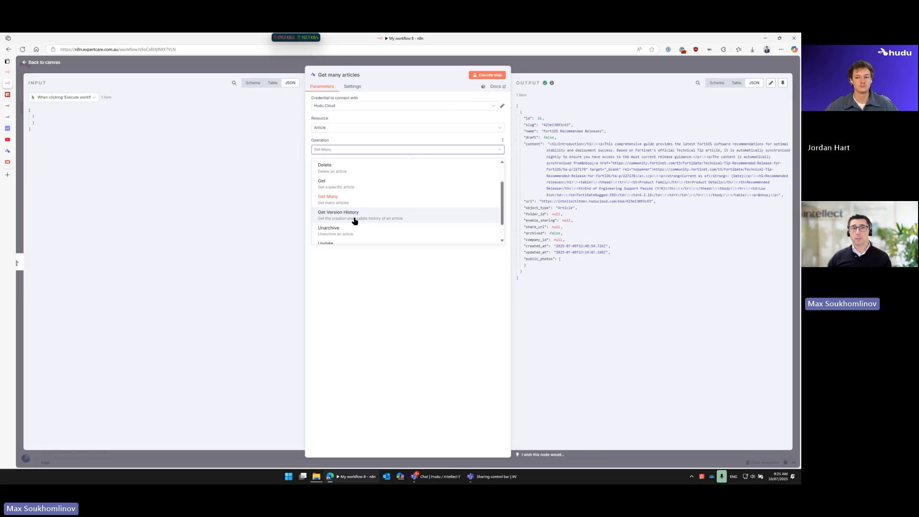
pyautogui.click(355, 222)
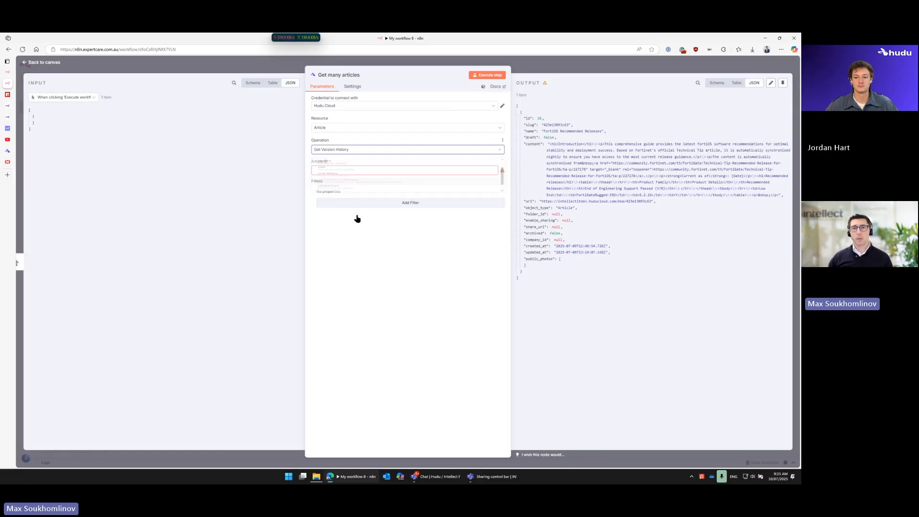
pyautogui.click(339, 172)
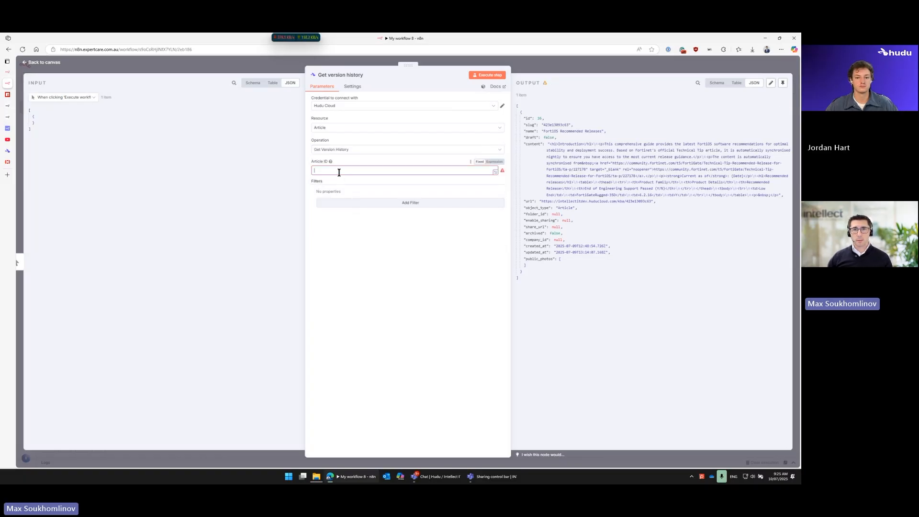
pyautogui.write('16')
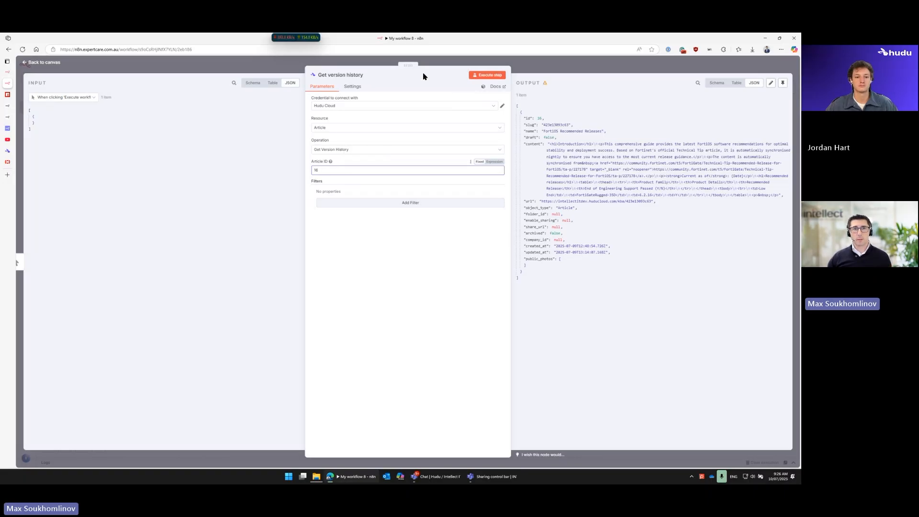
# Step: Narrow the node settings to give the output more room, and execute the Get version history node
pyautogui.moveTo(408, 64); pyautogui.dragTo(295, 64)
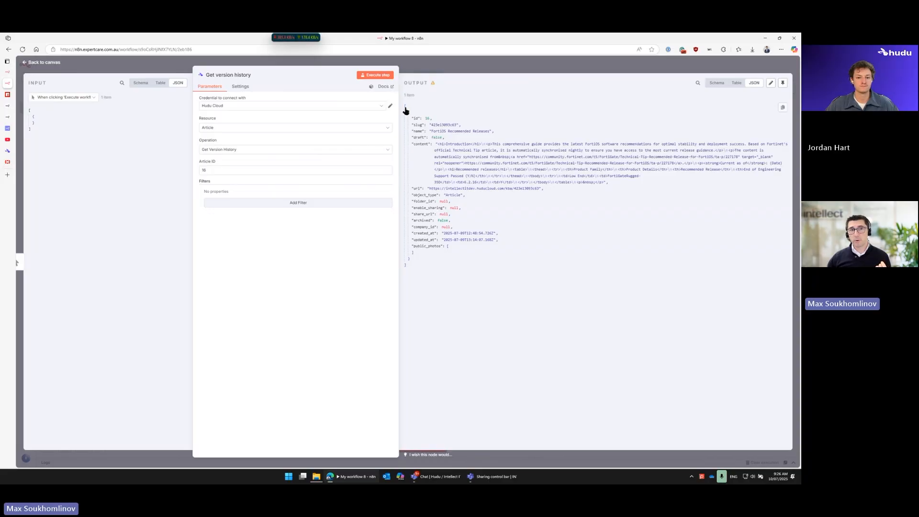
pyautogui.moveTo(402, 110); pyautogui.dragTo(358, 108)
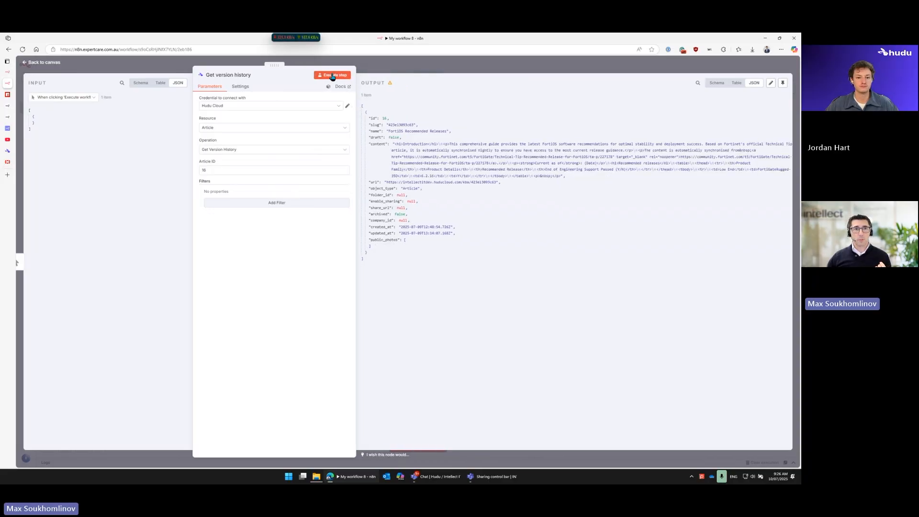
pyautogui.click(333, 75)
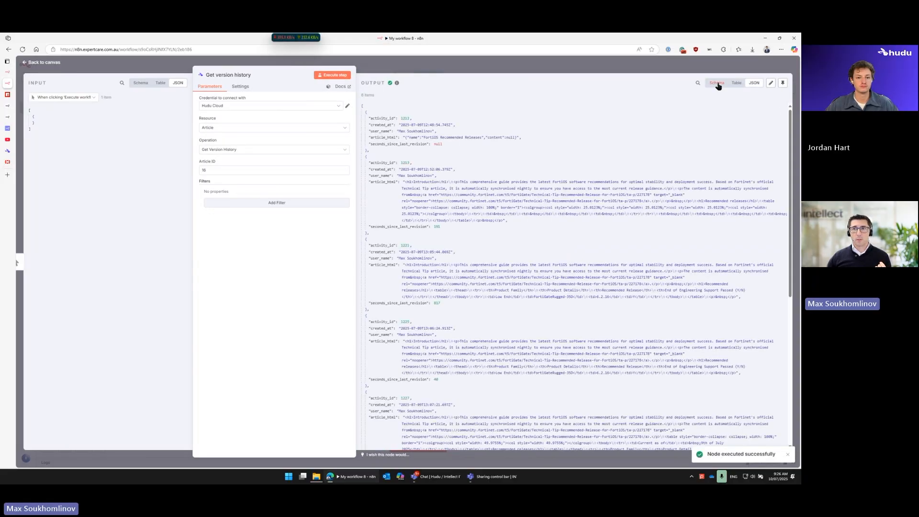
# Step: Show the version history output as a table and look through the article's revisions
pyautogui.click(717, 83)
pyautogui.click(736, 84)
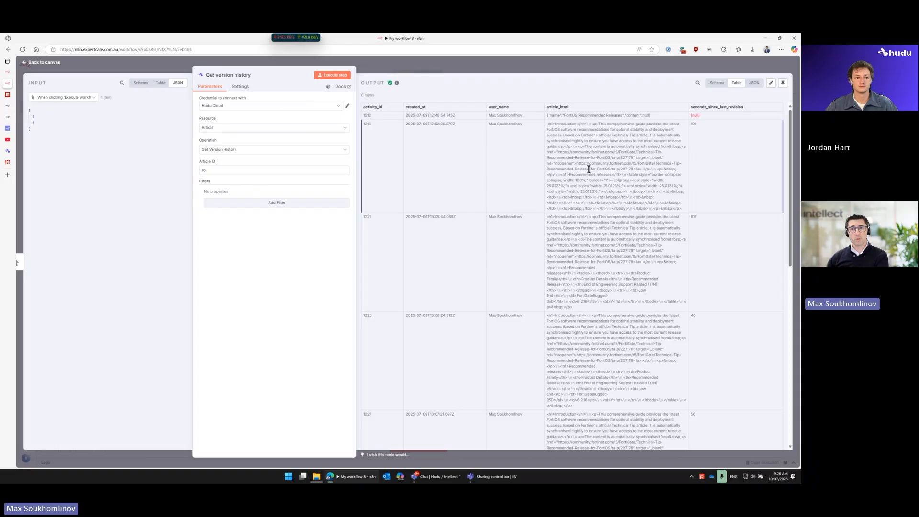
pyautogui.scroll(-2, 589, 169)
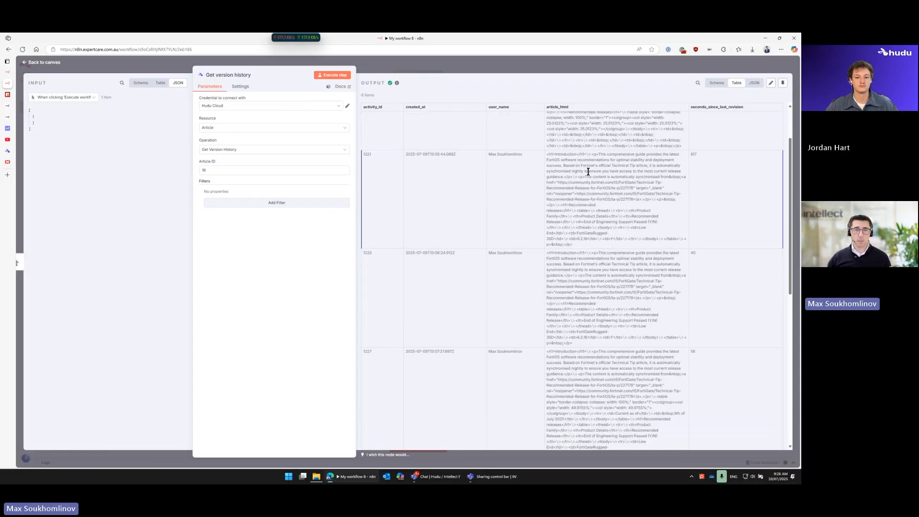
# Step: Change the article operation from version history to Get Many
pyautogui.click(231, 150)
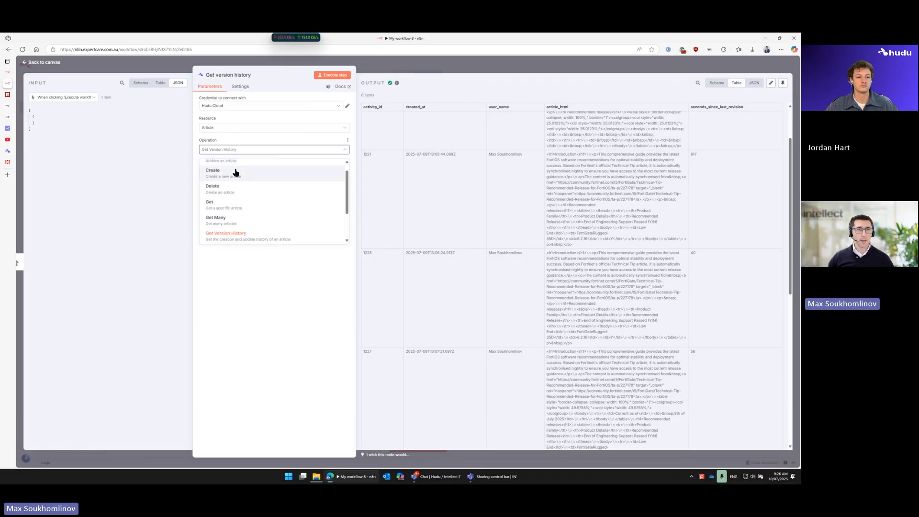
pyautogui.click(242, 300)
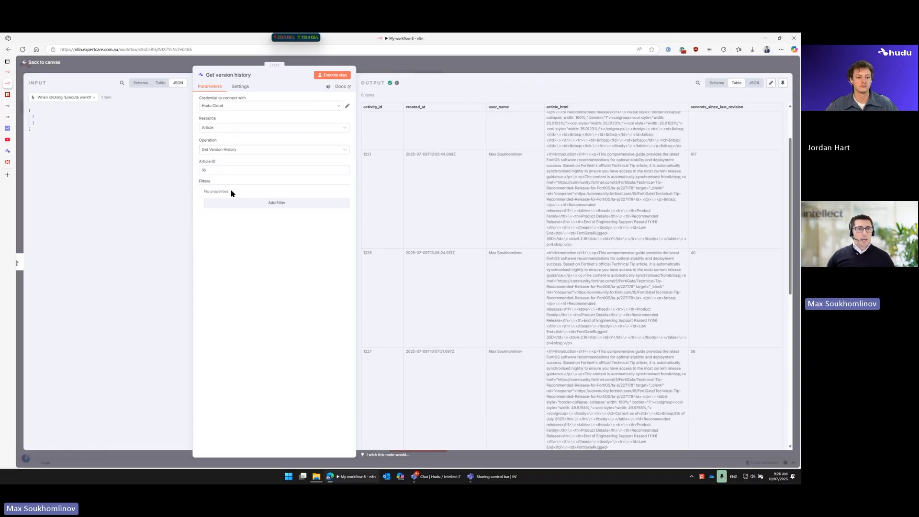
pyautogui.click(227, 150)
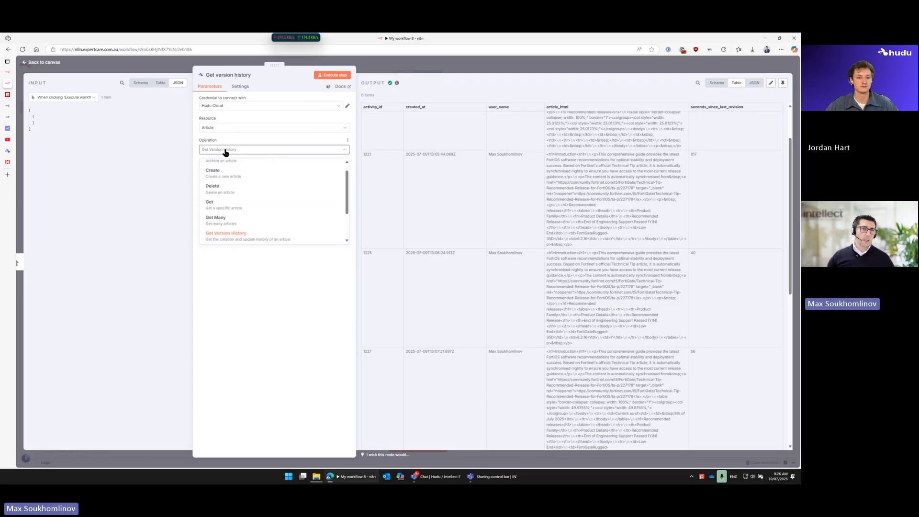
pyautogui.click(230, 221)
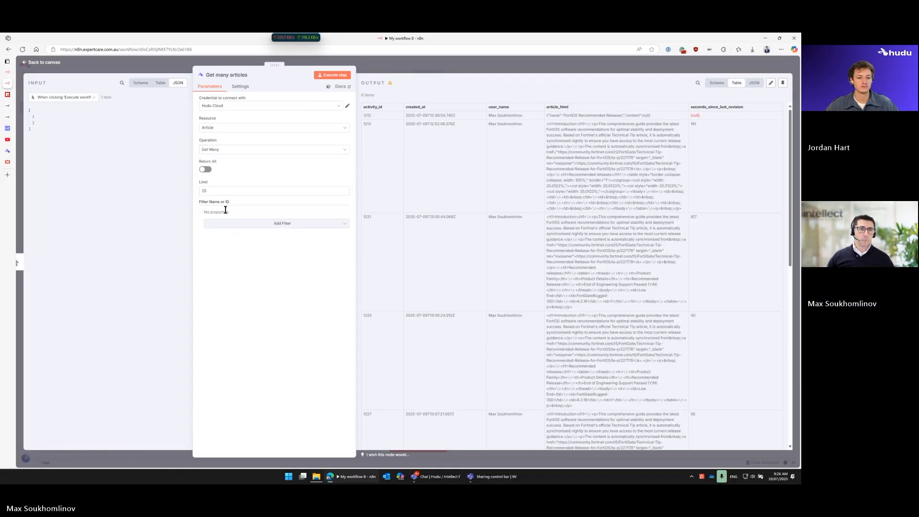
# Step: Add a Company Name or ID filter to the article query and set it to Amazon Web Services
pyautogui.click(243, 226)
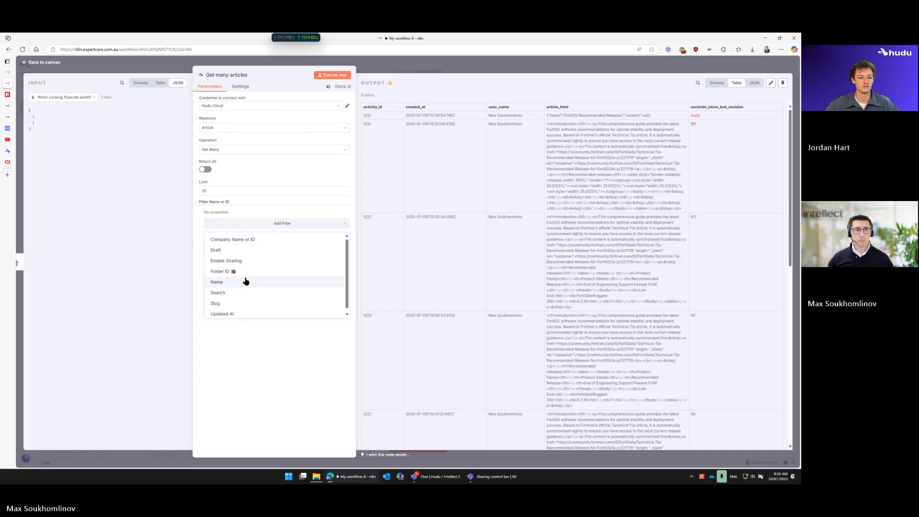
pyautogui.click(244, 241)
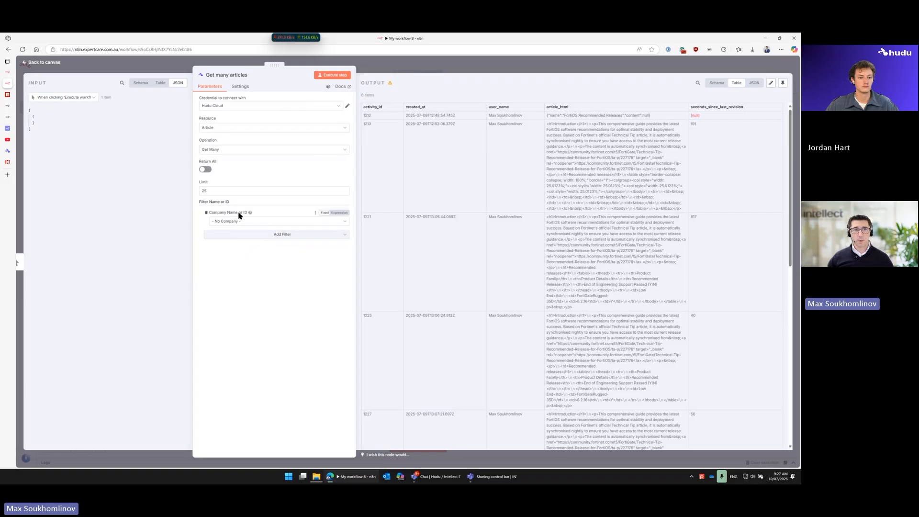
pyautogui.click(232, 222)
pyautogui.scroll(-5, 255, 272)
pyautogui.scroll(5, 244, 286)
pyautogui.click(249, 248)
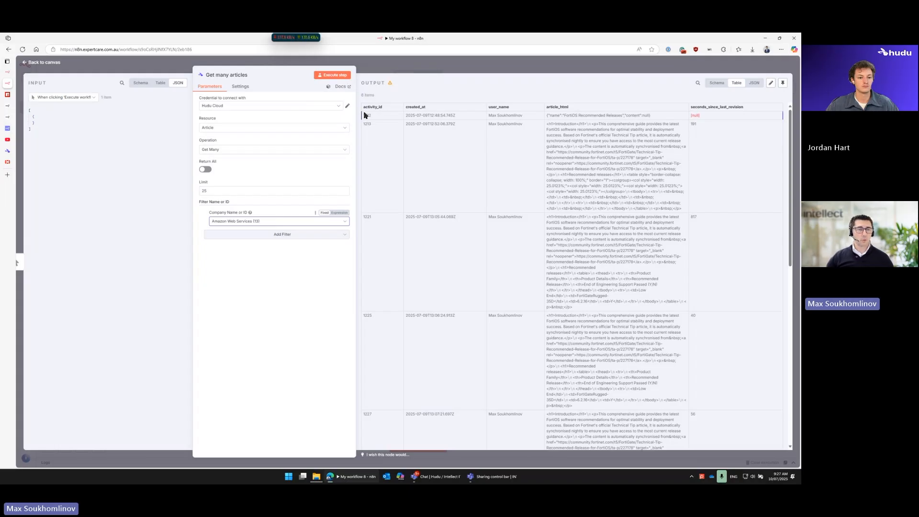
# Step: Add an empty Name filter, and remove both the Name and the Company Name or ID filters
pyautogui.click(225, 235)
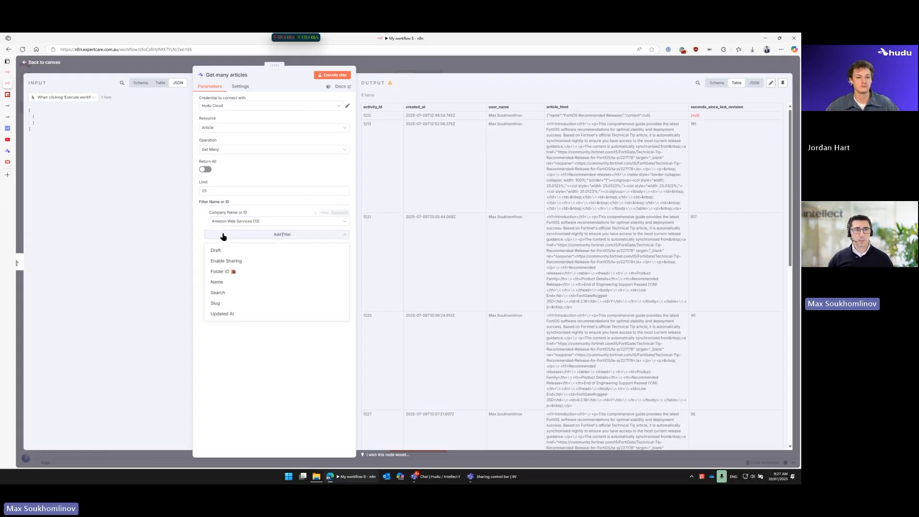
pyautogui.click(237, 283)
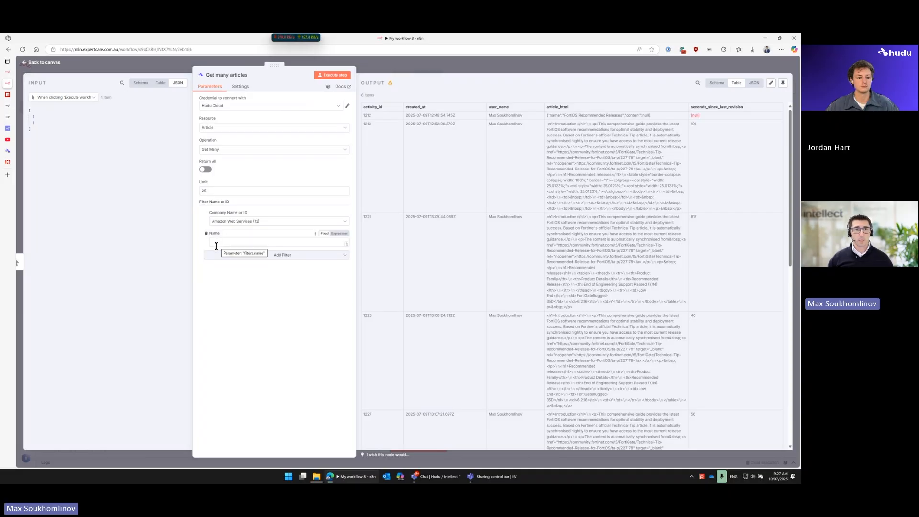
pyautogui.click(219, 255)
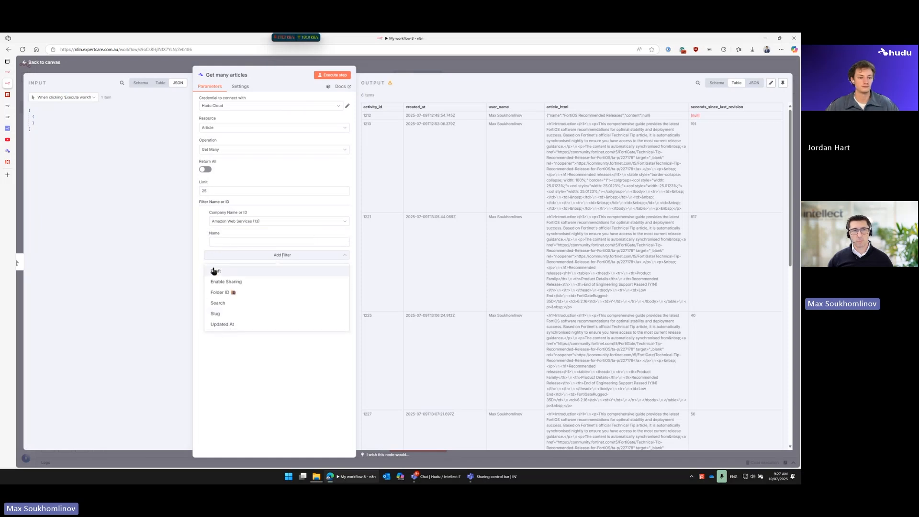
pyautogui.click(207, 234)
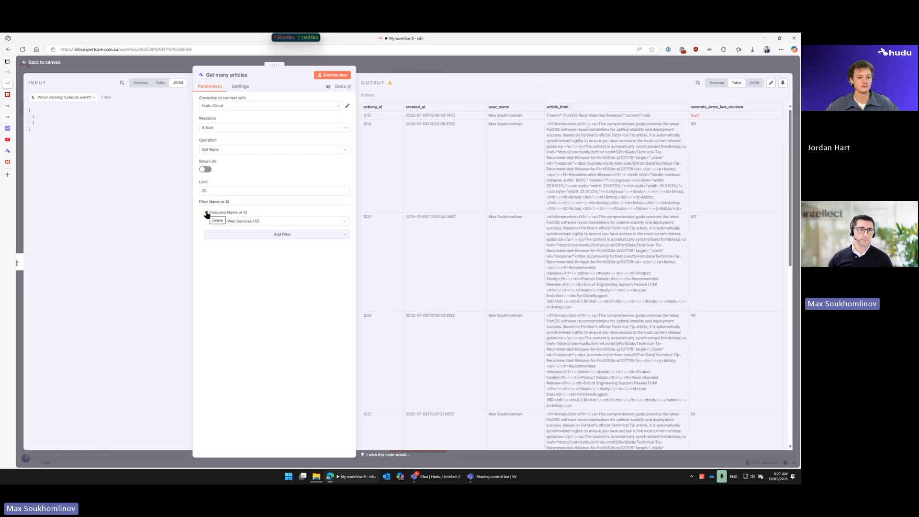
pyautogui.click(206, 214)
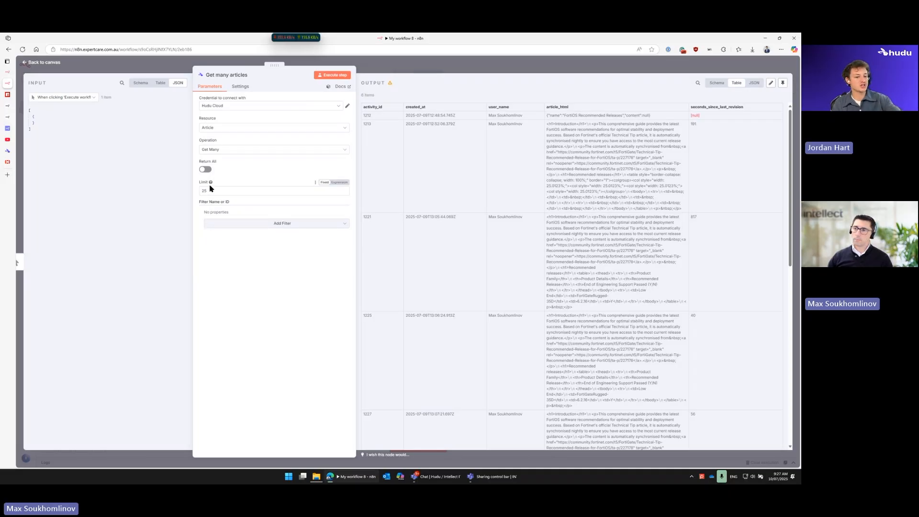
# Step: Look over the available article filters and the limit setting, and toggle Return All on and off again
pyautogui.click(212, 224)
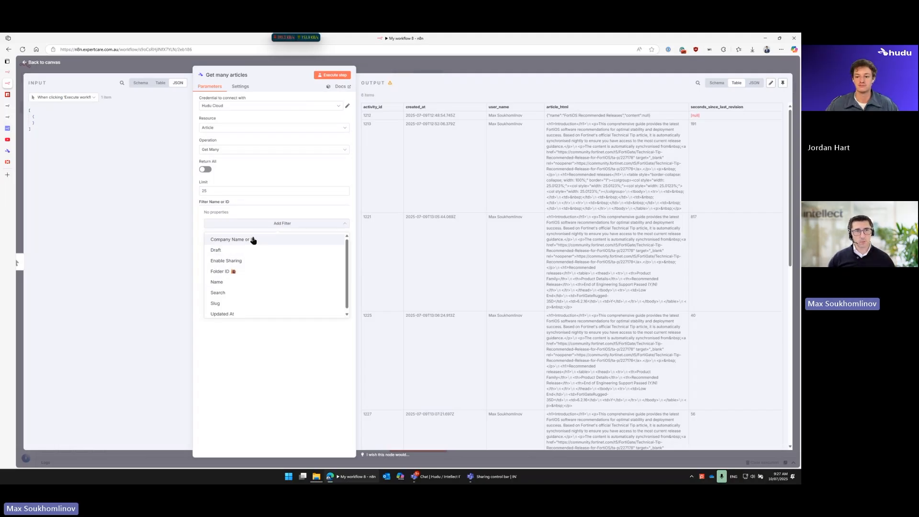
pyautogui.click(509, 152)
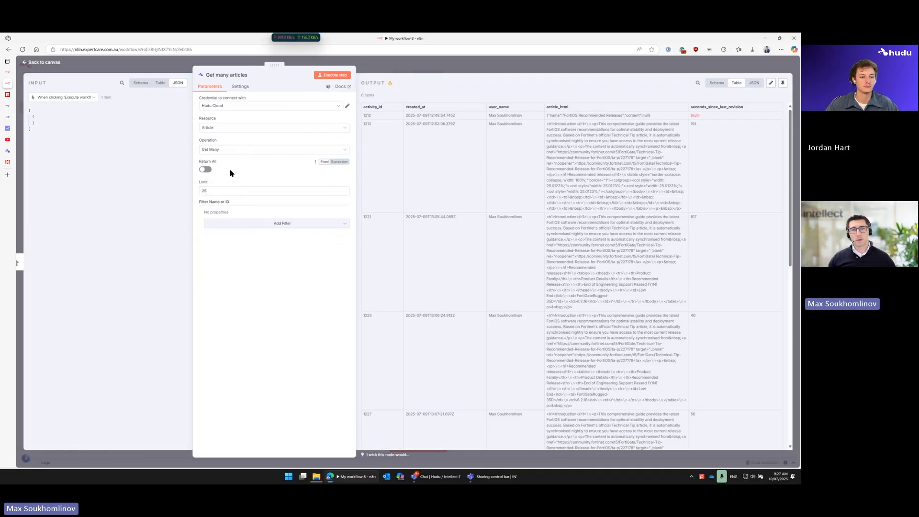
pyautogui.moveTo(201, 163); pyautogui.dragTo(211, 163)
pyautogui.doubleClick(203, 190)
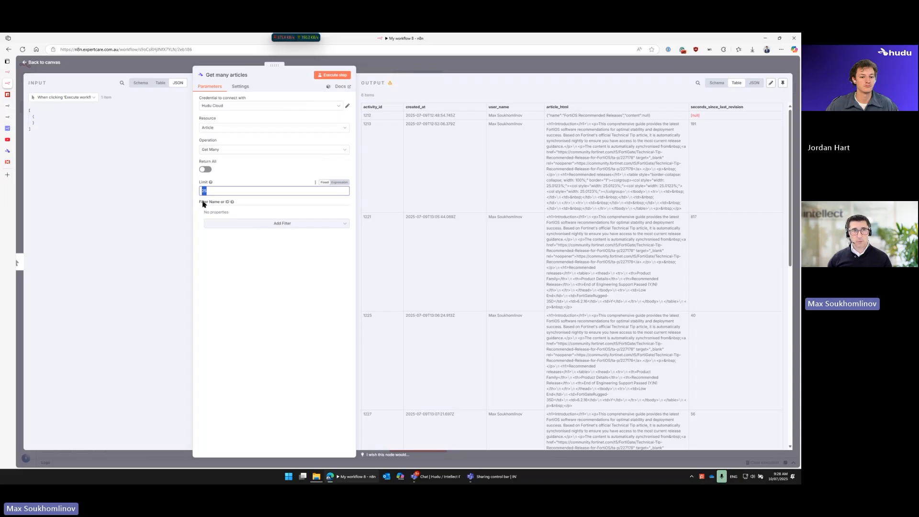
pyautogui.click(206, 169)
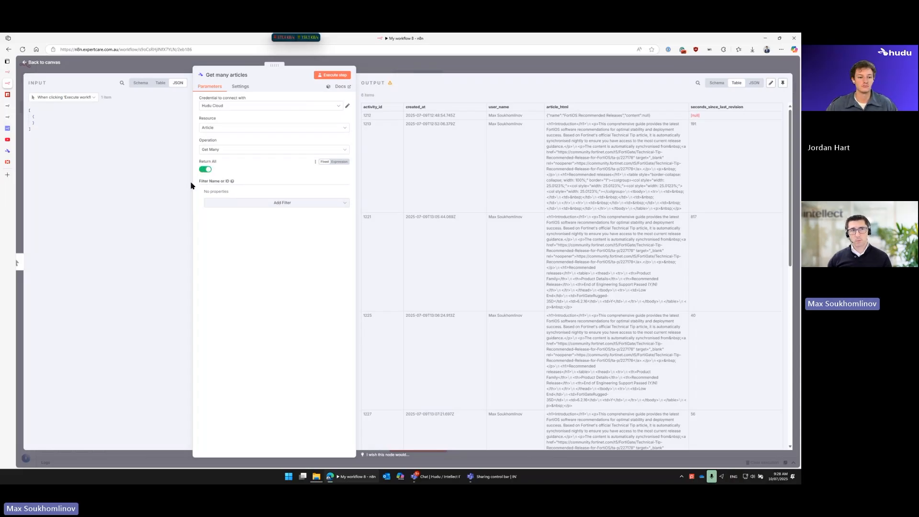
pyautogui.click(205, 169)
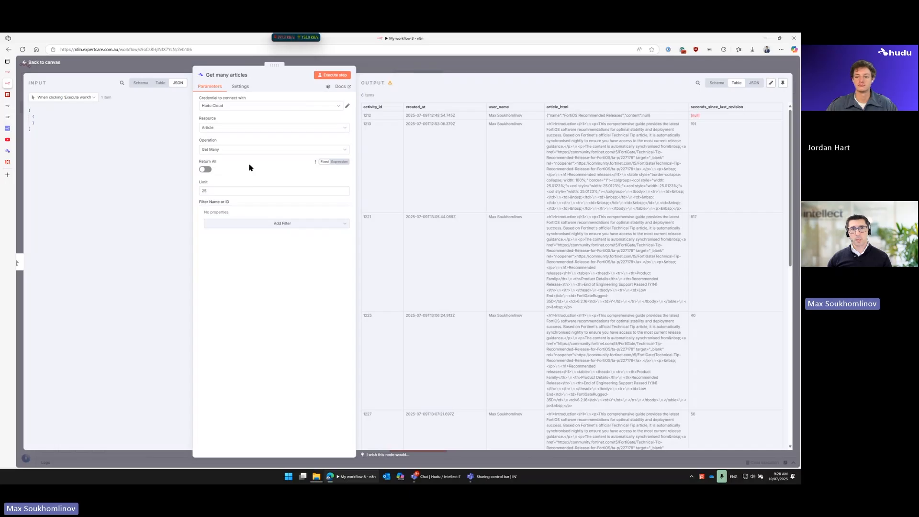
# Step: Switch the resource to Asset and on to Activity Log, and check the warning on its Return All option
pyautogui.click(273, 128)
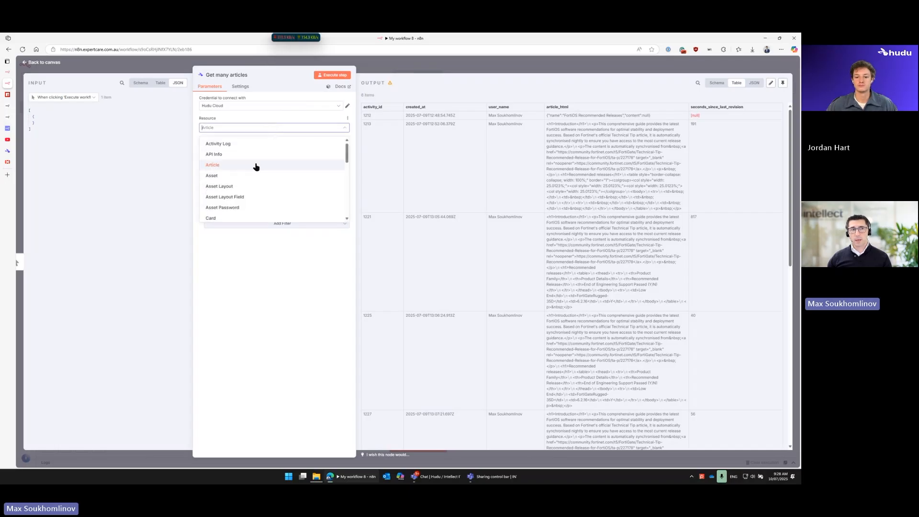
pyautogui.click(247, 180)
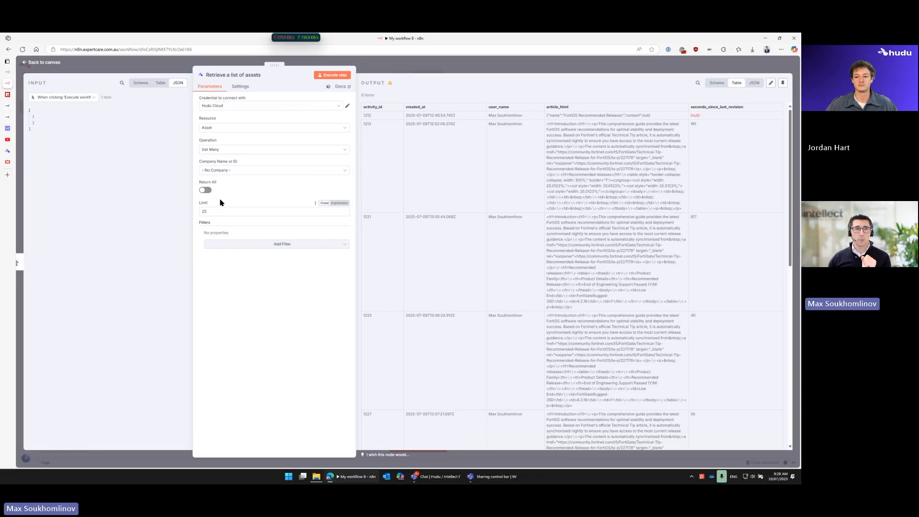
pyautogui.click(275, 133)
pyautogui.click(266, 143)
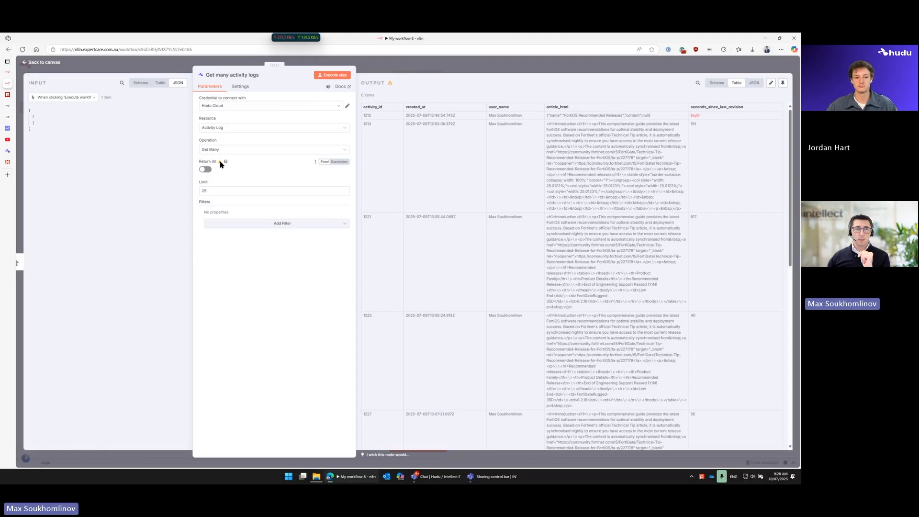
pyautogui.moveTo(227, 162)
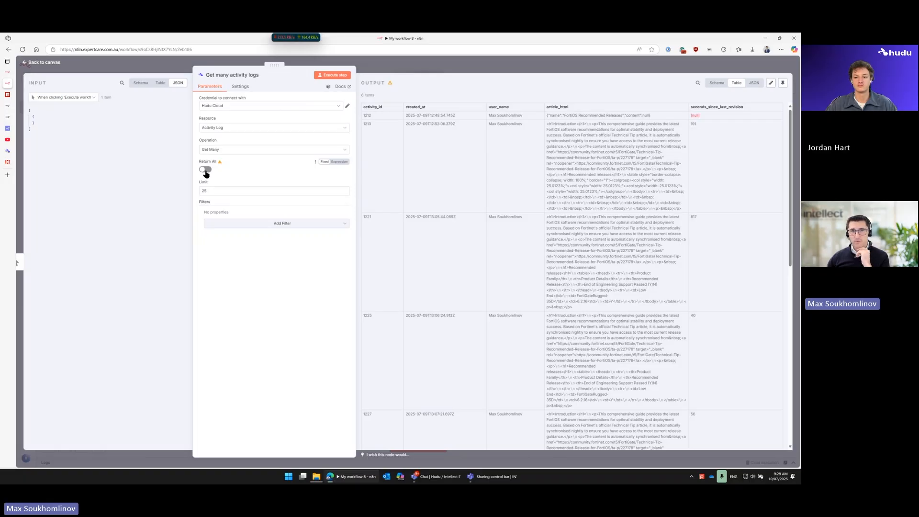
# Step: Set the resource to Asset with the Get Many operation and execute the node
pyautogui.click(248, 131)
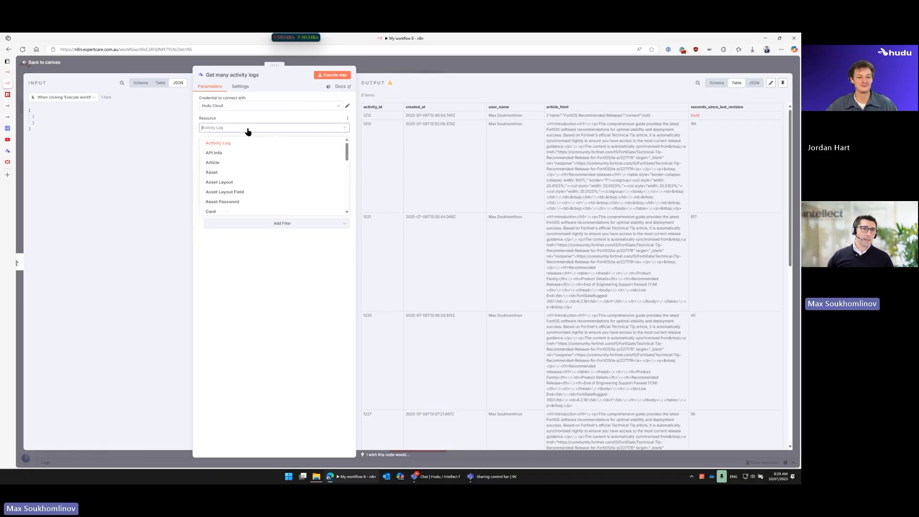
pyautogui.click(247, 177)
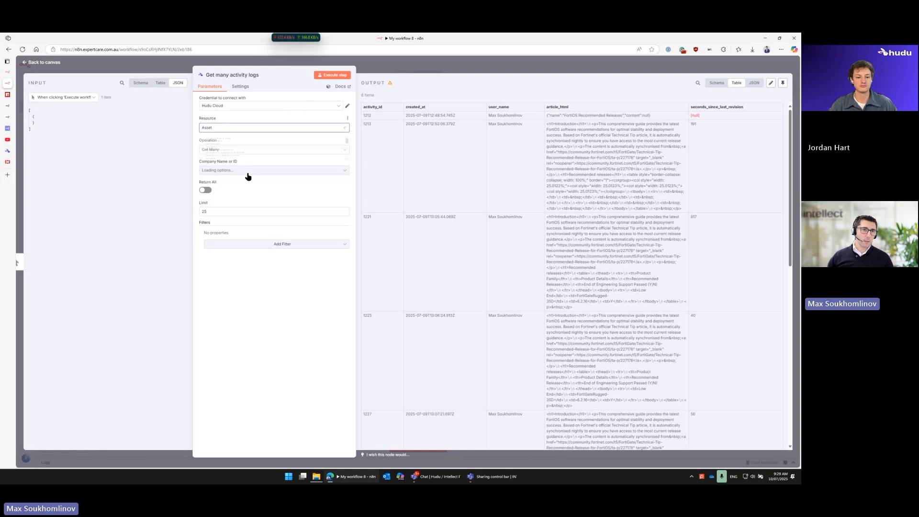
pyautogui.click(219, 152)
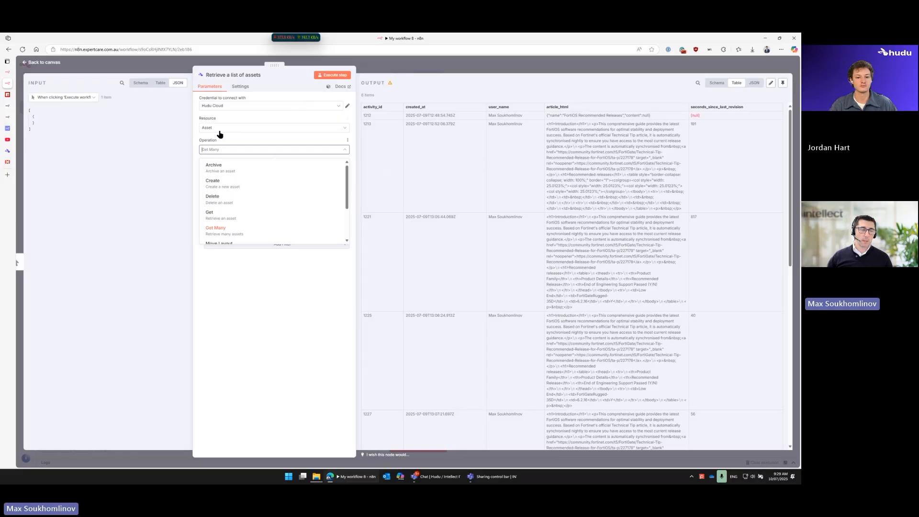
pyautogui.click(232, 230)
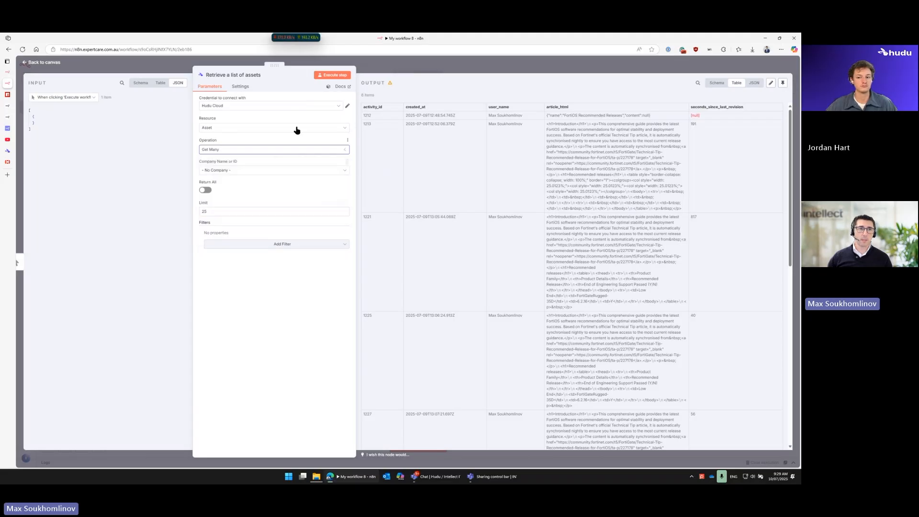
pyautogui.click(332, 74)
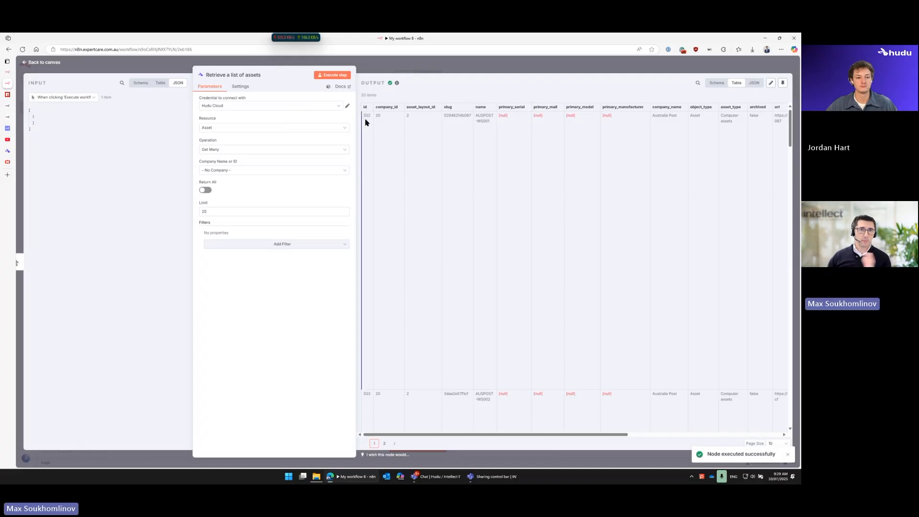
# Step: Change the asset operation to Get, set the asset ID to 332 from the first listed asset, and execute the node
pyautogui.doubleClick(367, 116)
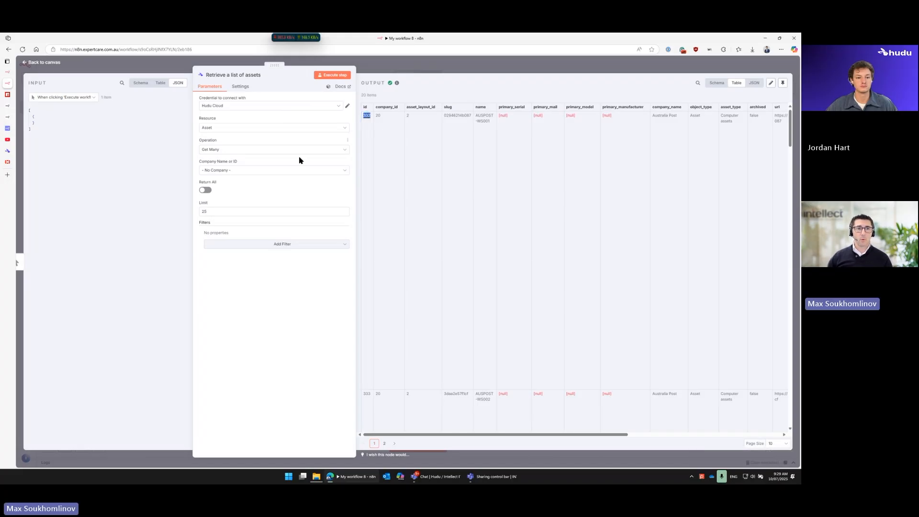
pyautogui.click(229, 151)
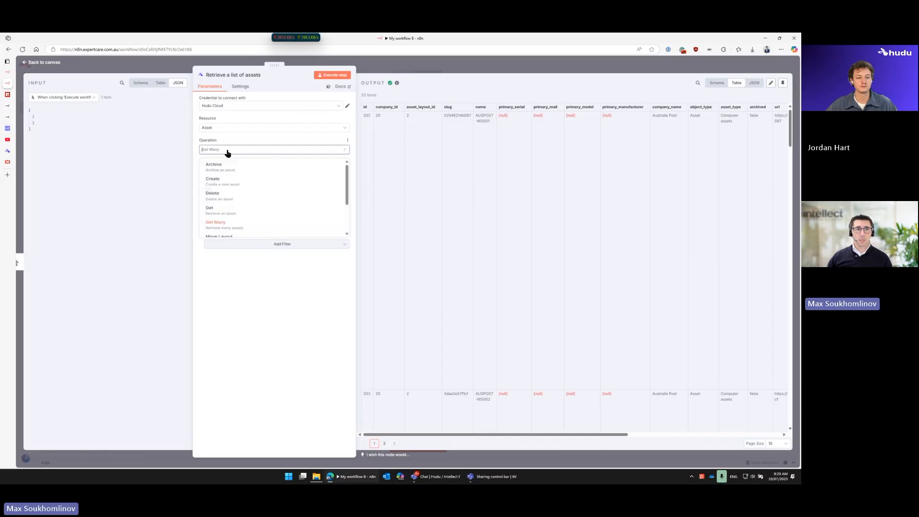
pyautogui.click(227, 219)
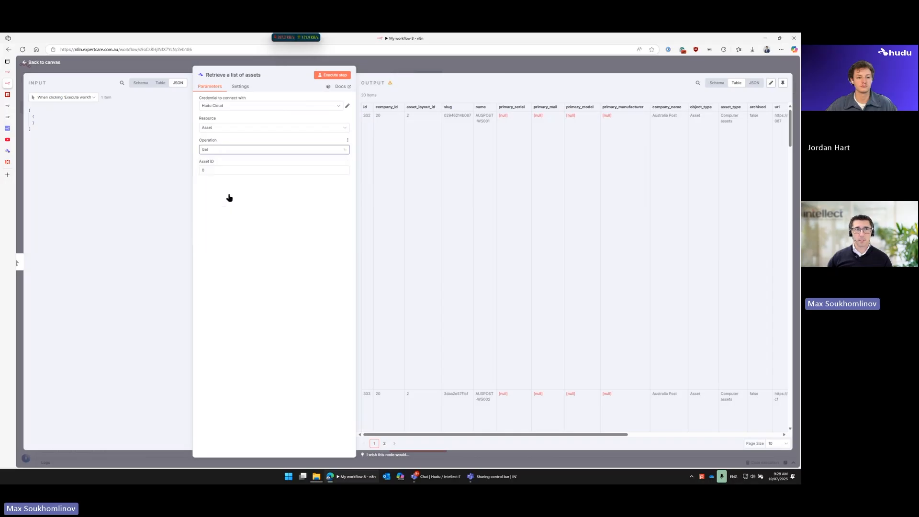
pyautogui.doubleClick(204, 170)
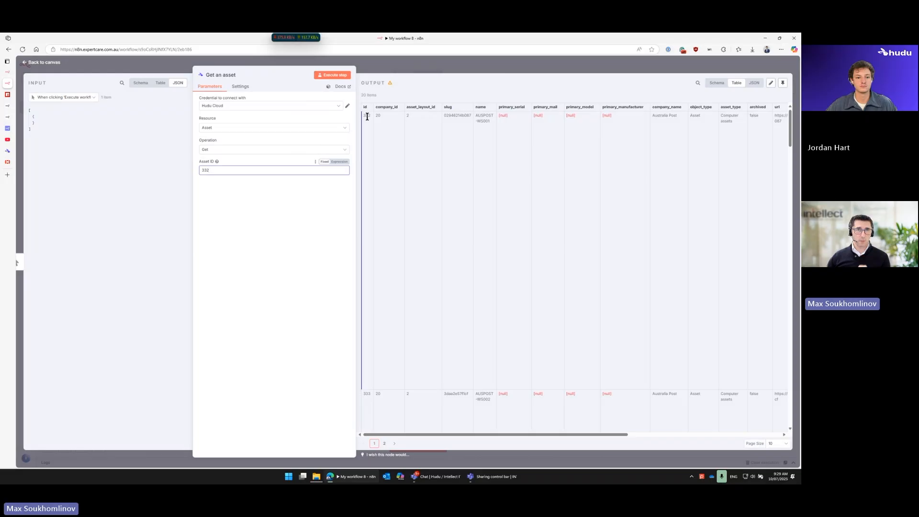
pyautogui.click(340, 77)
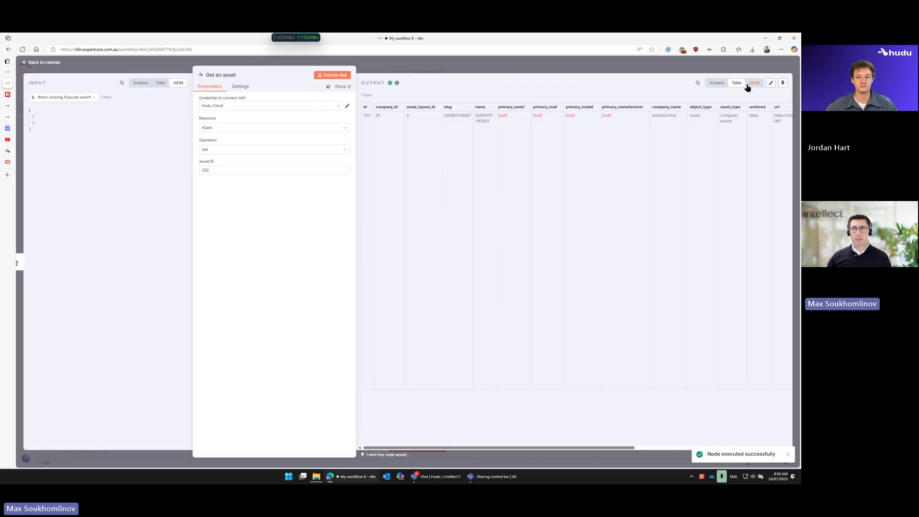
# Step: Look over the fields of the retrieved asset across the output table, including its custom fields
pyautogui.moveTo(558, 453); pyautogui.dragTo(729, 431)
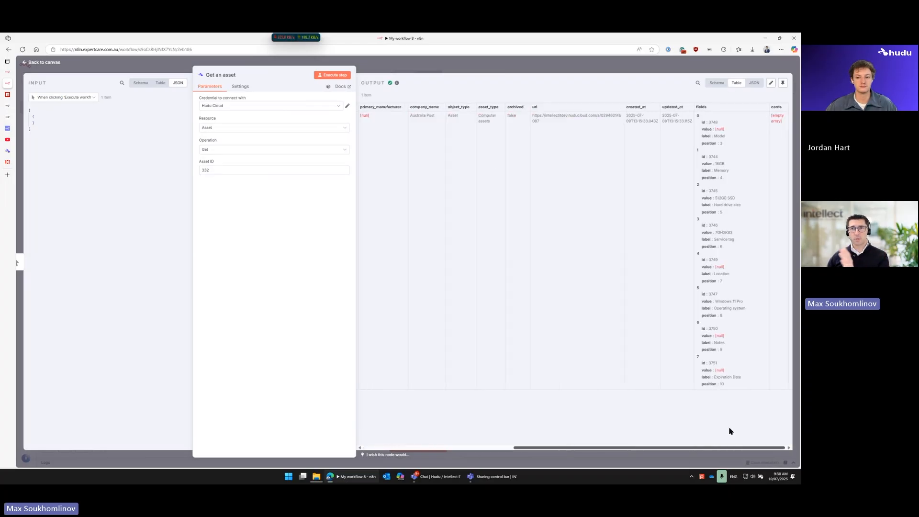
pyautogui.click(220, 149)
pyautogui.click(245, 219)
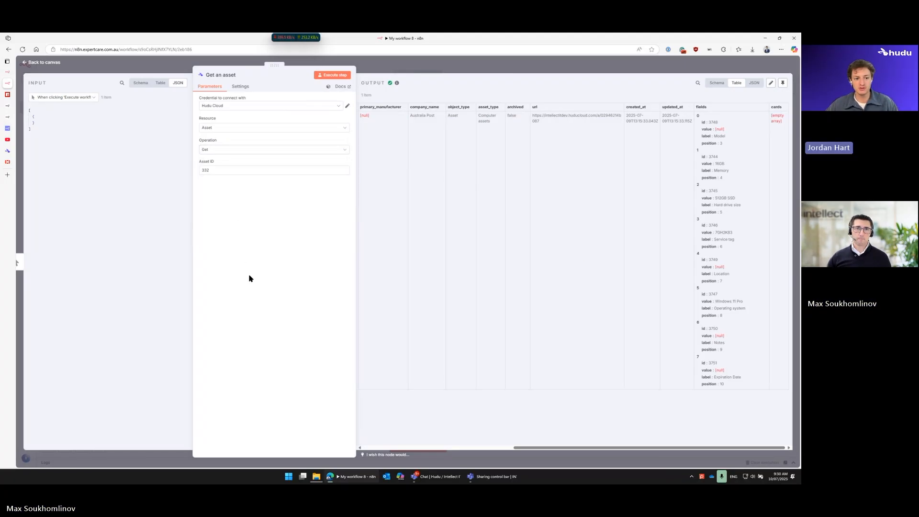
pyautogui.hscroll(-10, 581, 288)
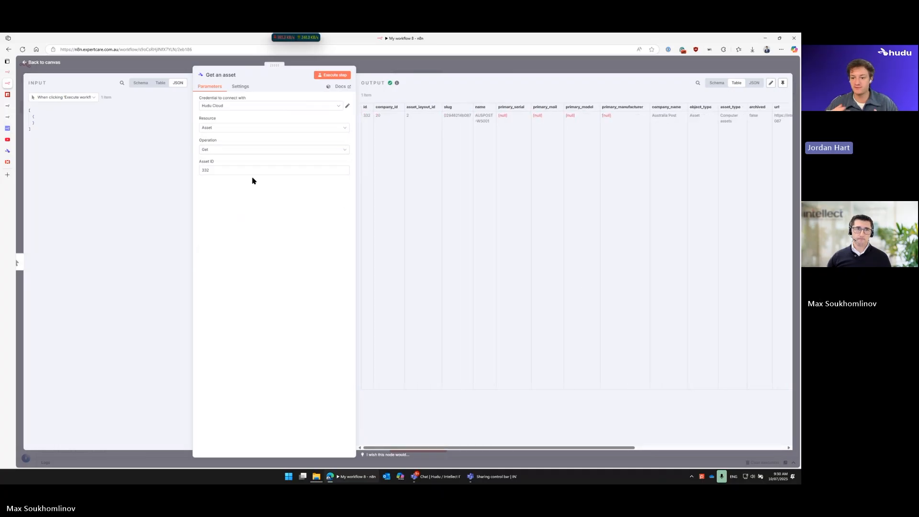
# Step: Change the asset operation to Get Many, add a Name filter with AUSPOST-WS001, and execute the node
pyautogui.click(227, 151)
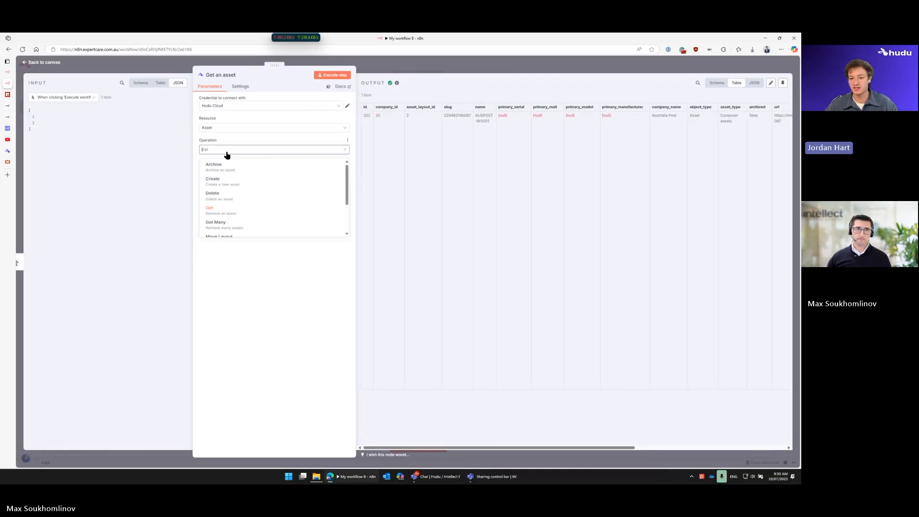
pyautogui.click(220, 233)
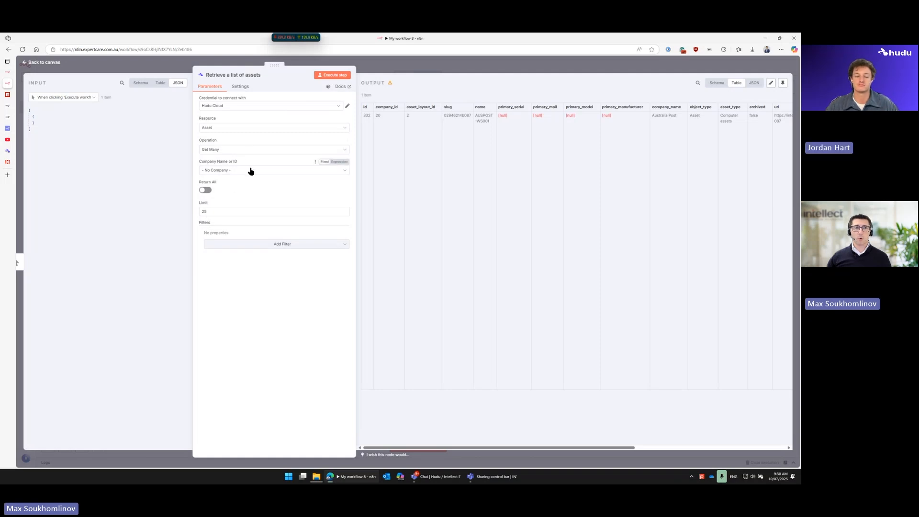
pyautogui.moveTo(491, 121); pyautogui.dragTo(475, 118)
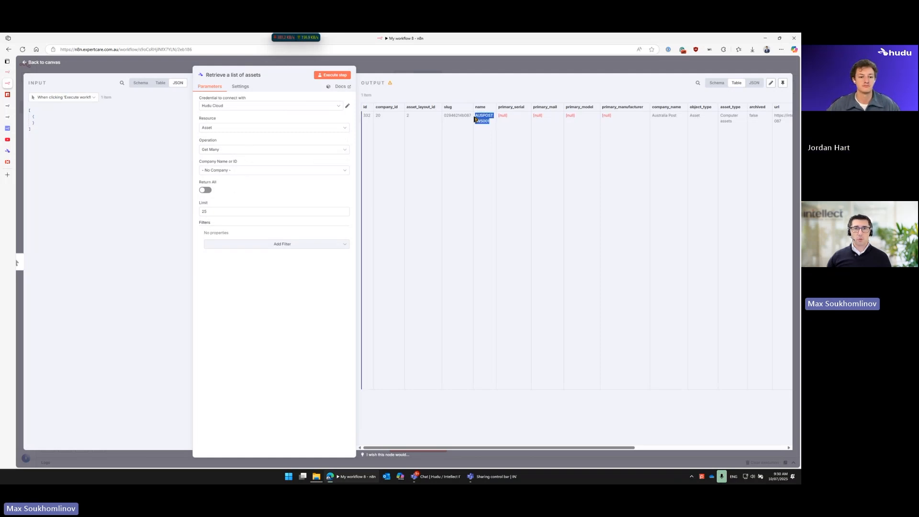
pyautogui.click(233, 245)
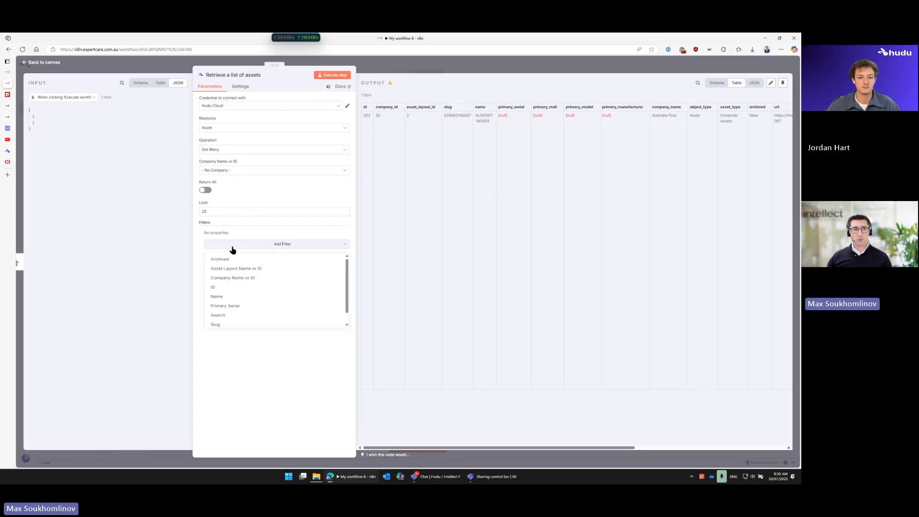
pyautogui.click(248, 304)
pyautogui.write('AUSPOST-WS001')
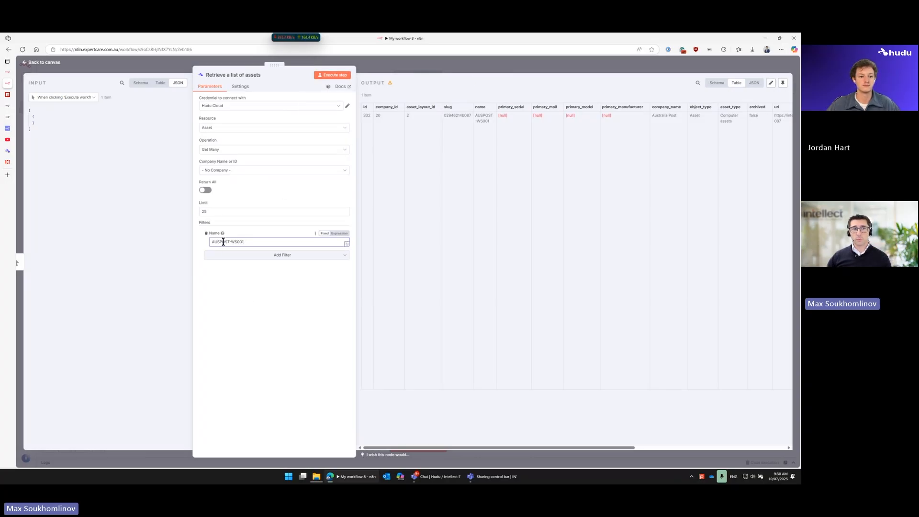
pyautogui.click(323, 77)
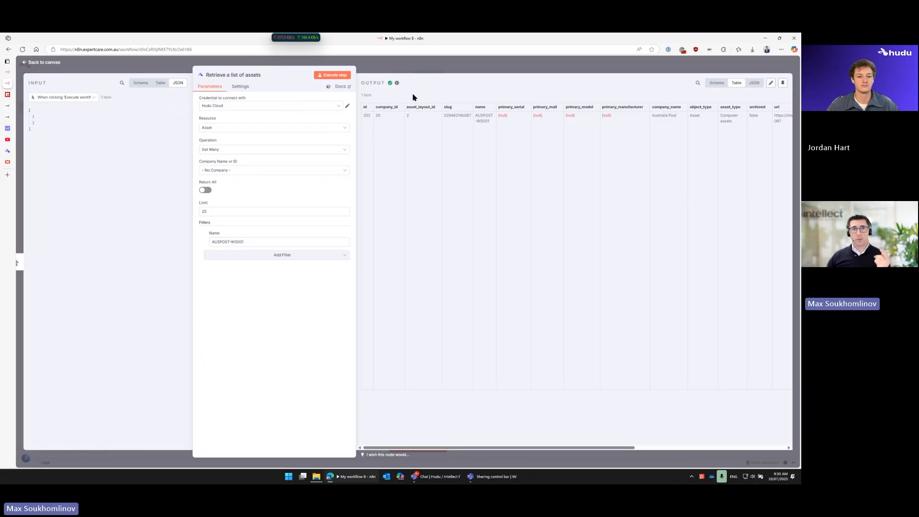
# Step: Reopen the asset list node and examine its Name filter and the slug of the returned asset
pyautogui.press('Escape')
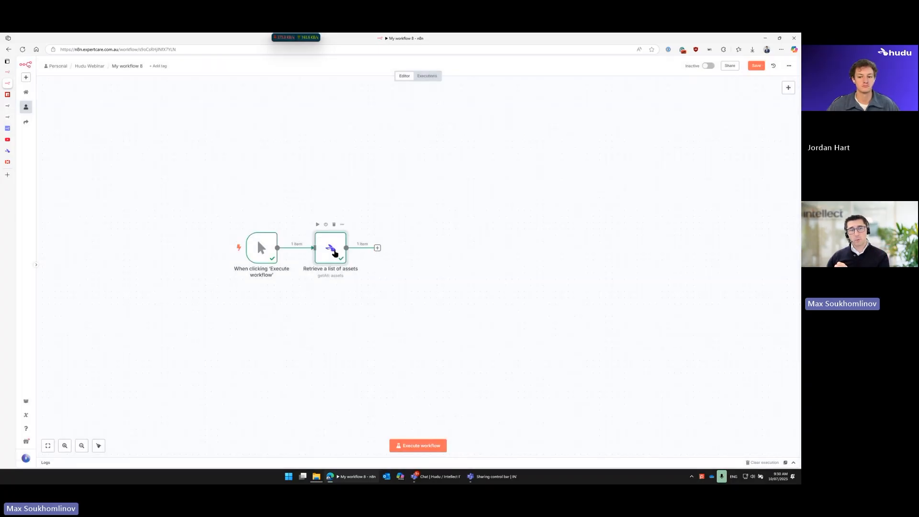
pyautogui.doubleClick(333, 252)
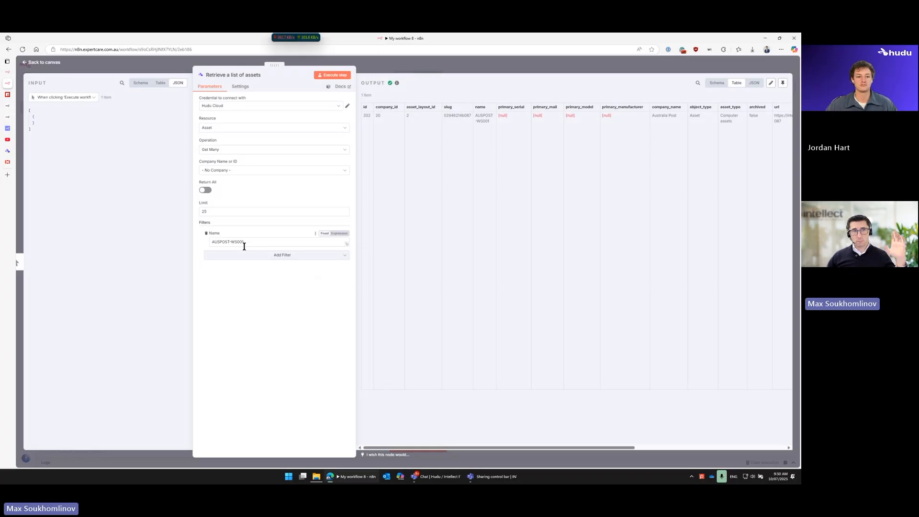
pyautogui.moveTo(213, 241); pyautogui.dragTo(245, 242)
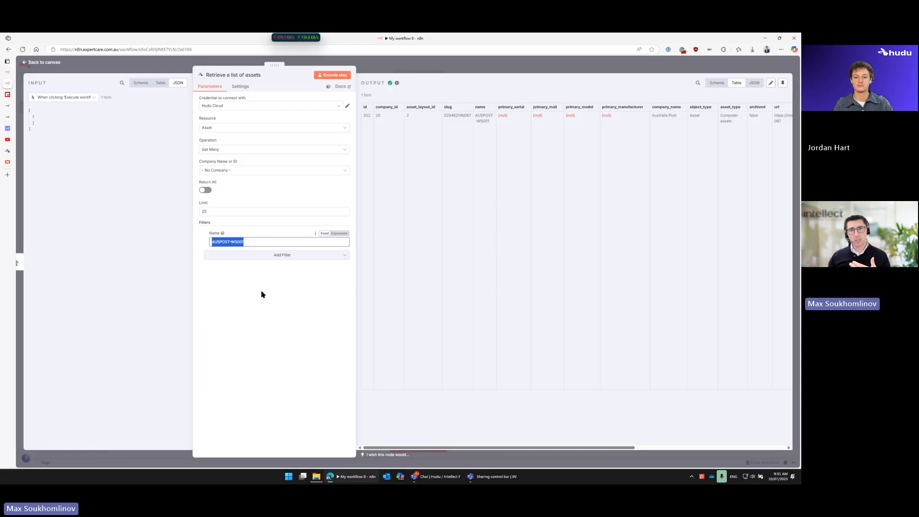
pyautogui.doubleClick(455, 115)
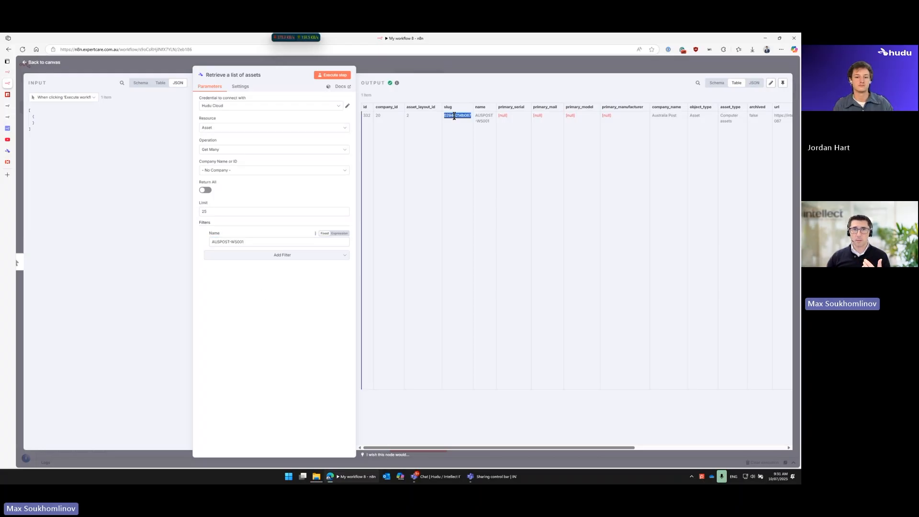
pyautogui.click(456, 138)
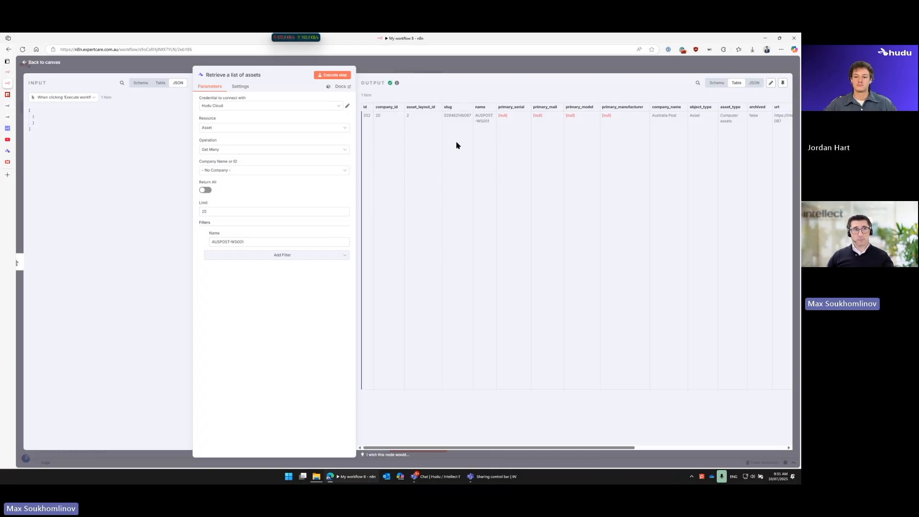
# Step: In Hudu, open AUSPOST-WS001 from Australia Post's Computer Assets and copy the slug from its page address
pyautogui.click(7, 151)
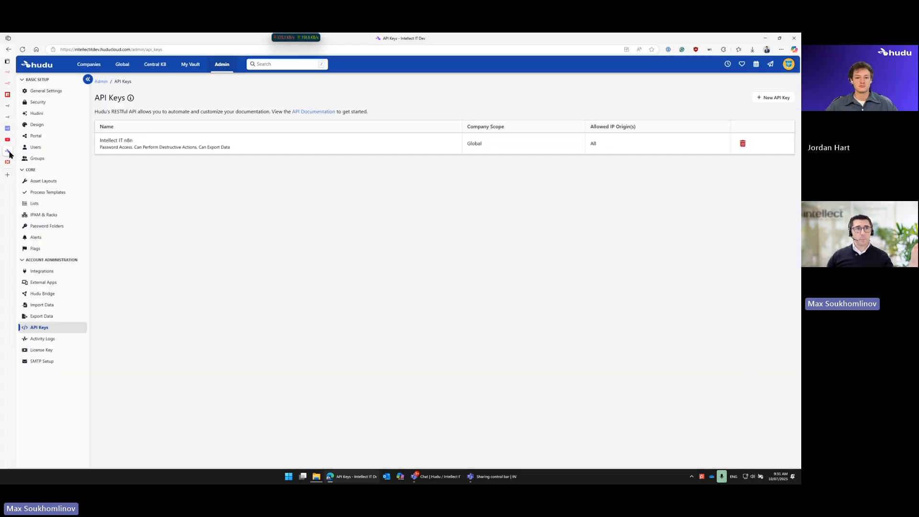
pyautogui.click(46, 65)
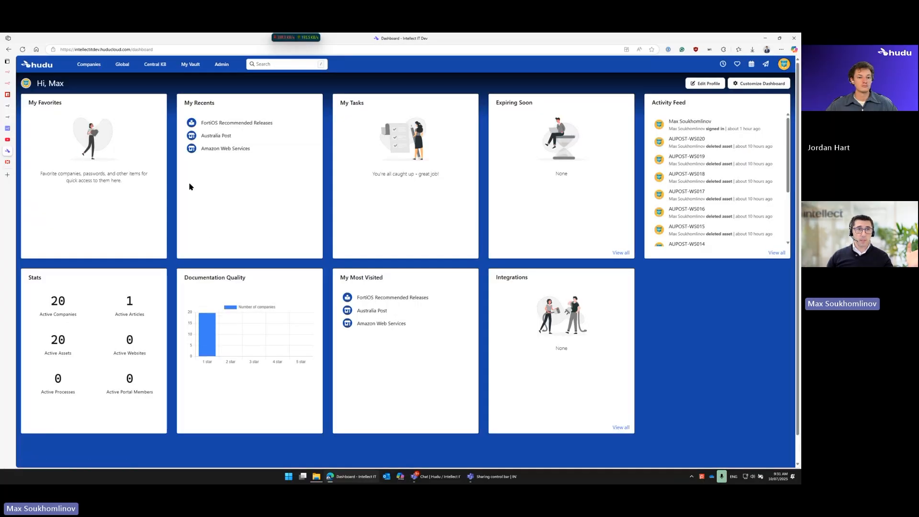
pyautogui.click(228, 135)
pyautogui.click(46, 215)
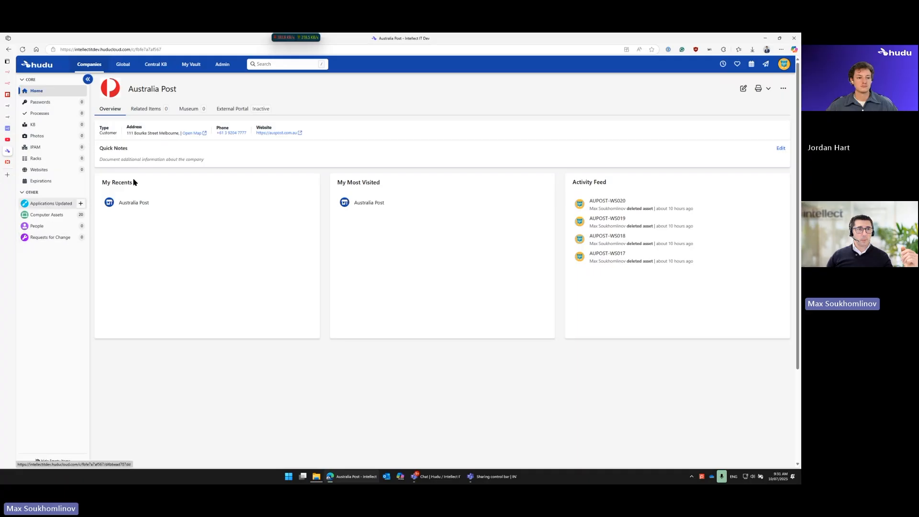
pyautogui.click(133, 150)
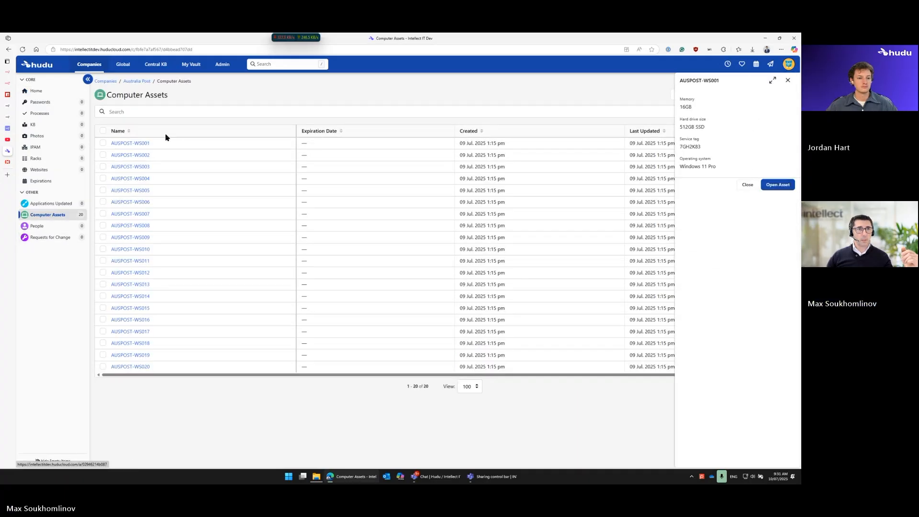
pyautogui.doubleClick(153, 49)
pyautogui.hotkey('ctrl', 'c')
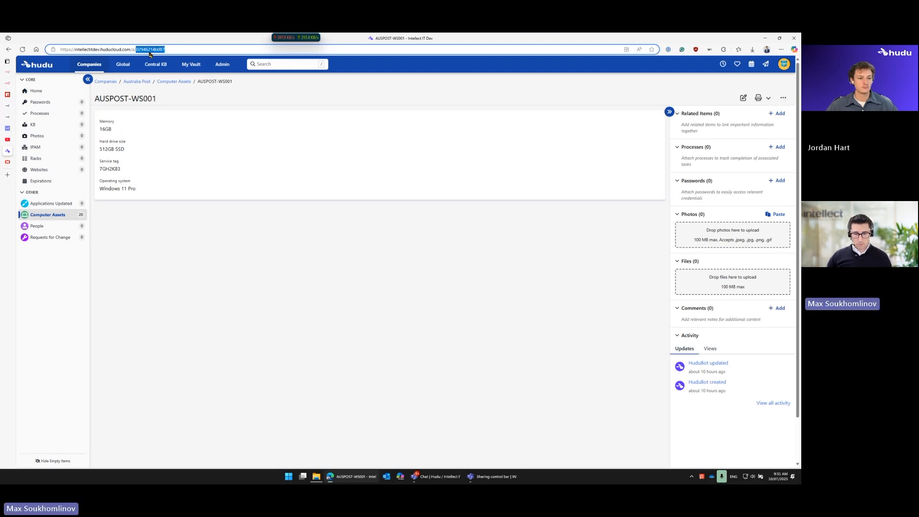
# Step: Back in n8n, replace the Name filter with a Slug filter holding the copied slug, and execute the node
pyautogui.click(10, 83)
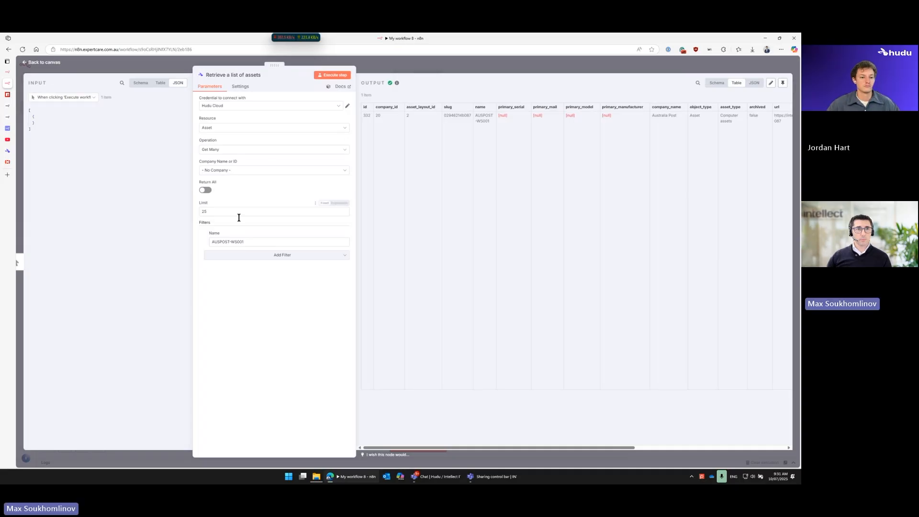
pyautogui.click(206, 234)
pyautogui.click(249, 244)
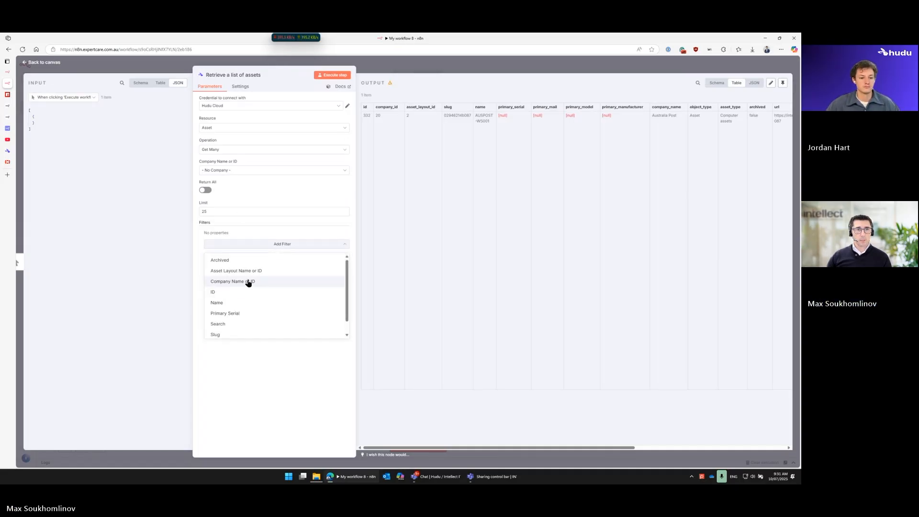
pyautogui.click(237, 335)
pyautogui.click(228, 241)
pyautogui.hotkey('ctrl', 'v')
pyautogui.click(332, 75)
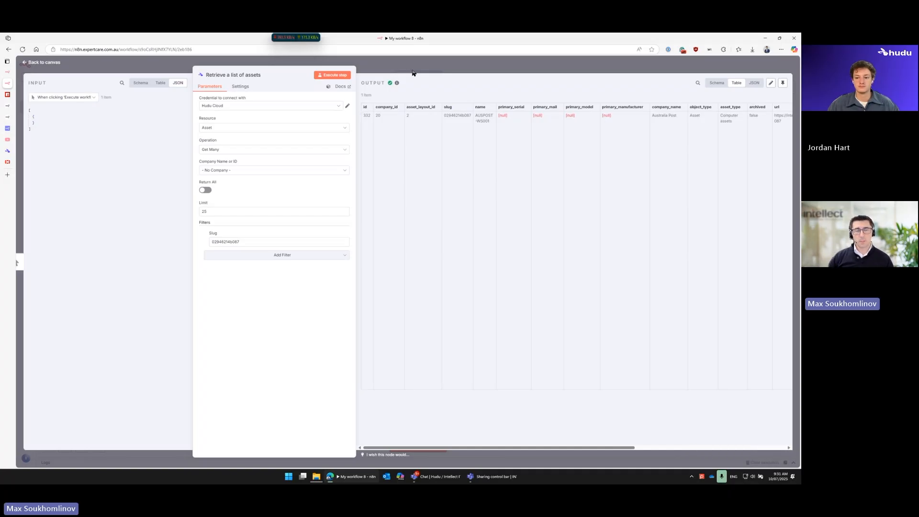
# Step: Check the available asset operations, turn on Return All, remove the Slug filter, and execute the node
pyautogui.click(265, 151)
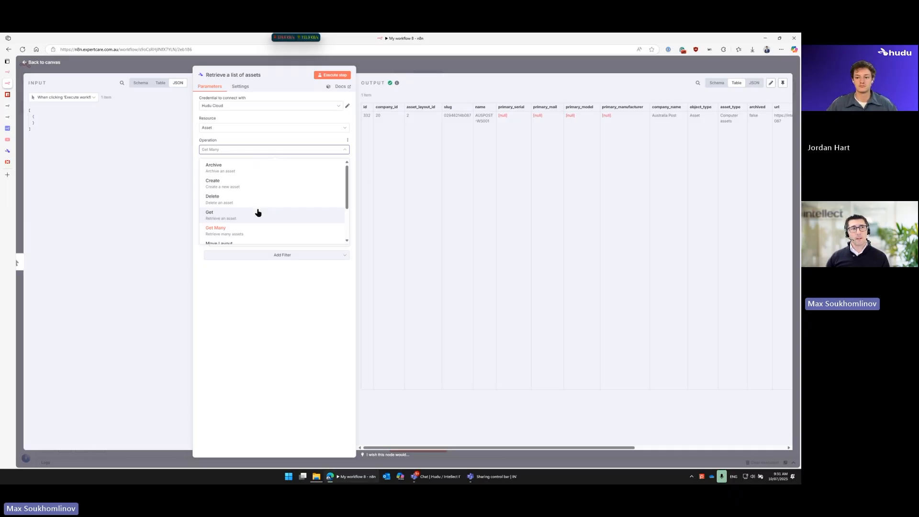
pyautogui.click(325, 347)
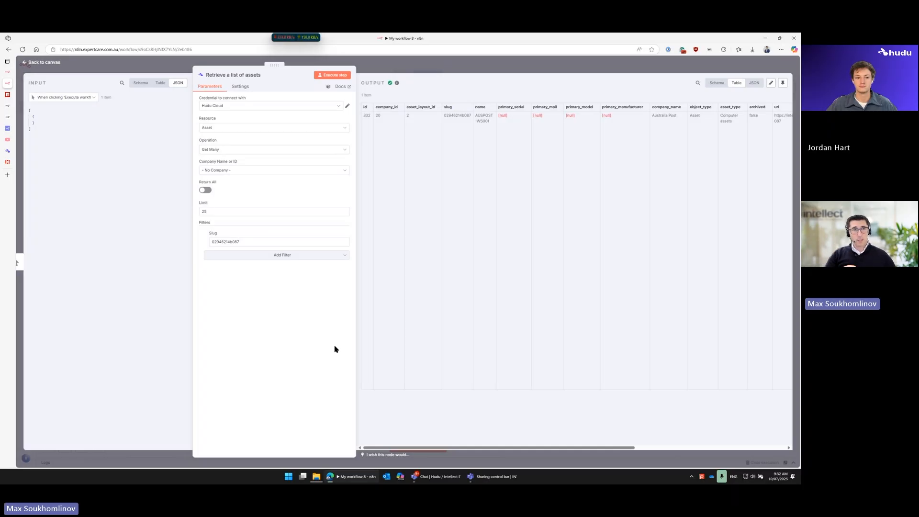
pyautogui.click(209, 189)
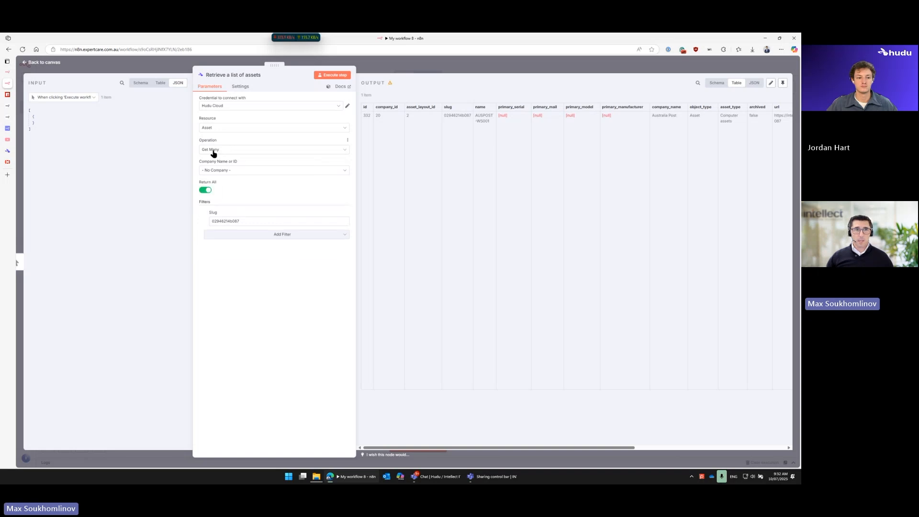
pyautogui.click(206, 215)
pyautogui.click(335, 74)
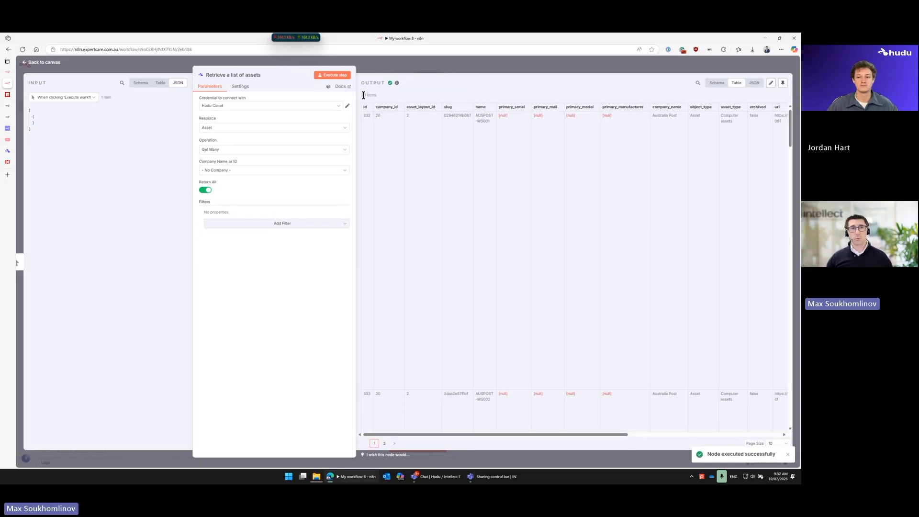
# Step: Add a Hudu node with a delete action after the asset list node and set its resource to Asset
pyautogui.click(406, 62)
pyautogui.click(378, 248)
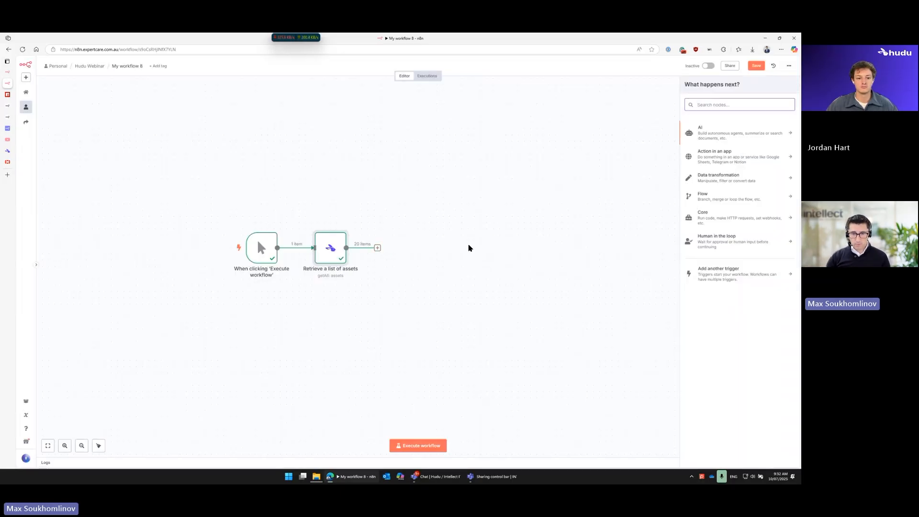
pyautogui.write('hud')
pyautogui.click(702, 128)
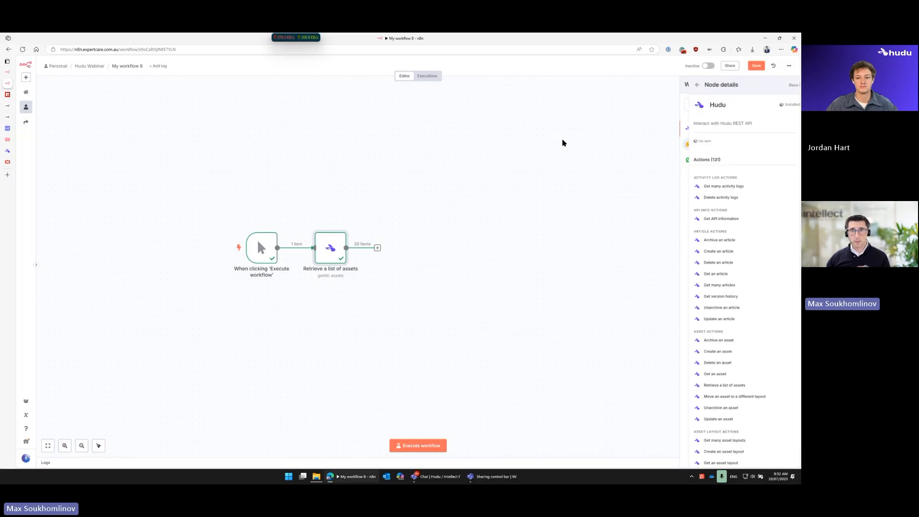
pyautogui.click(701, 198)
pyautogui.click(237, 127)
pyautogui.click(238, 177)
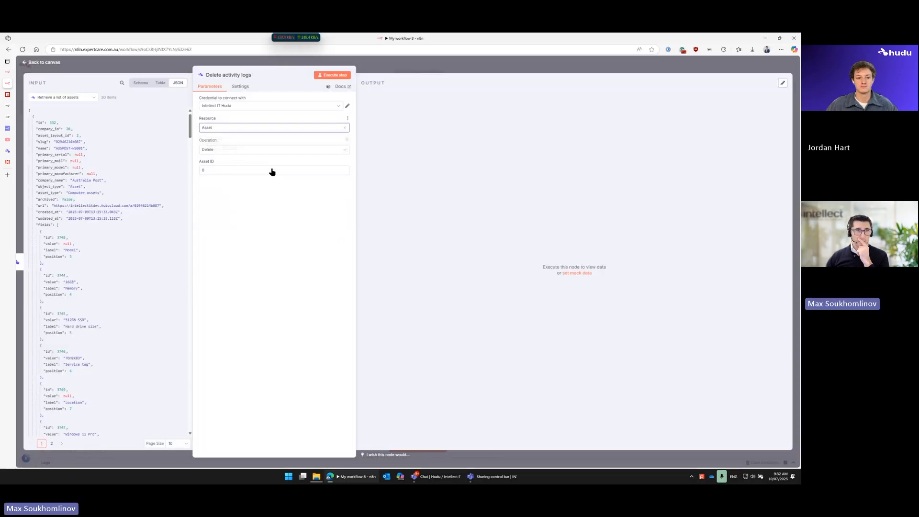
# Step: Map the delete node's Asset ID to the incoming asset's id as {{ $json.id }} and return to the canvas
pyautogui.moveTo(273, 65); pyautogui.dragTo(348, 65)
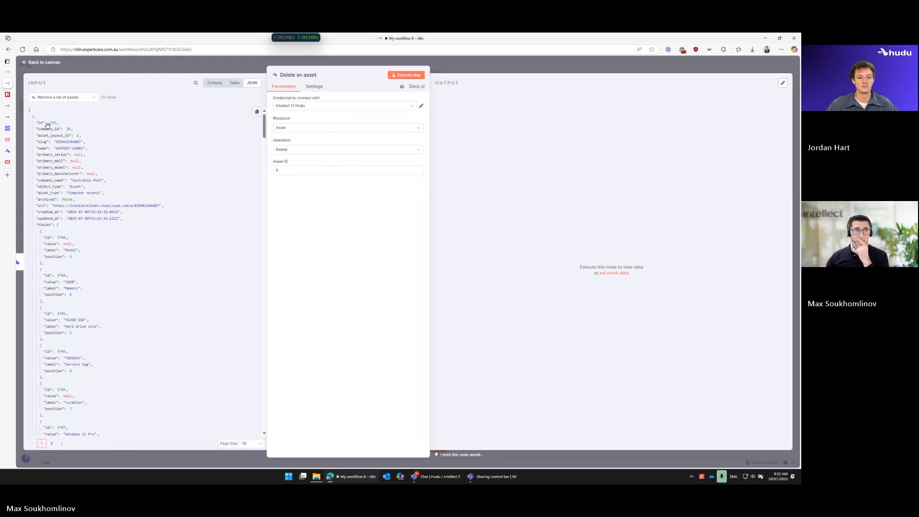
pyautogui.moveTo(47, 125); pyautogui.dragTo(299, 171)
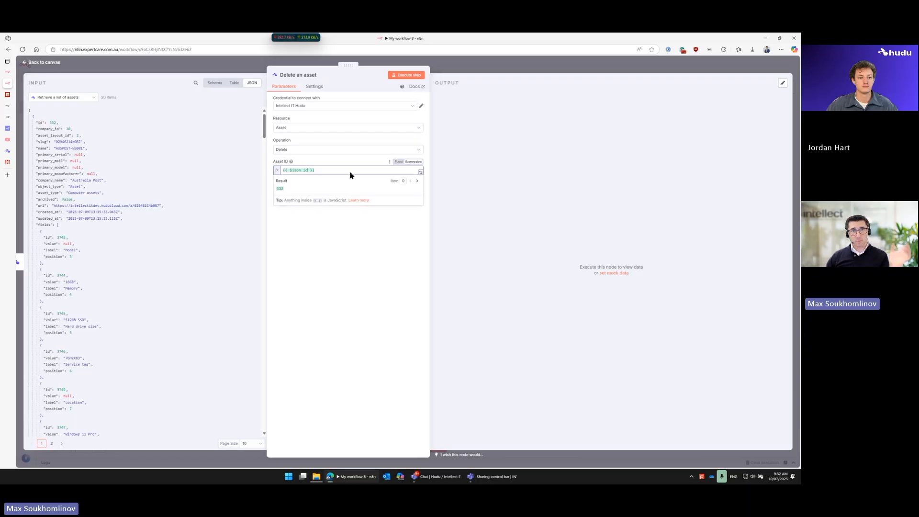
pyautogui.click(478, 69)
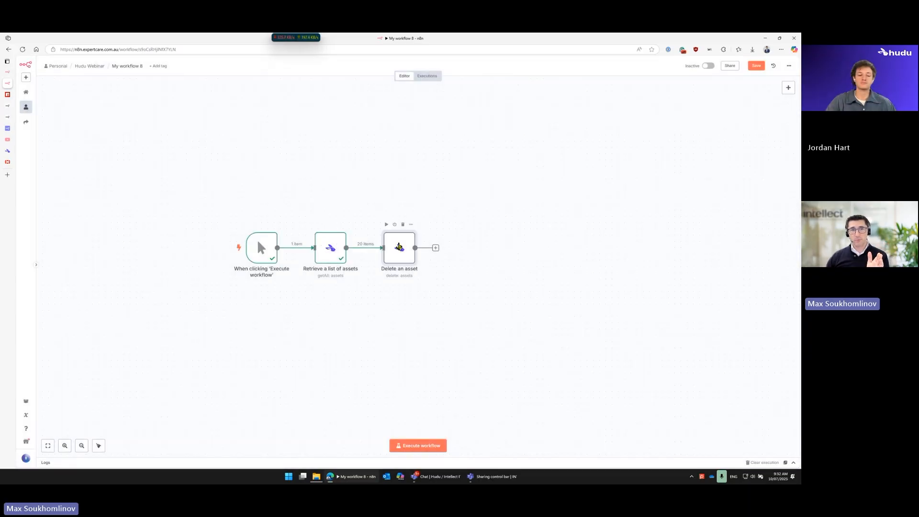
# Step: Review the settings of the Delete an asset node, and remove that node from the workflow
pyautogui.doubleClick(399, 246)
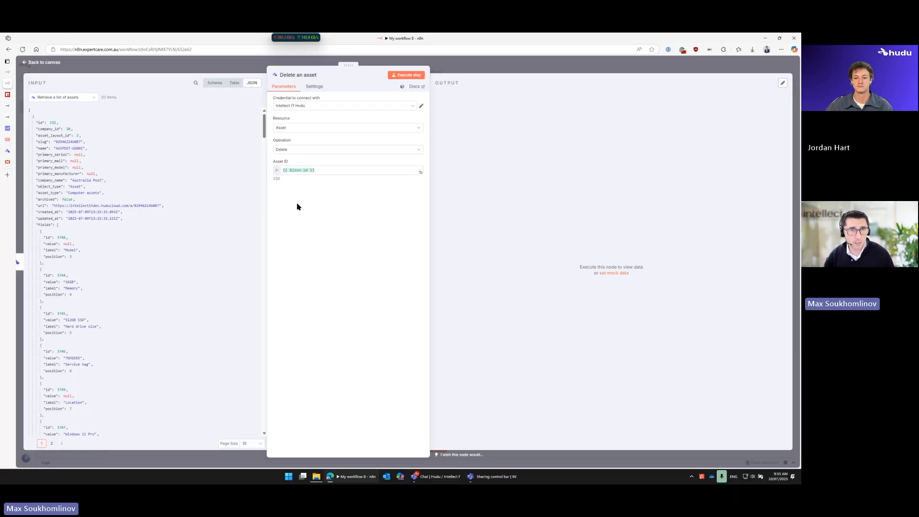
pyautogui.click(250, 64)
pyautogui.moveTo(403, 228)
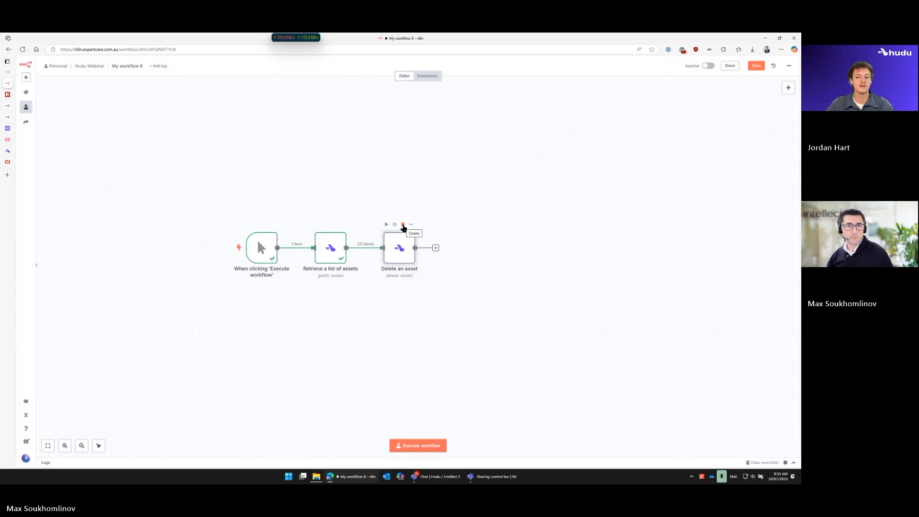
pyautogui.click(403, 225)
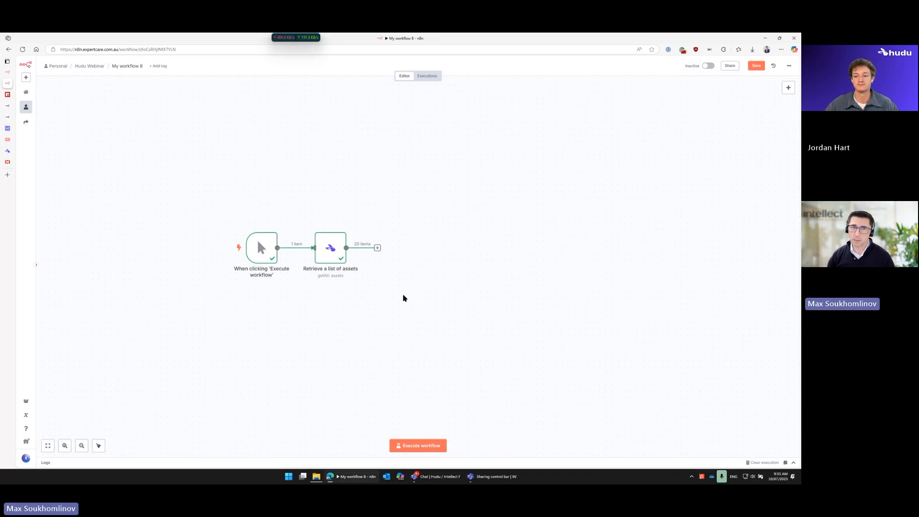
# Step: Open the Retrieve a list of assets node and review the companies available for Company Name or ID
pyautogui.doubleClick(338, 247)
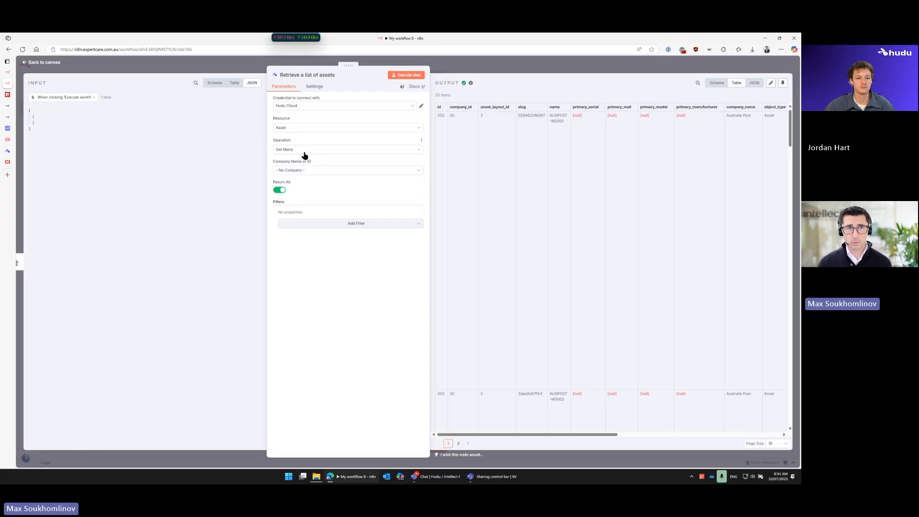
pyautogui.moveTo(274, 163); pyautogui.dragTo(312, 166)
pyautogui.click(314, 171)
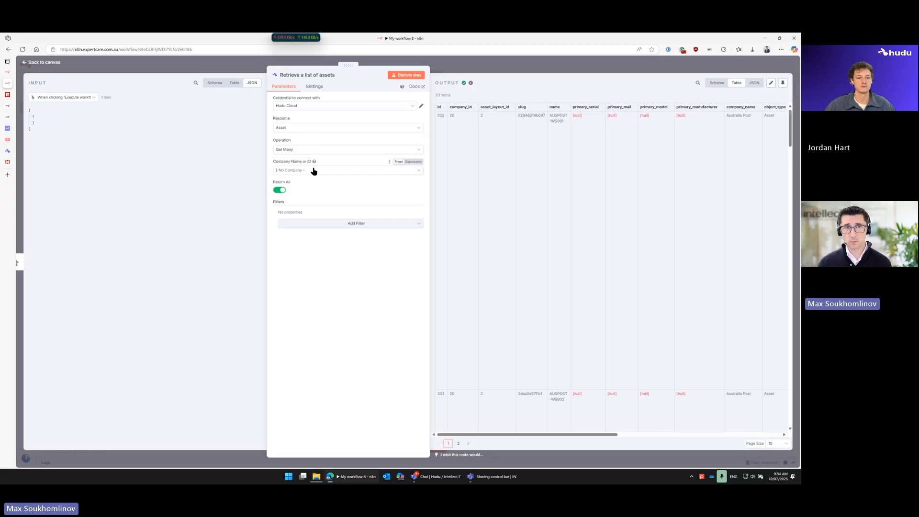
pyautogui.scroll(-5, 396, 205)
pyautogui.scroll(5, 374, 245)
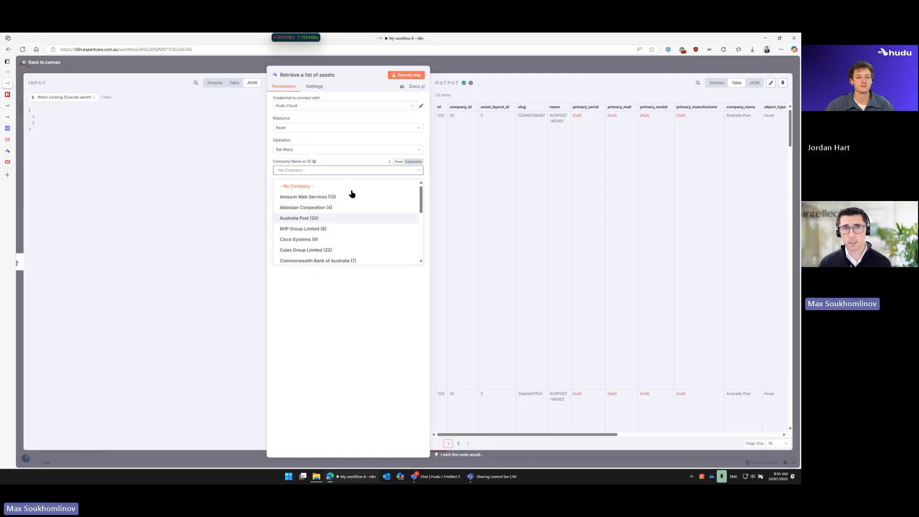
pyautogui.click(299, 162)
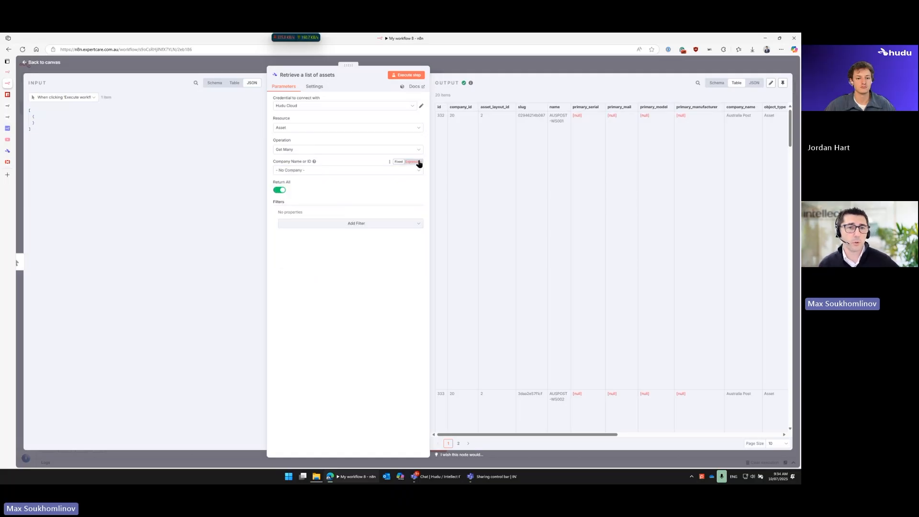
# Step: Add an Asset Layout Name or ID filter set to Computer Assets (2) and execute the asset list node
pyautogui.click(369, 226)
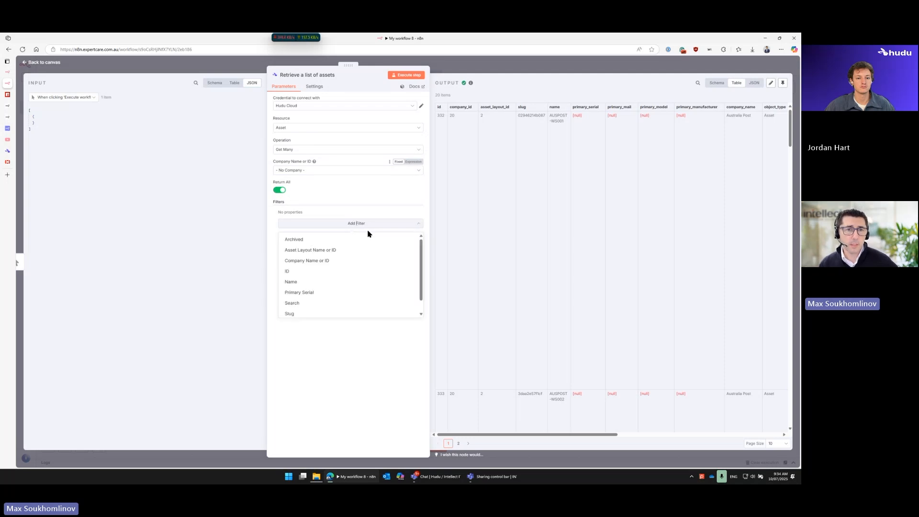
pyautogui.click(322, 251)
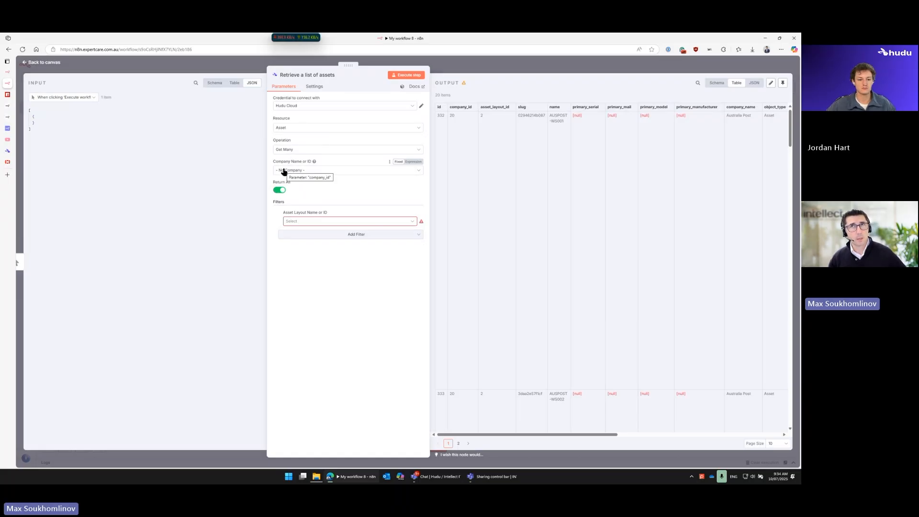
pyautogui.click(317, 224)
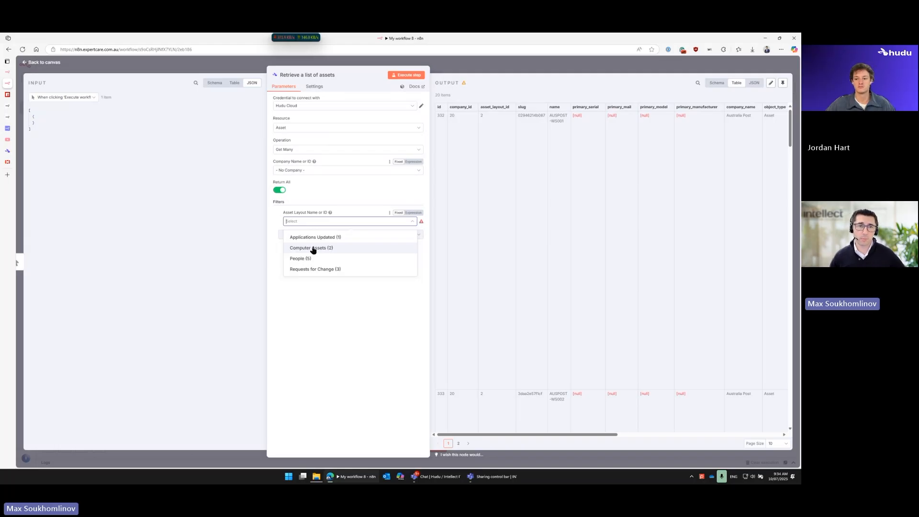
pyautogui.click(310, 249)
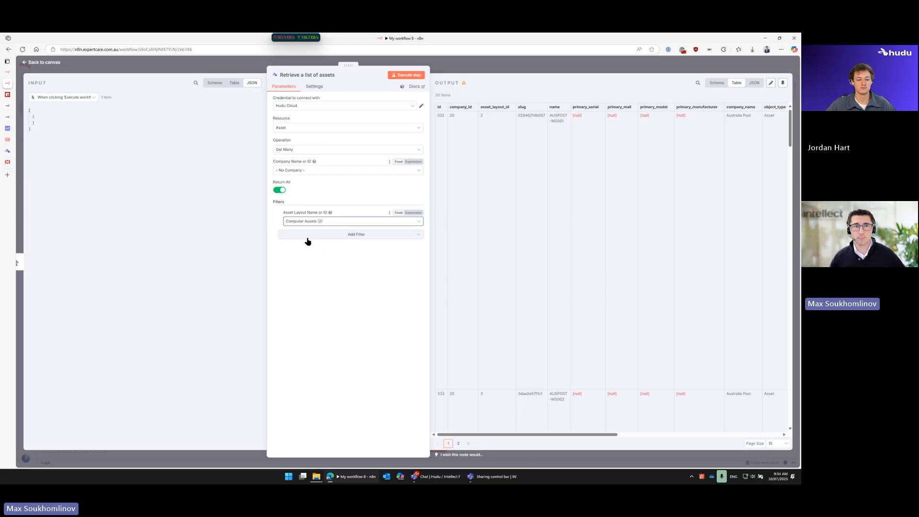
pyautogui.click(307, 223)
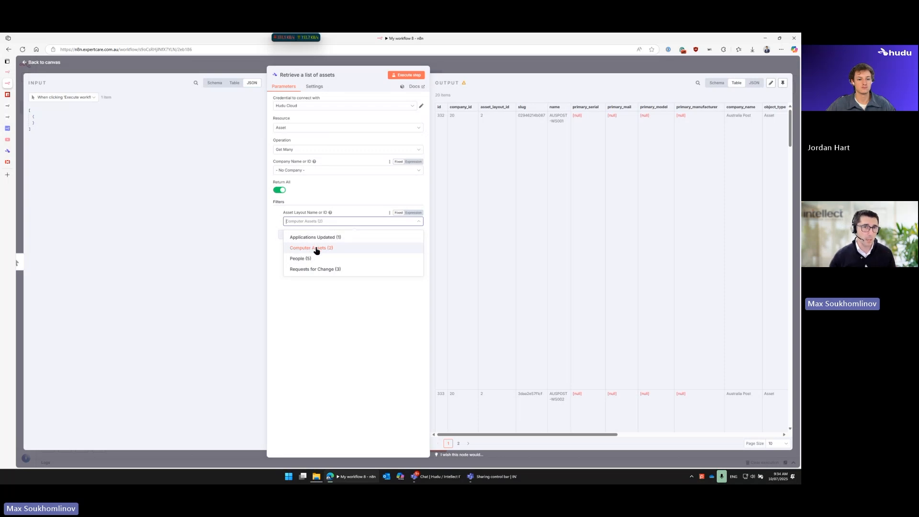
pyautogui.click(317, 250)
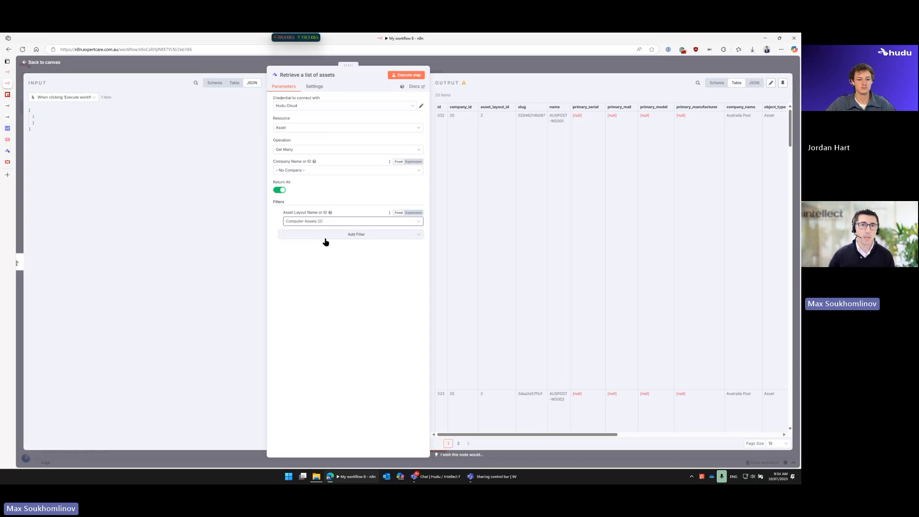
pyautogui.click(405, 77)
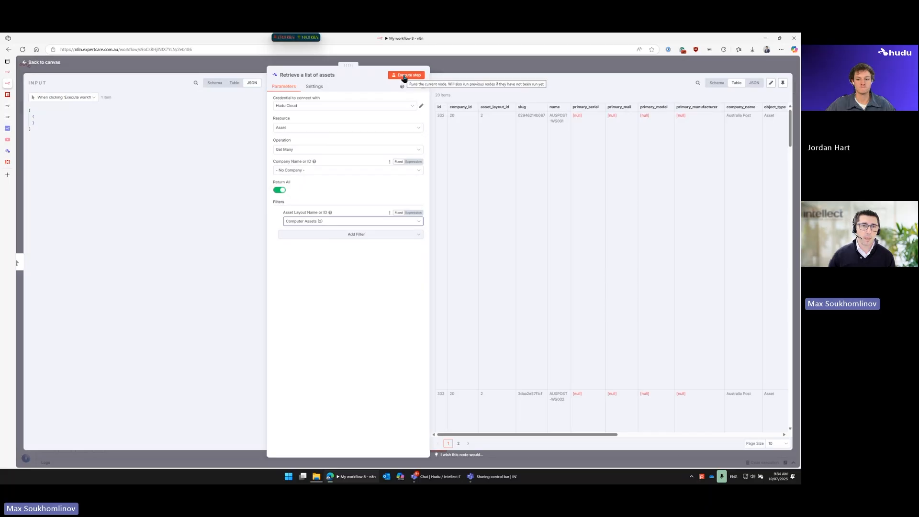
pyautogui.moveTo(436, 95); pyautogui.dragTo(453, 150)
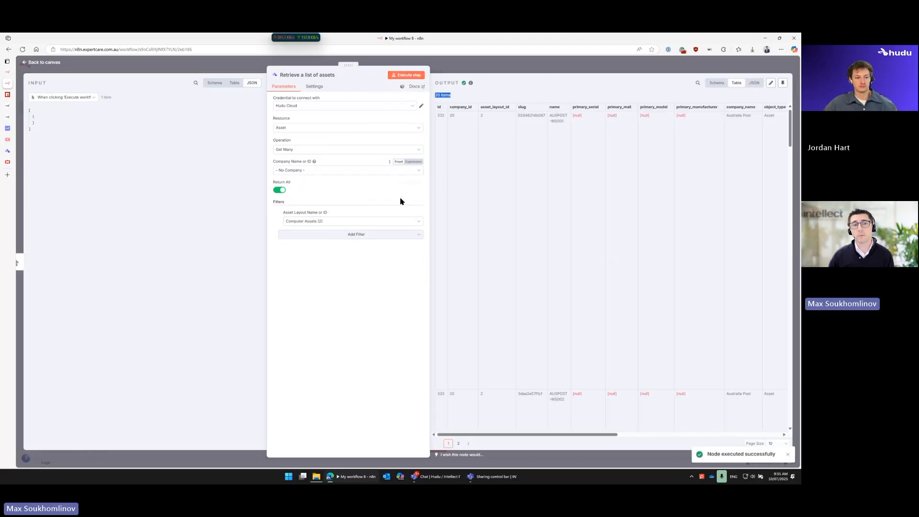
# Step: Change the asset layout filter to Applications Updated (1) and execute the node again
pyautogui.click(347, 222)
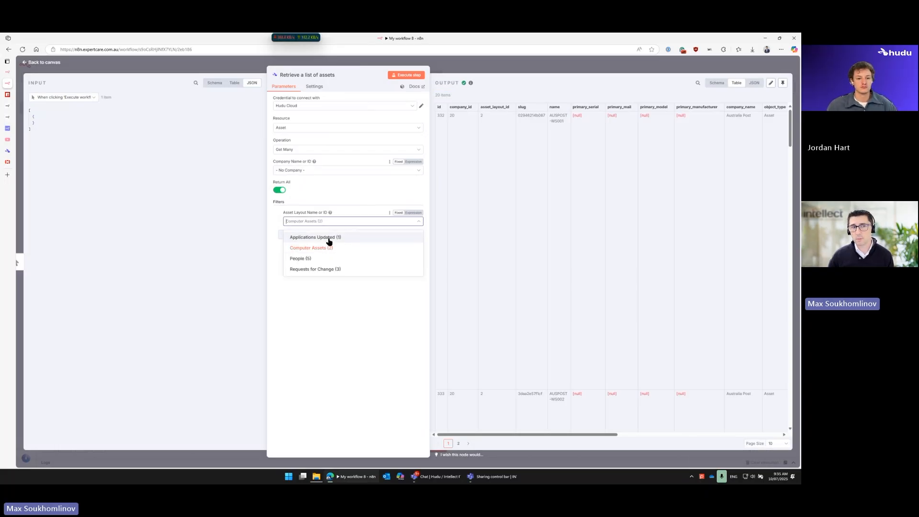
pyautogui.click(329, 239)
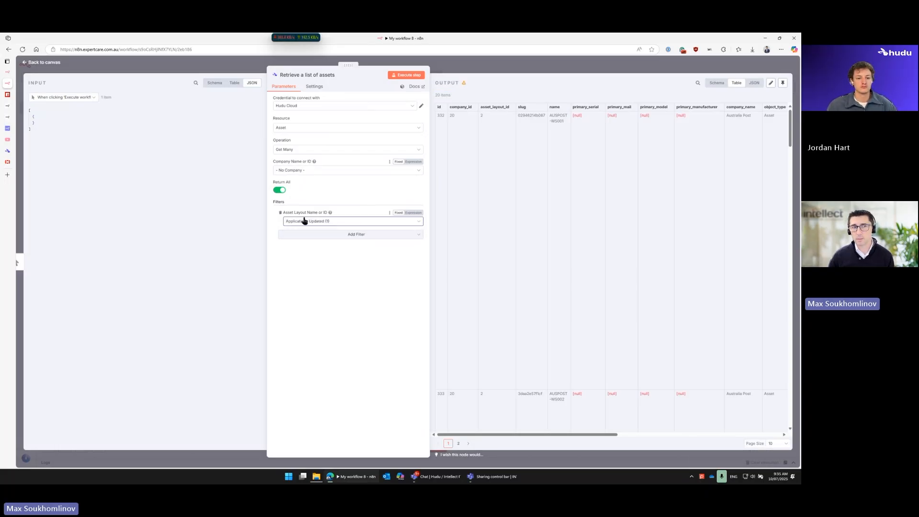
pyautogui.click(410, 77)
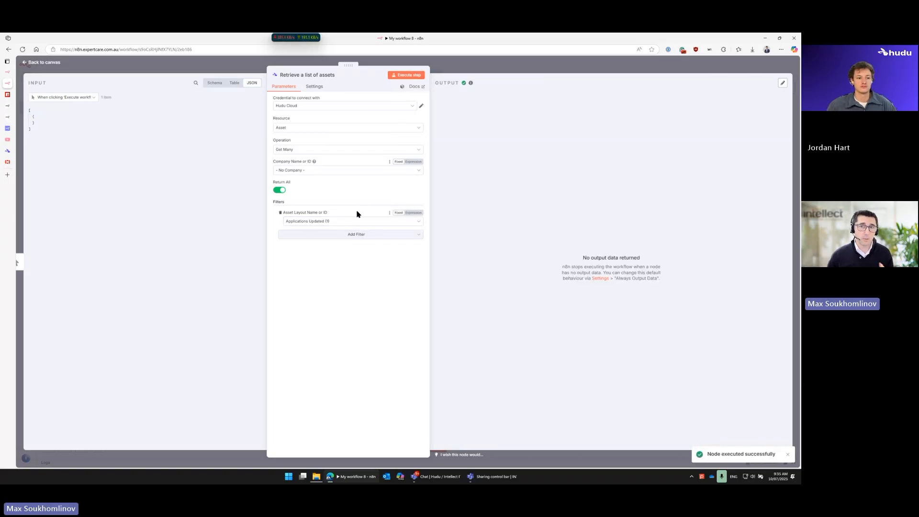
# Step: Review the available asset layouts and the other filters offered for the asset list
pyautogui.click(328, 223)
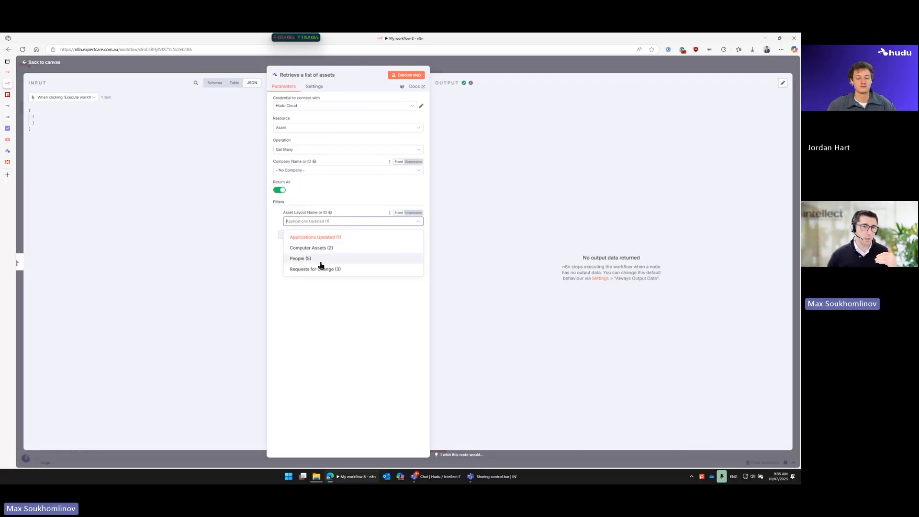
pyautogui.click(315, 293)
pyautogui.click(315, 222)
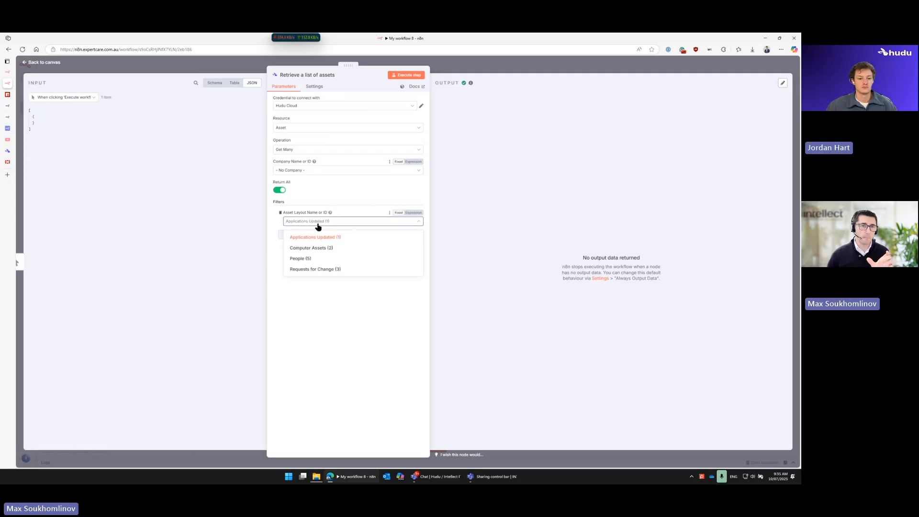
pyautogui.click(324, 237)
pyautogui.click(335, 234)
pyautogui.scroll(-1, 355, 323)
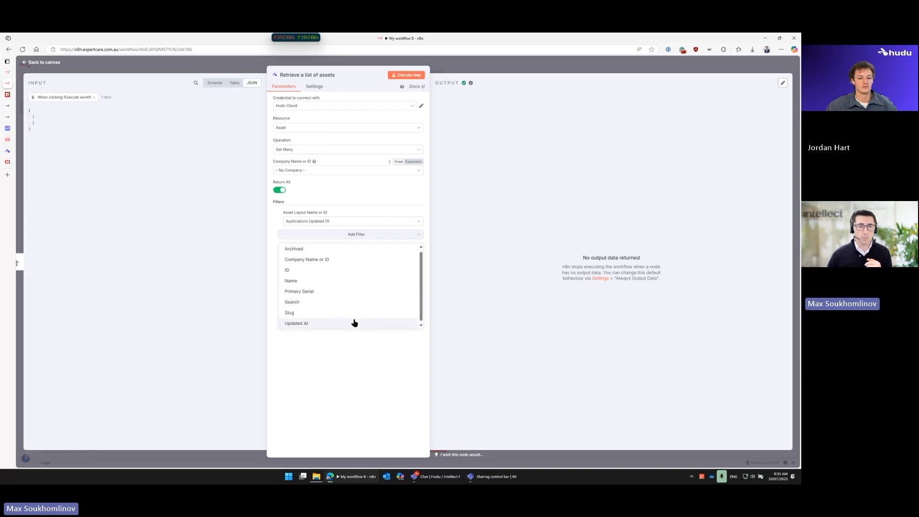
pyautogui.click(349, 347)
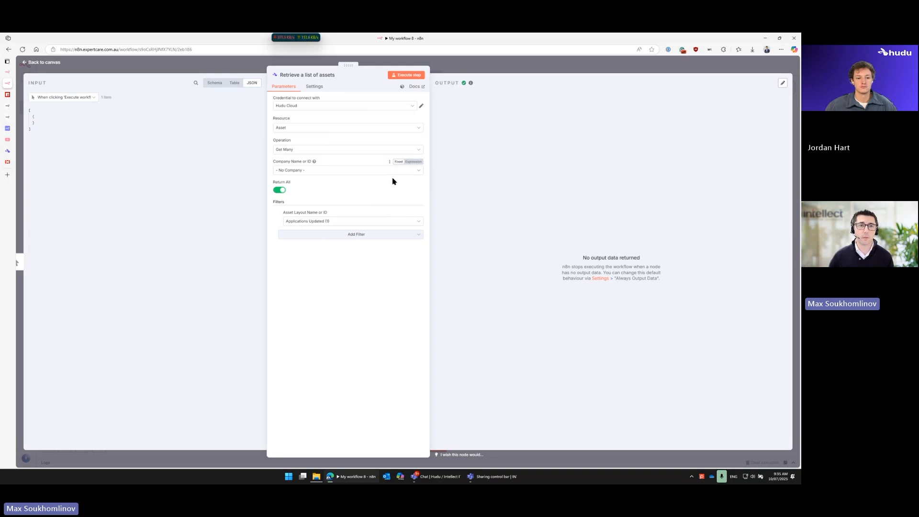
# Step: Switch Company Name or ID to an expression, view the full expression editor, and return the field to a fixed value
pyautogui.click(411, 163)
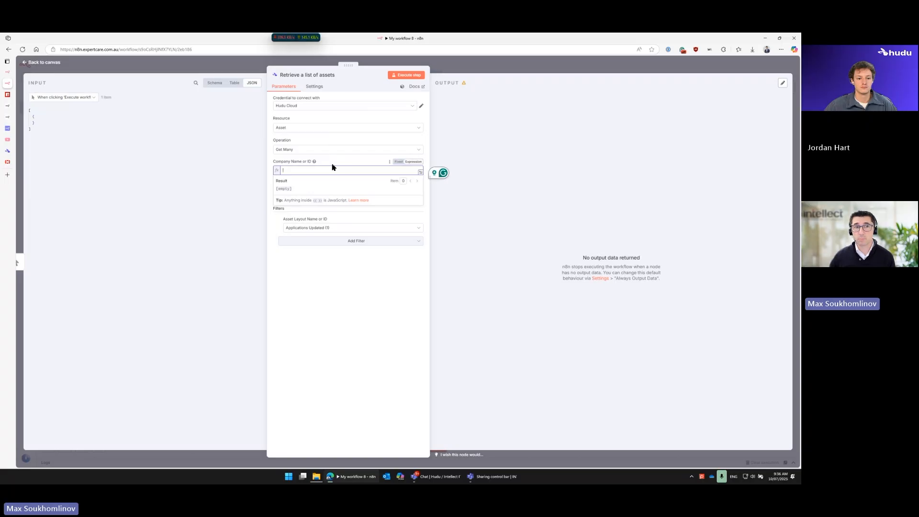
pyautogui.click(420, 173)
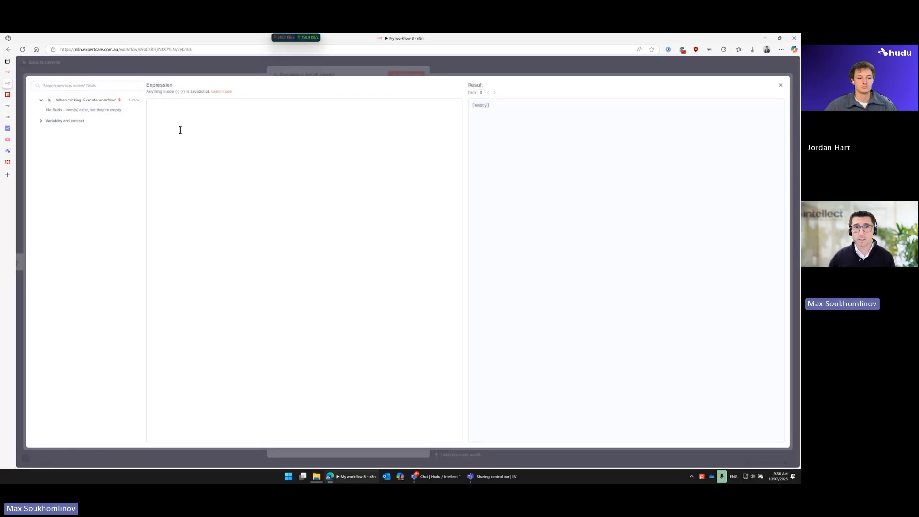
pyautogui.click(297, 68)
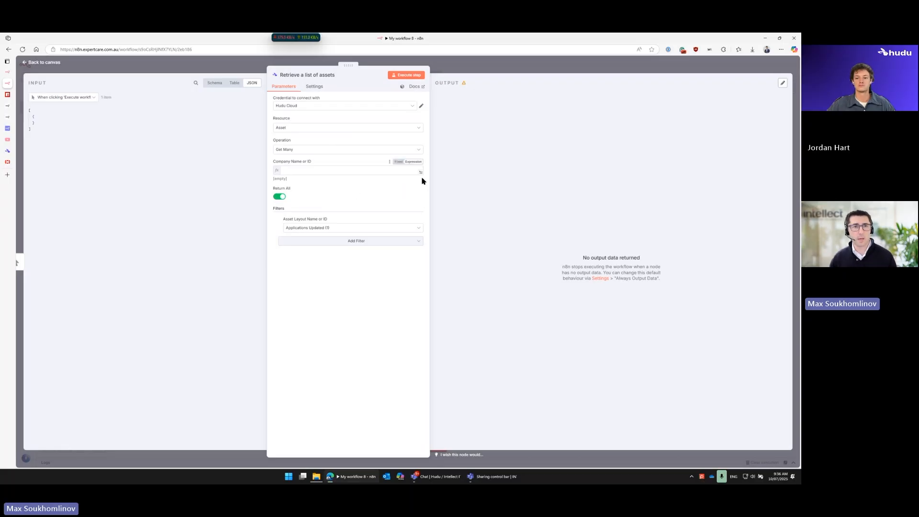
pyautogui.click(397, 162)
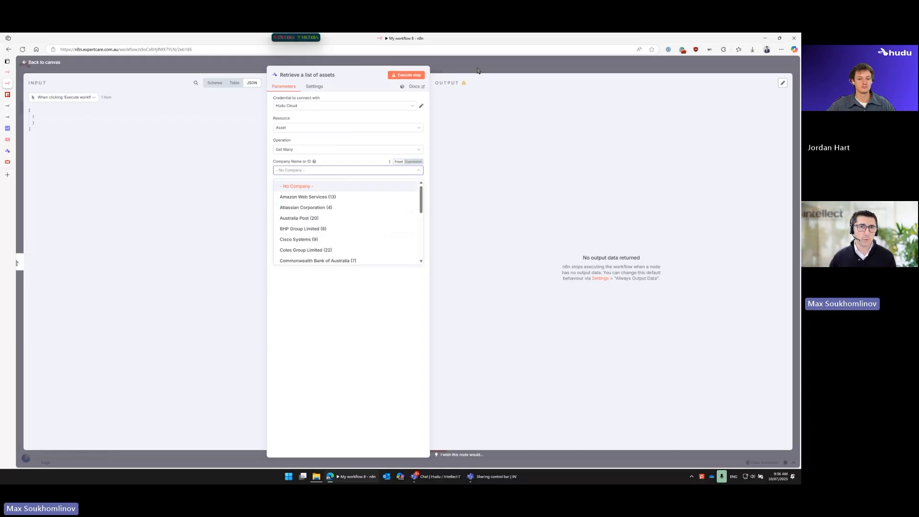
# Step: Change the node's resource to Asset Layout, execute it with Get Many, and look across the returned layout columns
pyautogui.click(339, 128)
pyautogui.scroll(-1, 320, 203)
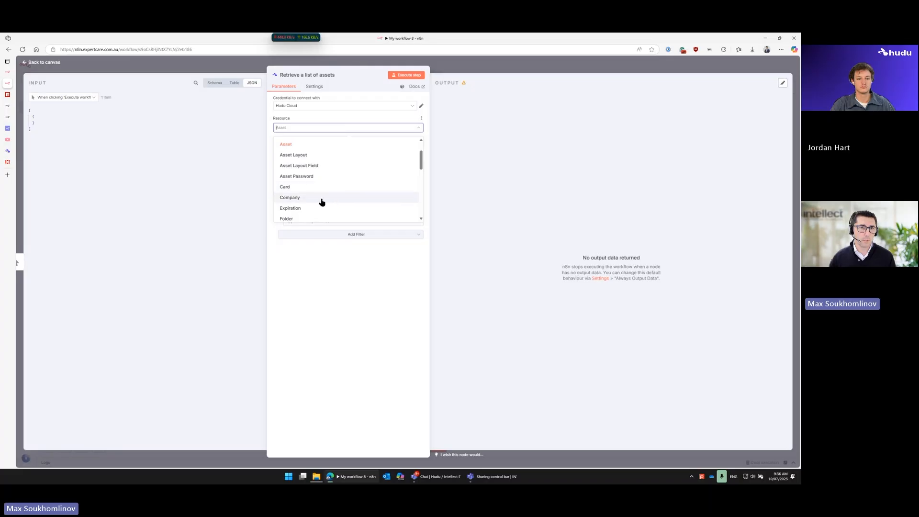
pyautogui.scroll(-1, 322, 202)
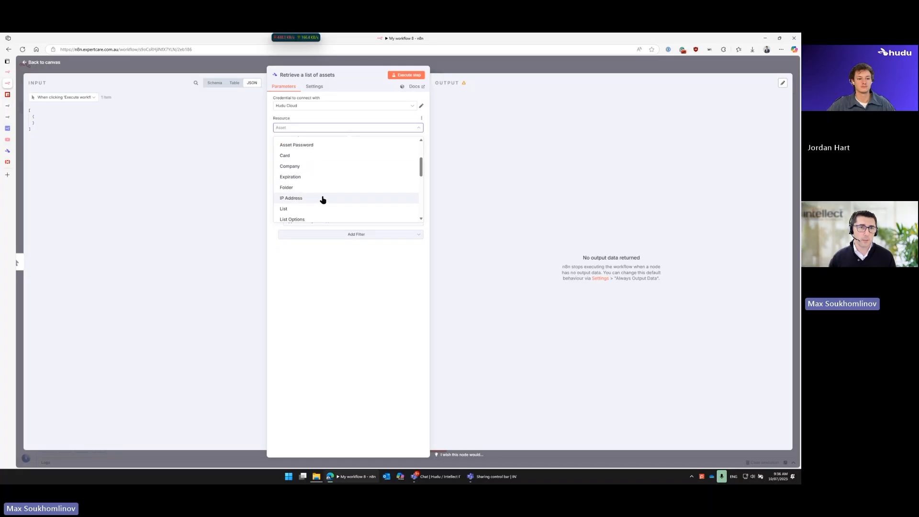
pyautogui.scroll(-1, 323, 200)
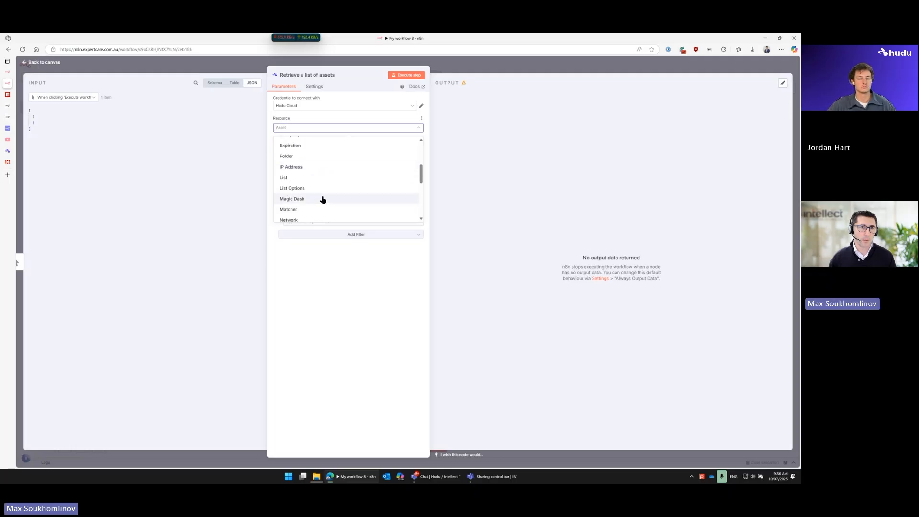
pyautogui.scroll(2, 323, 200)
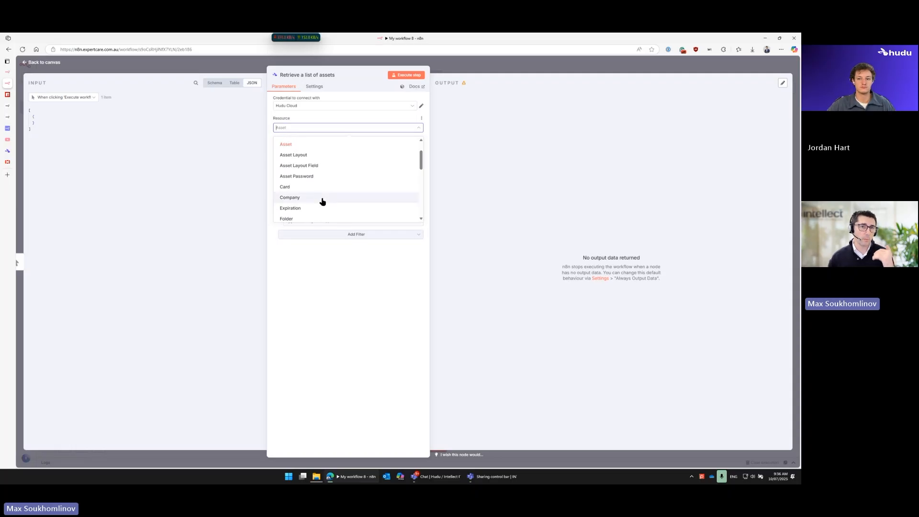
pyautogui.click(321, 157)
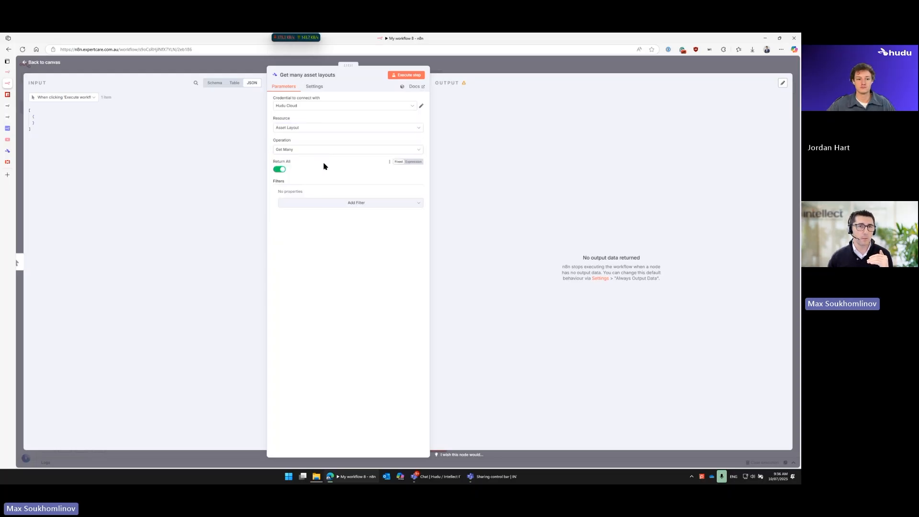
pyautogui.click(406, 74)
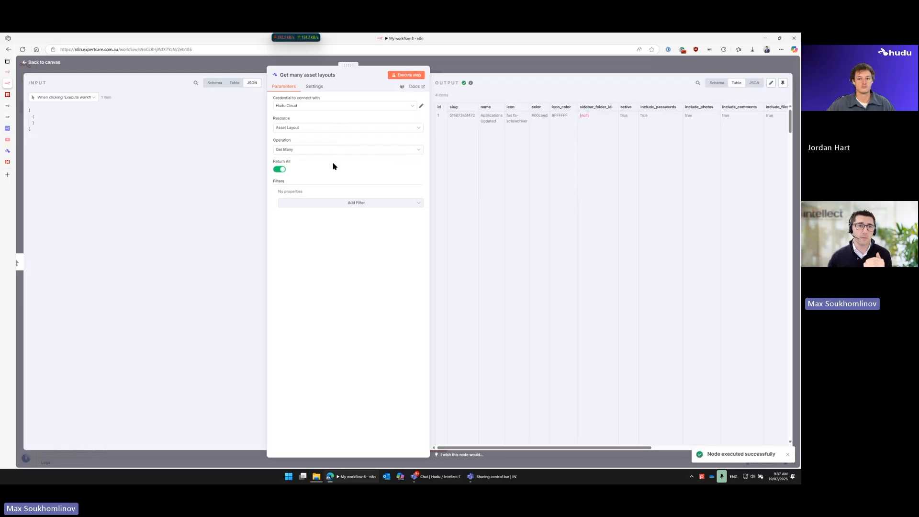
pyautogui.hscroll(1, 583, 271)
pyautogui.hscroll(2, 583, 271)
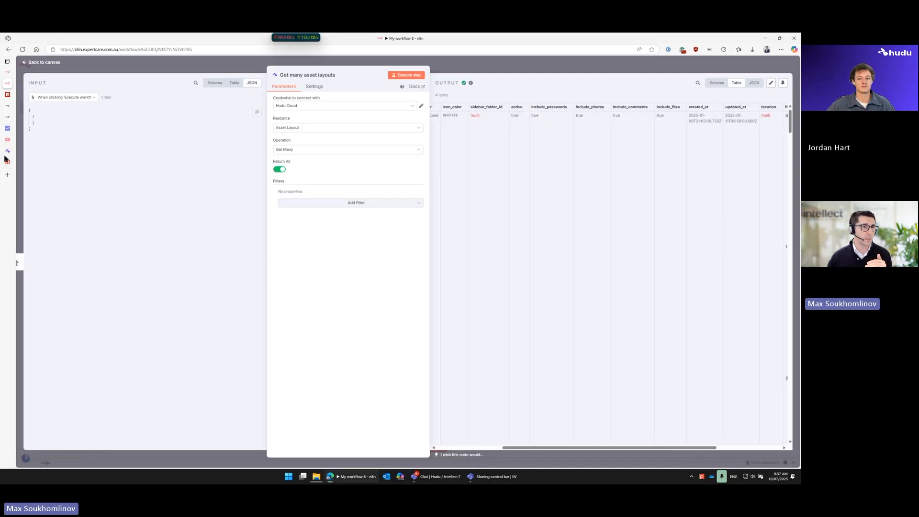
# Step: Switch to Hudu, open the Computer Assets layout in the admin area, and view the field types offered for a new field
pyautogui.click(8, 151)
pyautogui.click(227, 66)
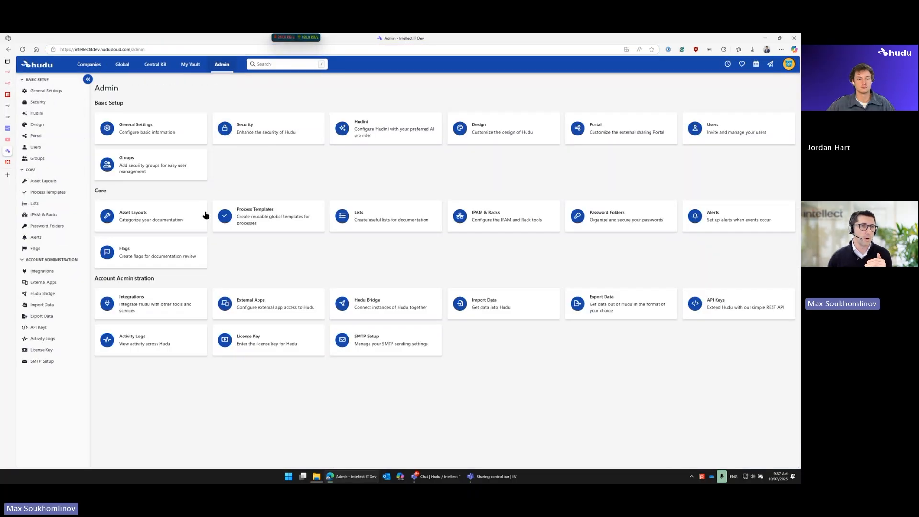
pyautogui.click(168, 216)
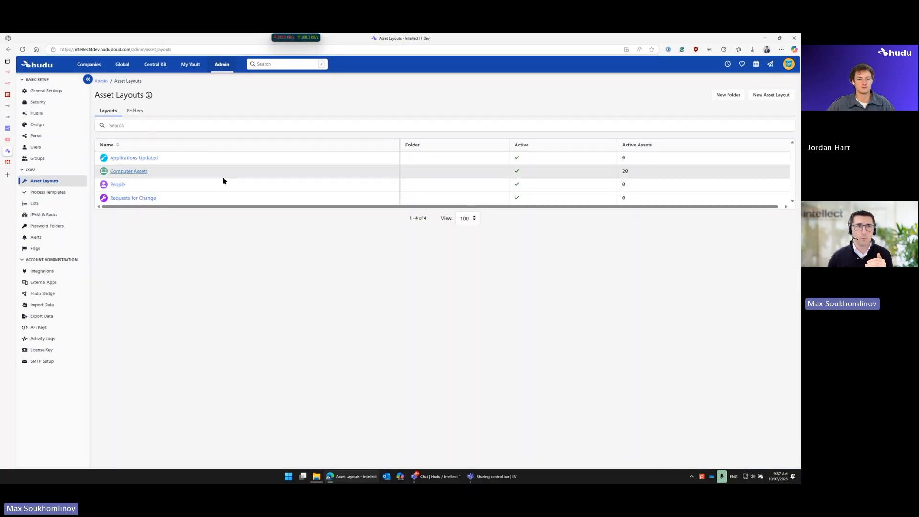
pyautogui.click(137, 173)
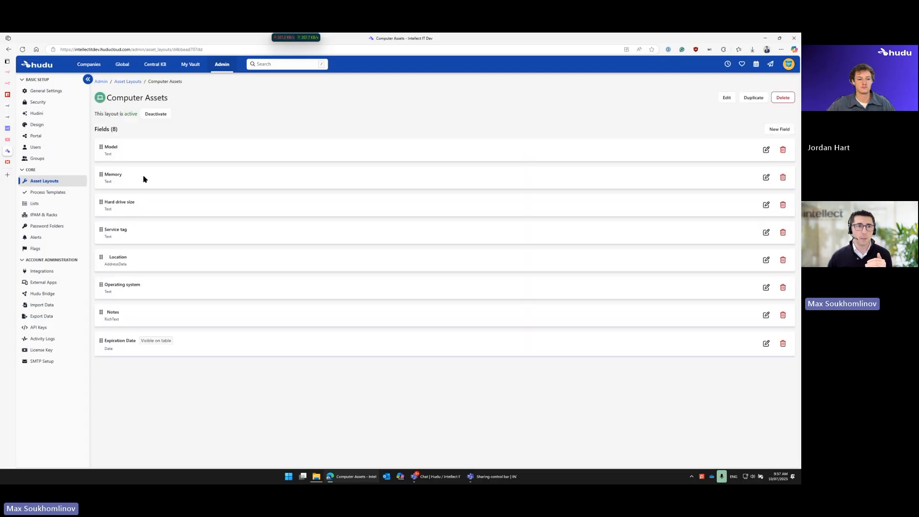
pyautogui.moveTo(97, 130); pyautogui.dragTo(120, 131)
pyautogui.click(779, 129)
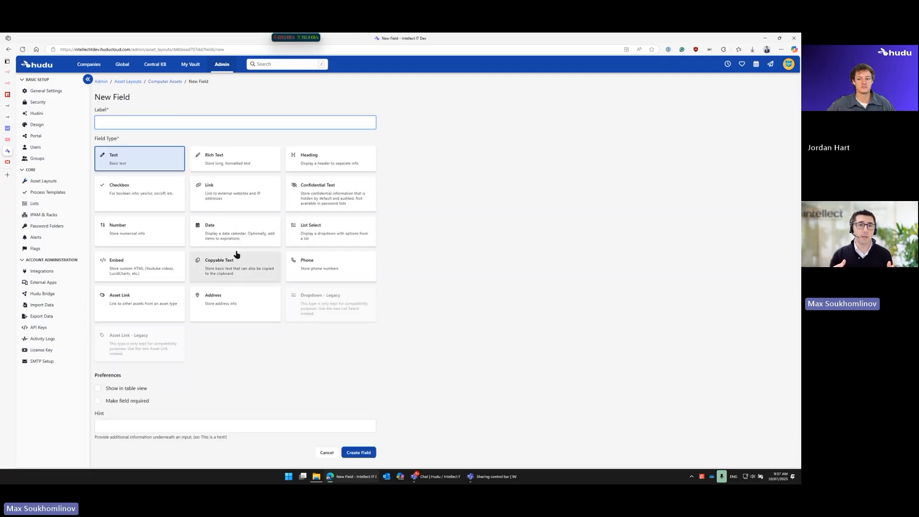
pyautogui.moveTo(11, 141)
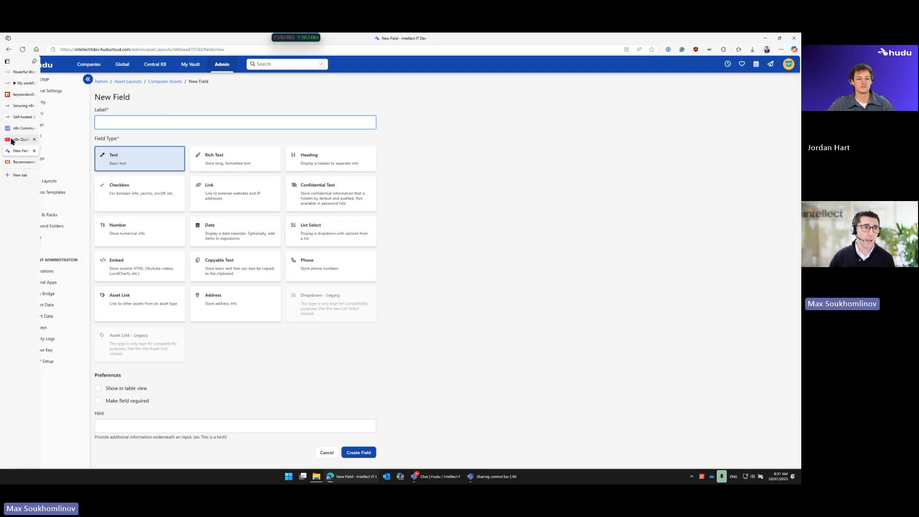
# Step: Switch to n8n, set the node's resource to Asset Layout Field with the Computer Assets (2) layout, and execute the Get Many step
pyautogui.click(22, 84)
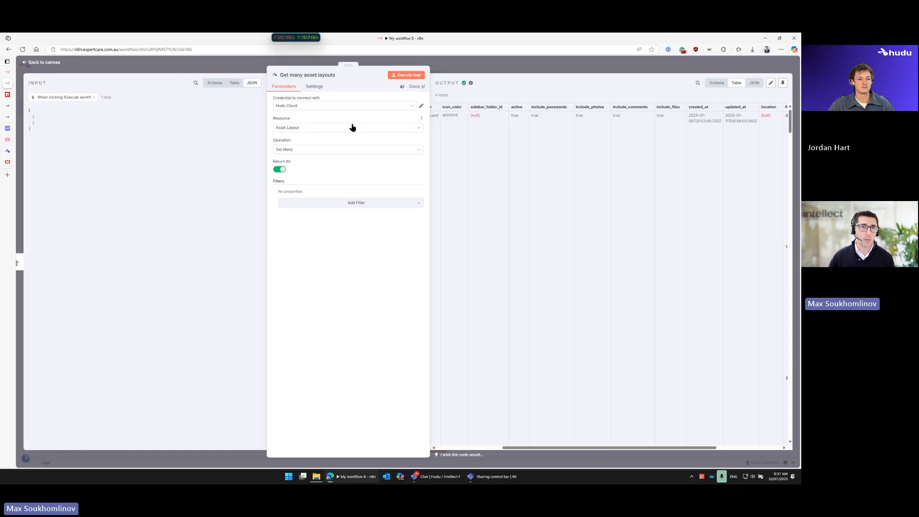
pyautogui.click(353, 127)
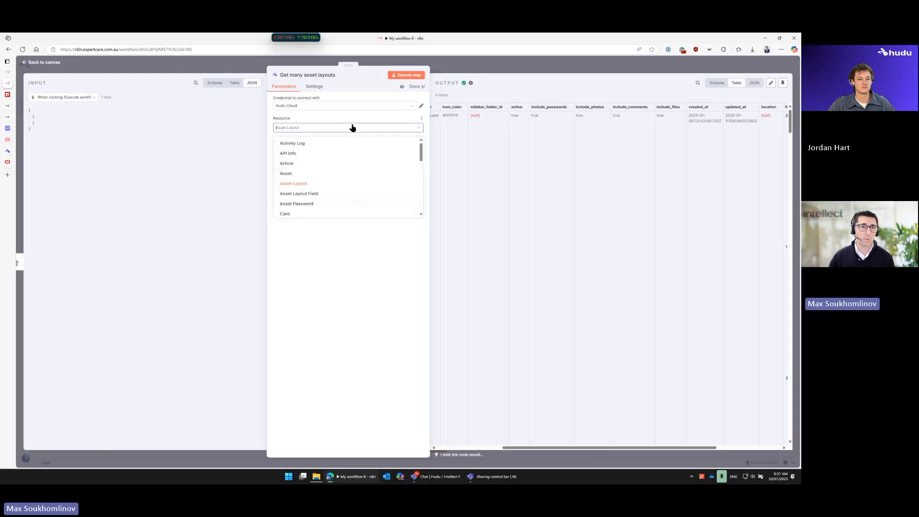
pyautogui.click(294, 198)
pyautogui.click(295, 171)
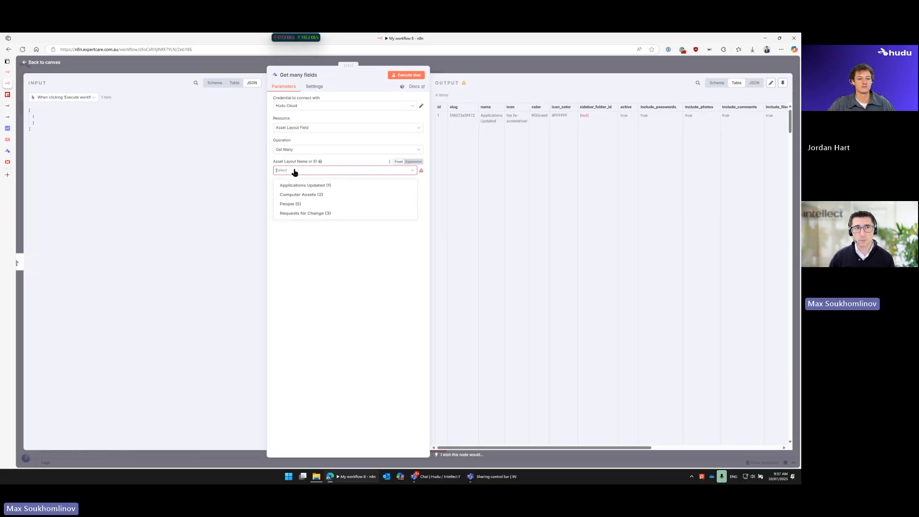
pyautogui.click(307, 198)
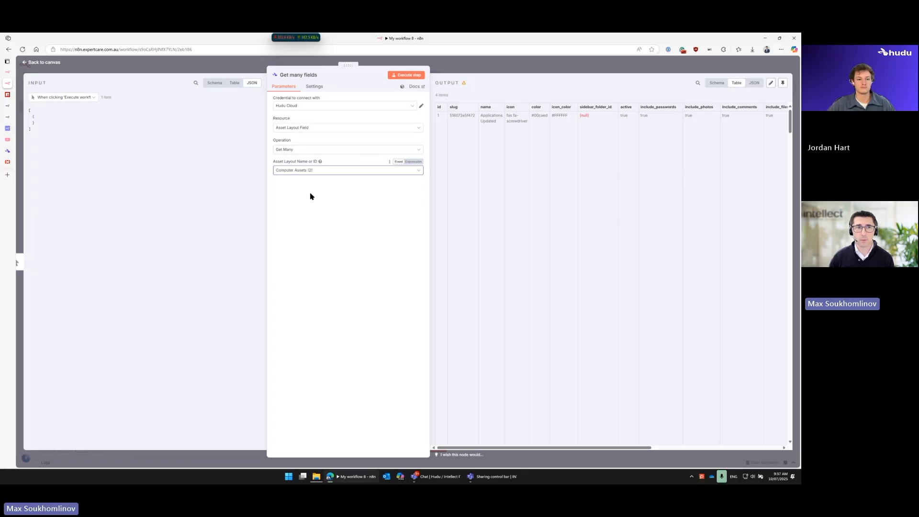
pyautogui.click(402, 78)
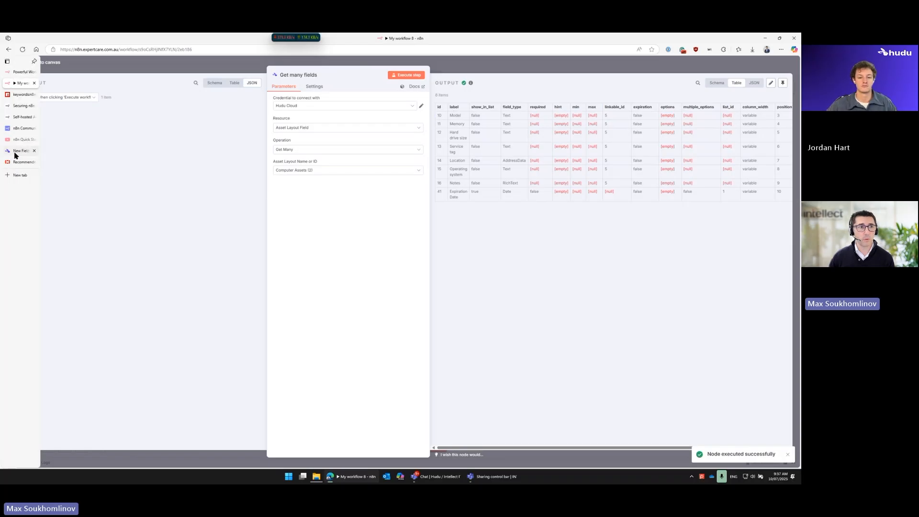
# Step: Switch to Hudu, view the Computer Assets layout's field list to compare it with the node output, and return to n8n
pyautogui.click(13, 152)
pyautogui.click(163, 82)
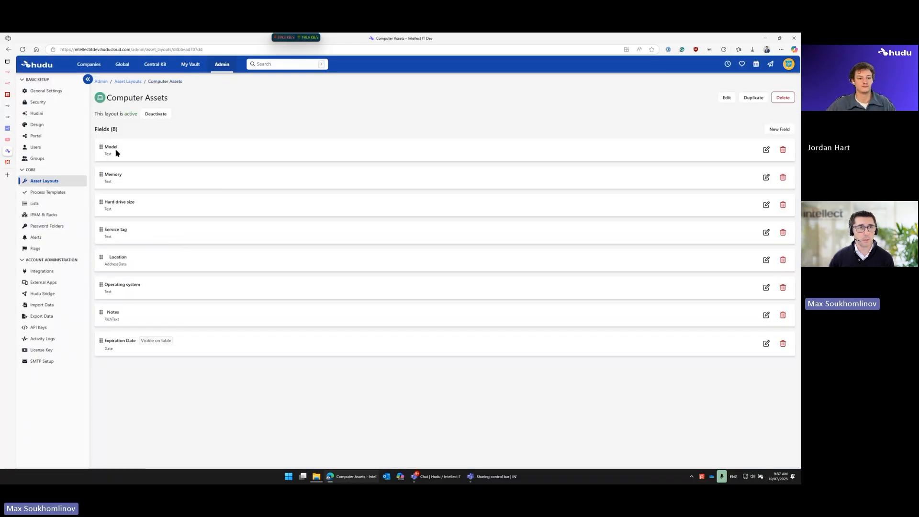
pyautogui.moveTo(108, 97); pyautogui.dragTo(180, 101)
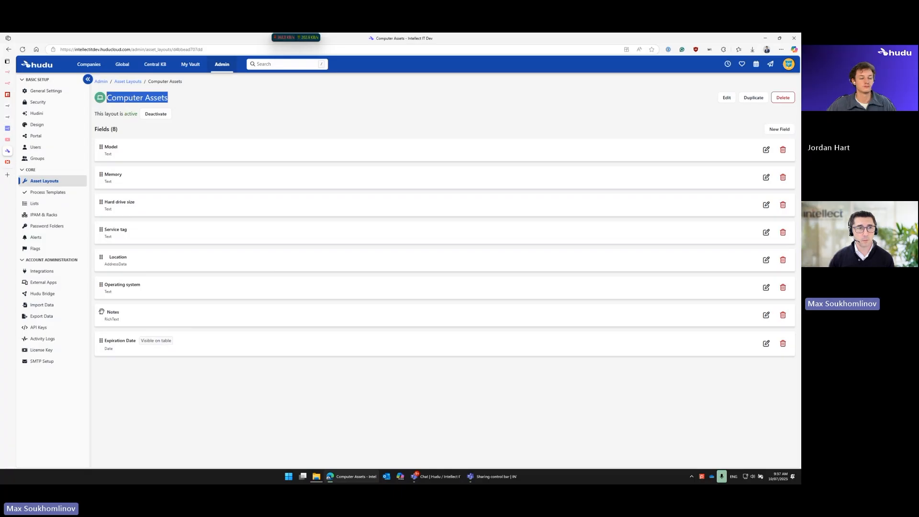
pyautogui.click(19, 83)
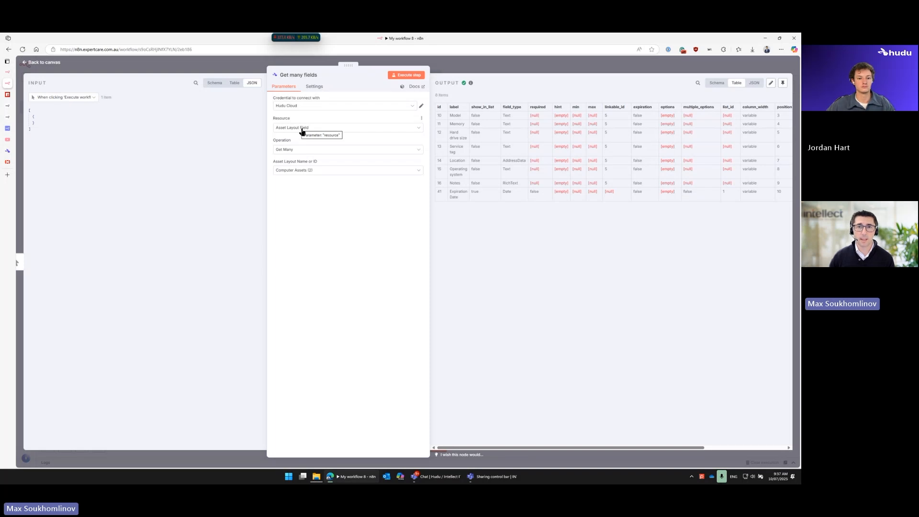
# Step: Browse the node's available resources, change the resource to Magic Dash, and review its operations, keeping Get Many selected
pyautogui.click(308, 150)
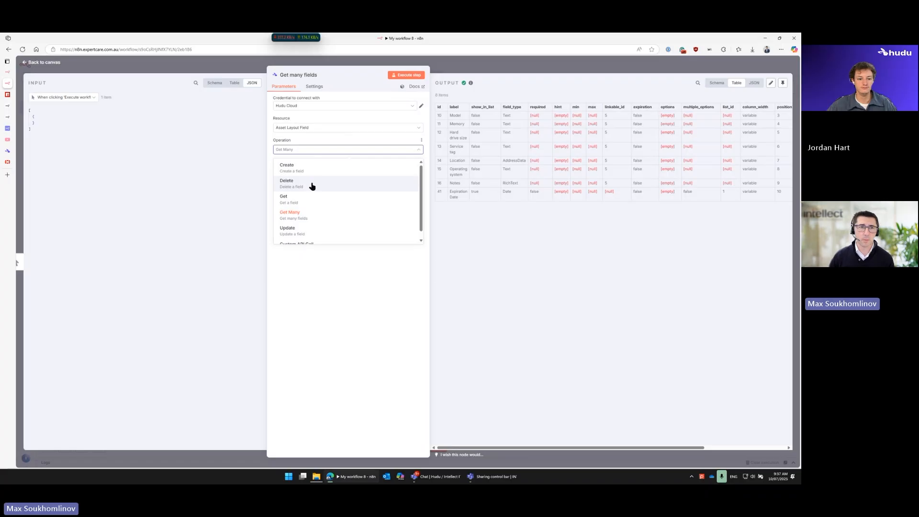
pyautogui.click(333, 129)
pyautogui.scroll(-1, 351, 189)
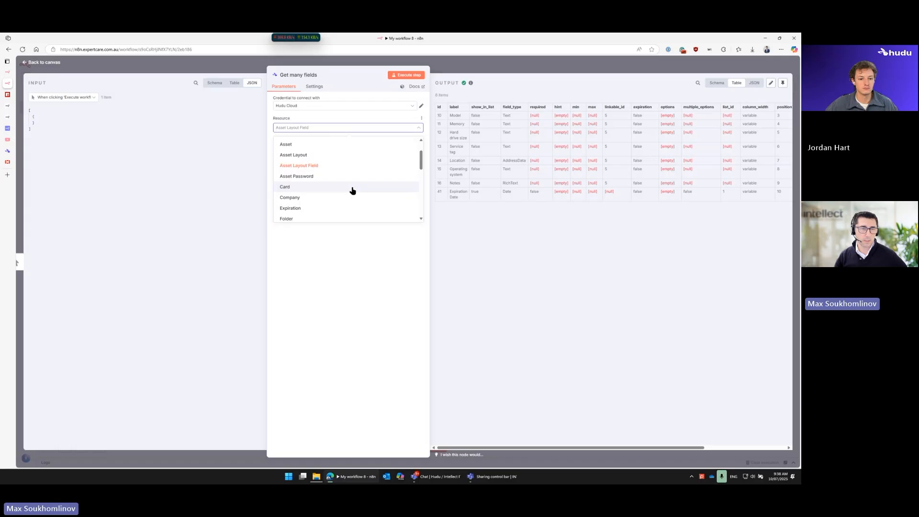
pyautogui.scroll(-2, 352, 191)
pyautogui.scroll(-3, 352, 192)
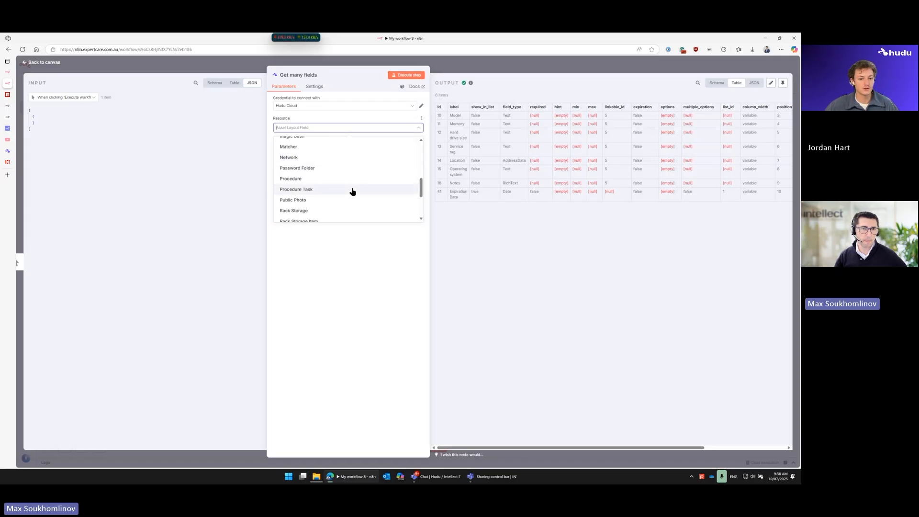
pyautogui.scroll(-3, 352, 191)
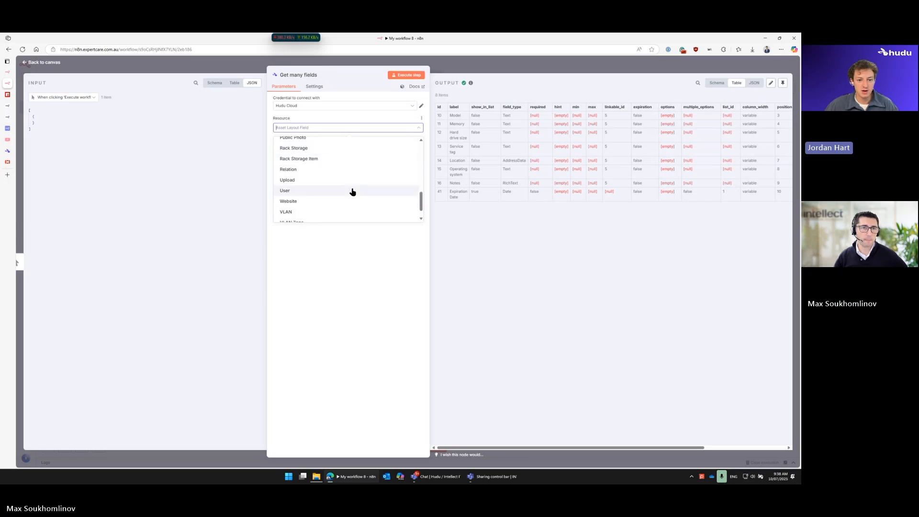
pyautogui.scroll(-1, 352, 191)
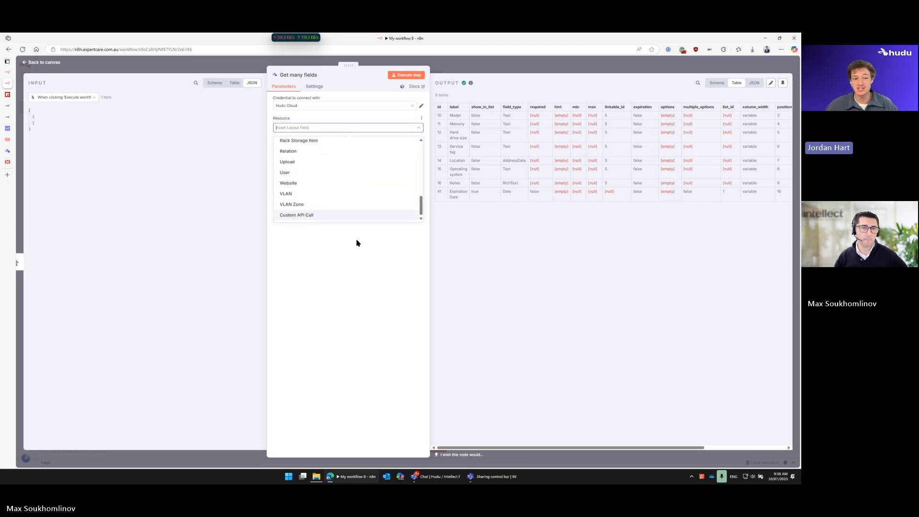
pyautogui.scroll(5, 353, 204)
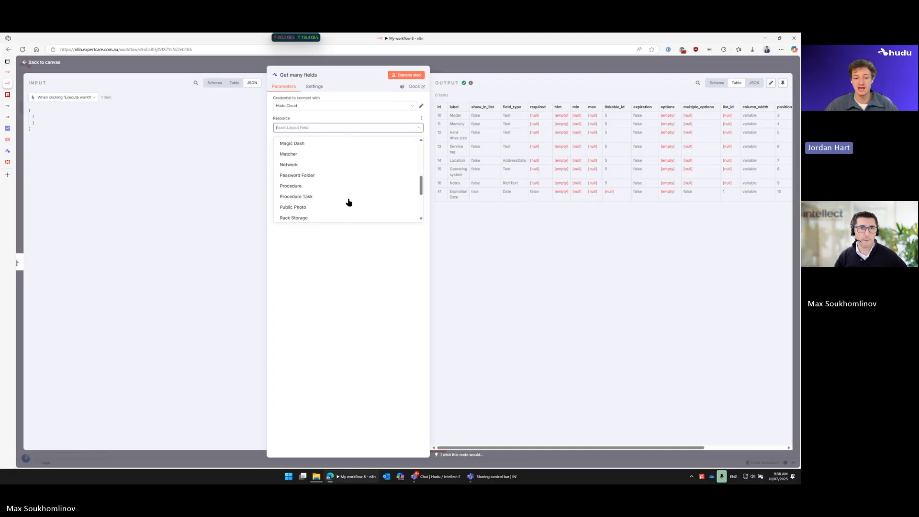
pyautogui.click(312, 149)
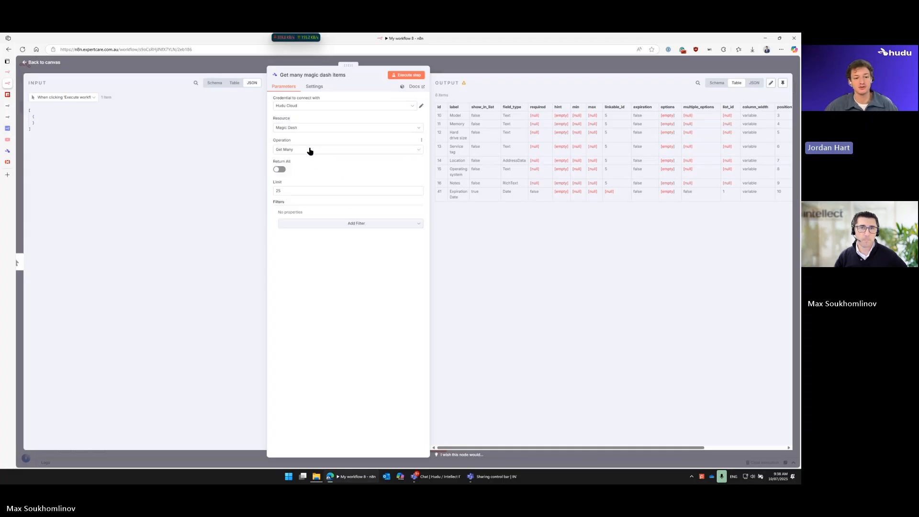
pyautogui.click(313, 151)
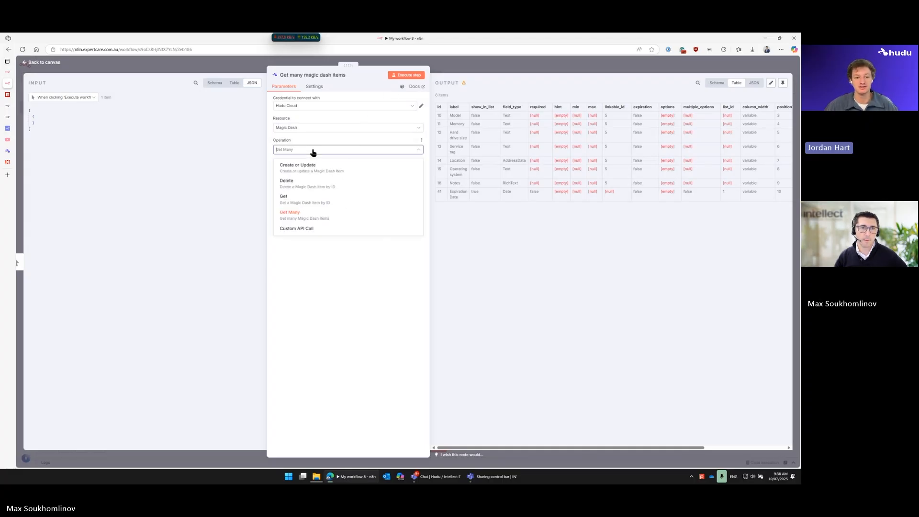
pyautogui.click(308, 214)
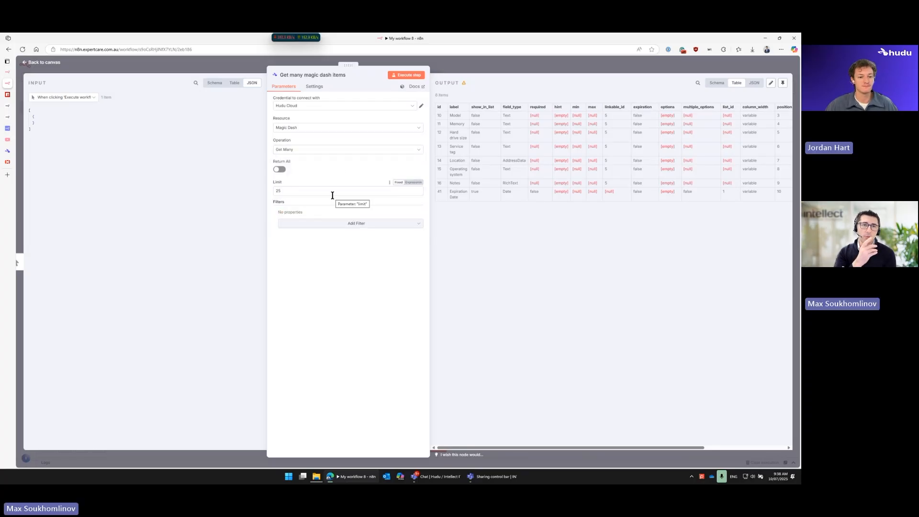
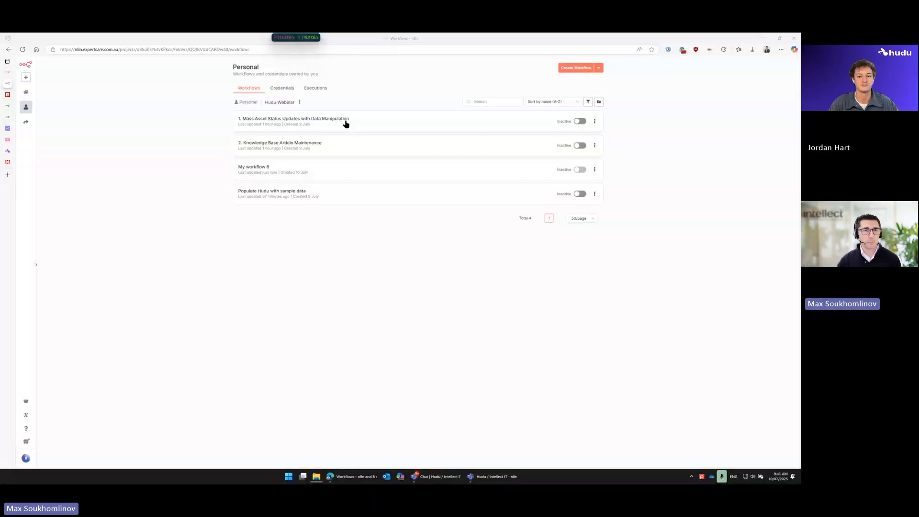
# Step: Open the "1. Mass Asset Status Updates with Data Manipulation" workflow from the Hudu Webinar folder
pyautogui.click(334, 128)
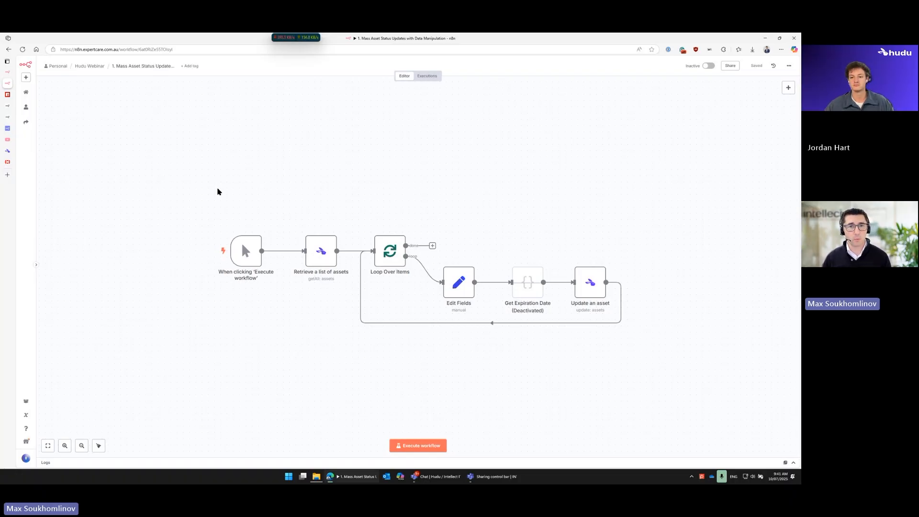
pyautogui.moveTo(284, 219)
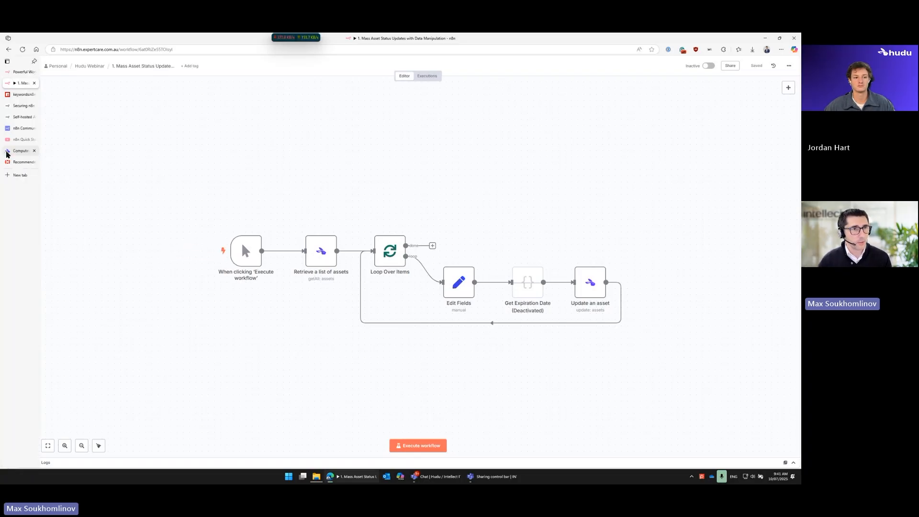
# Step: Switch to Hudu, view Australia Post's Computer Assets list by way of the AUSPOST-WS001 asset, and return to the n8n workflow
pyautogui.click(9, 151)
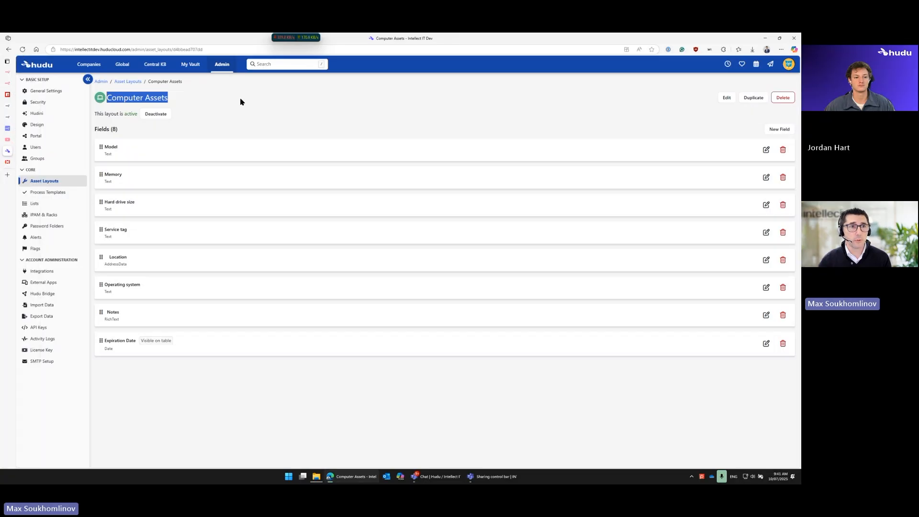
pyautogui.click(139, 86)
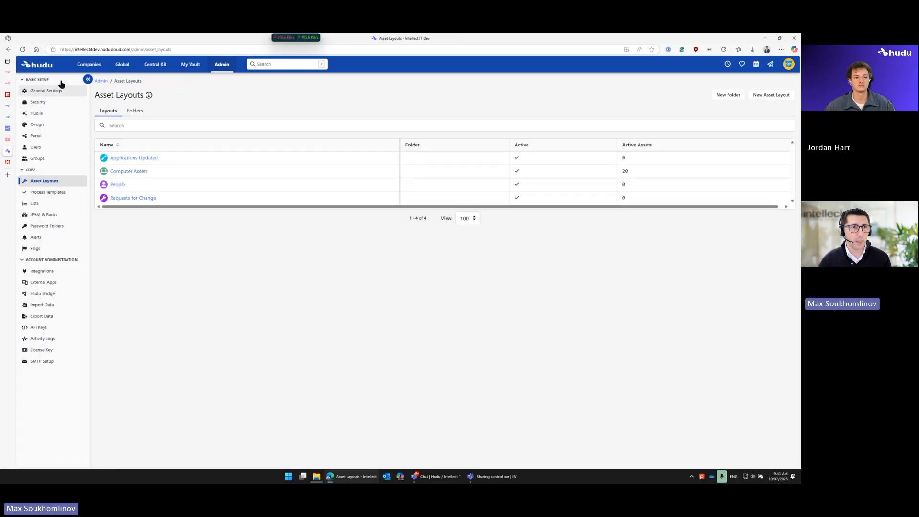
pyautogui.click(37, 64)
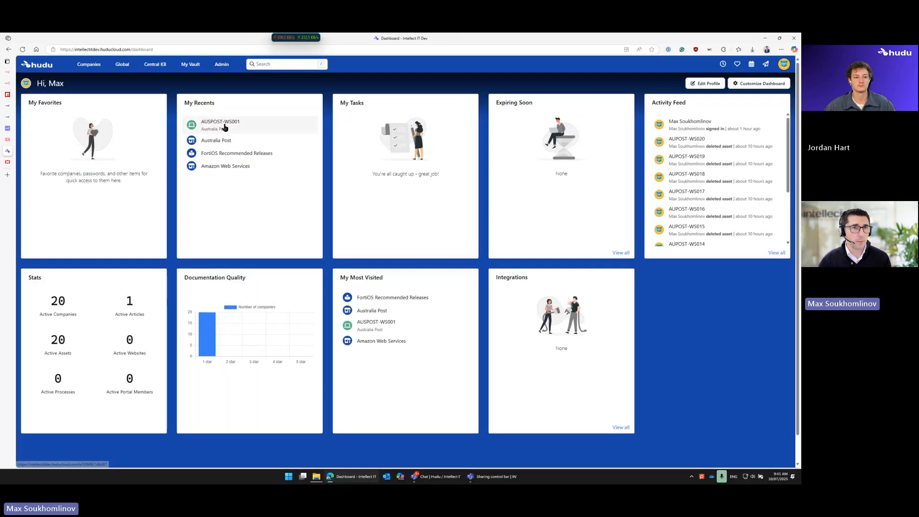
pyautogui.click(221, 124)
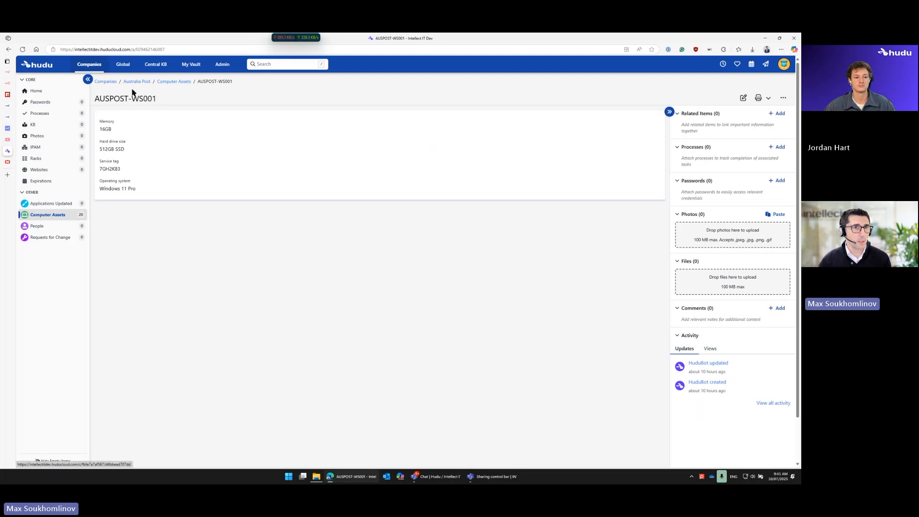
pyautogui.click(160, 84)
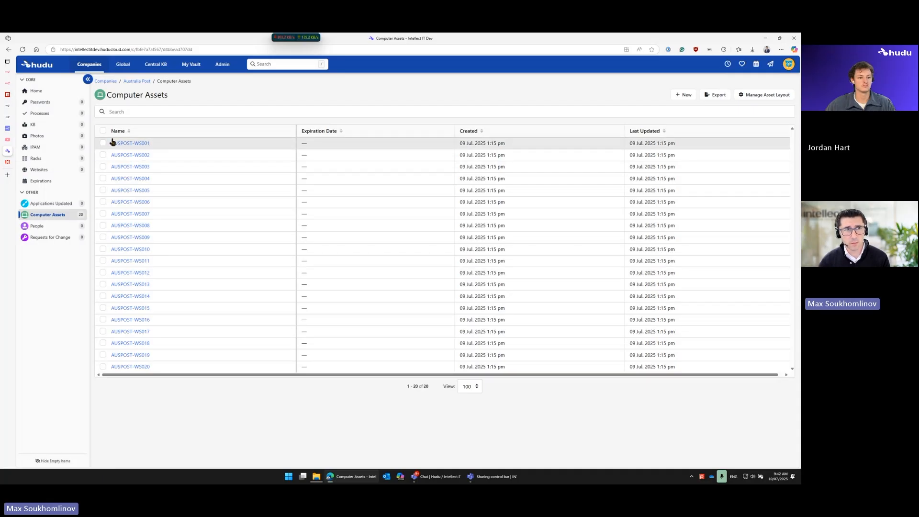
pyautogui.moveTo(8, 114)
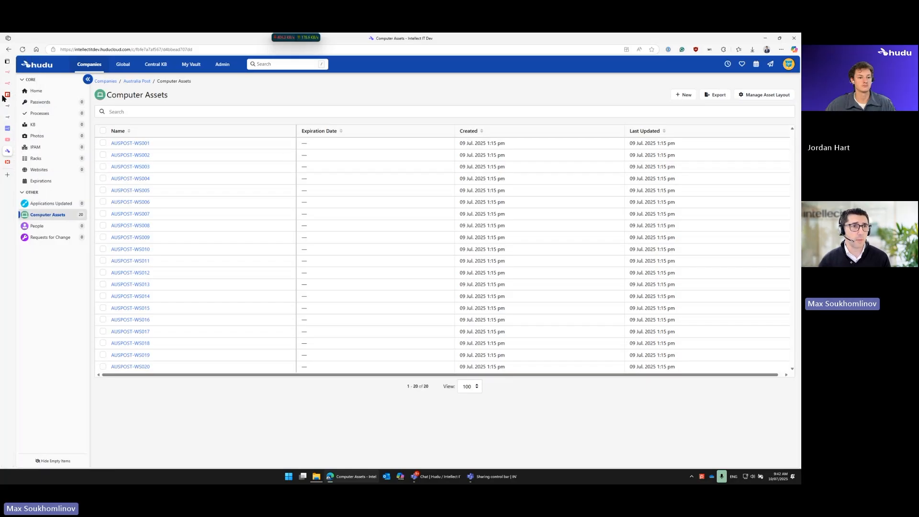
pyautogui.click(21, 84)
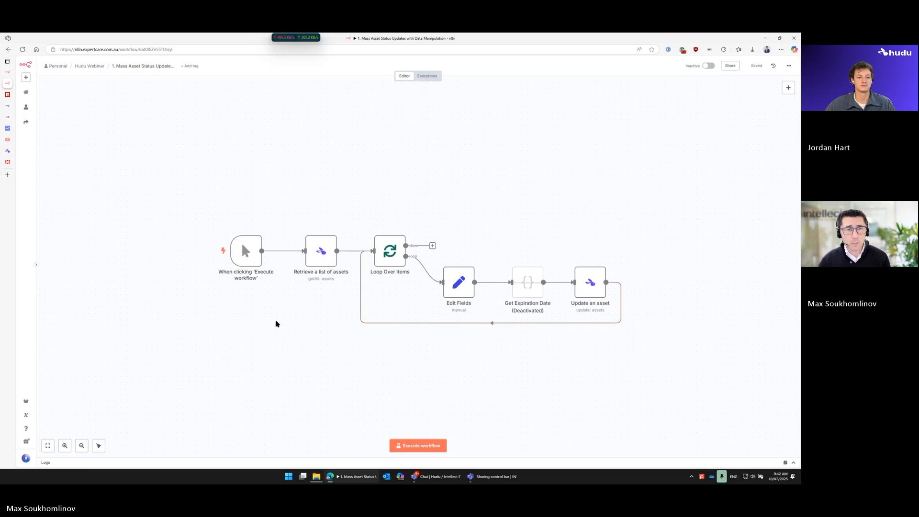
# Step: Review the parameters of the Retrieve a list of assets node, and shift it and the manual trigger away from the loop
pyautogui.moveTo(245, 261); pyautogui.dragTo(219, 261)
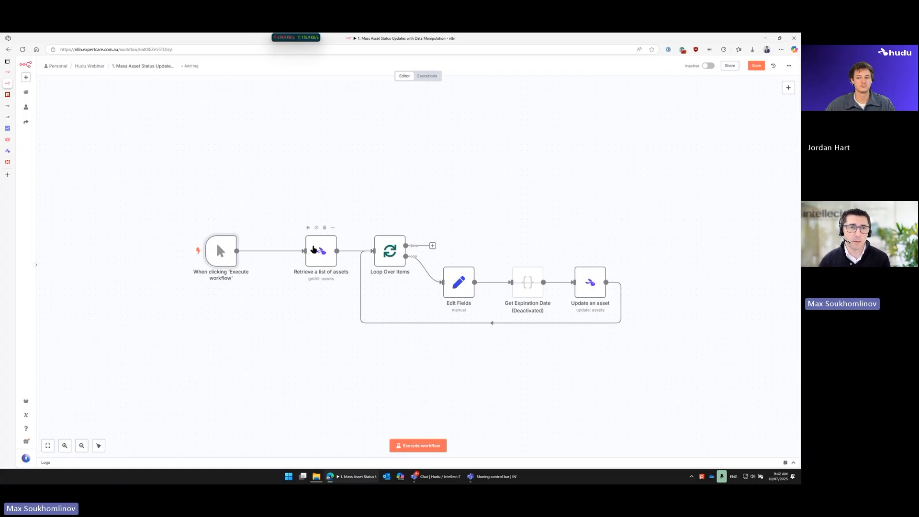
pyautogui.doubleClick(316, 257)
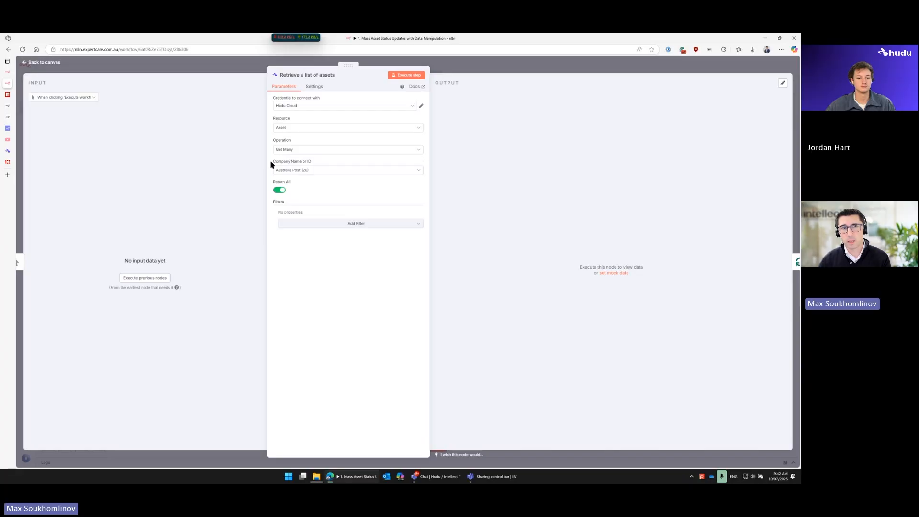
pyautogui.moveTo(271, 164); pyautogui.dragTo(282, 163)
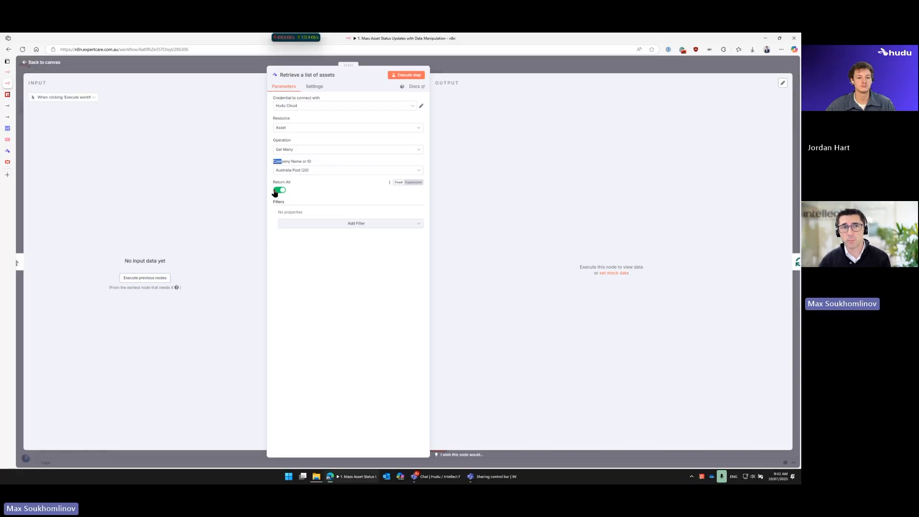
pyautogui.click(434, 65)
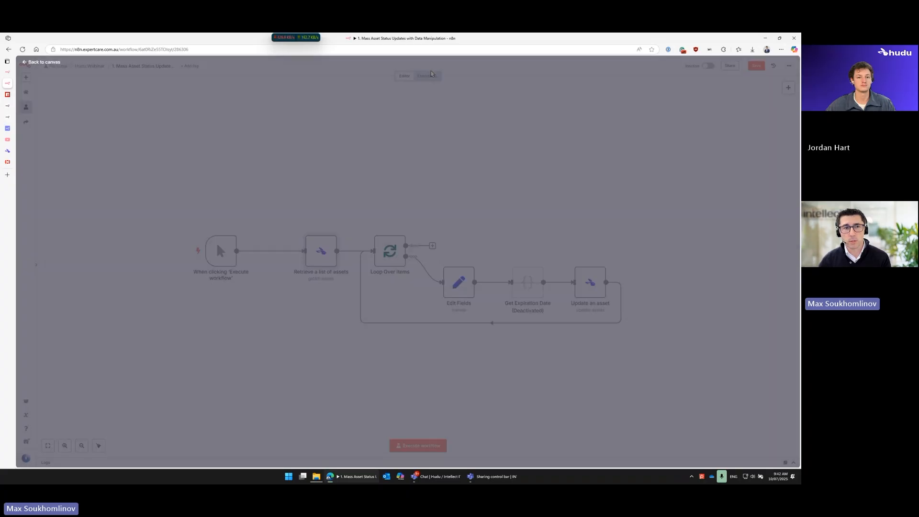
pyautogui.moveTo(321, 257); pyautogui.dragTo(303, 257)
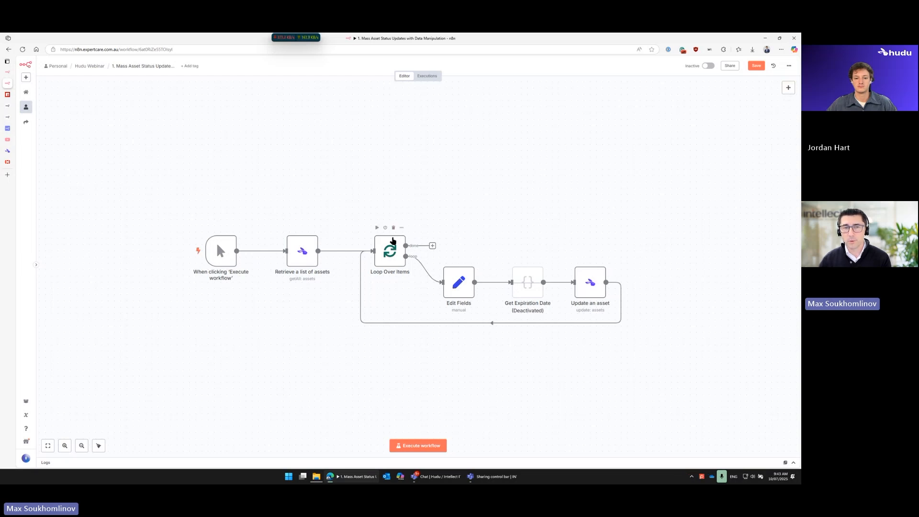
# Step: Browse the Flow category of available nodes to see the Loop Over Items (Split in Batches) node
pyautogui.click(789, 88)
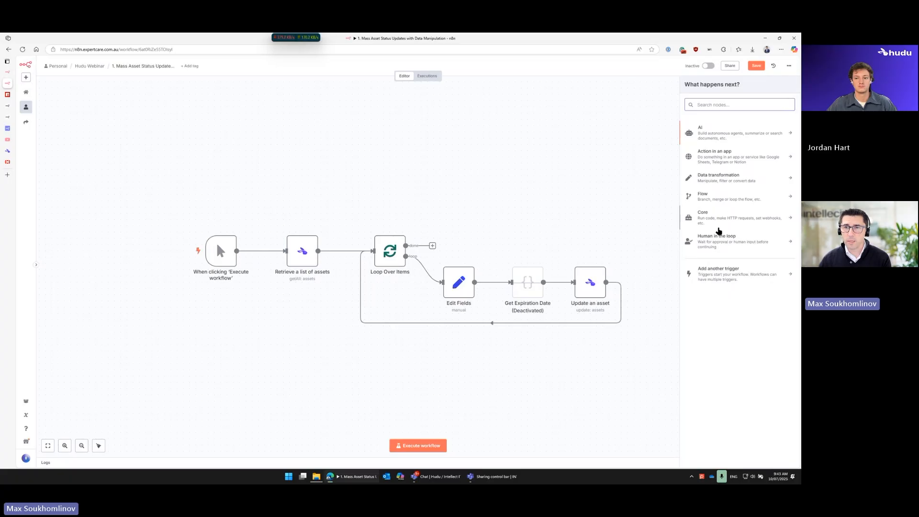
pyautogui.click(720, 201)
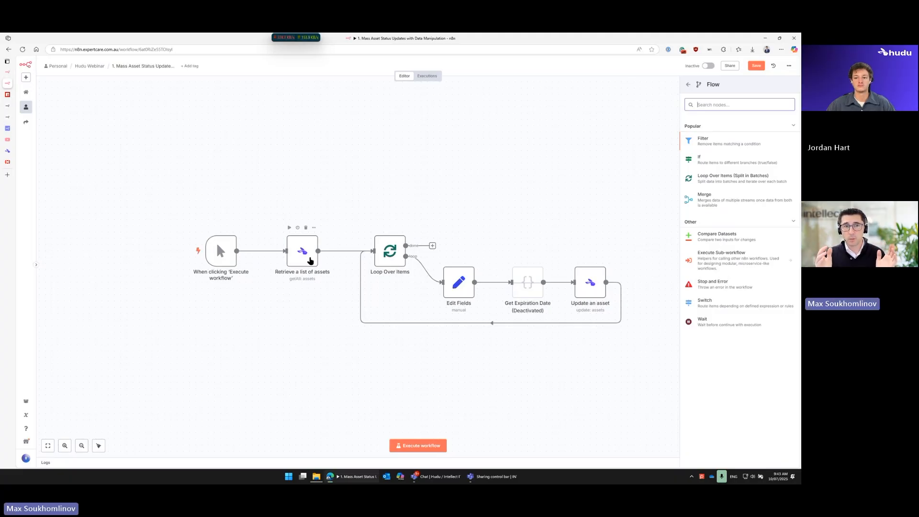
pyautogui.moveTo(215, 247)
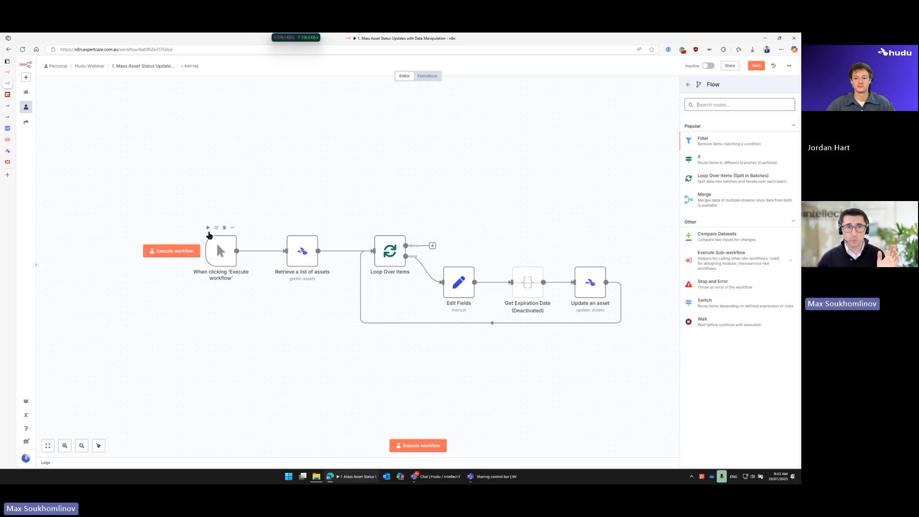
pyautogui.moveTo(296, 254)
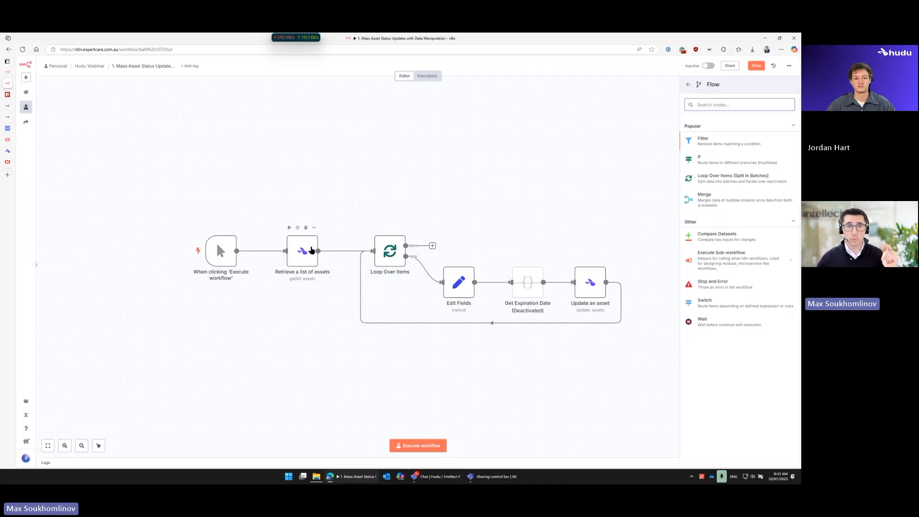
pyautogui.moveTo(378, 249)
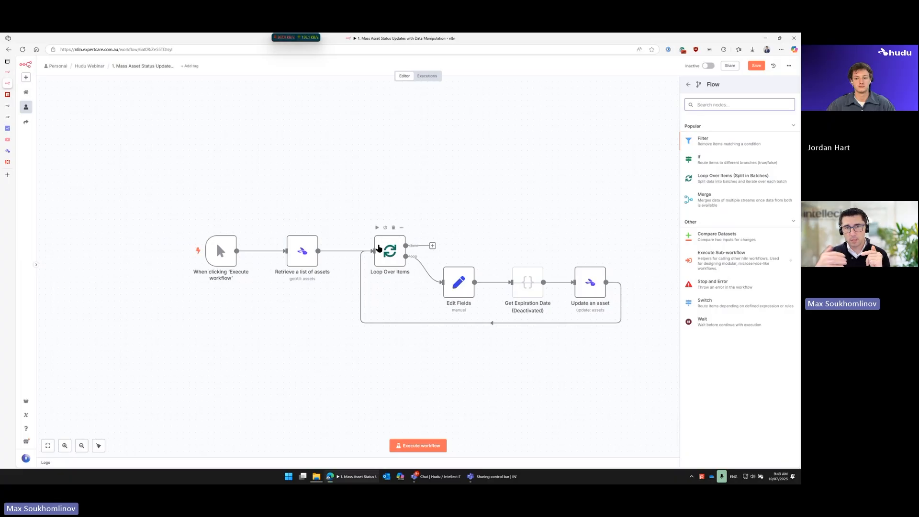
# Step: Insert a Hudu node with the Get API information action between Retrieve a list of assets and Loop Over Items
pyautogui.moveTo(302, 250); pyautogui.dragTo(277, 250)
pyautogui.click(329, 251)
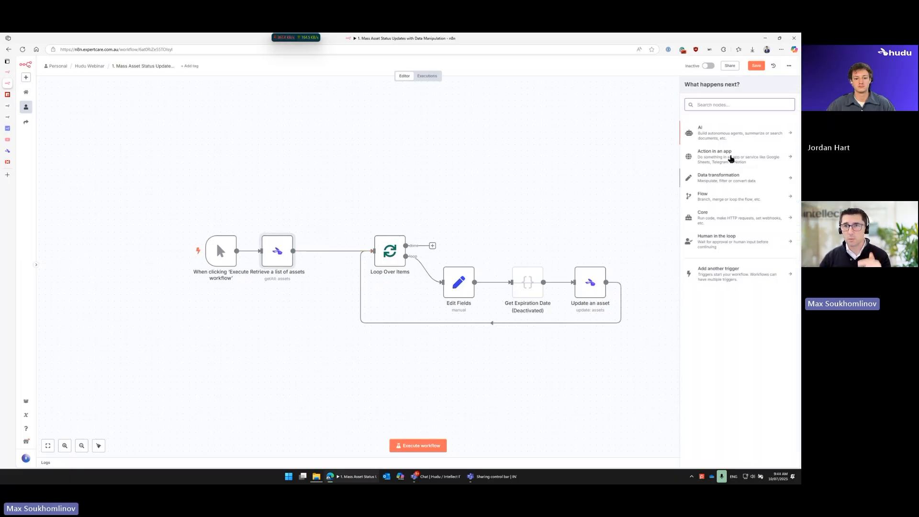
pyautogui.write('hudu')
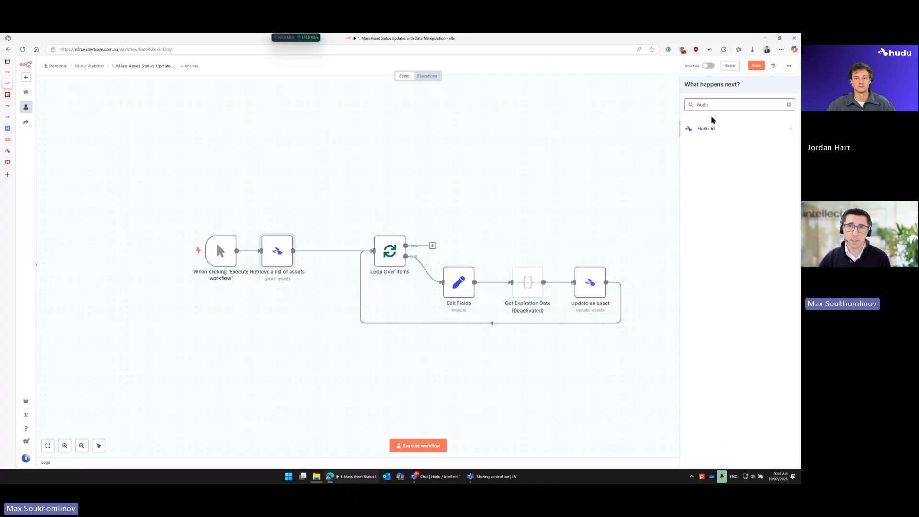
pyautogui.click(701, 131)
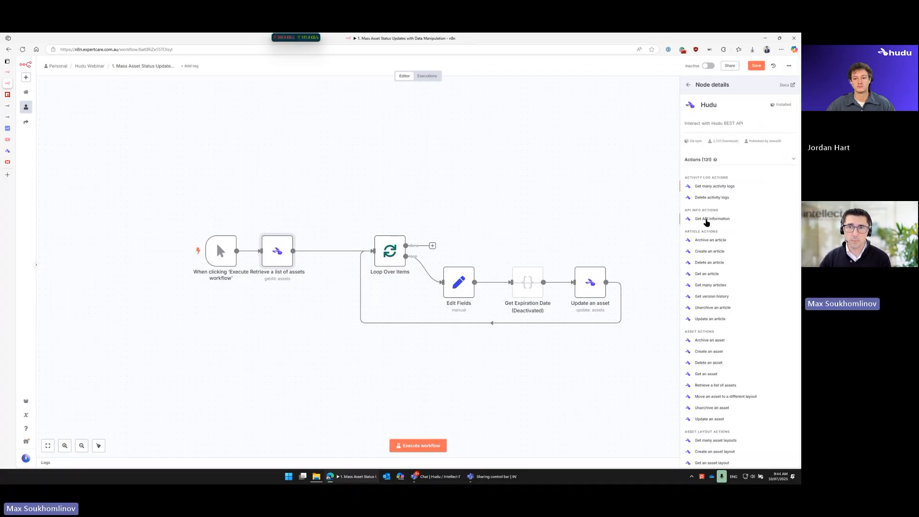
pyautogui.click(713, 219)
# Step: Set the inserted Hudu node's resource to Asset and its operation to Update, and return to the canvas
pyautogui.click(352, 131)
pyautogui.click(295, 178)
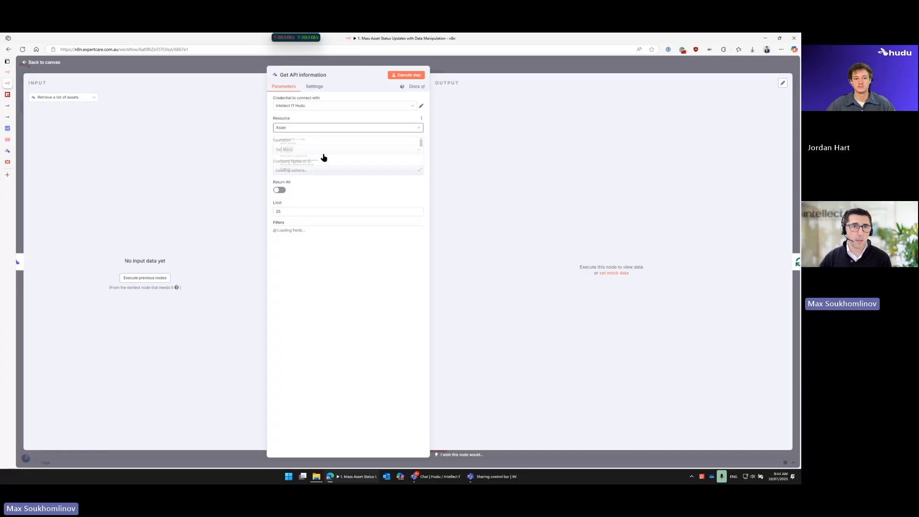
pyautogui.click(306, 152)
pyautogui.scroll(-2, 305, 221)
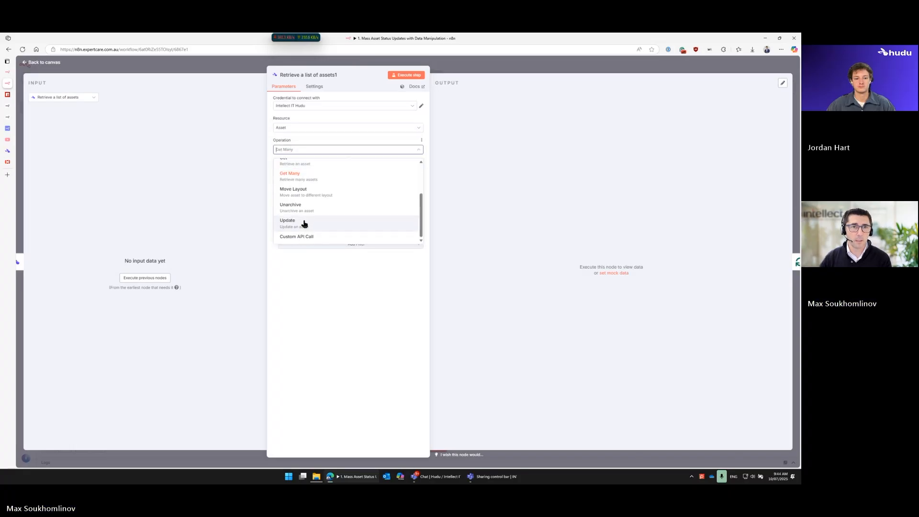
pyautogui.click(301, 224)
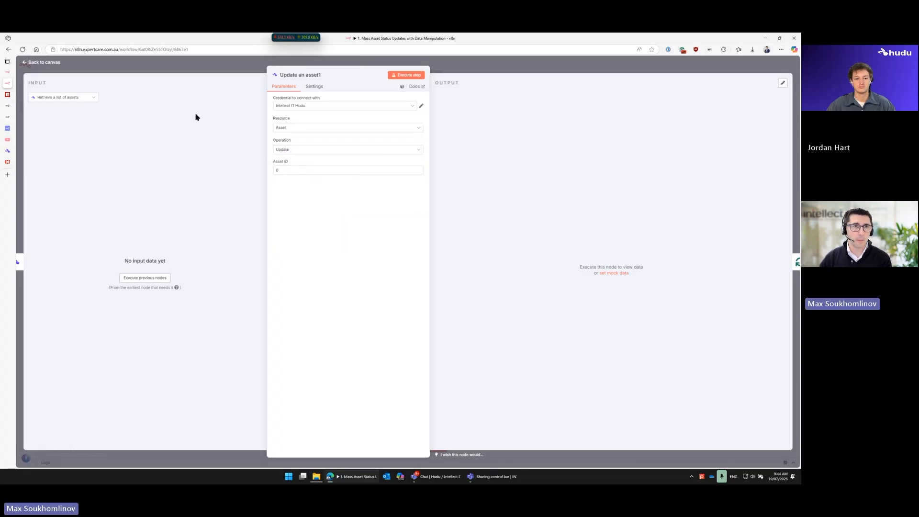
pyautogui.click(197, 66)
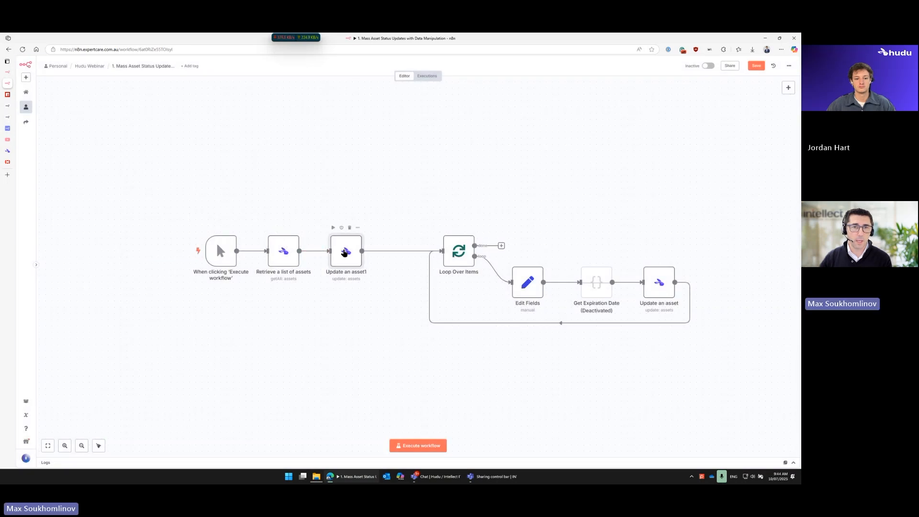
# Step: Review the input and parameters of the Update an asset1 node, and delete that node from the workflow
pyautogui.doubleClick(344, 253)
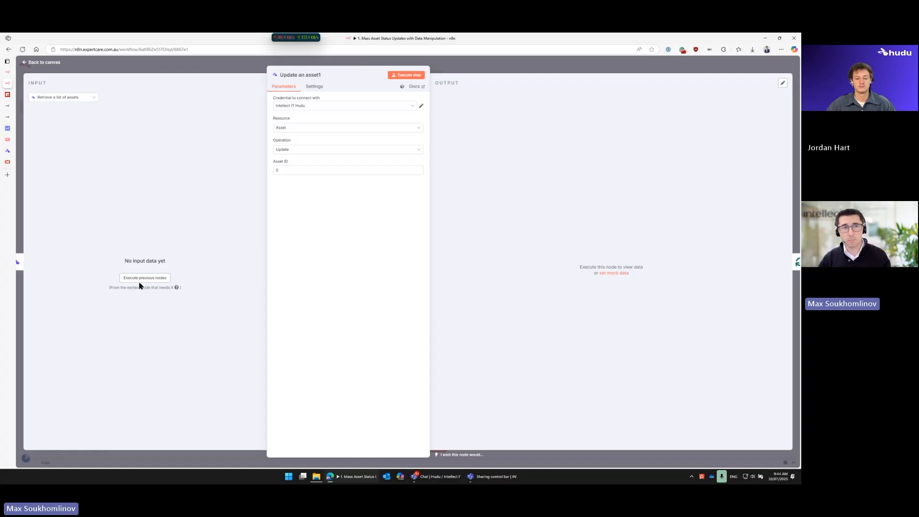
pyautogui.click(457, 67)
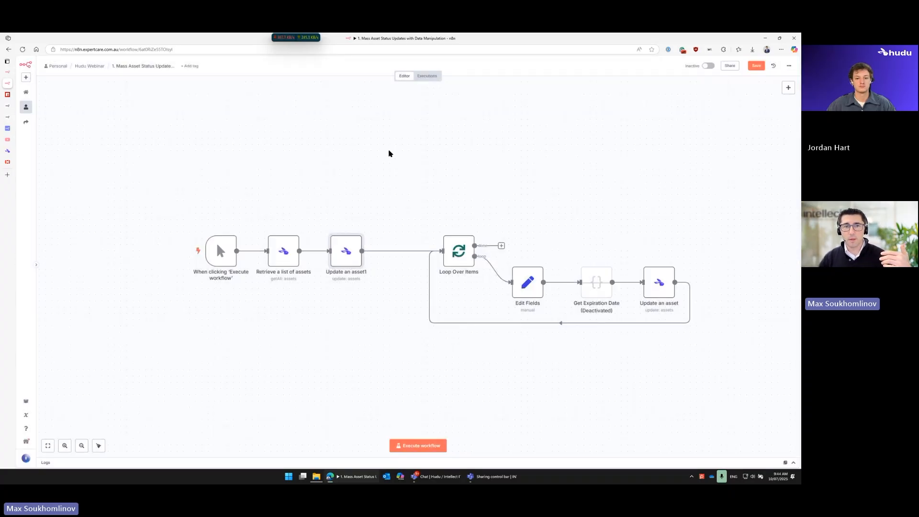
pyautogui.moveTo(405, 185); pyautogui.dragTo(753, 374)
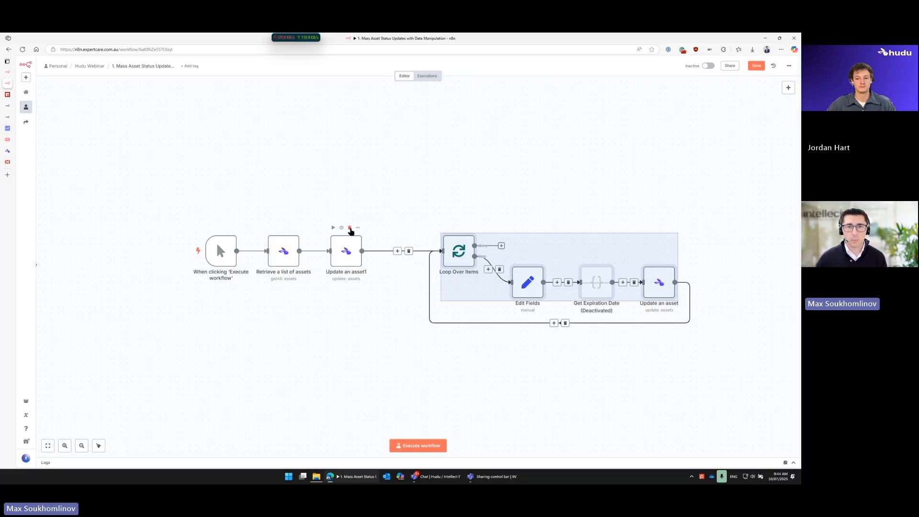
pyautogui.click(350, 231)
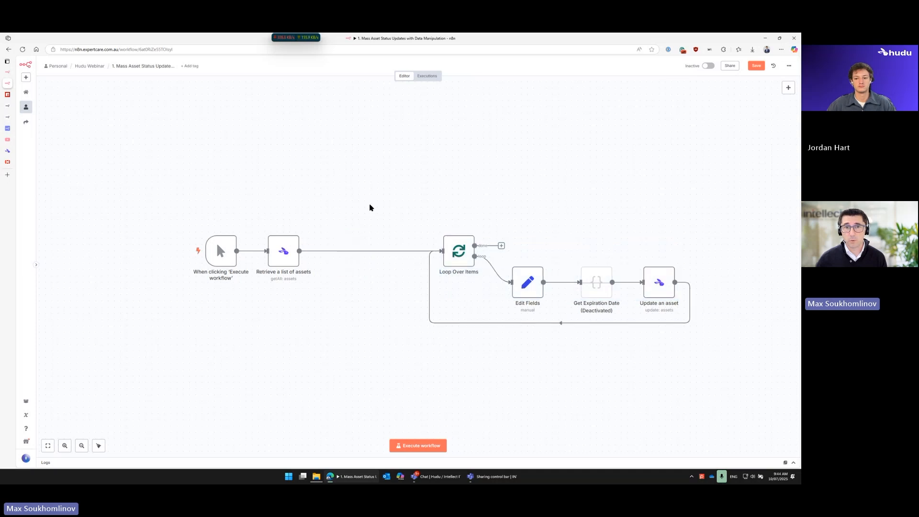
# Step: Rearrange the Loop Over Items, Retrieve a list of assets and Edit Fields nodes to close up the gaps in the workflow
pyautogui.moveTo(448, 244); pyautogui.dragTo(373, 245)
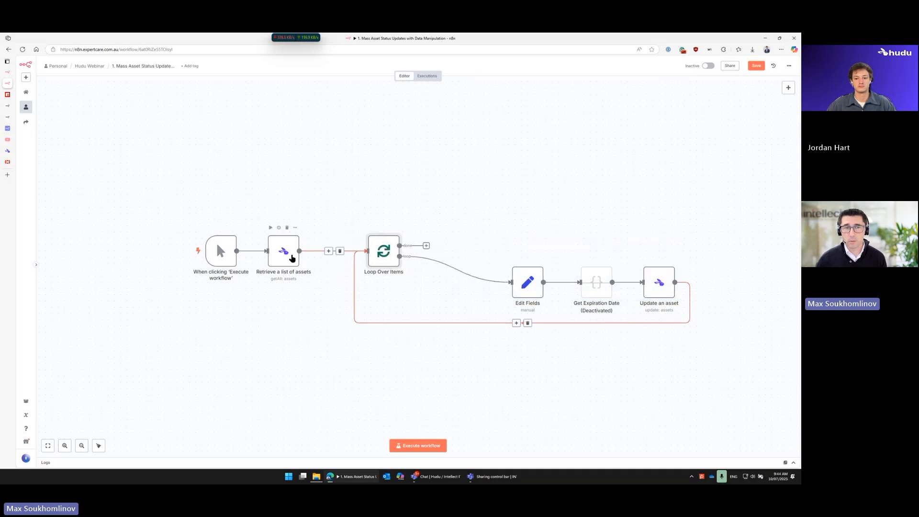
pyautogui.moveTo(288, 256); pyautogui.dragTo(307, 256)
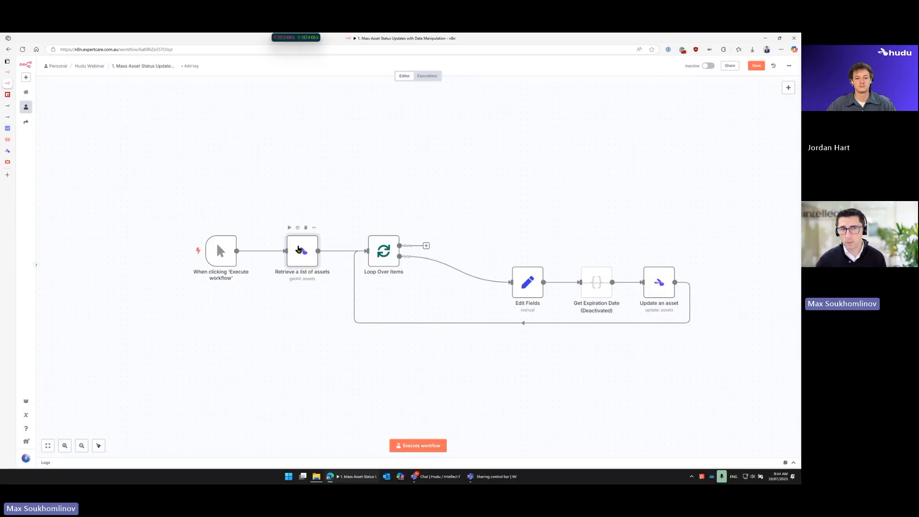
pyautogui.moveTo(528, 283); pyautogui.dragTo(484, 284)
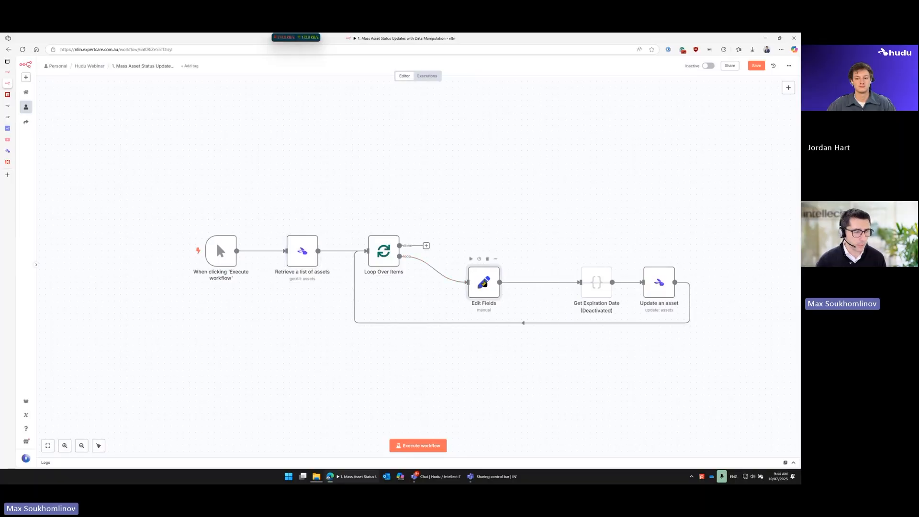
# Step: Review the name_suffix and new_prefix fields set in the Edit Fields node, and return to the canvas
pyautogui.doubleClick(484, 283)
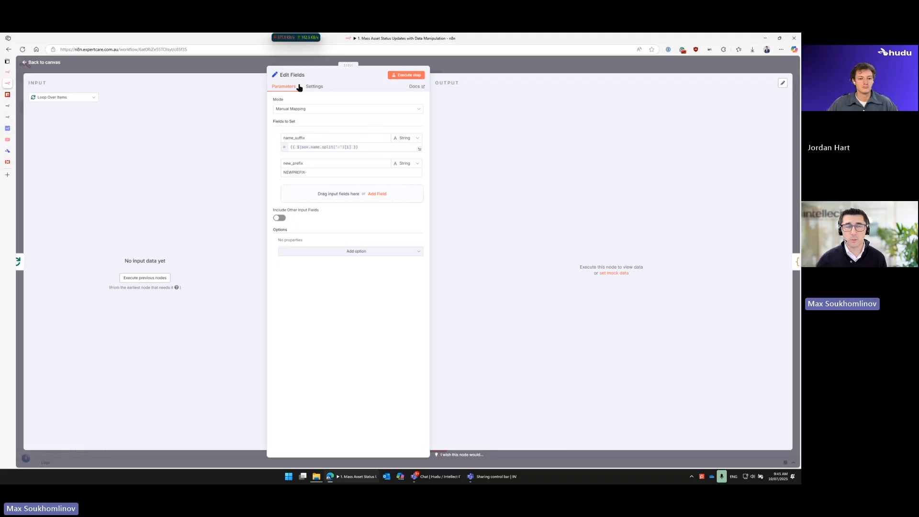
pyautogui.click(736, 67)
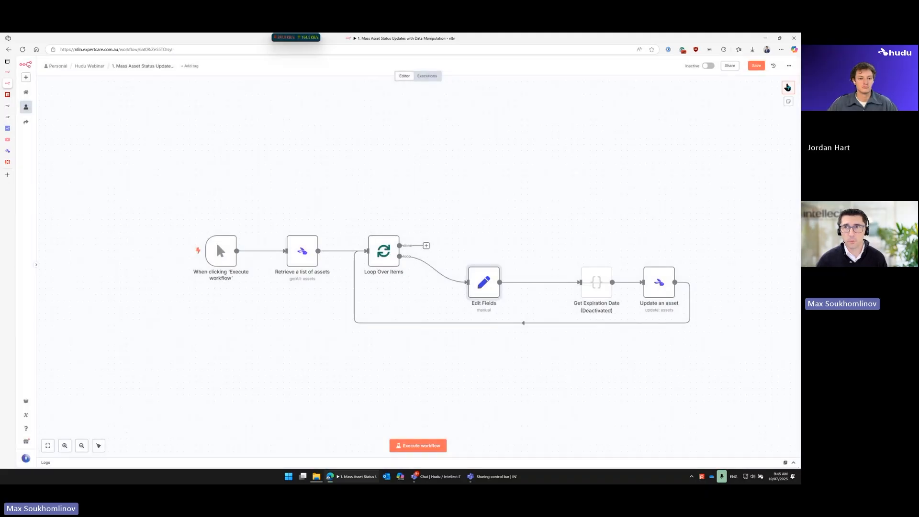
# Step: Search the node library for "set" to show the Edit Fields (Set) node, and close the search without adding anything
pyautogui.click(786, 85)
pyautogui.write('set')
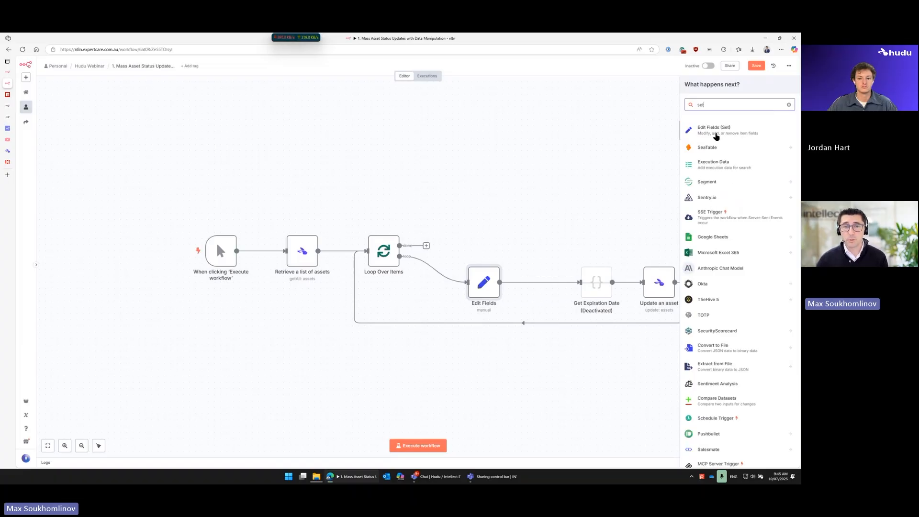
pyautogui.click(515, 263)
# Step: Examine the Edit Fields node's name_suffix field and its full expression, including the split on the hyphen and the index
pyautogui.doubleClick(485, 283)
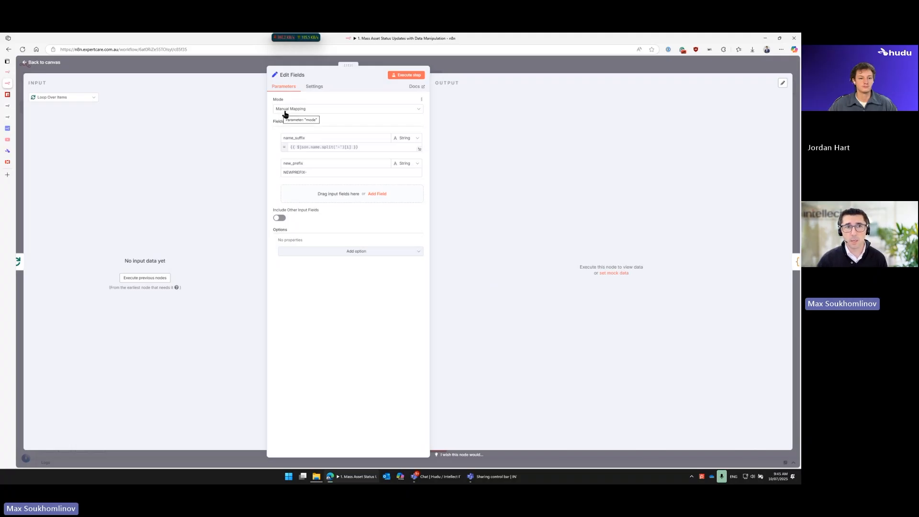
pyautogui.moveTo(311, 138); pyautogui.dragTo(282, 138)
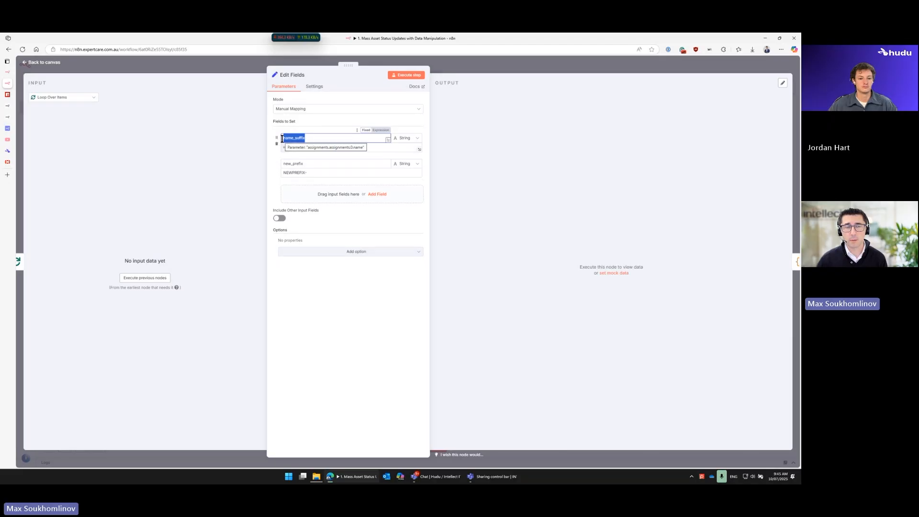
pyautogui.click(283, 138)
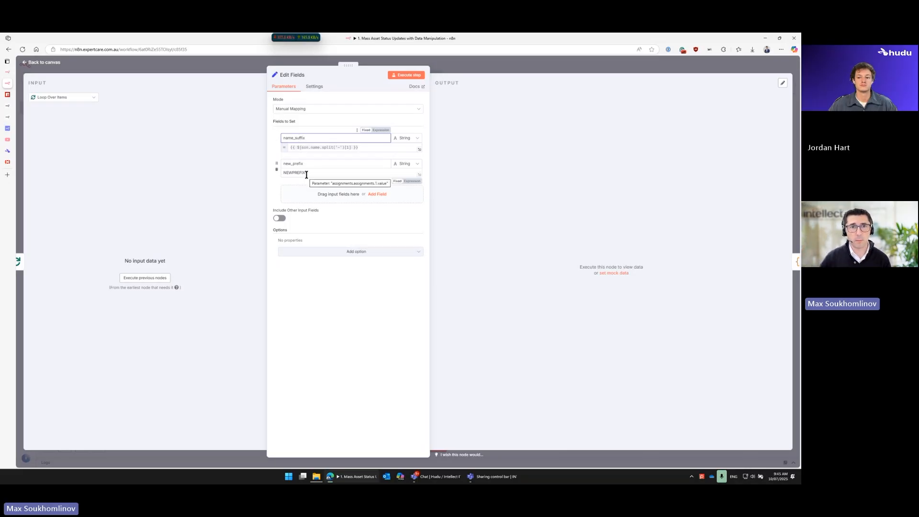
pyautogui.click(361, 148)
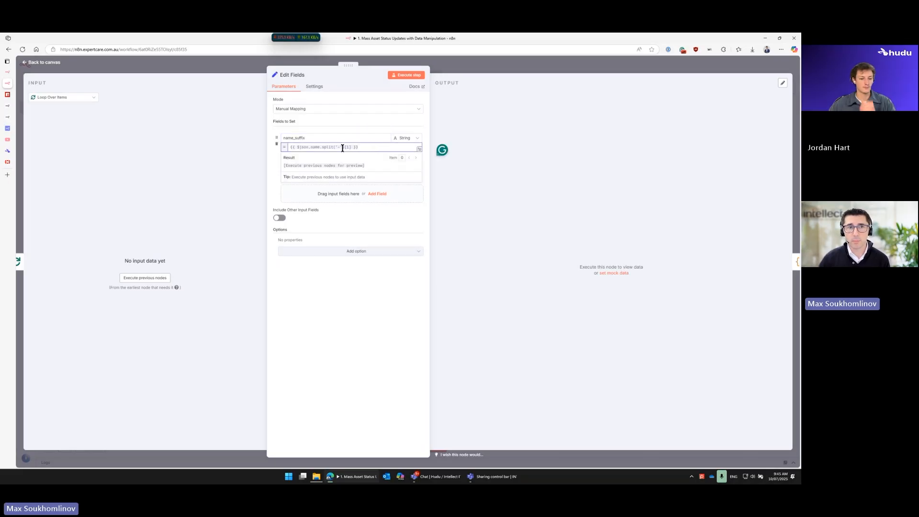
pyautogui.click(419, 150)
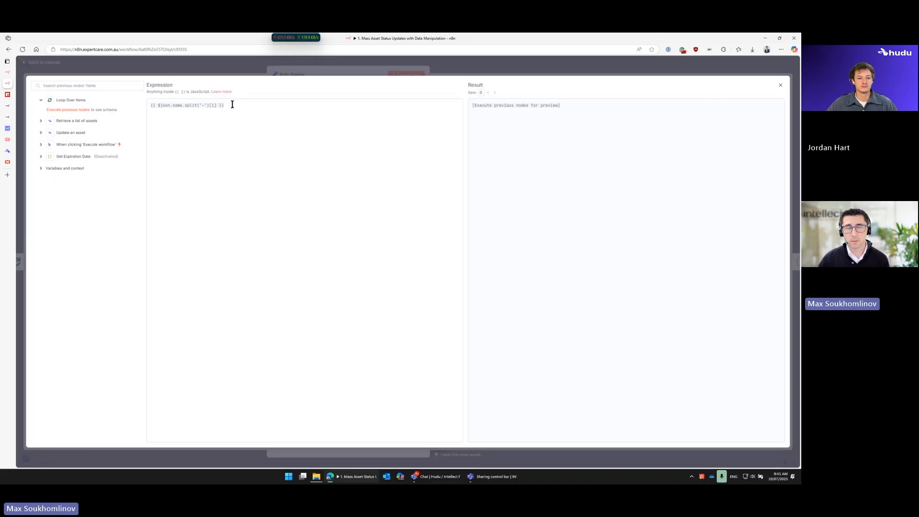
pyautogui.moveTo(232, 104); pyautogui.dragTo(151, 105)
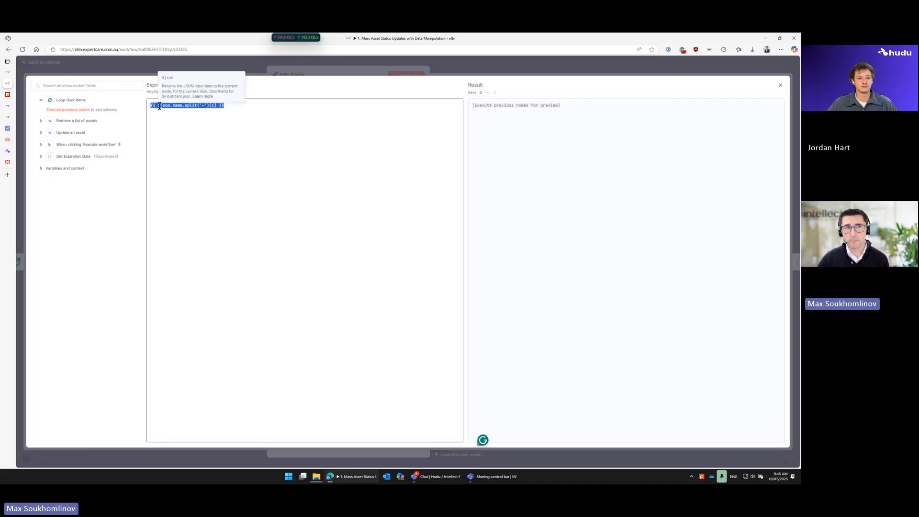
pyautogui.click(226, 127)
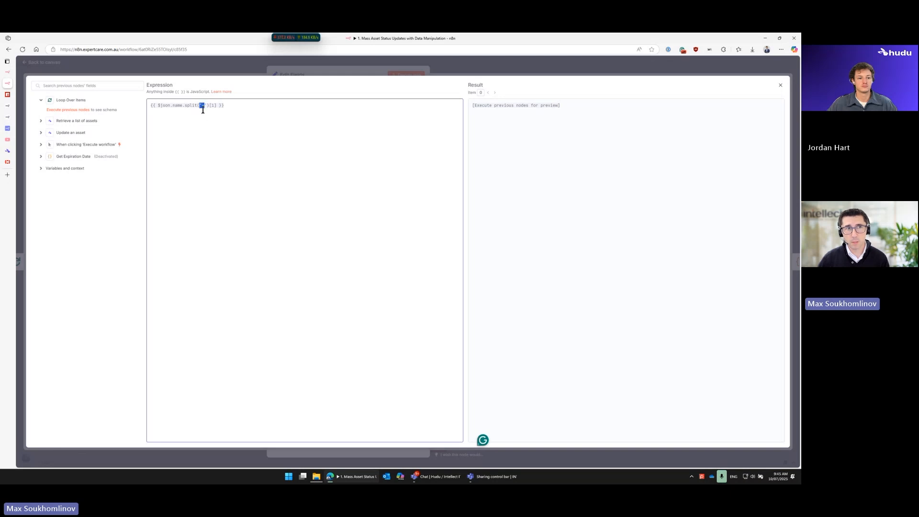
pyautogui.moveTo(209, 106); pyautogui.dragTo(214, 105)
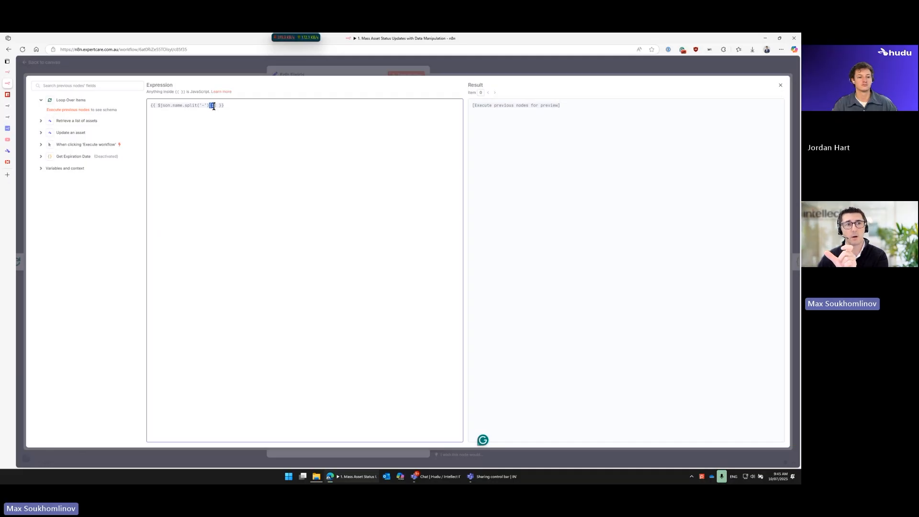
pyautogui.click(323, 75)
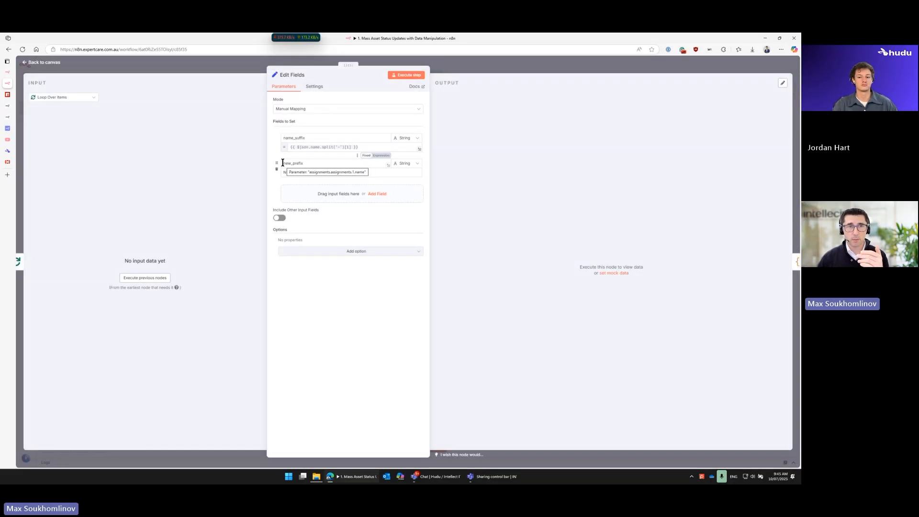
# Step: Set the new_prefix value to MAXSCLIENT- in the Edit Fields node, and move the Get Expiration Date node closer to Edit Fields
pyautogui.moveTo(312, 161); pyautogui.dragTo(282, 163)
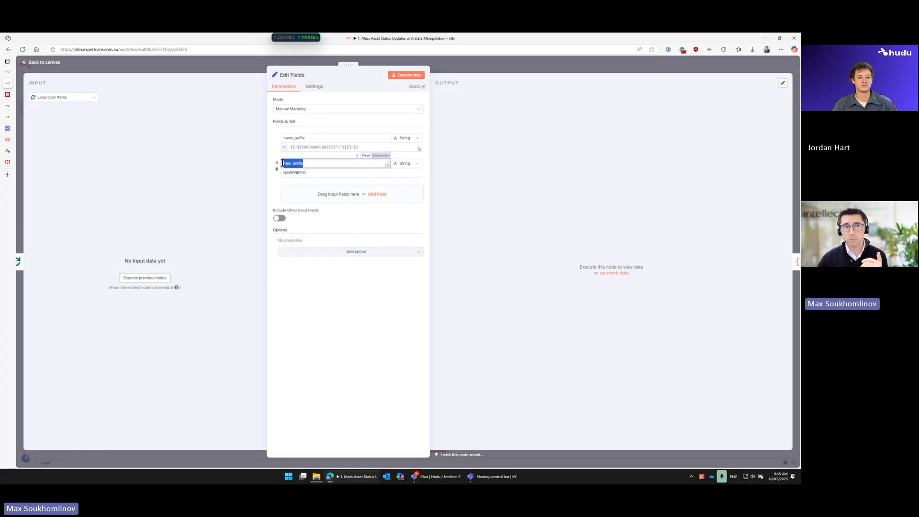
pyautogui.moveTo(307, 172); pyautogui.dragTo(277, 174)
pyautogui.write('MAXS')
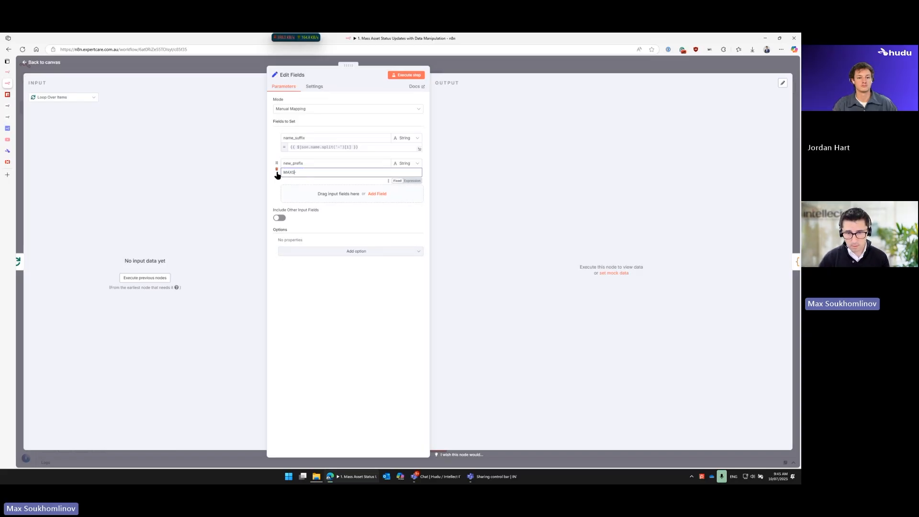
pyautogui.write('CLIENT-')
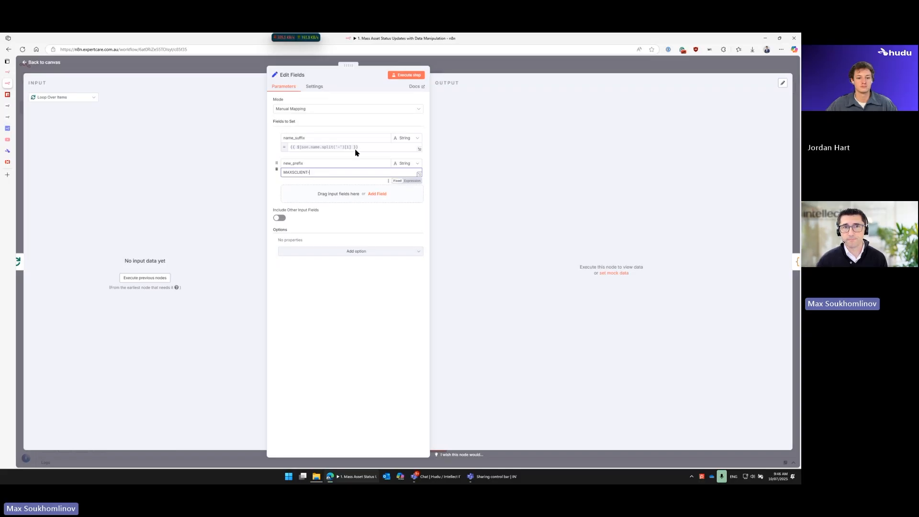
pyautogui.click(450, 65)
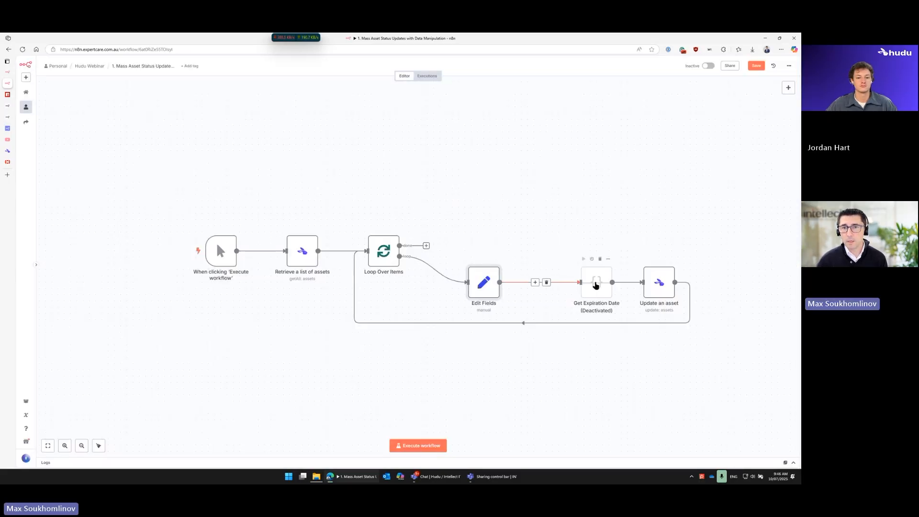
pyautogui.moveTo(584, 282); pyautogui.dragTo(561, 281)
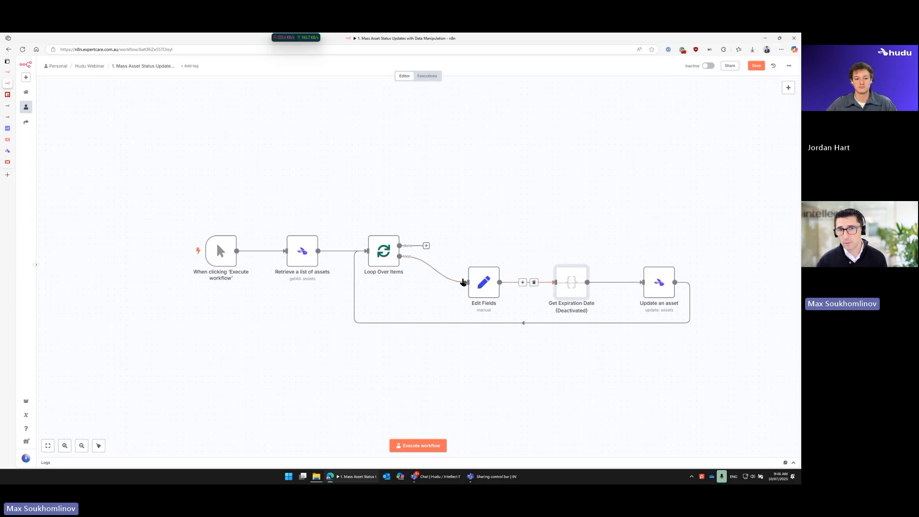
# Step: Examine the Update an asset node's Asset ID expression and the previous nodes available as its input
pyautogui.doubleClick(656, 293)
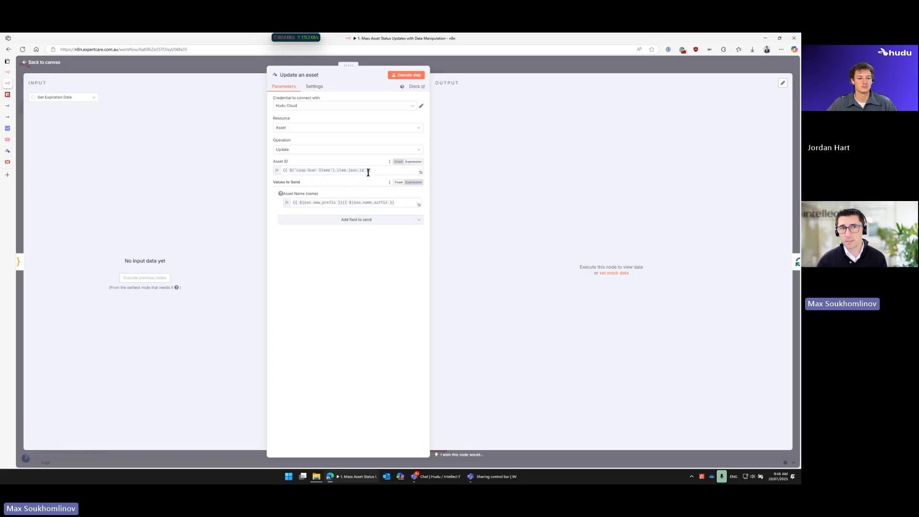
pyautogui.click(293, 171)
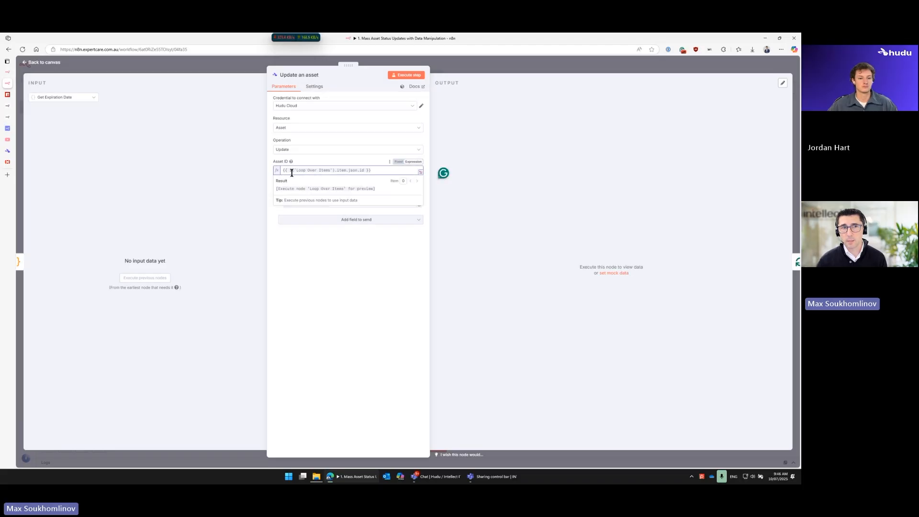
pyautogui.moveTo(290, 171); pyautogui.dragTo(335, 171)
pyautogui.click(87, 99)
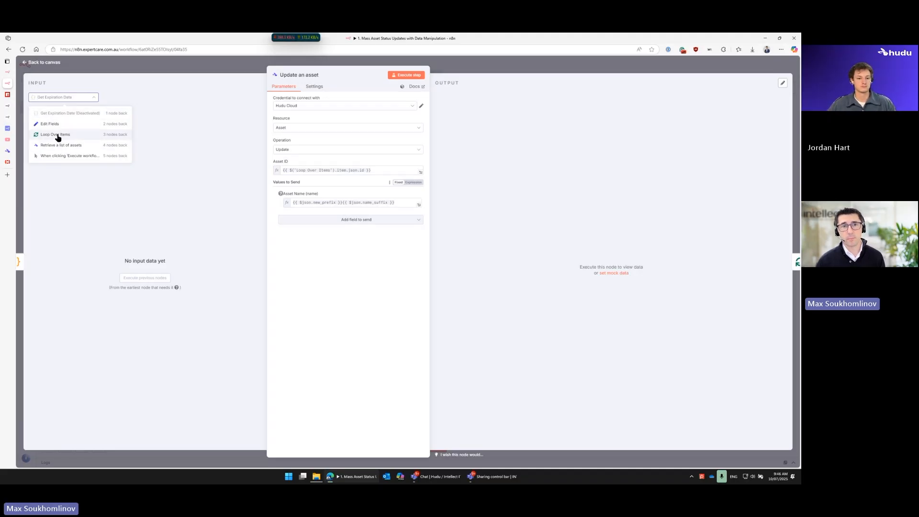
pyautogui.click(355, 170)
pyautogui.doubleClick(362, 170)
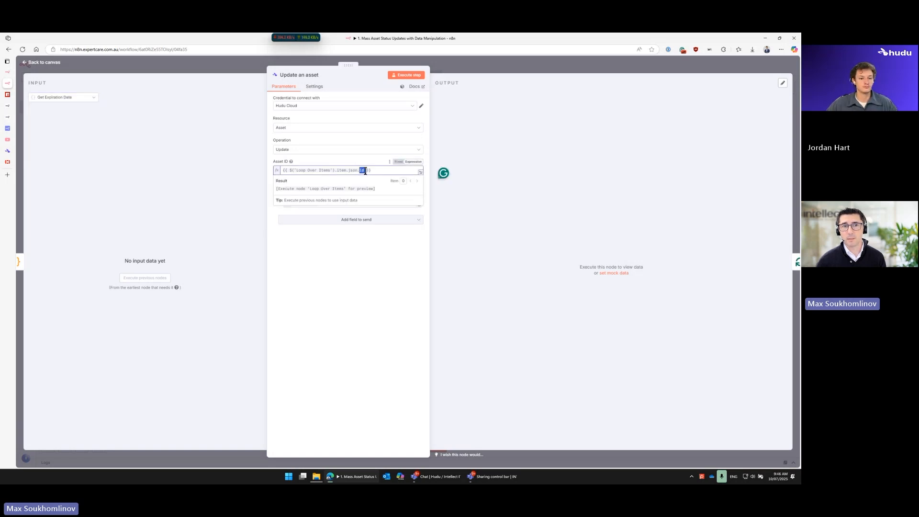
pyautogui.click(366, 163)
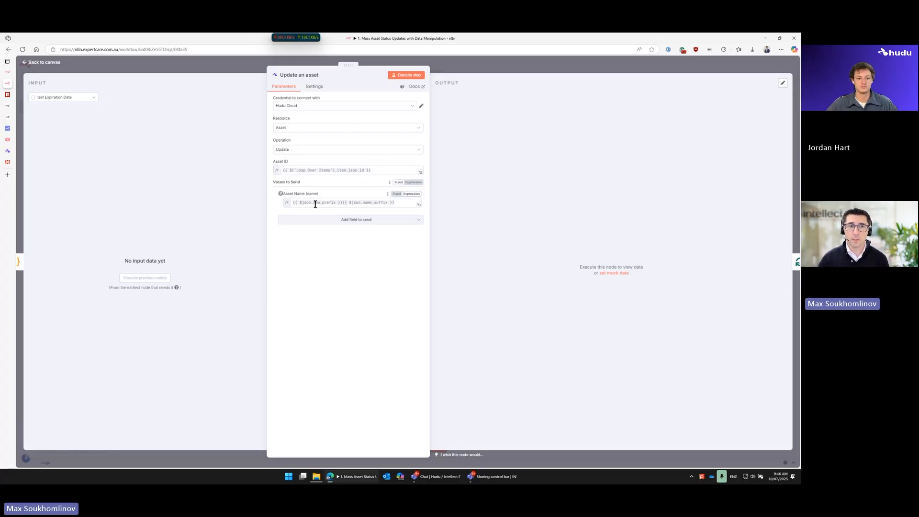
# Step: Examine the Asset Name expression that combines new_prefix and name_suffix, and return to the canvas
pyautogui.click(295, 205)
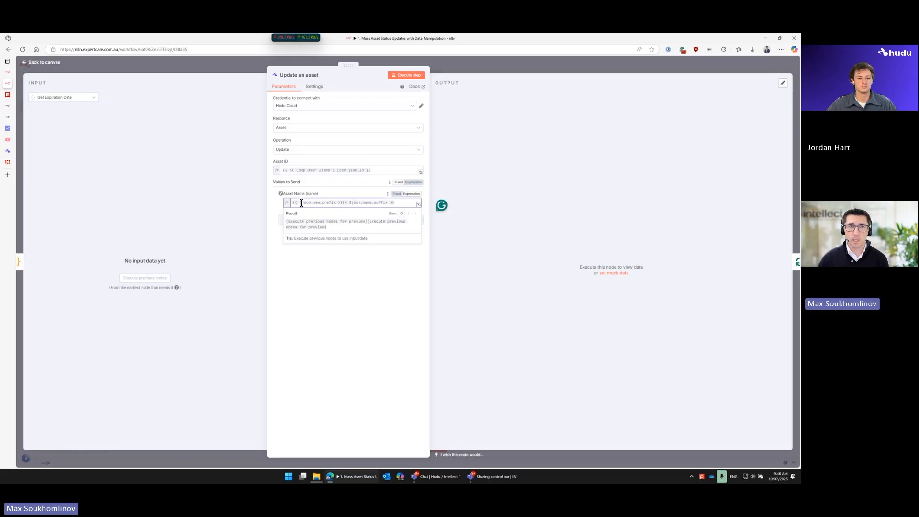
pyautogui.moveTo(300, 203); pyautogui.dragTo(308, 202)
pyautogui.moveTo(315, 202); pyautogui.dragTo(342, 202)
pyautogui.click(332, 202)
pyautogui.click(127, 65)
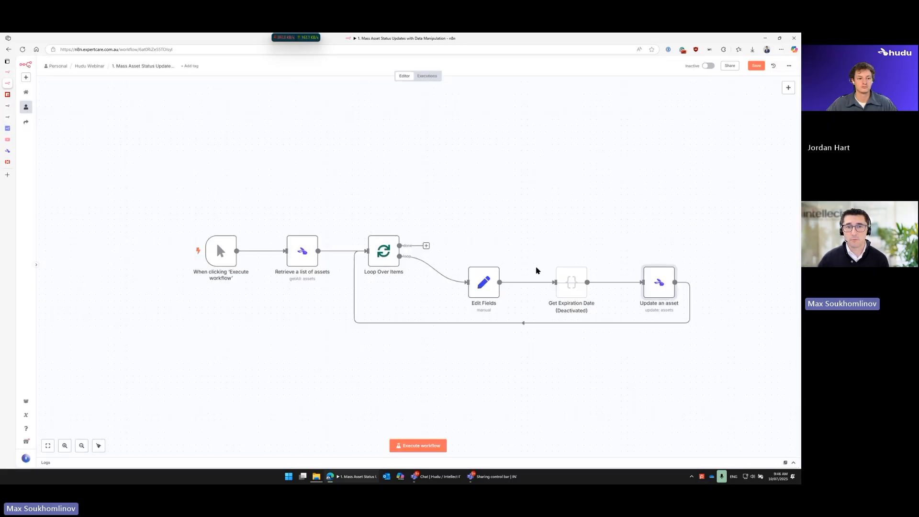
# Step: Compare the prefix and suffix fields in Edit Fields with the Asset Name expression in Update an asset, and return to the canvas
pyautogui.doubleClick(491, 283)
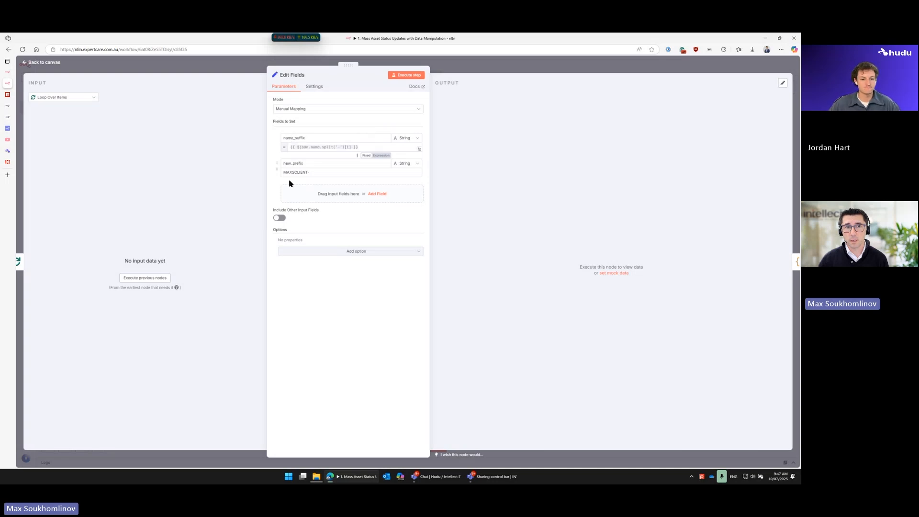
pyautogui.click(525, 69)
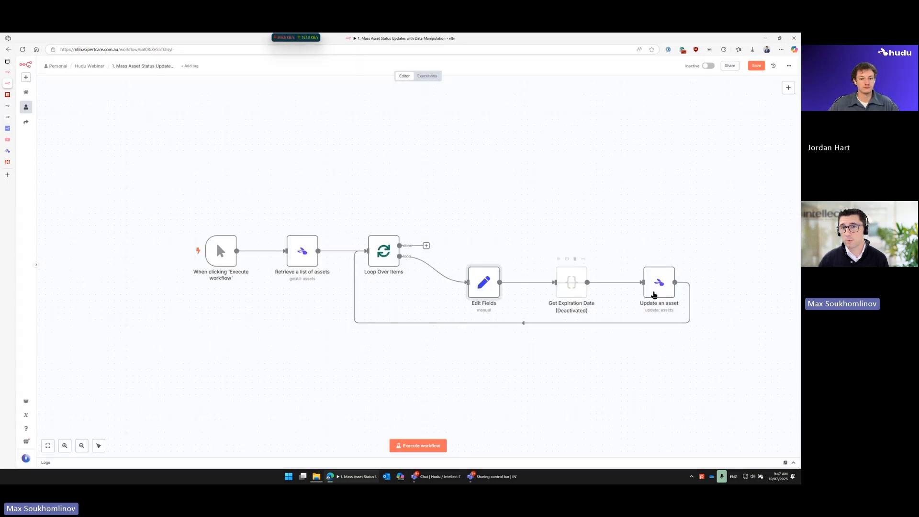
pyautogui.doubleClick(659, 283)
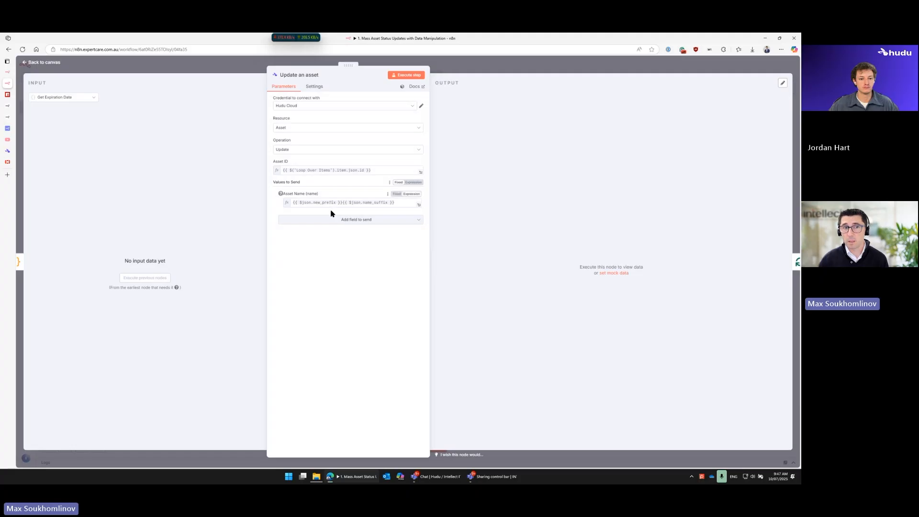
pyautogui.moveTo(293, 202); pyautogui.dragTo(342, 200)
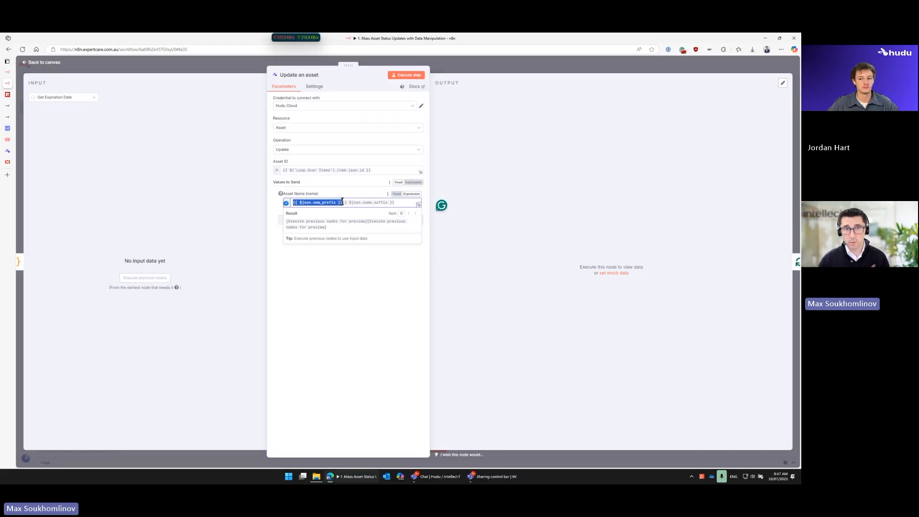
pyautogui.click(371, 203)
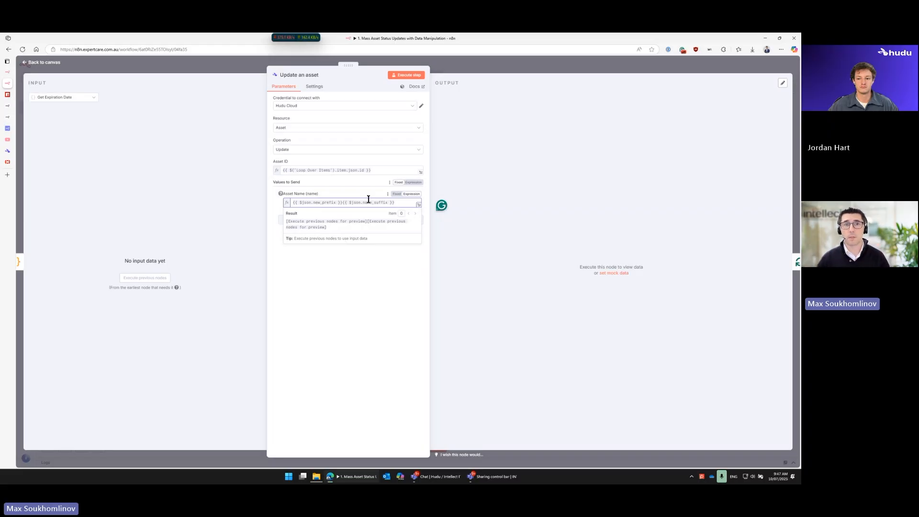
pyautogui.click(457, 68)
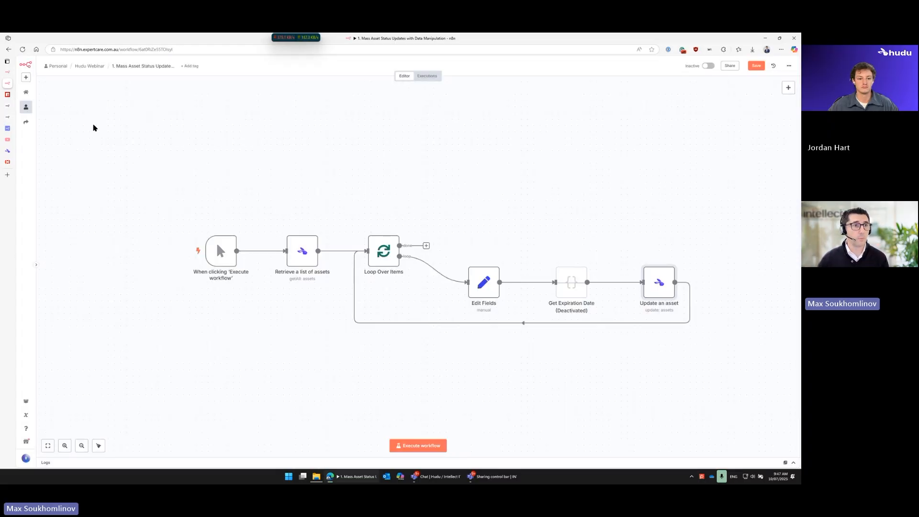
pyautogui.click(7, 151)
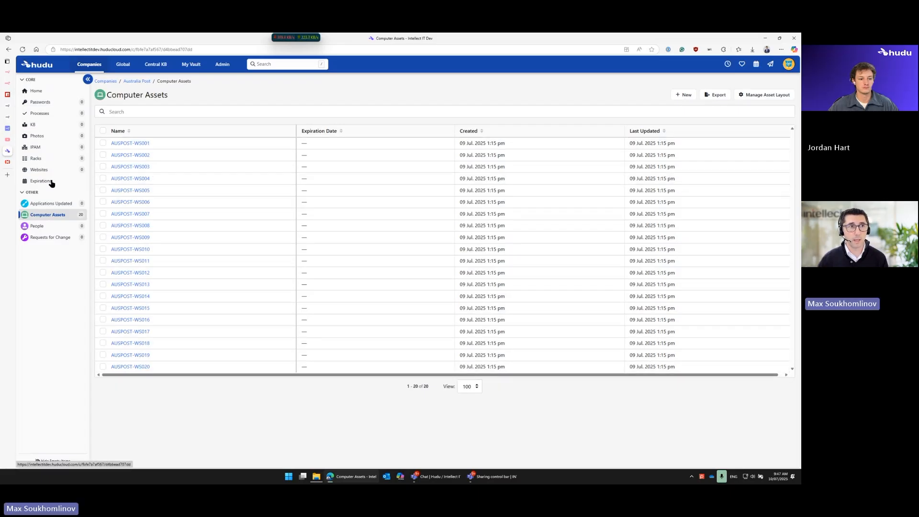
pyautogui.click(22, 83)
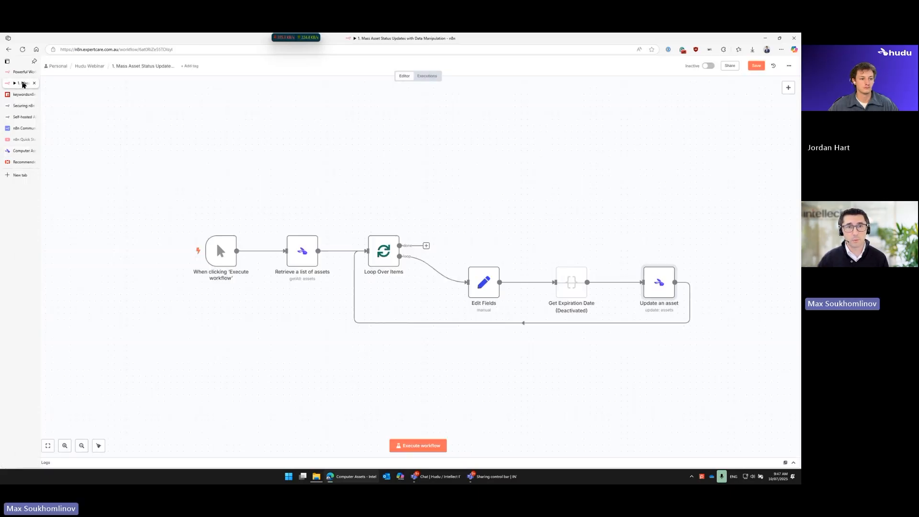
pyautogui.doubleClick(486, 289)
pyautogui.press('Escape')
pyautogui.doubleClick(663, 287)
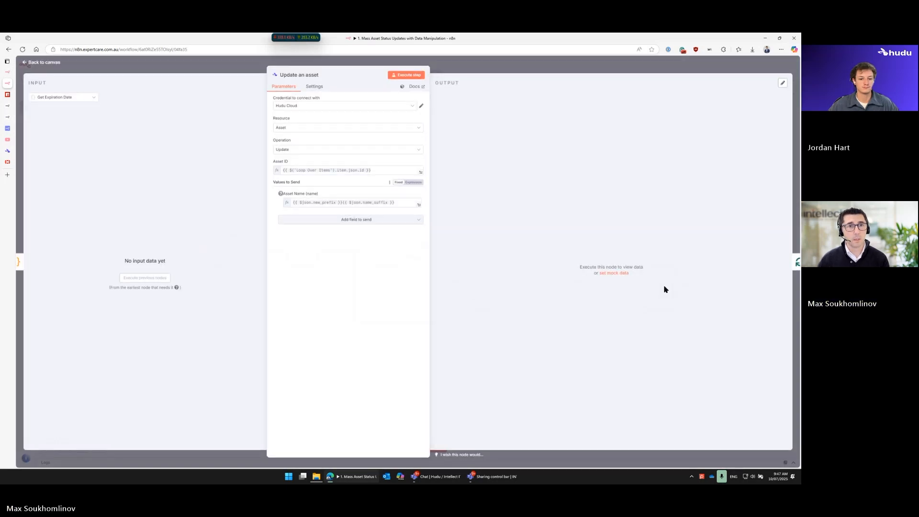
pyautogui.press('Escape')
# Step: Execute the workflow in n8n, and switch to Hudu to check the computer asset names
pyautogui.click(428, 447)
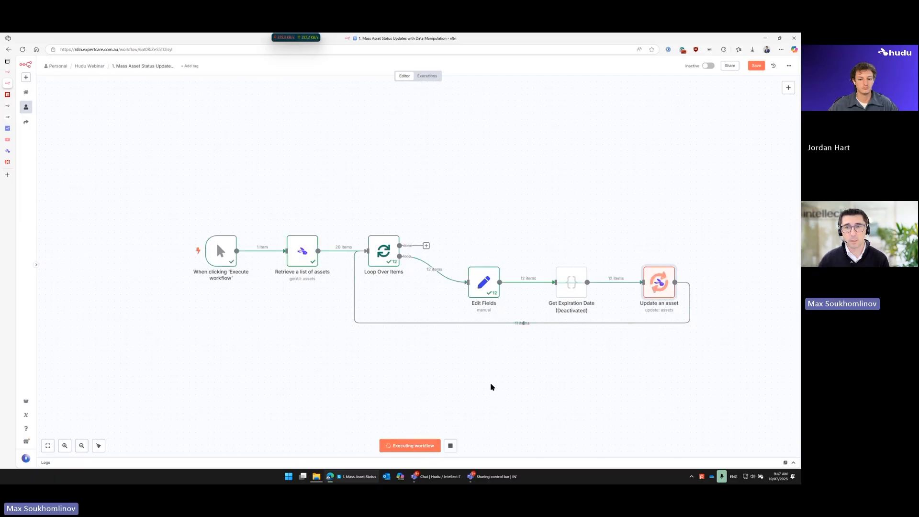
pyautogui.click(6, 151)
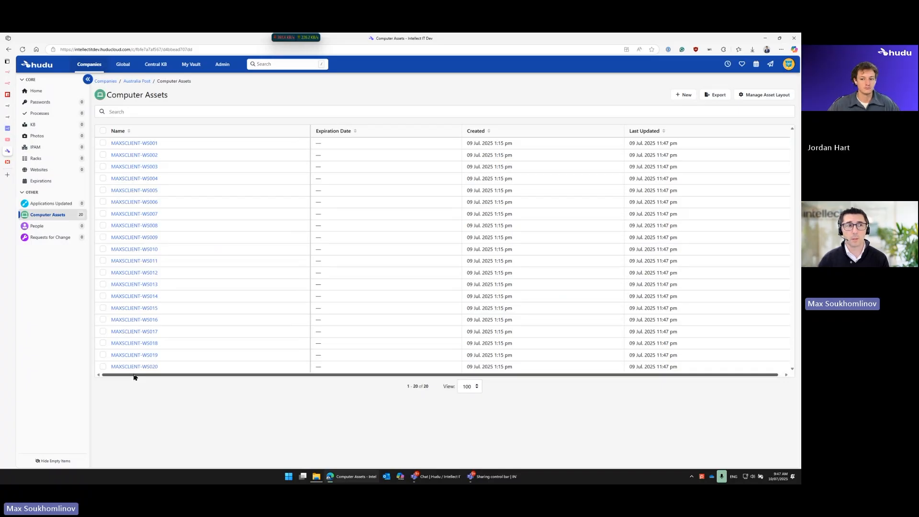
# Step: Switch to n8n, examine the name_suffix and new_prefix output of Edit Fields for run 1 of 20, and return to the canvas
pyautogui.click(8, 83)
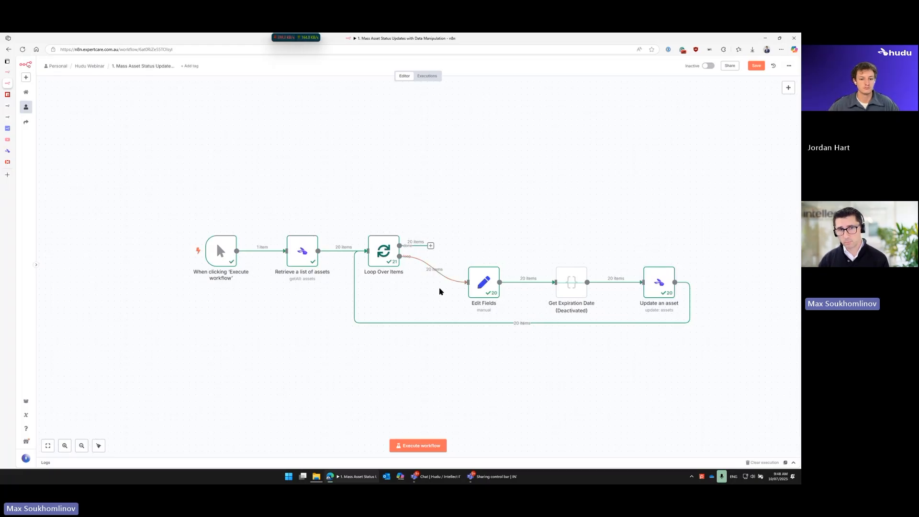
pyautogui.doubleClick(485, 291)
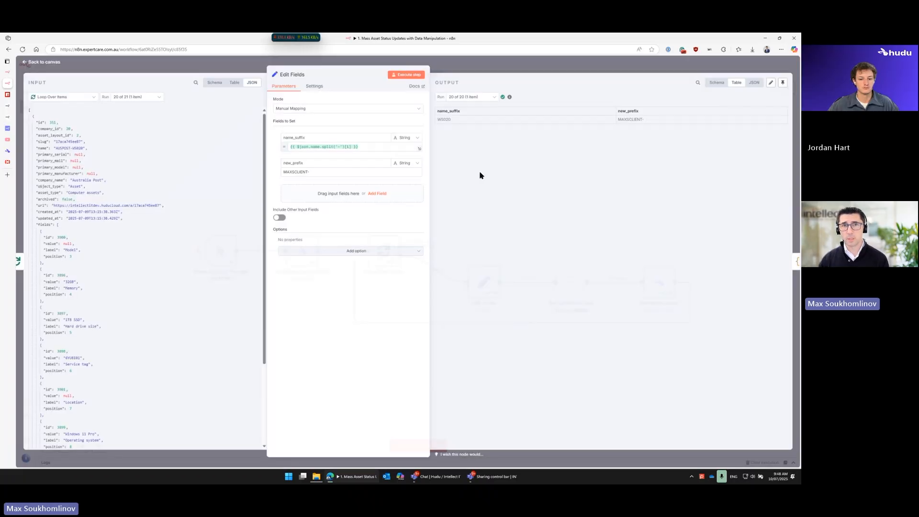
pyautogui.click(484, 98)
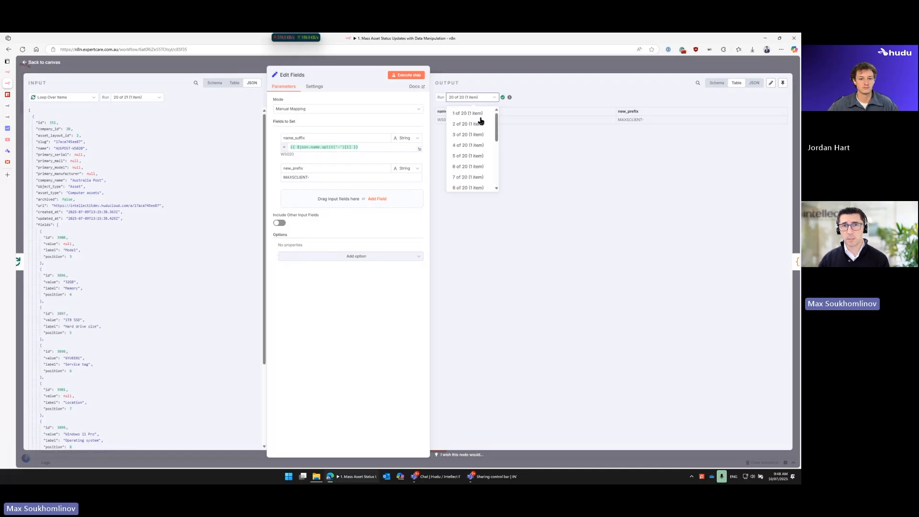
pyautogui.scroll(5, 480, 122)
pyautogui.click(480, 117)
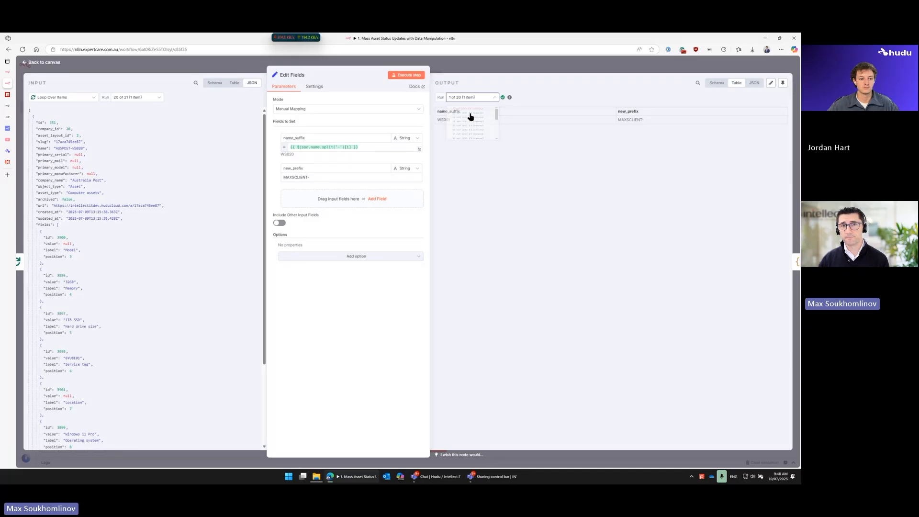
pyautogui.moveTo(451, 120); pyautogui.dragTo(437, 120)
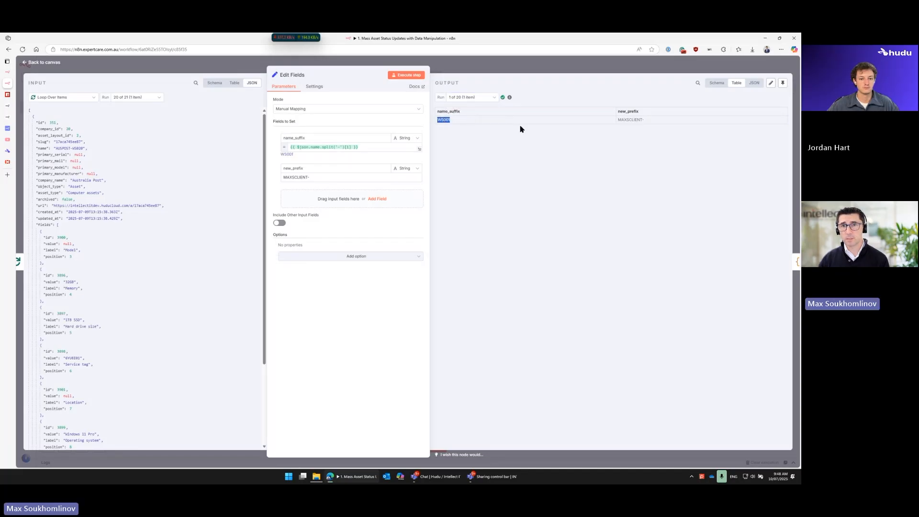
pyautogui.click(653, 121)
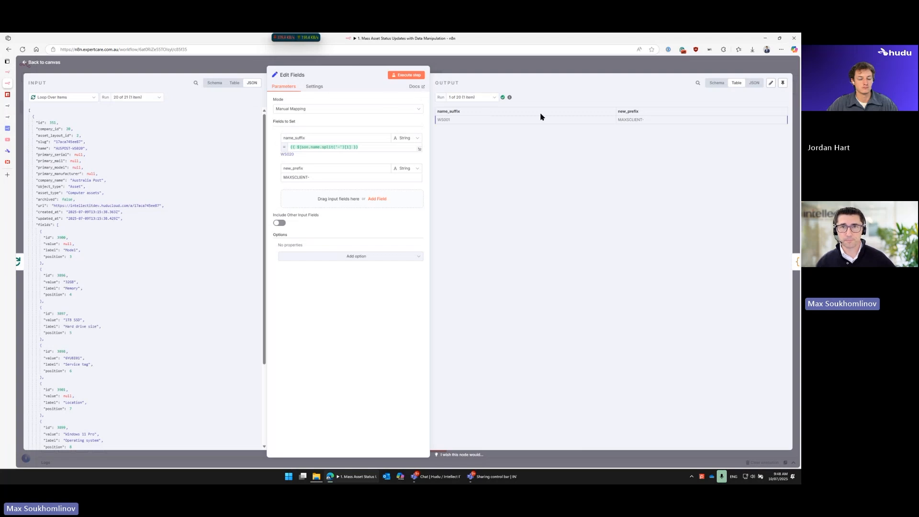
pyautogui.click(538, 70)
# Step: Examine the Asset ID and Asset Name expressions in Update an asset with run 19 of 20 selected, and return to the canvas
pyautogui.doubleClick(661, 292)
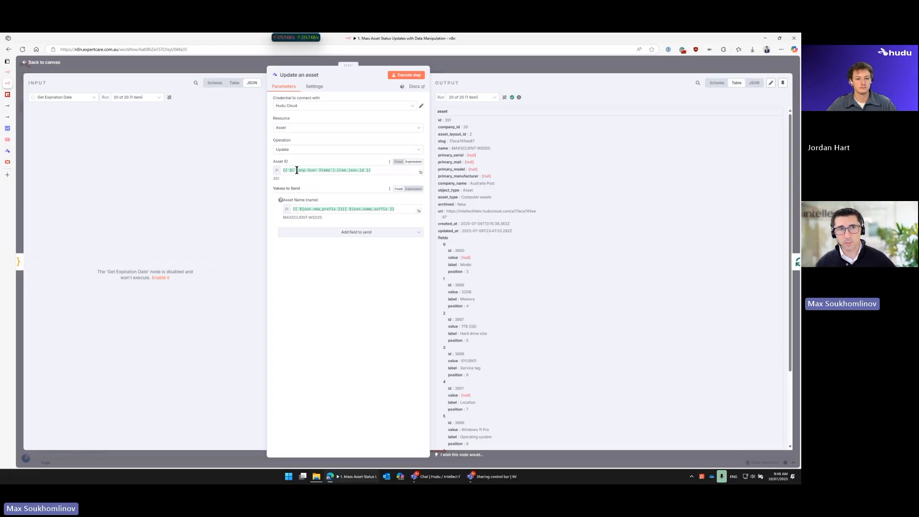
pyautogui.moveTo(297, 171)
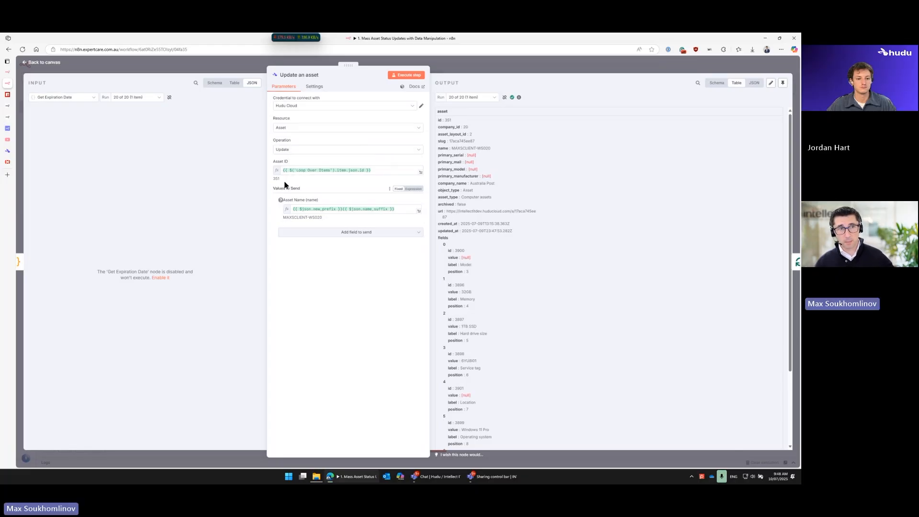
pyautogui.click(150, 97)
pyautogui.click(131, 177)
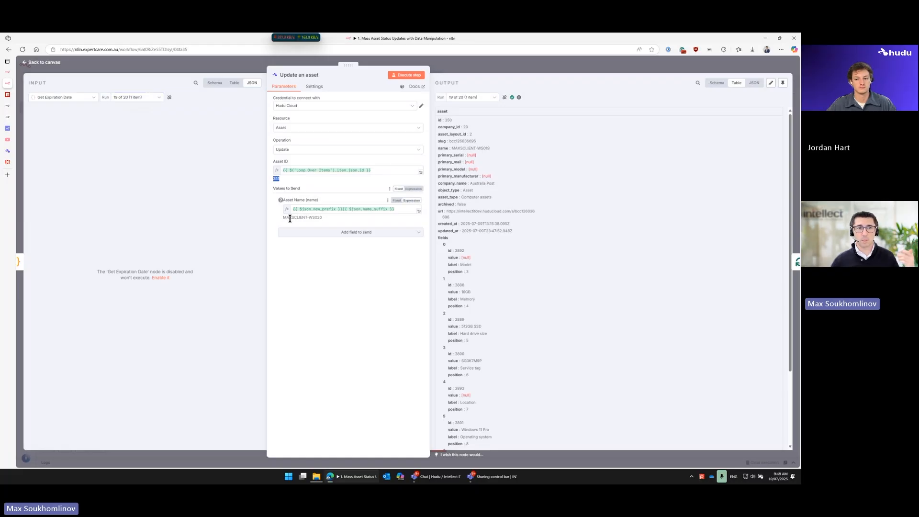
pyautogui.moveTo(284, 220); pyautogui.dragTo(329, 223)
pyautogui.click(325, 224)
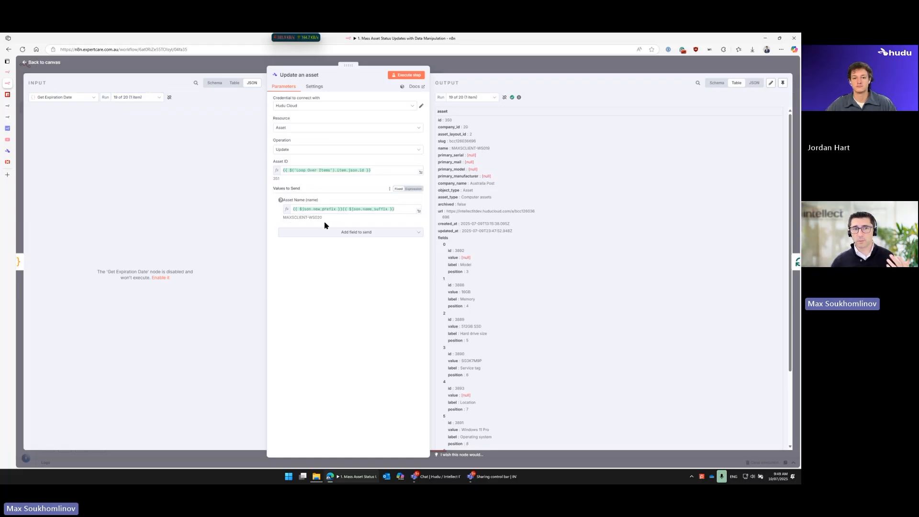
pyautogui.press('Escape')
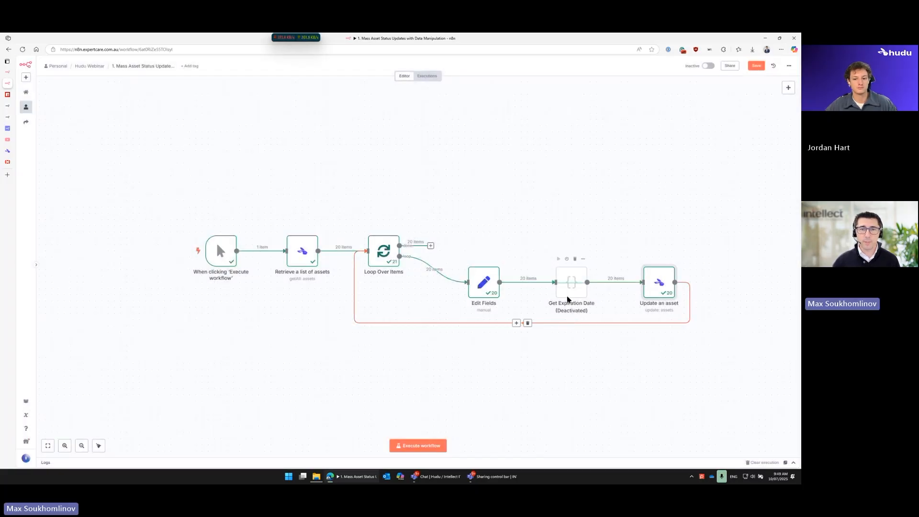
# Step: Set the new_prefix value in the Edit Fields node to AUPOST- and return to the canvas
pyautogui.moveTo(8, 154)
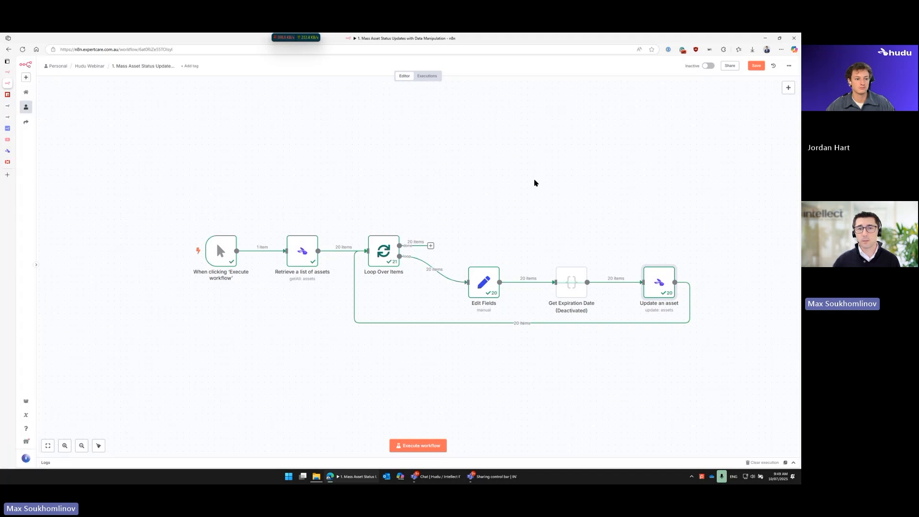
pyautogui.doubleClick(484, 283)
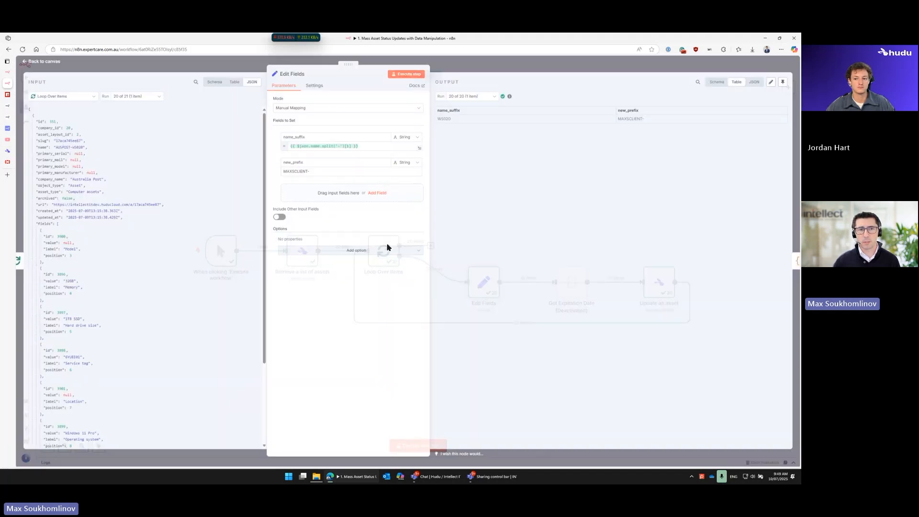
pyautogui.moveTo(307, 174); pyautogui.dragTo(266, 173)
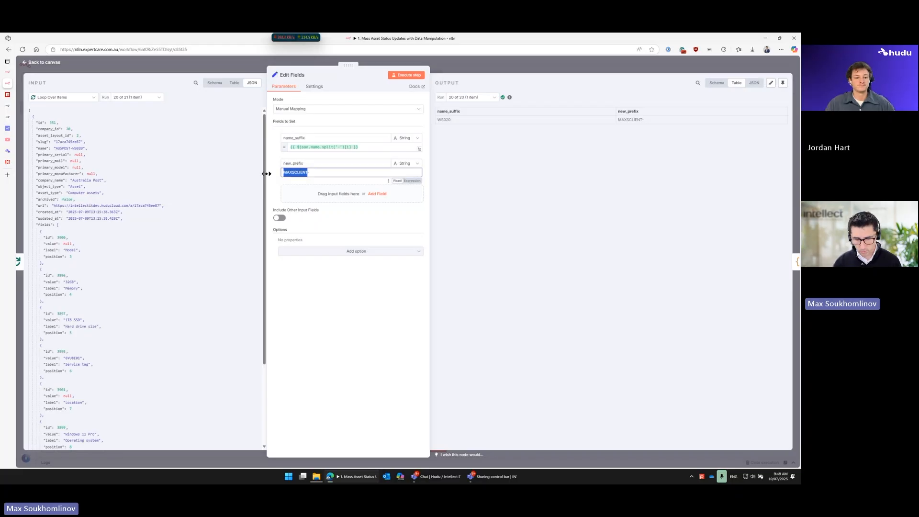
pyautogui.write('AUPOST-')
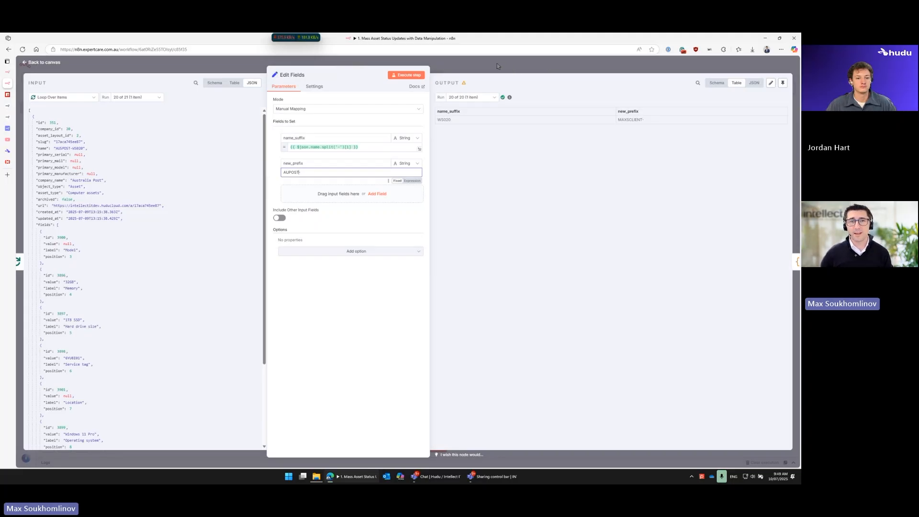
pyautogui.click(497, 63)
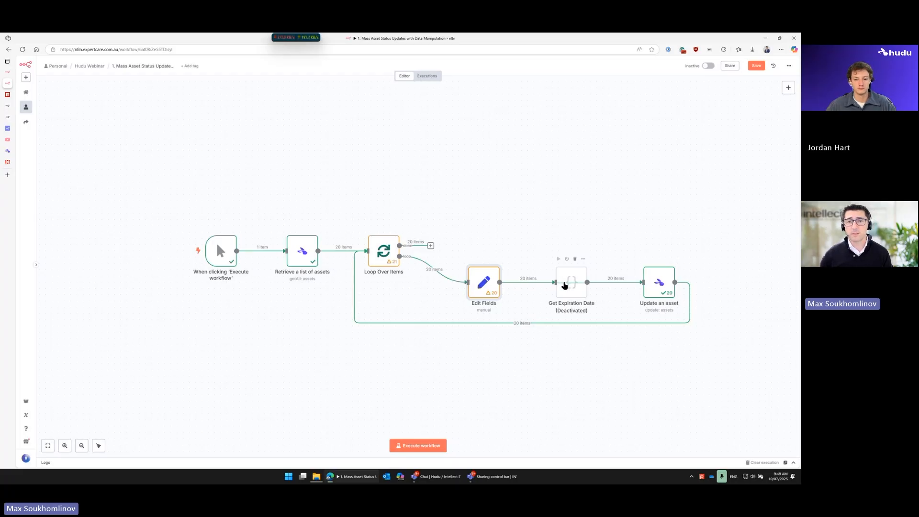
# Step: Check the computer asset names in Hudu, and examine the Service tag field in the Edit Fields input back in n8n
pyautogui.click(8, 154)
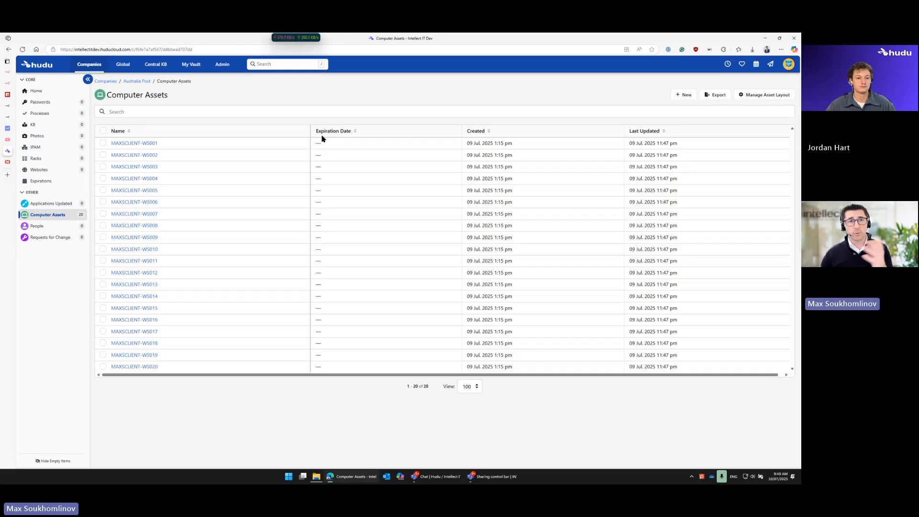
pyautogui.click(20, 85)
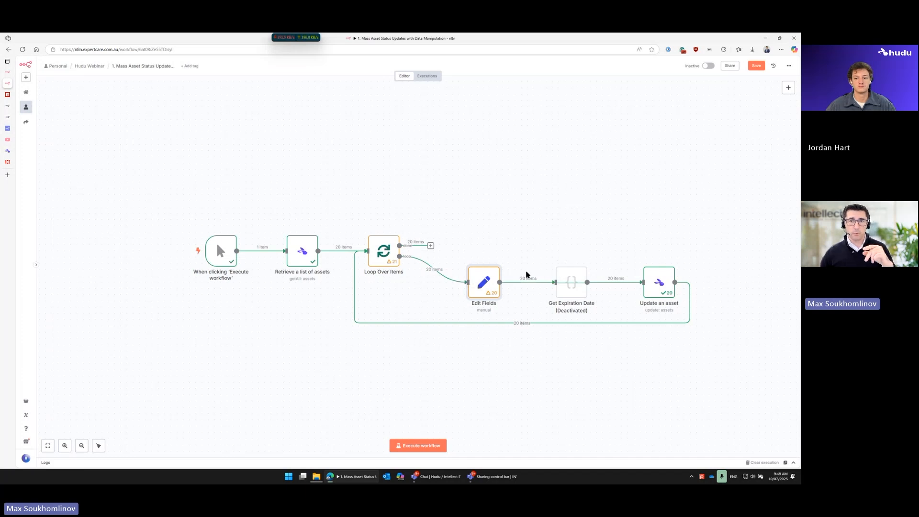
pyautogui.moveTo(581, 291)
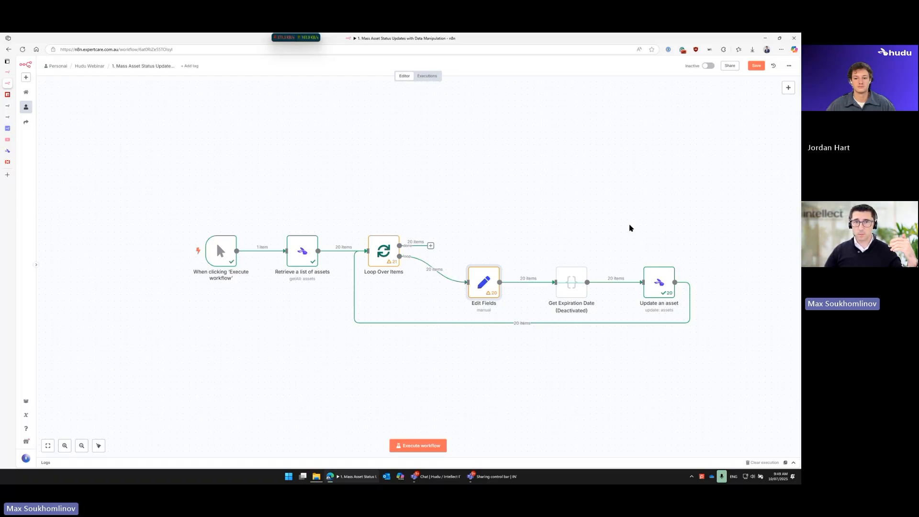
pyautogui.doubleClick(478, 288)
pyautogui.press('Escape')
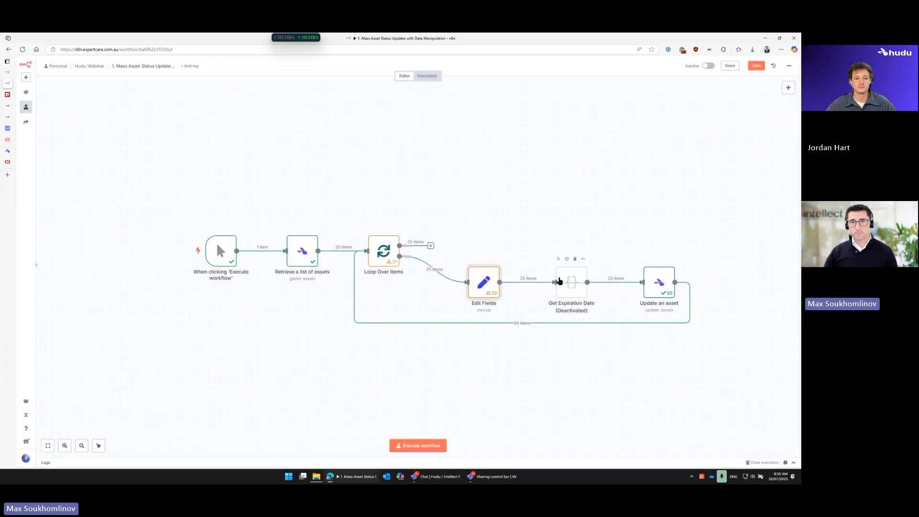
pyautogui.doubleClick(483, 279)
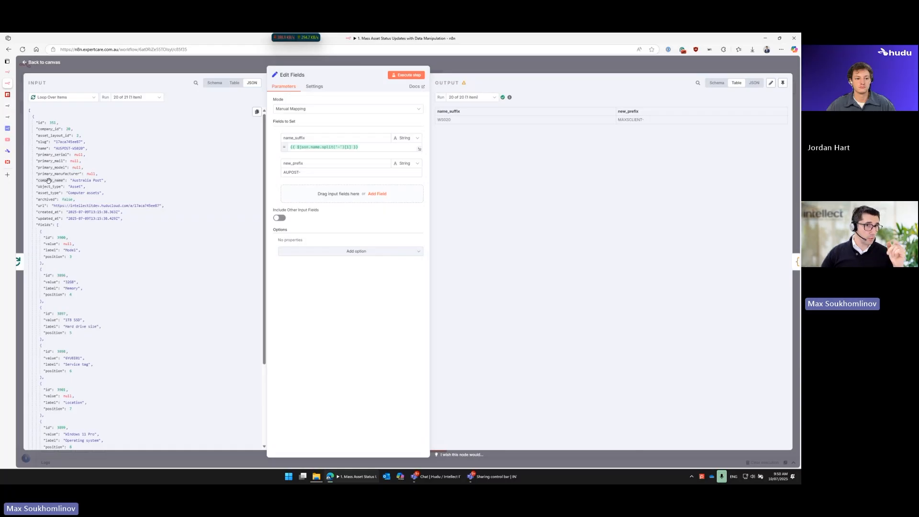
pyautogui.scroll(-2, 51, 217)
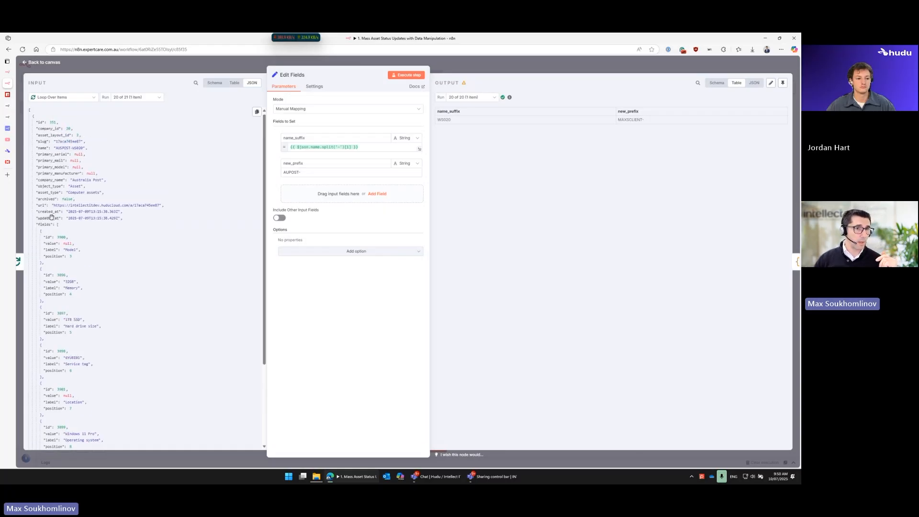
pyautogui.moveTo(66, 280); pyautogui.dragTo(79, 283)
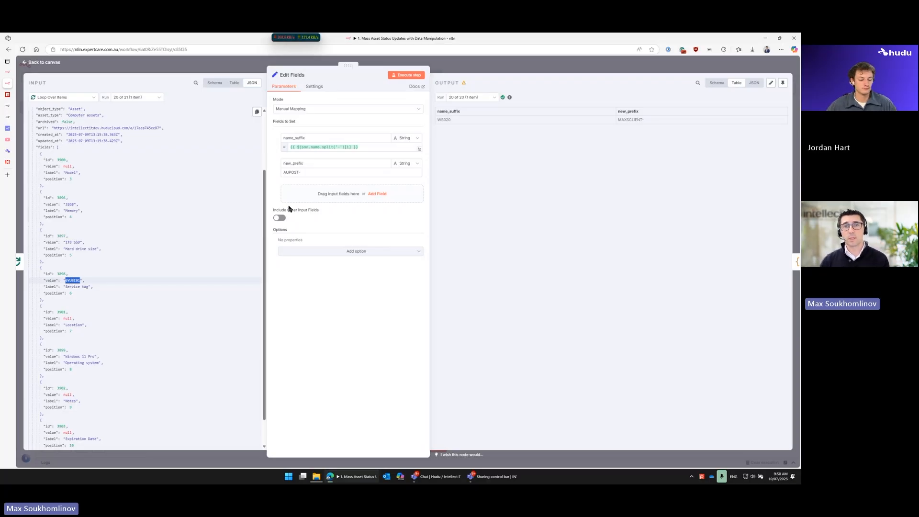
pyautogui.click(485, 71)
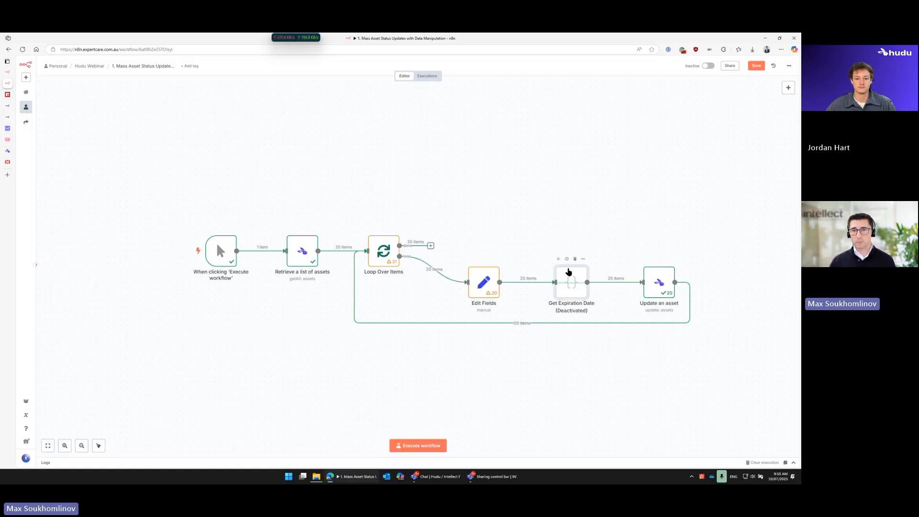
# Step: Activate the Get Expiration Date node and review its JavaScript code that generates random dates
pyautogui.click(567, 259)
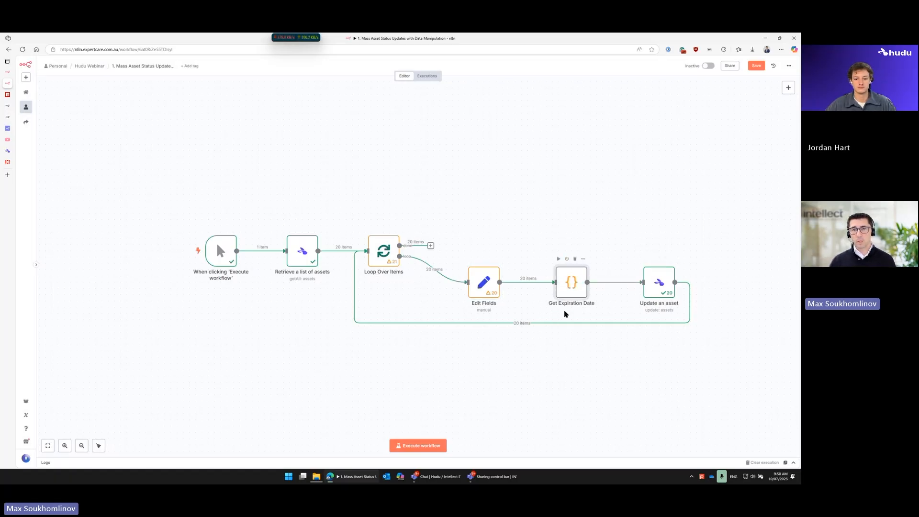
pyautogui.doubleClick(574, 282)
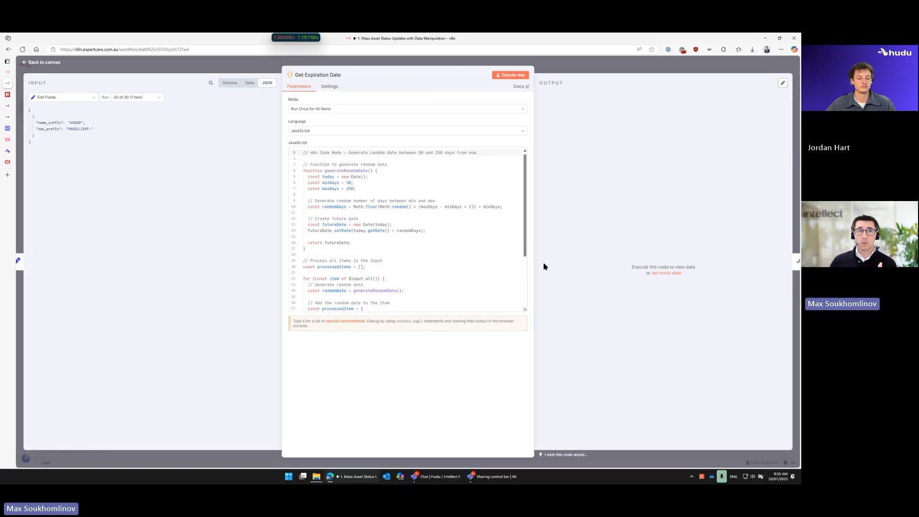
pyautogui.click(353, 133)
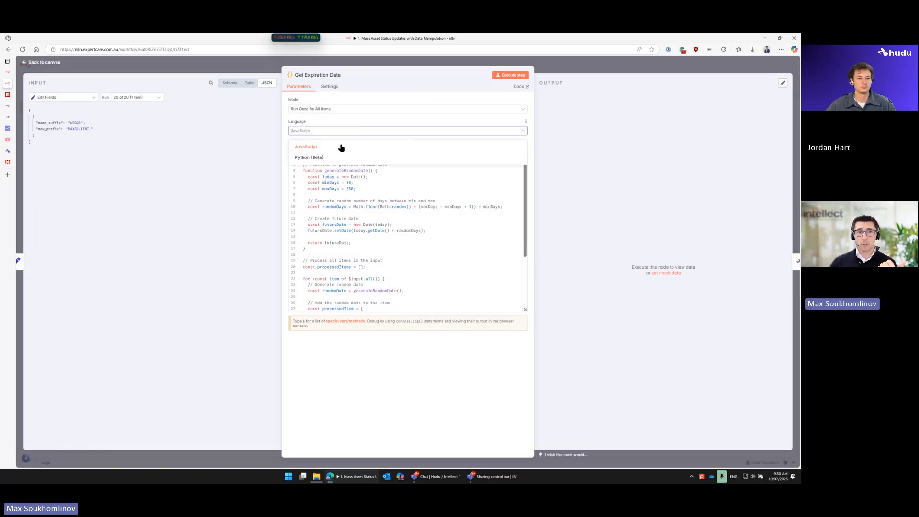
pyautogui.click(325, 120)
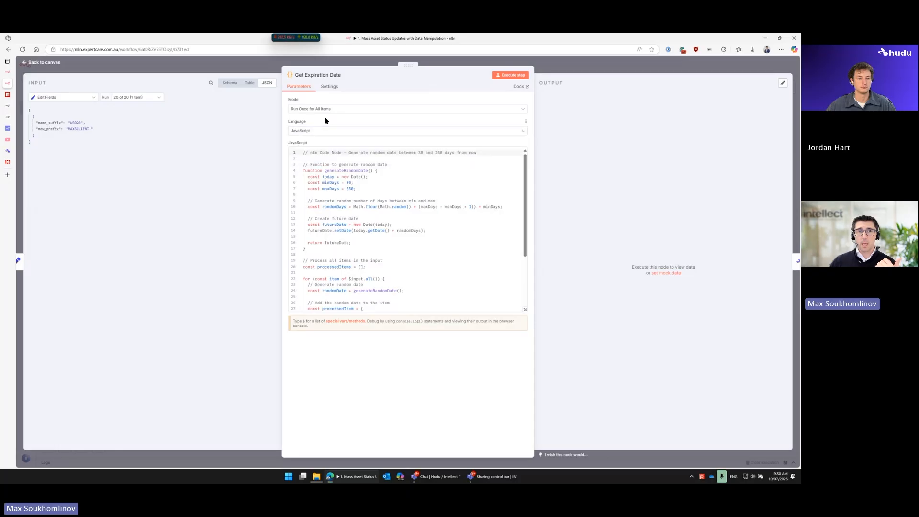
pyautogui.click(324, 182)
pyautogui.scroll(-2, 324, 183)
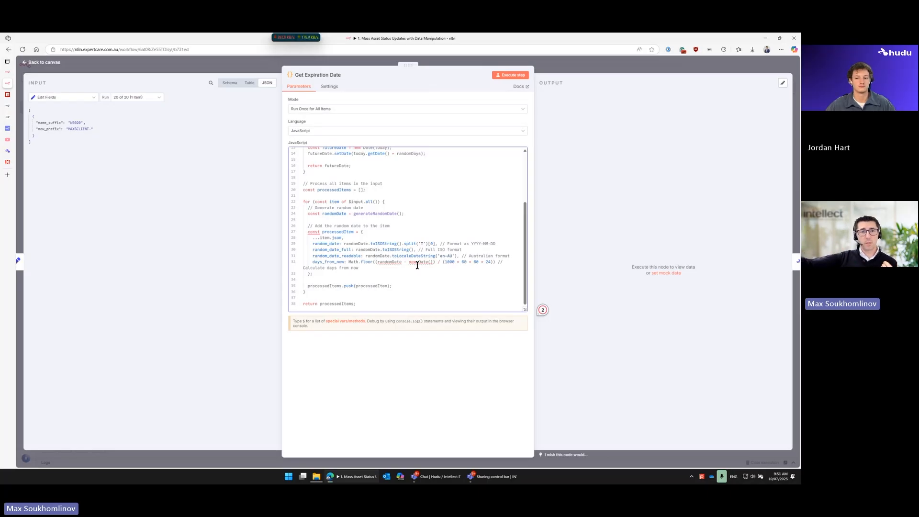
pyautogui.click(586, 69)
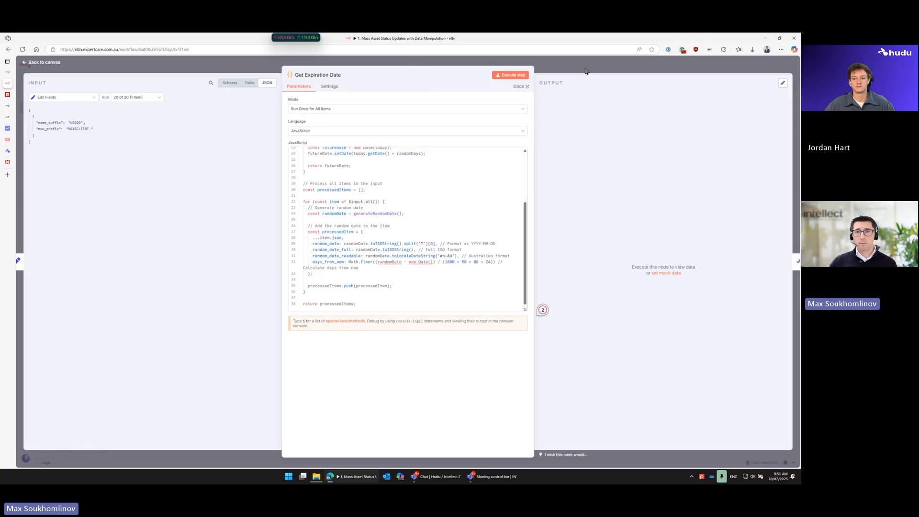
# Step: Execute the workflow up to Get Expiration Date, and inspect the random_date_readable column in its output
pyautogui.click(558, 259)
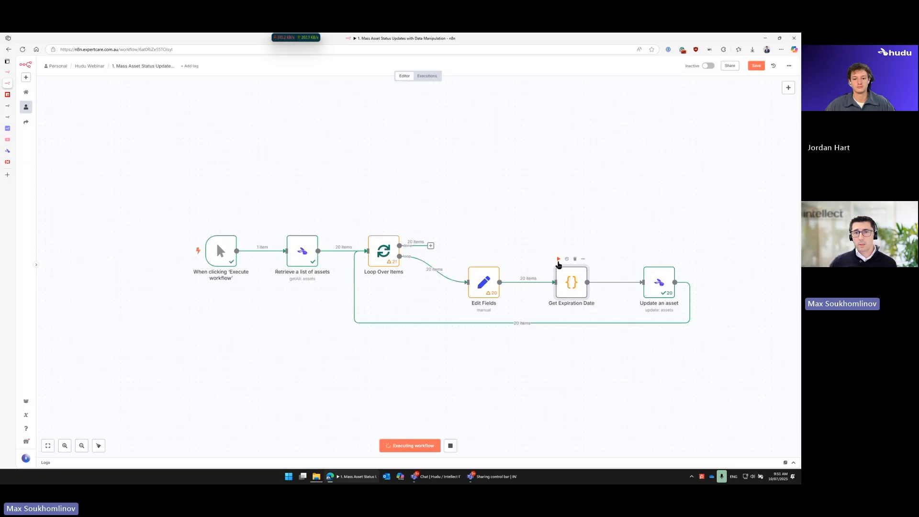
pyautogui.doubleClick(569, 278)
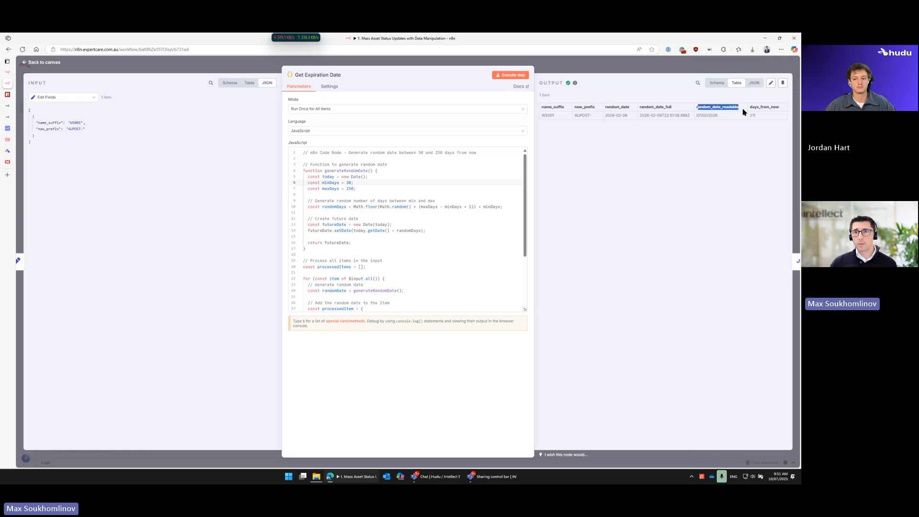
pyautogui.click(631, 69)
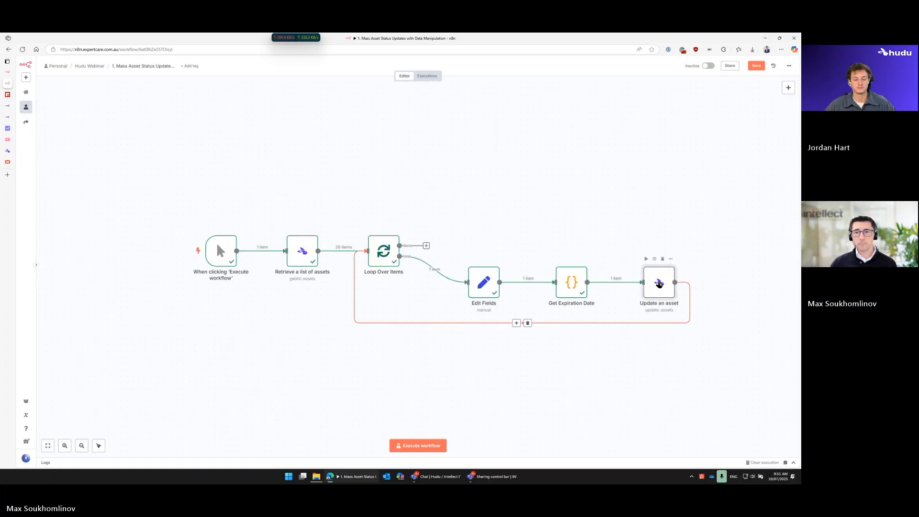
# Step: Add the Expiration Date field to the Update an asset node and map it to random_date_full from the Get Expiration Date input
pyautogui.doubleClick(646, 280)
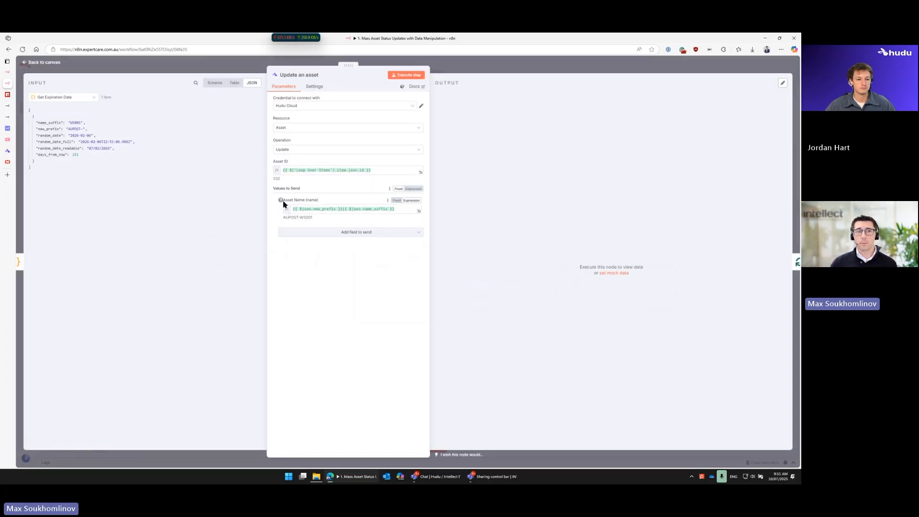
pyautogui.click(300, 233)
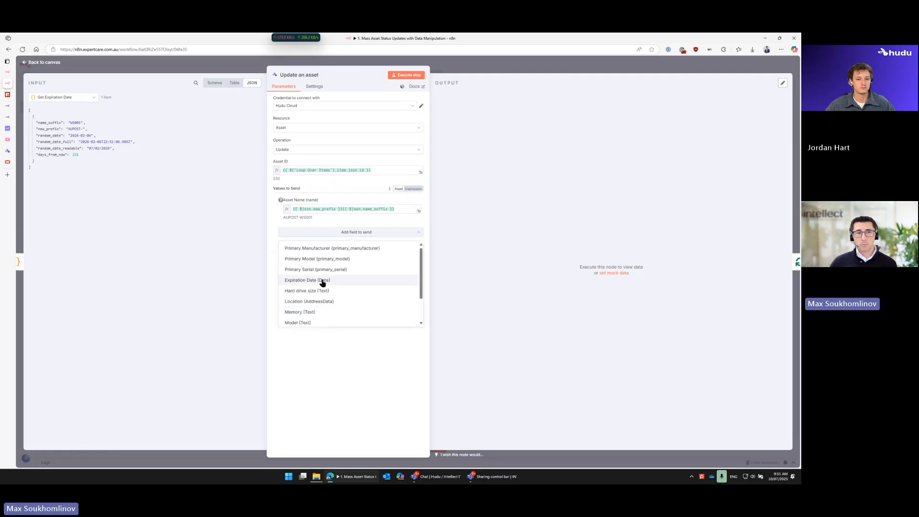
pyautogui.click(335, 281)
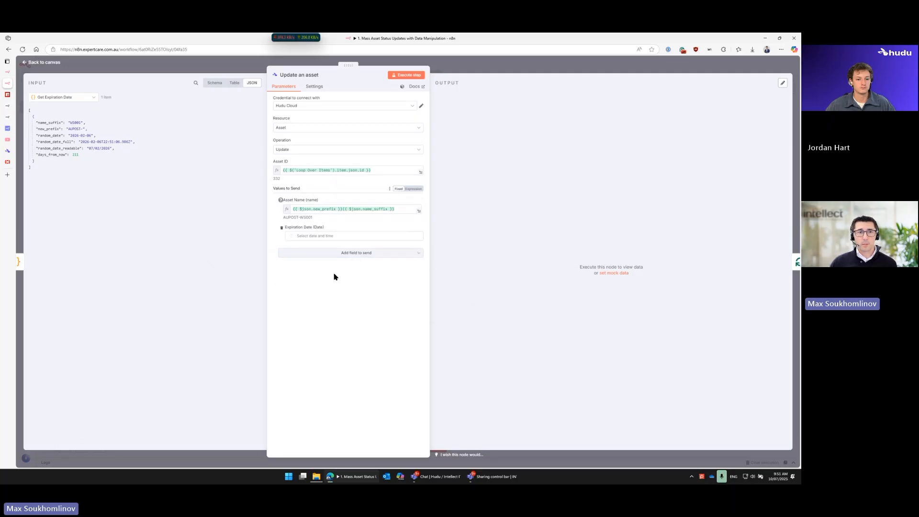
pyautogui.click(414, 229)
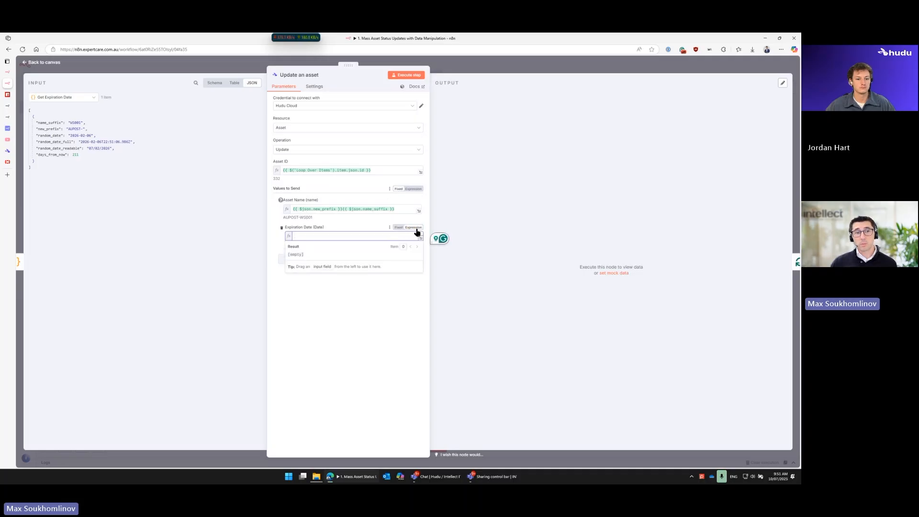
pyautogui.click(320, 345)
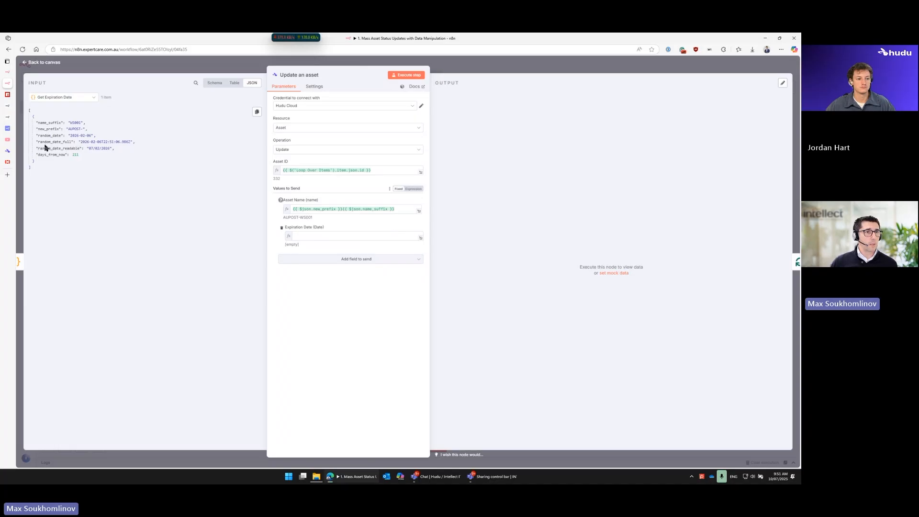
pyautogui.moveTo(39, 142); pyautogui.dragTo(313, 239)
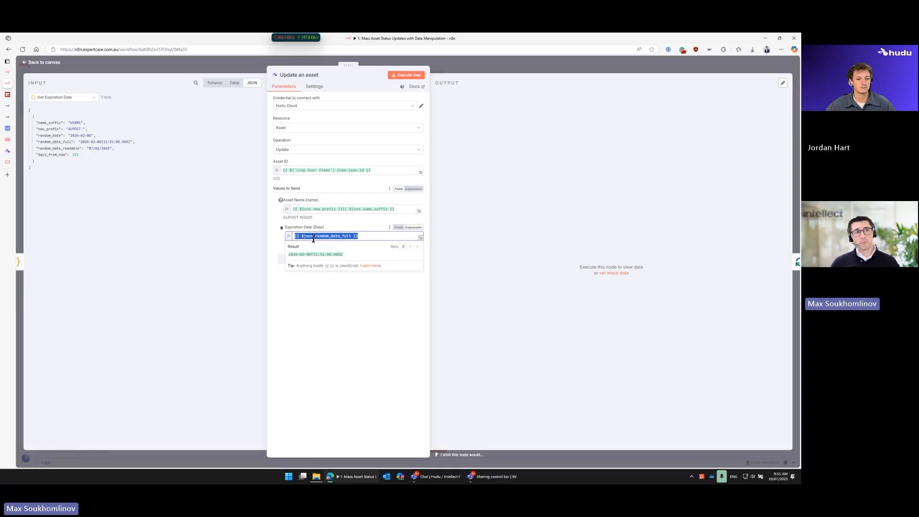
pyautogui.click(349, 303)
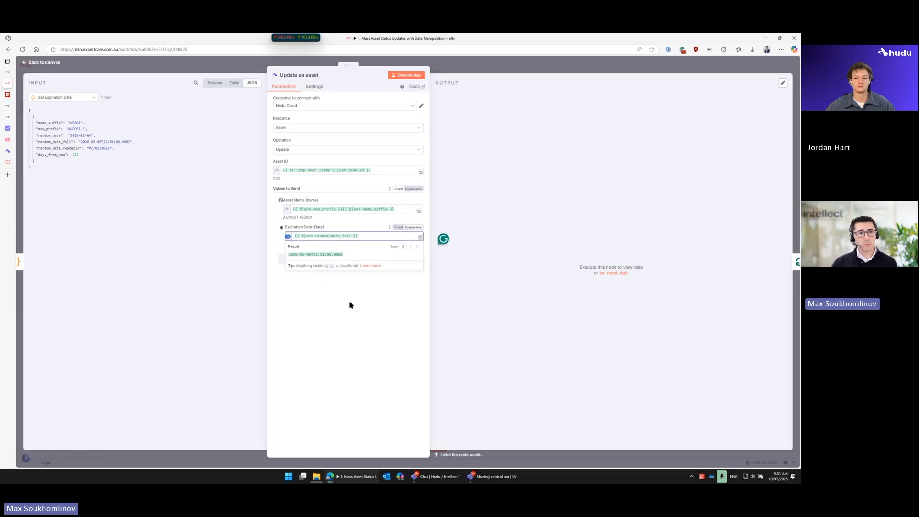
pyautogui.moveTo(285, 245); pyautogui.dragTo(343, 252)
pyautogui.click(385, 219)
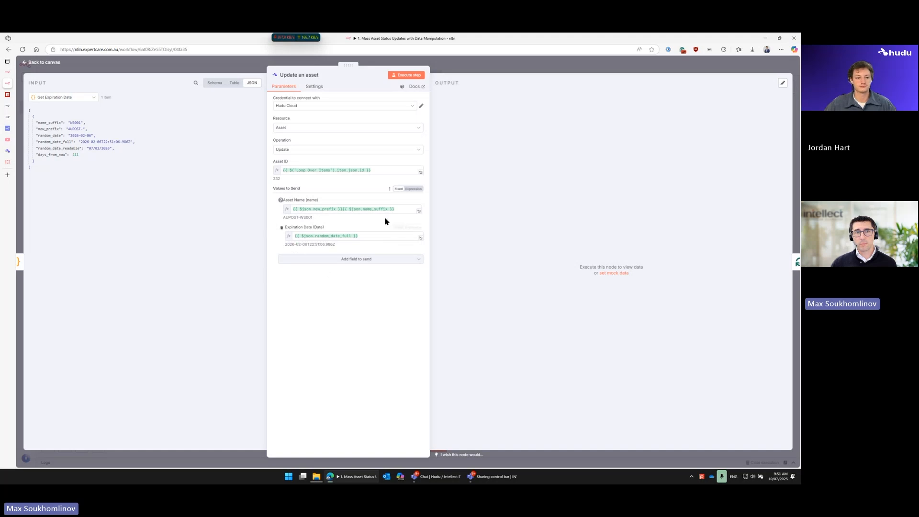
# Step: Return to the canvas, save the workflow and execute it in full
pyautogui.click(448, 69)
pyautogui.click(758, 67)
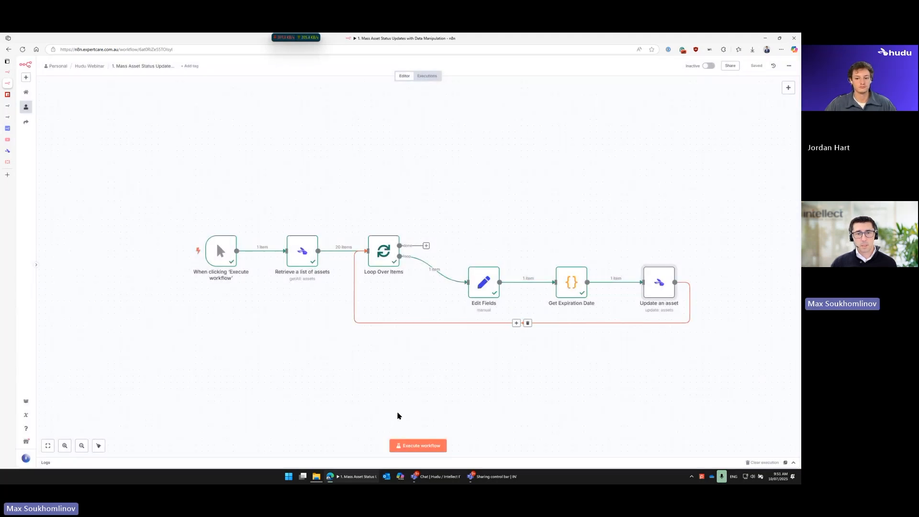
pyautogui.click(431, 449)
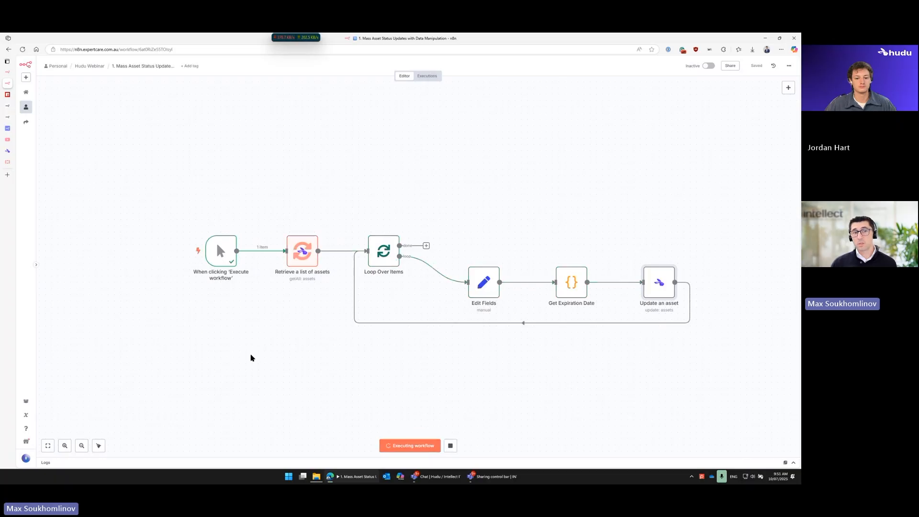
# Step: Check the names and expiration dates in Hudu's Computer Assets list, refreshing it and checking the workflow run in n8n
pyautogui.click(8, 152)
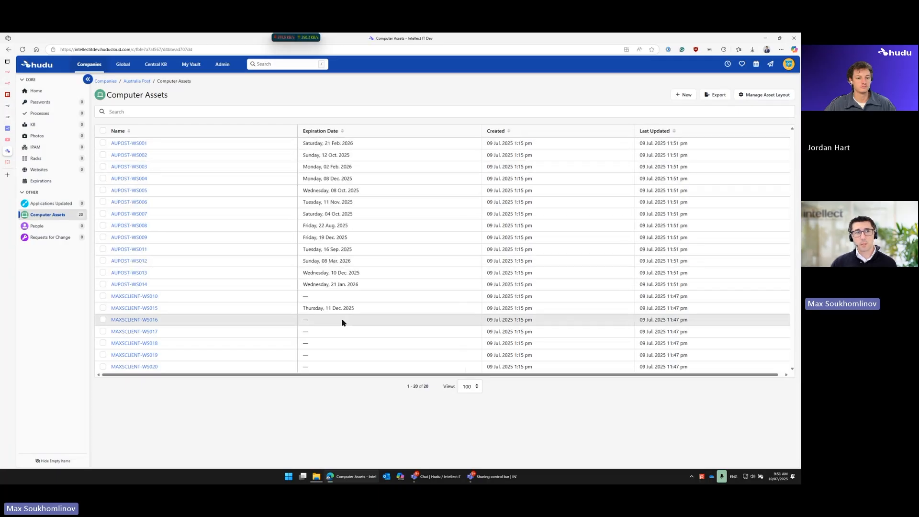
pyautogui.click(20, 50)
pyautogui.click(6, 83)
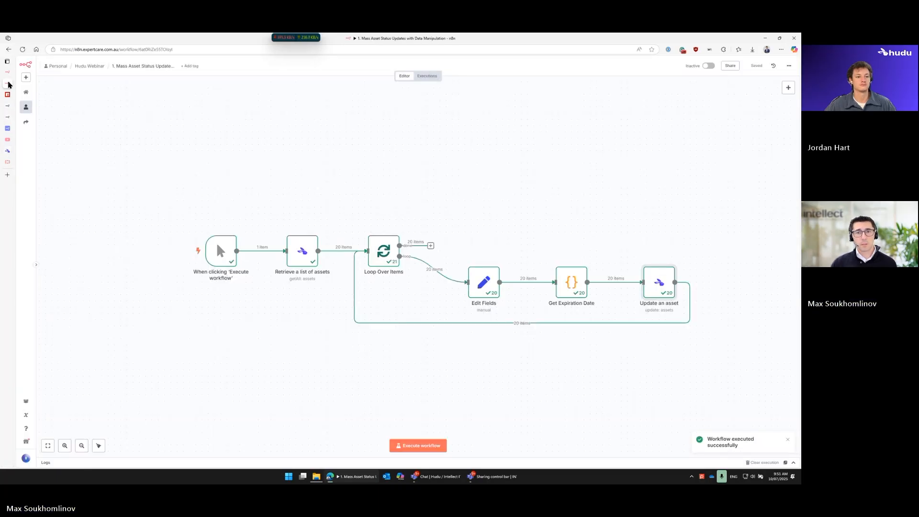
pyautogui.click(7, 150)
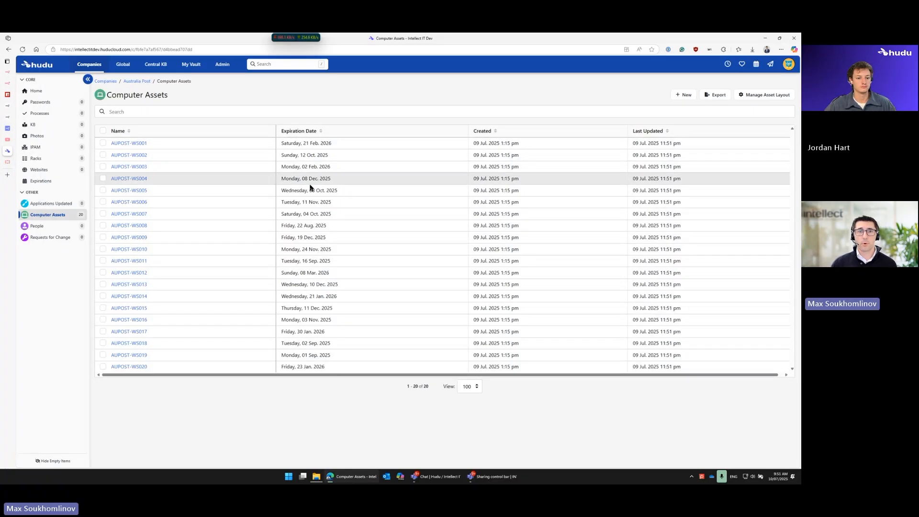
# Step: Back in n8n, examine the Asset Name expression of the Update an asset node in the expanded expression editor
pyautogui.click(8, 83)
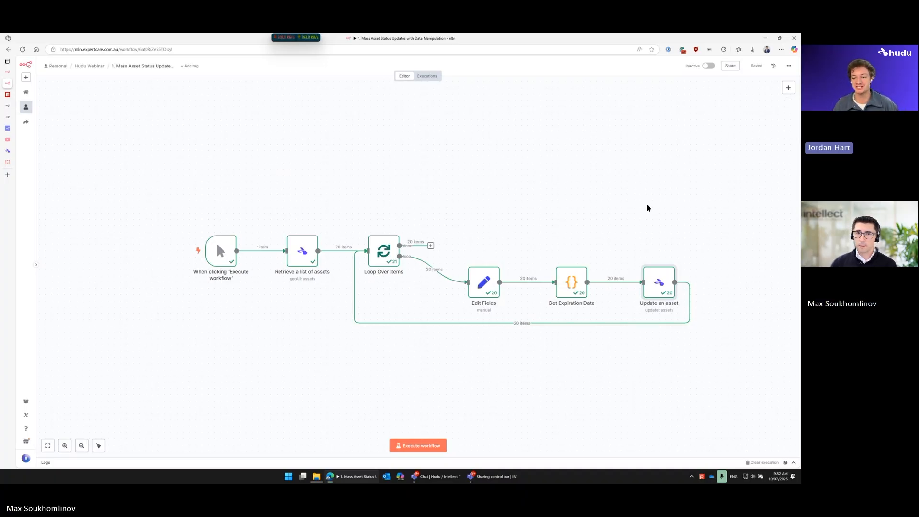
pyautogui.doubleClick(660, 290)
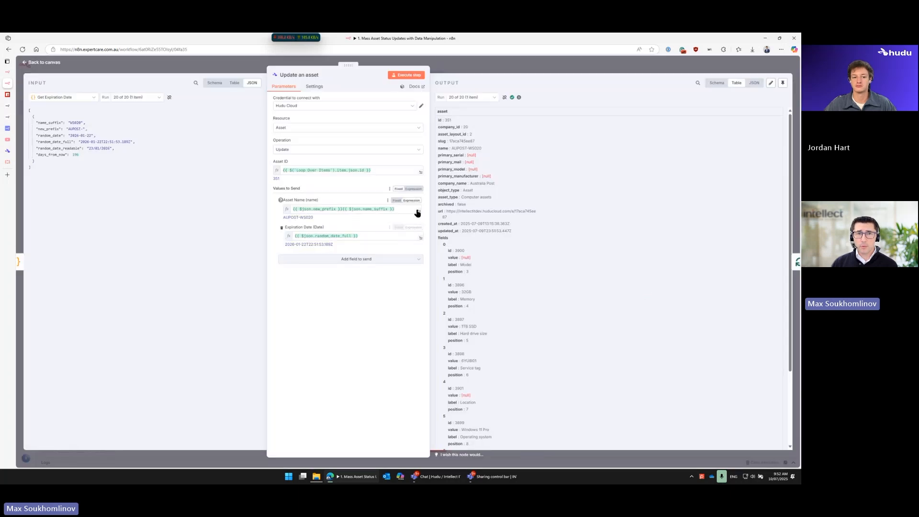
pyautogui.click(420, 213)
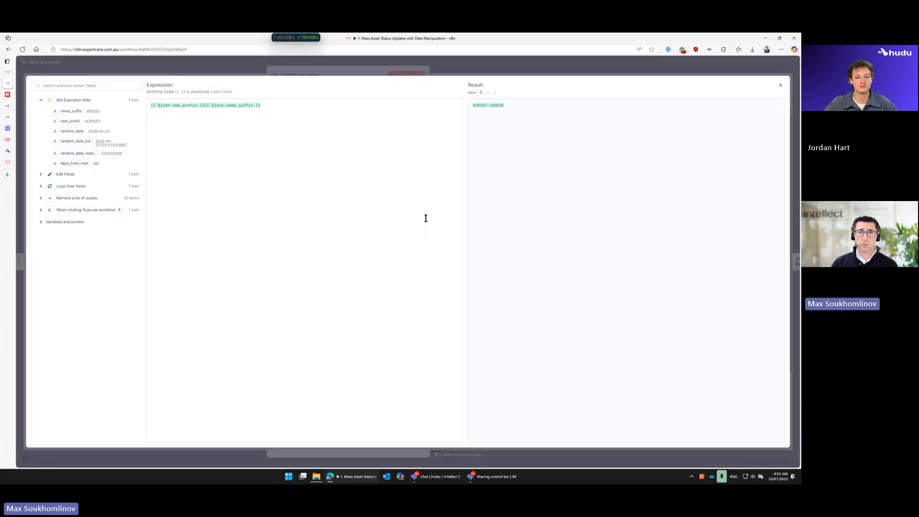
pyautogui.click(255, 105)
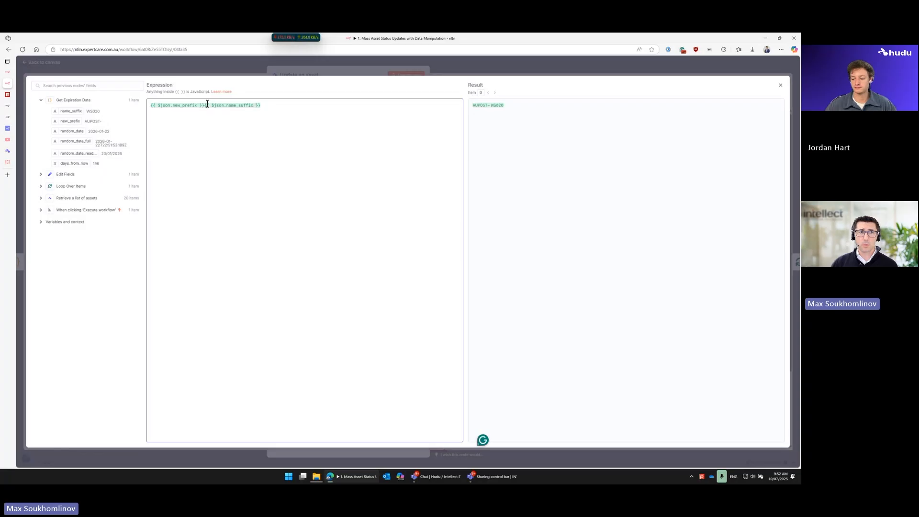
pyautogui.moveTo(205, 105); pyautogui.dragTo(262, 103)
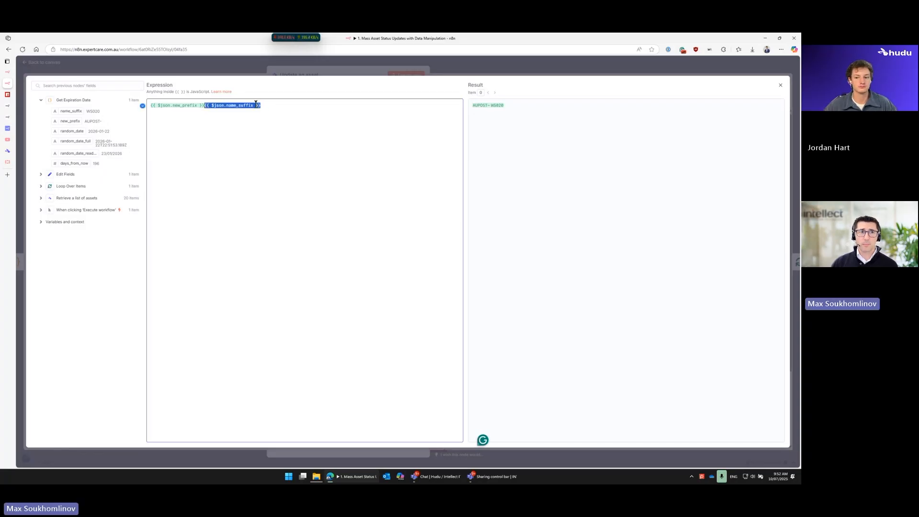
pyautogui.press('Escape')
# Step: Start an extra {{ }} expression in the Asset ID field to browse its suggestions, remove it and return to the canvas
pyautogui.click(384, 170)
pyautogui.write('{{')
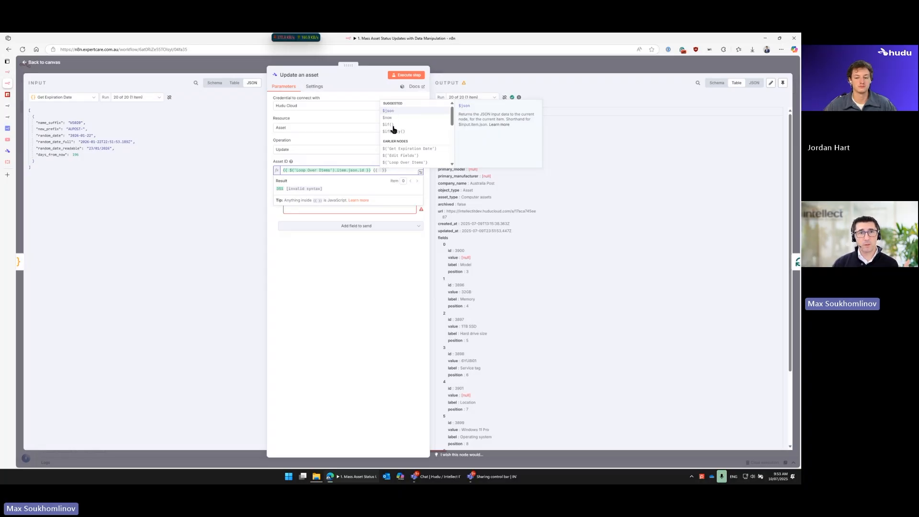
pyautogui.scroll(-2, 392, 124)
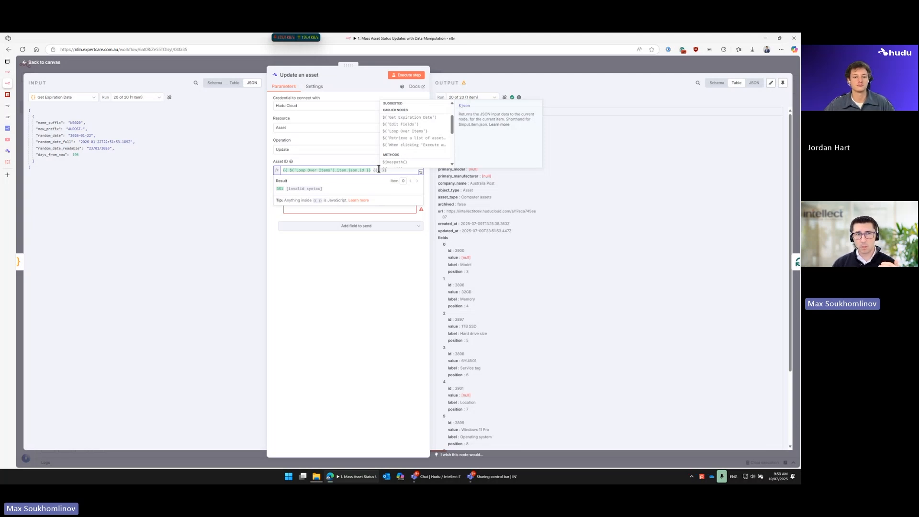
pyautogui.moveTo(373, 170); pyautogui.dragTo(392, 171)
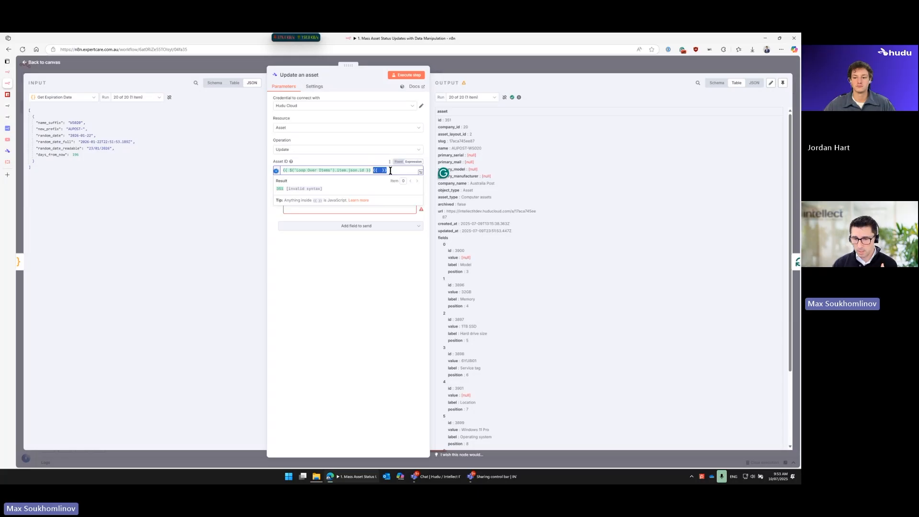
pyautogui.press('BackSpace')
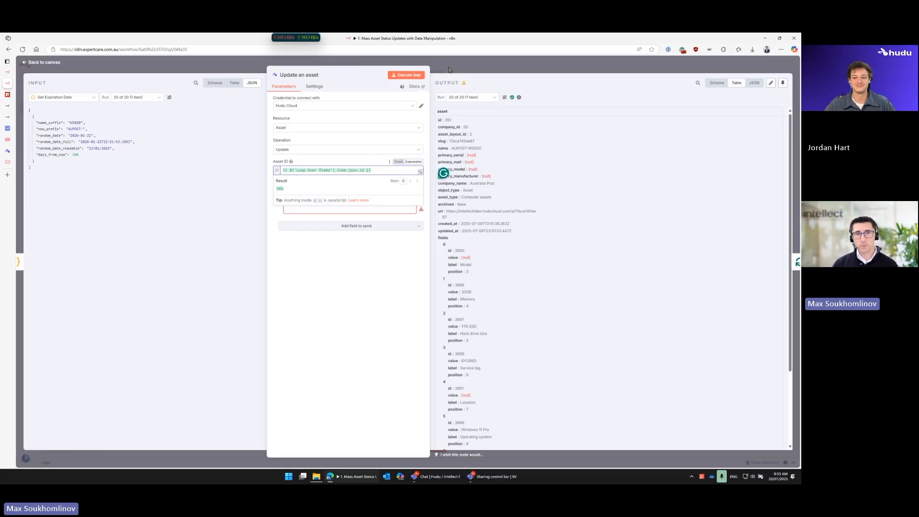
pyautogui.click(453, 63)
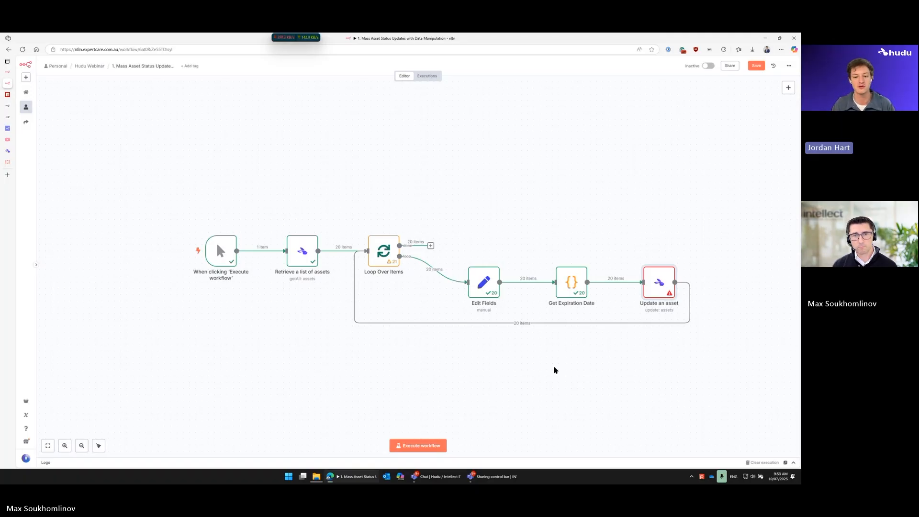
# Step: Move the trigger and Retrieve a list of assets nodes away from Loop Over Items, and review the loop node's settings
pyautogui.moveTo(220, 250); pyautogui.dragTo(153, 250)
pyautogui.moveTo(292, 256); pyautogui.dragTo(217, 256)
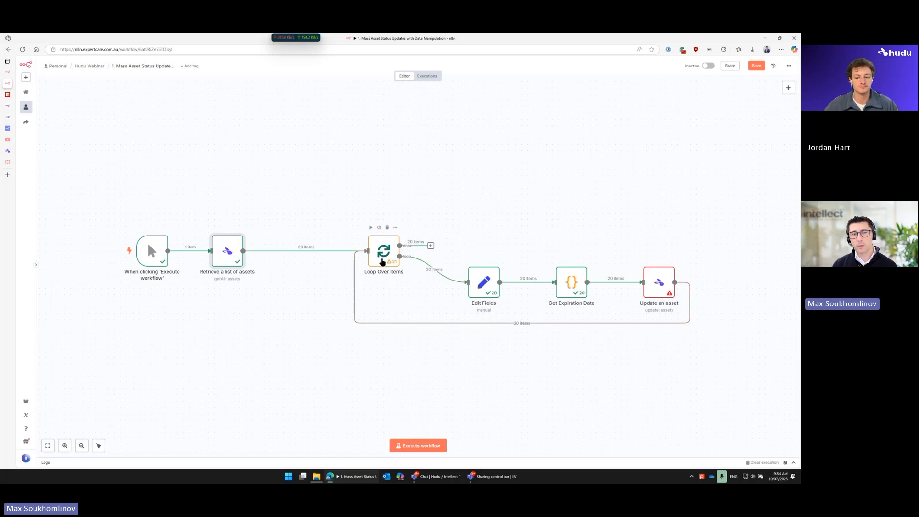
pyautogui.doubleClick(383, 261)
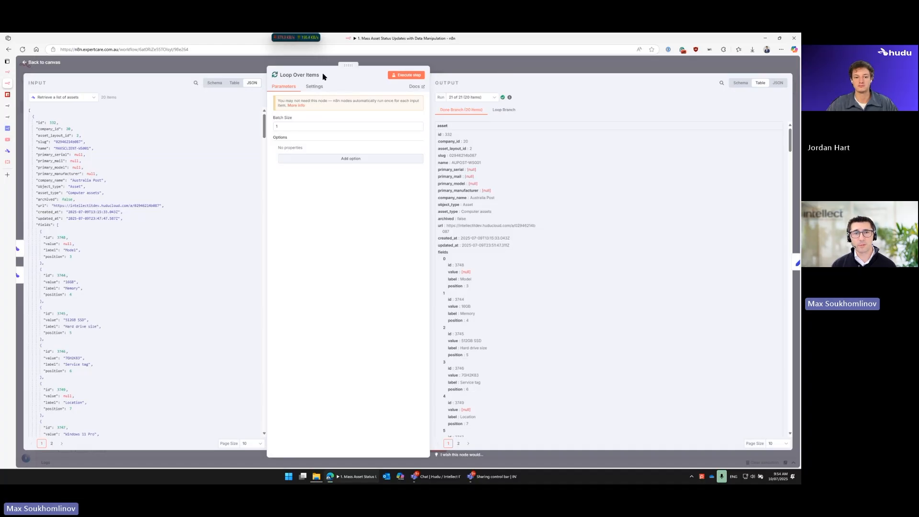
pyautogui.click(487, 69)
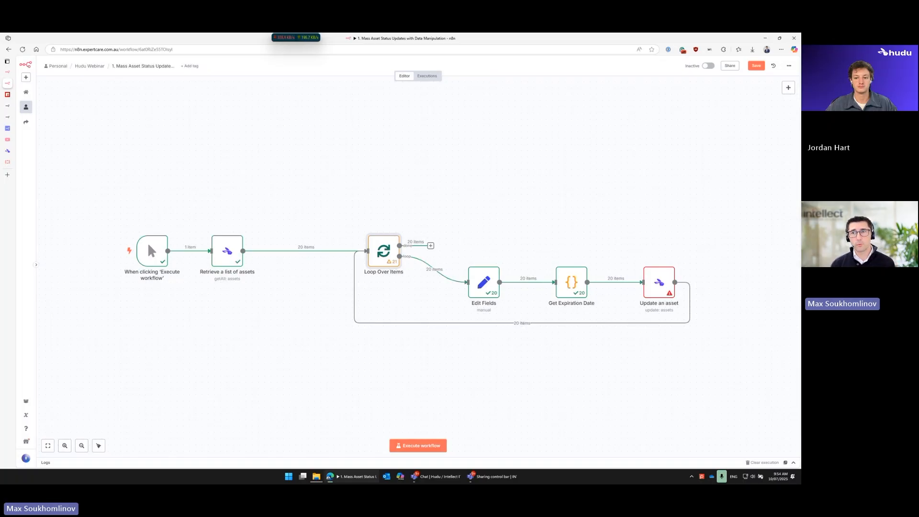
# Step: Examine the available Flow nodes in the node library
pyautogui.click(787, 91)
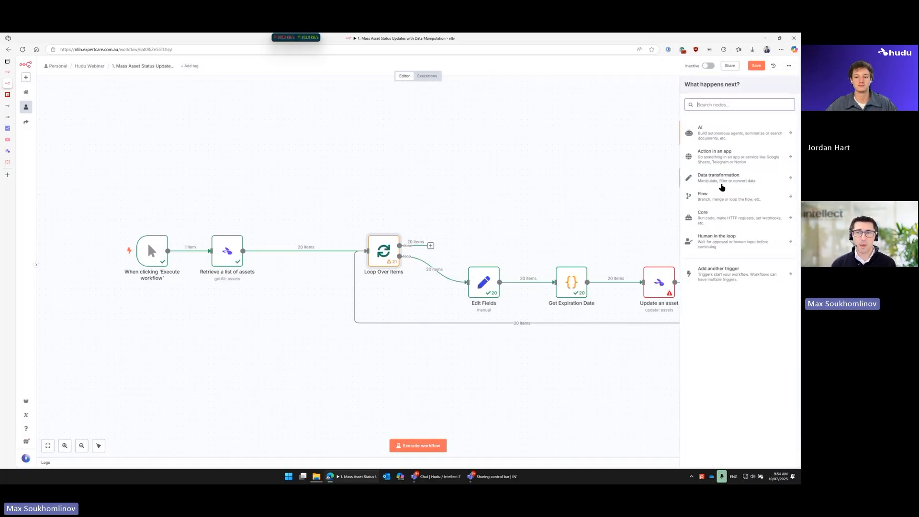
pyautogui.click(717, 198)
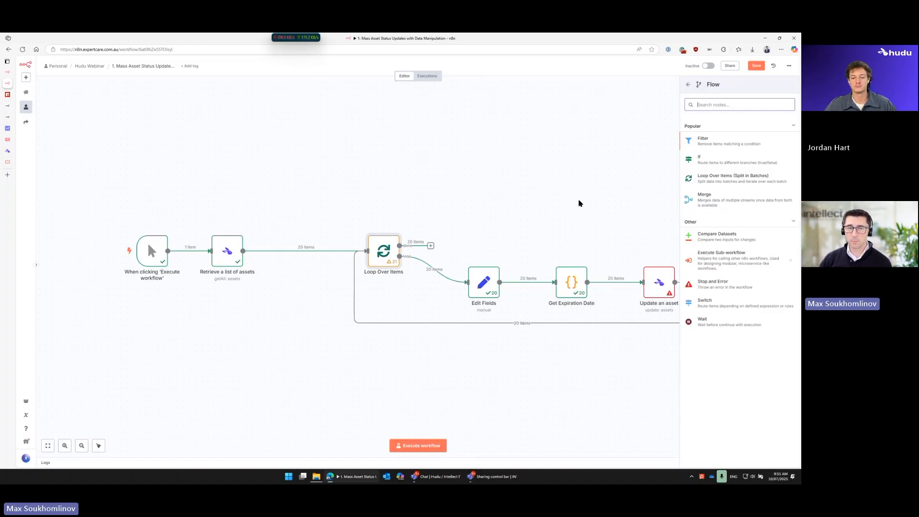
# Step: Select the trigger and Retrieve a list of assets nodes together and move them closer to Loop Over Items
pyautogui.moveTo(98, 205)
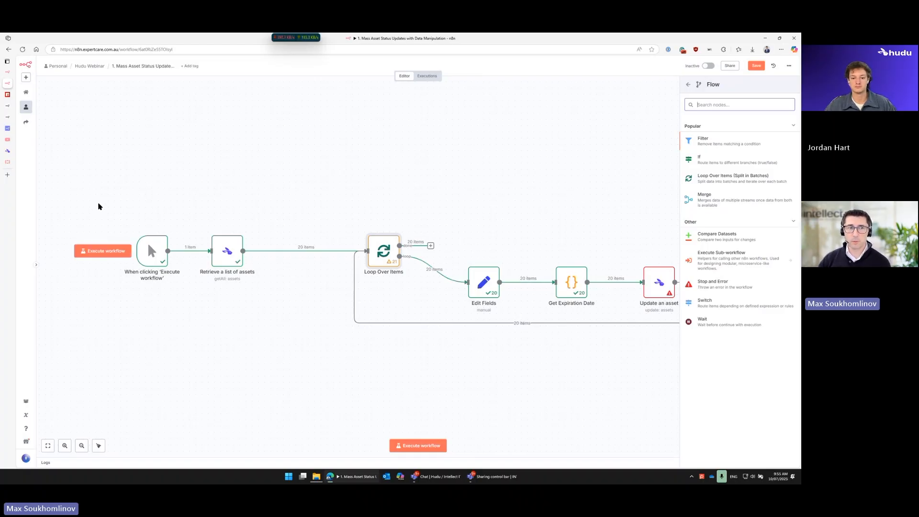
pyautogui.moveTo(90, 208); pyautogui.dragTo(255, 309)
pyautogui.moveTo(227, 246); pyautogui.dragTo(283, 246)
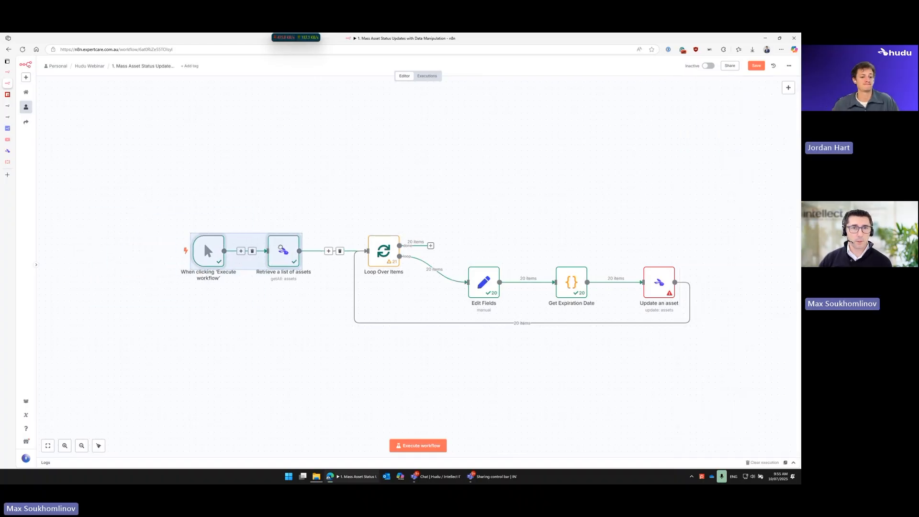
# Step: View the n8n Quick Start Tutorial page on YouTube, check its address, and return to the n8n workflow
pyautogui.moveTo(8, 142)
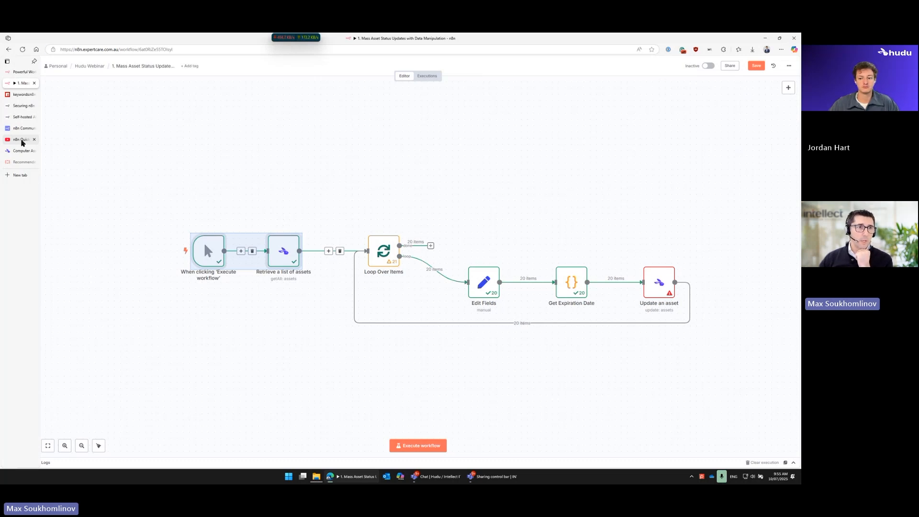
pyautogui.click(22, 139)
pyautogui.scroll(-2, 78, 406)
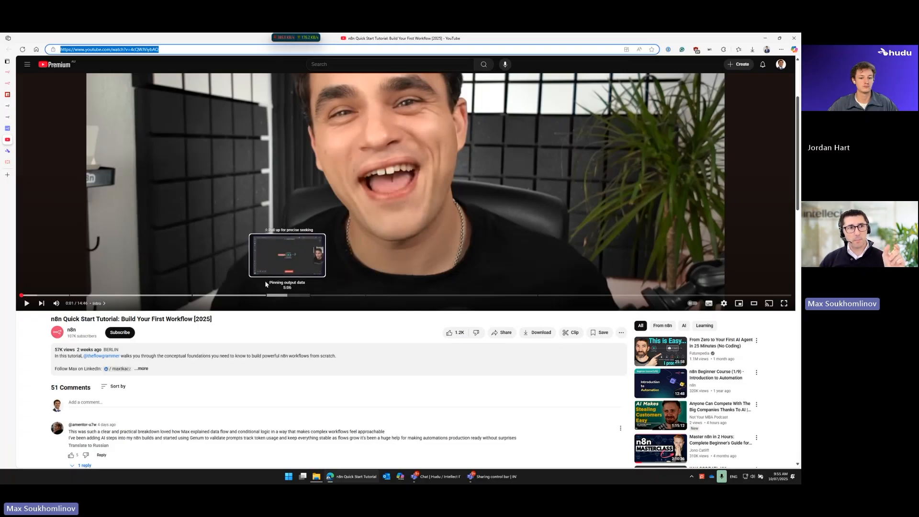
pyautogui.moveTo(9, 84)
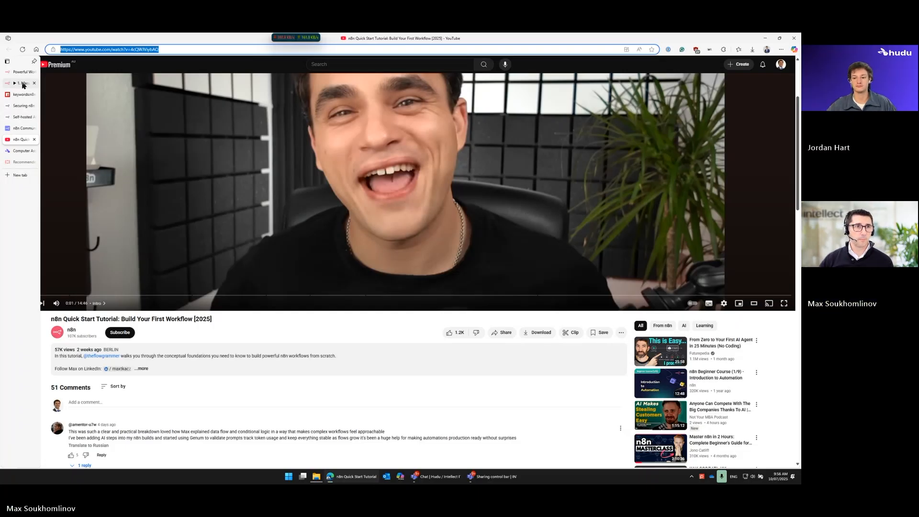
pyautogui.click(108, 51)
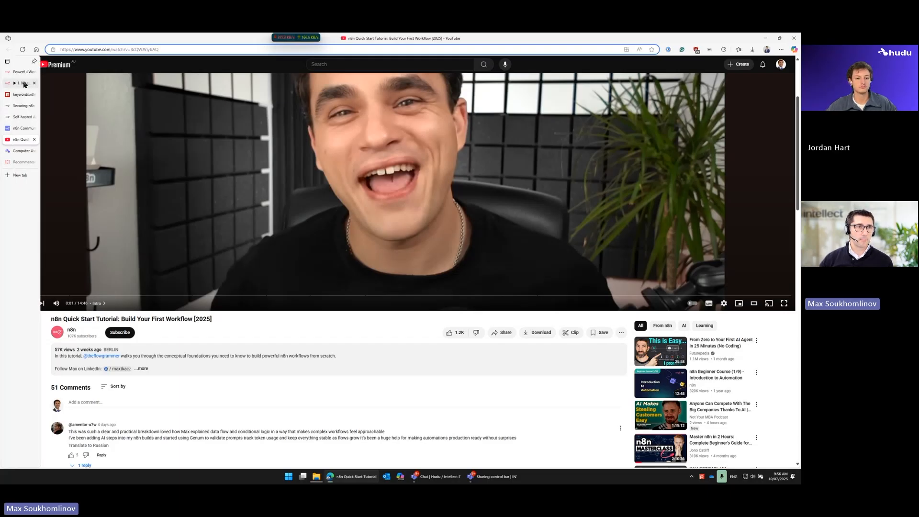
pyautogui.click(23, 85)
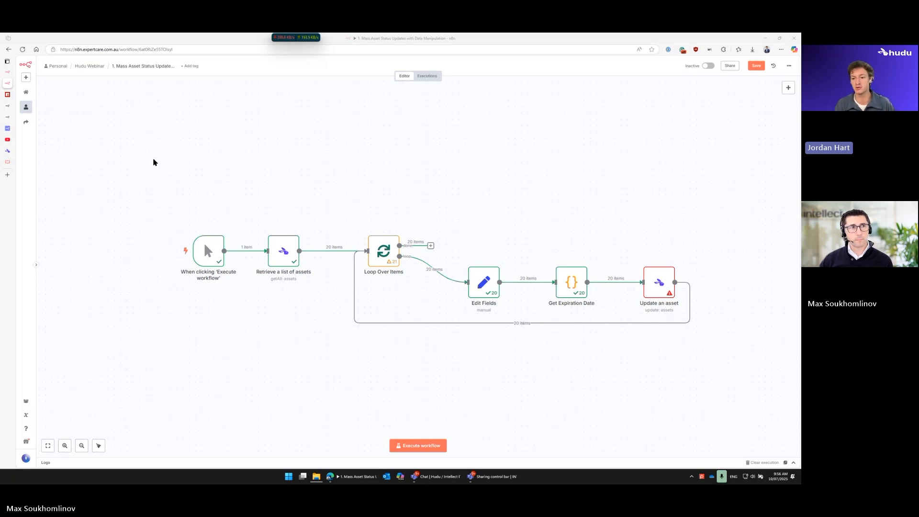
# Step: Open the workflow templates library on the n8n website and browse its categories and featured templates
pyautogui.moveTo(15, 84)
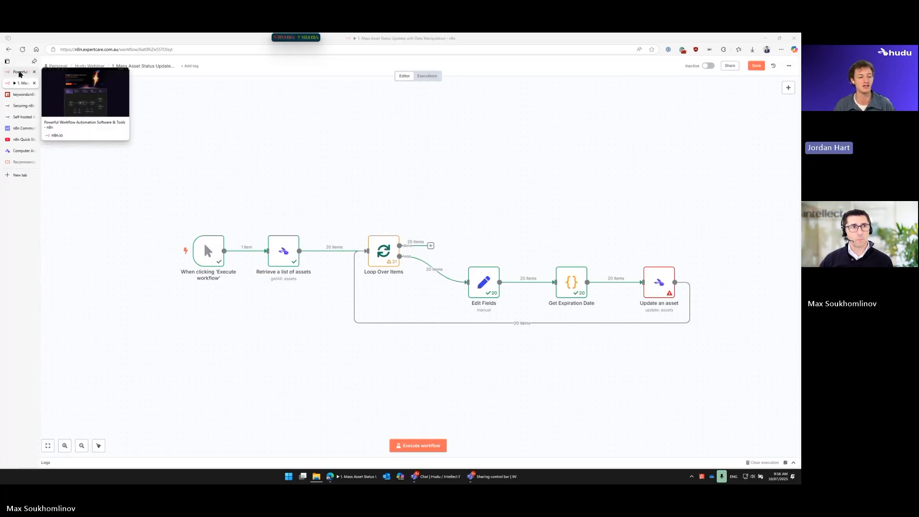
pyautogui.click(20, 72)
pyautogui.moveTo(111, 73)
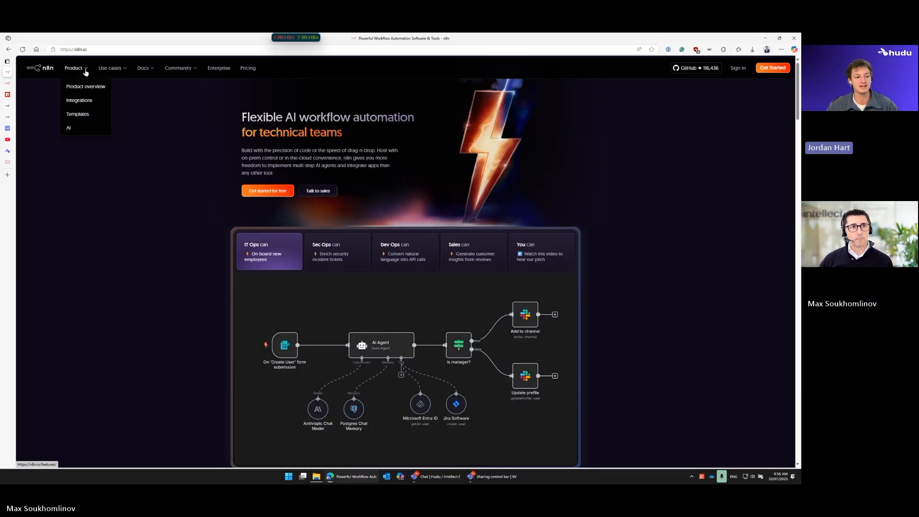
pyautogui.click(78, 113)
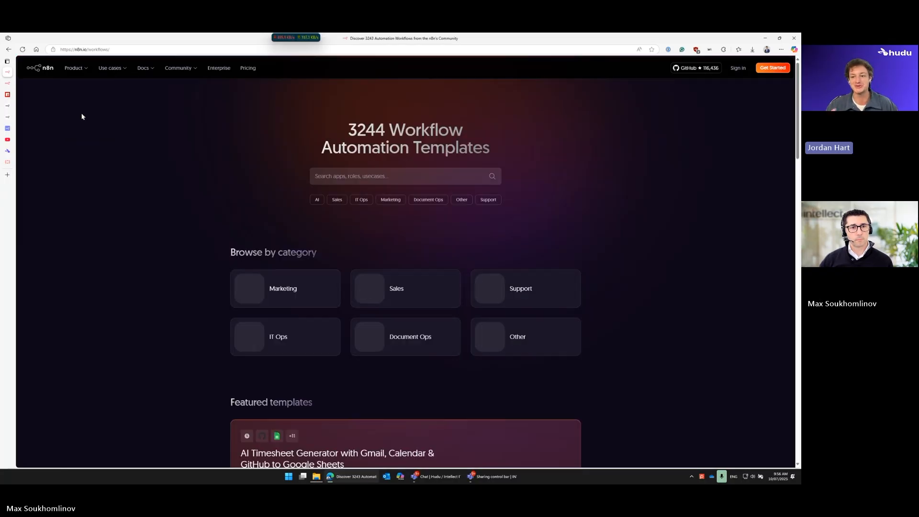
pyautogui.scroll(-1, 82, 117)
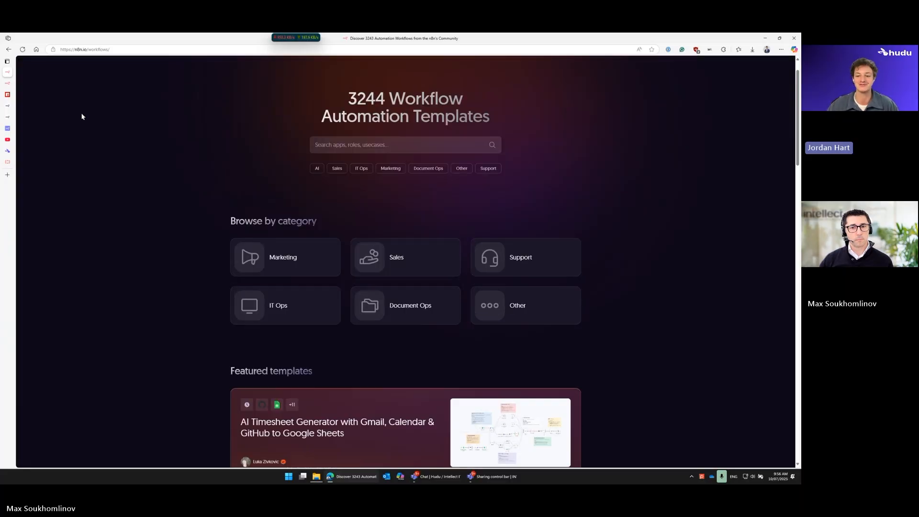
pyautogui.scroll(-1, 82, 116)
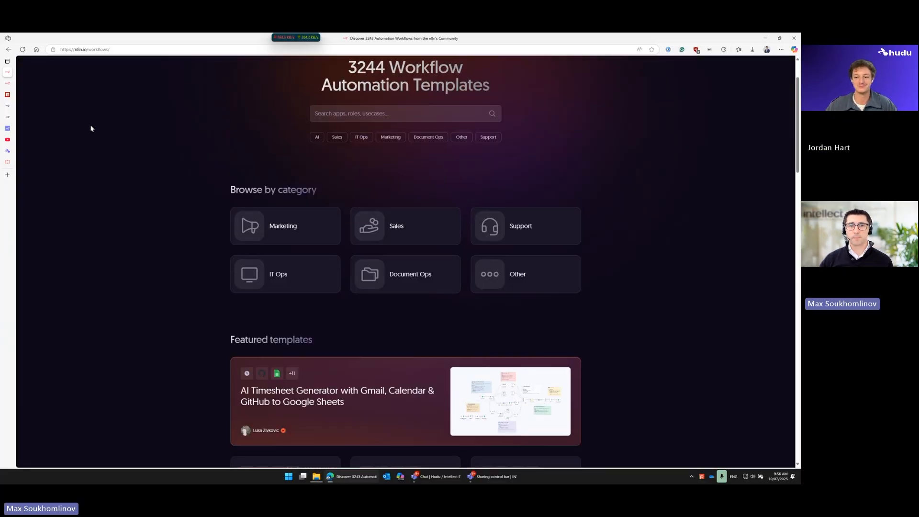
pyautogui.scroll(-5, 91, 124)
pyautogui.scroll(5, 91, 125)
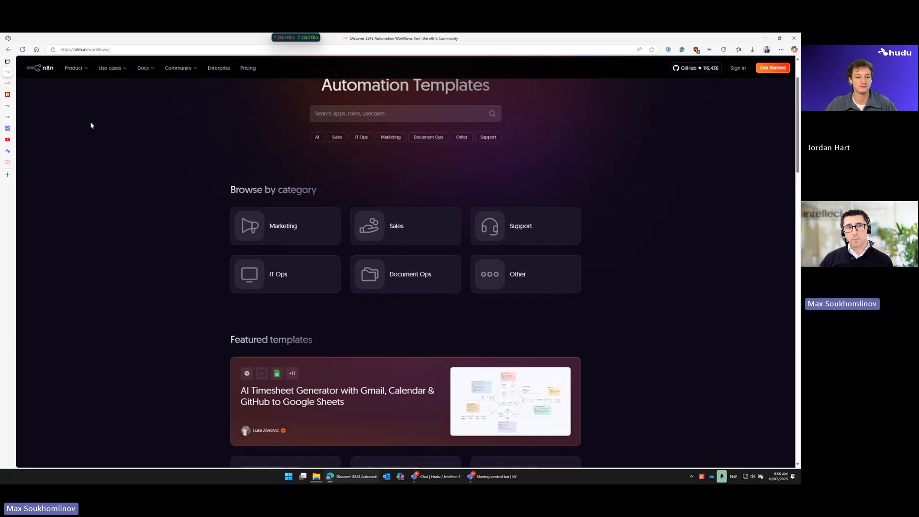
pyautogui.scroll(1, 99, 137)
pyautogui.scroll(-1, 103, 140)
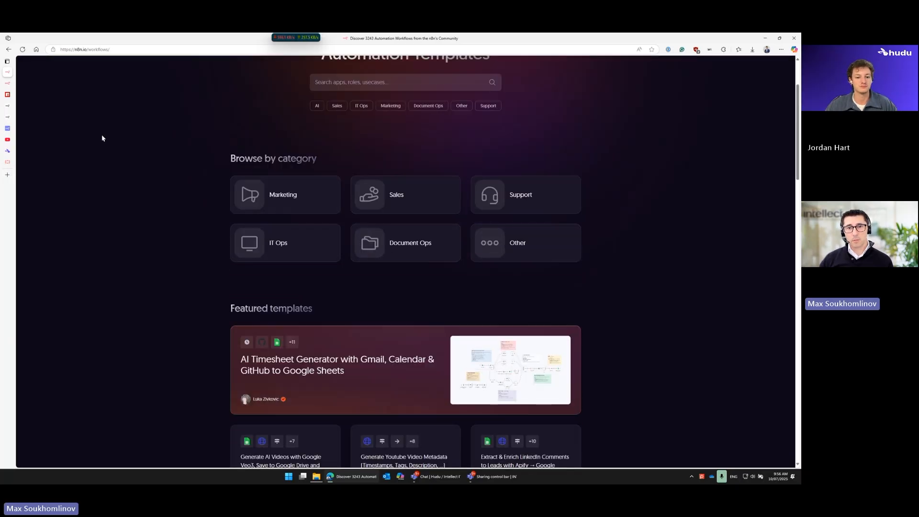
pyautogui.scroll(-4, 103, 140)
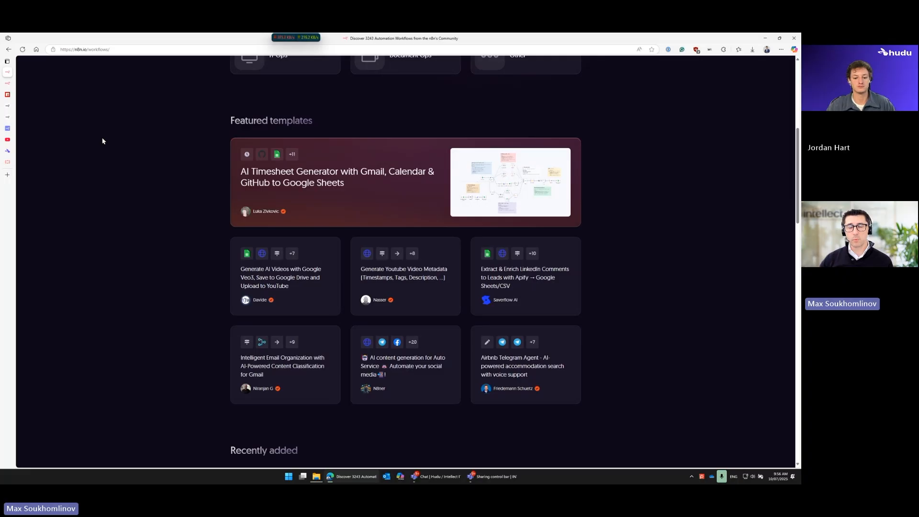
pyautogui.scroll(6, 102, 141)
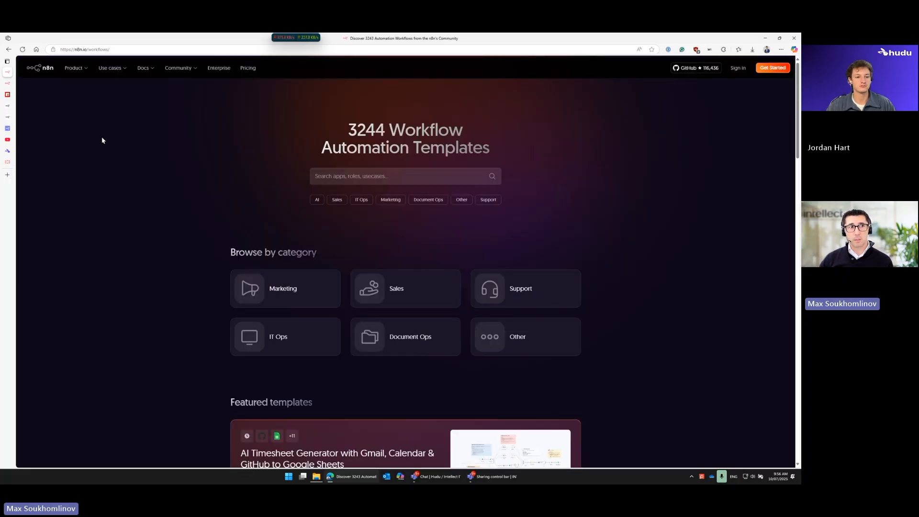
pyautogui.moveTo(90, 74)
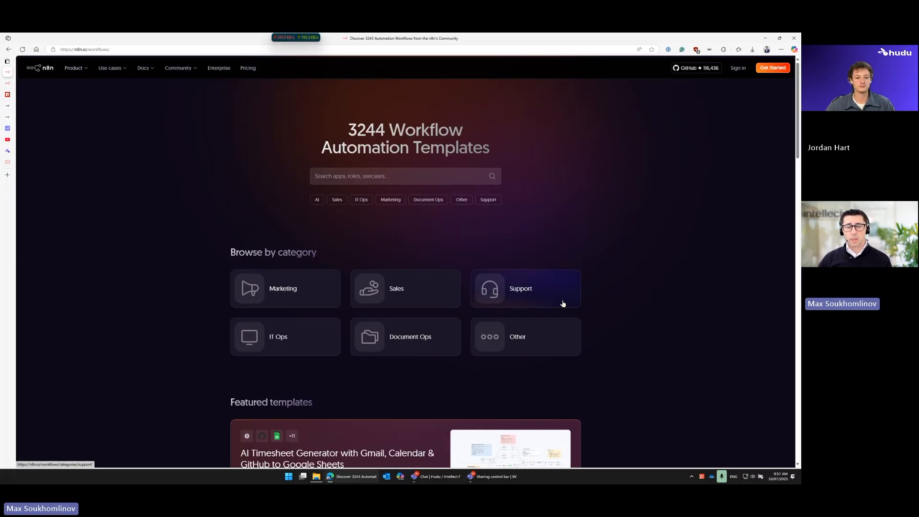
# Step: Search the template library for "documentation" and open the Automate Customer Support with Mintlify Documentation & Zendesk AI Agent template
pyautogui.click(430, 177)
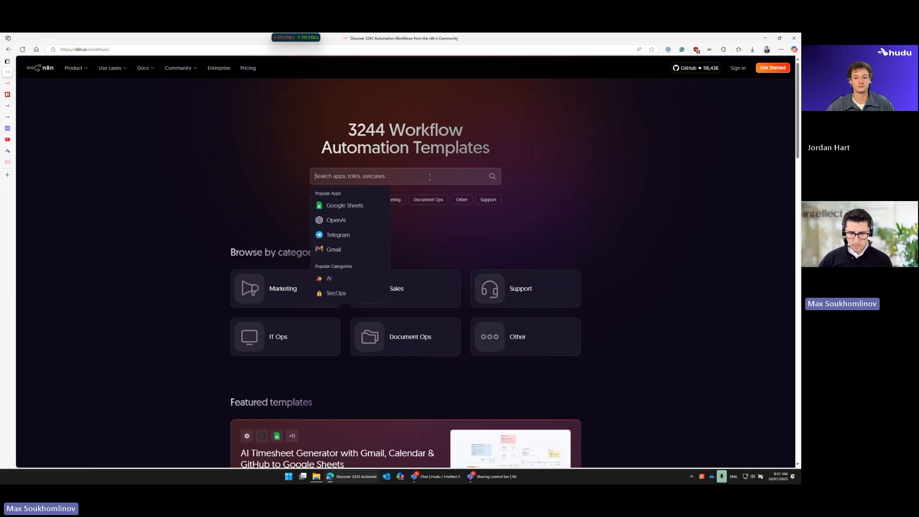
pyautogui.write('documentation')
pyautogui.press('Return')
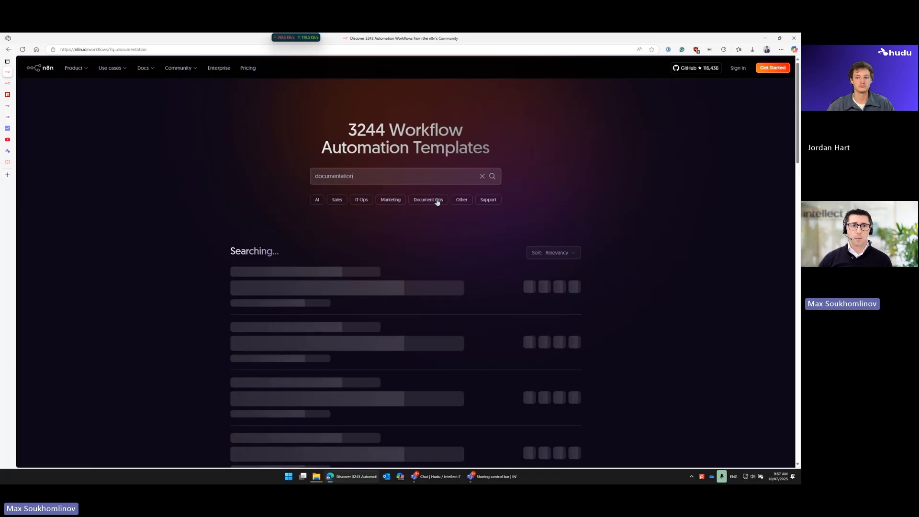
pyautogui.scroll(-1, 209, 211)
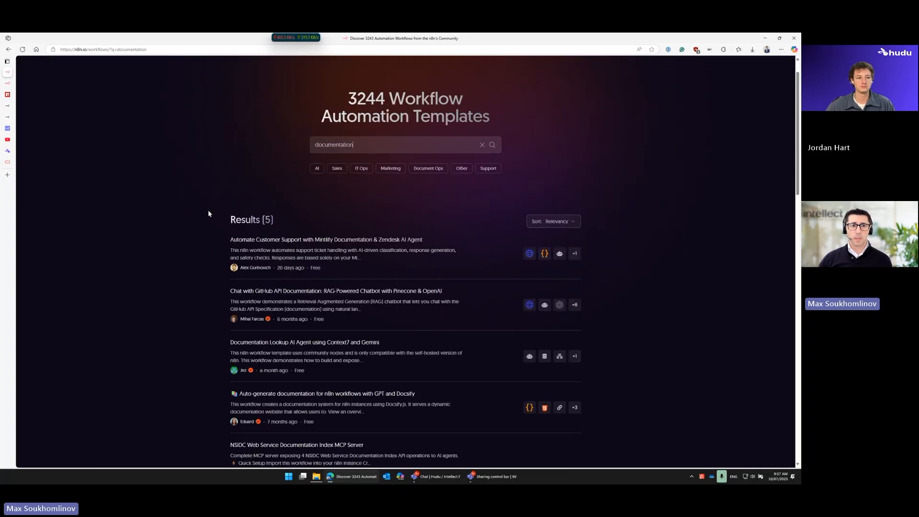
pyautogui.click(381, 242)
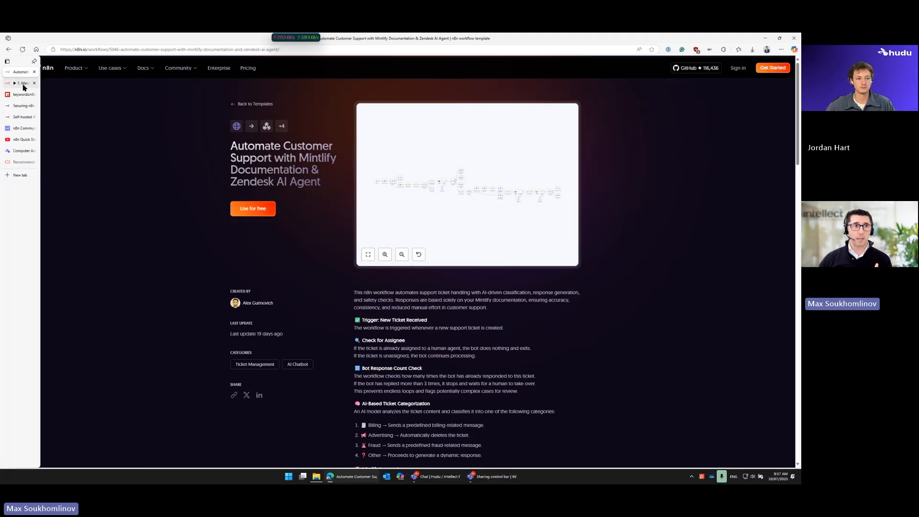
# Step: Return to the Mass Asset Status Updates workflow and copy all of its nodes
pyautogui.click(23, 84)
pyautogui.moveTo(140, 168); pyautogui.dragTo(729, 381)
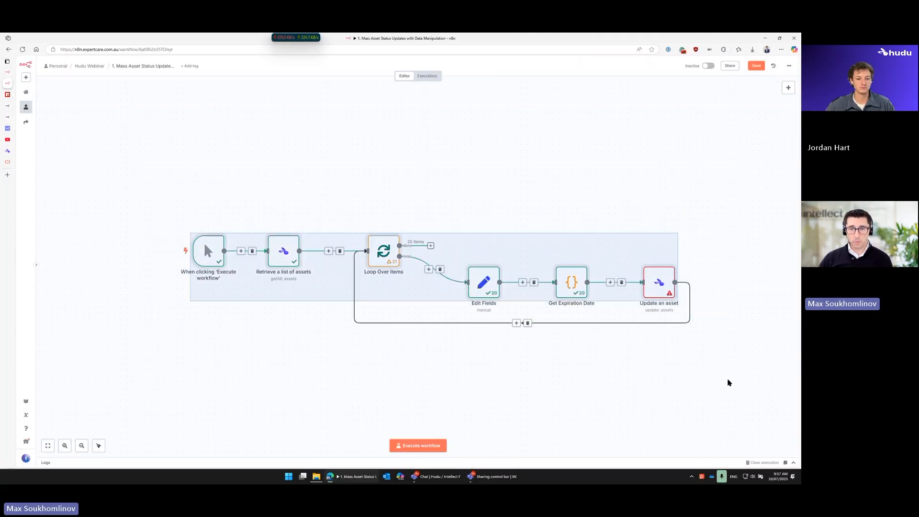
pyautogui.moveTo(167, 198); pyautogui.dragTo(752, 373)
pyautogui.hotkey('ctrl', 'c')
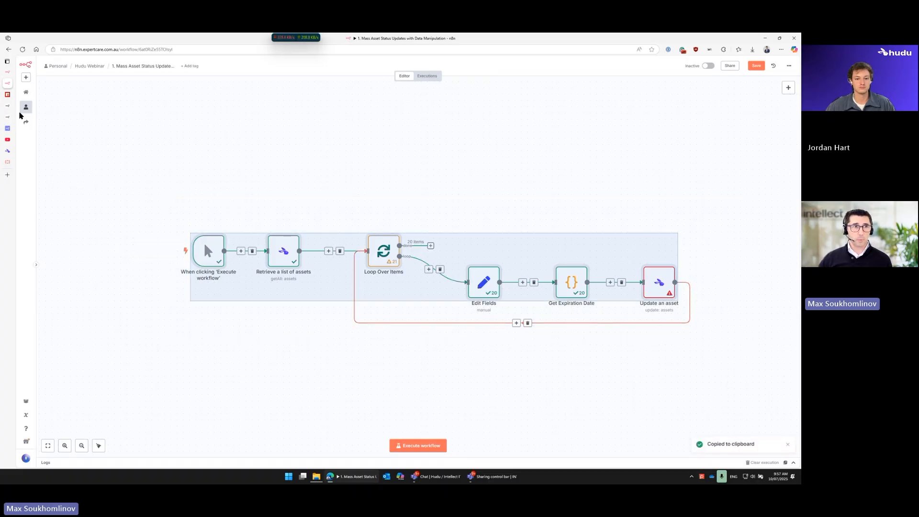
# Step: Create a new workflow, paste the copied asset nodes into it, and select the whole pasted chain
pyautogui.click(27, 78)
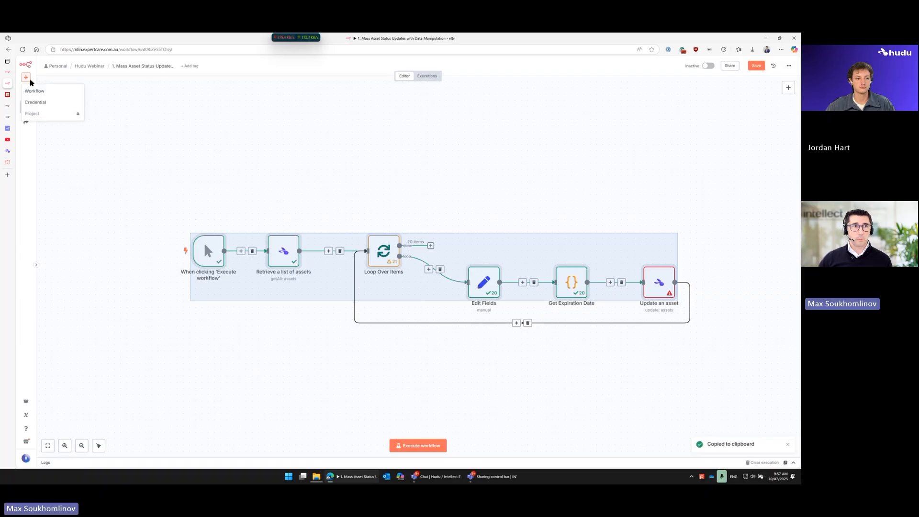
pyautogui.click(35, 91)
pyautogui.click(460, 275)
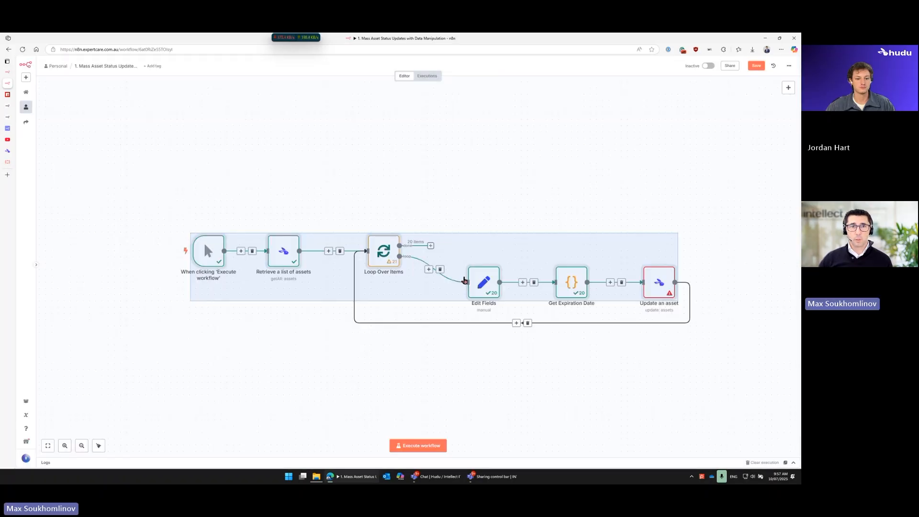
pyautogui.hotkey('ctrl', 'v')
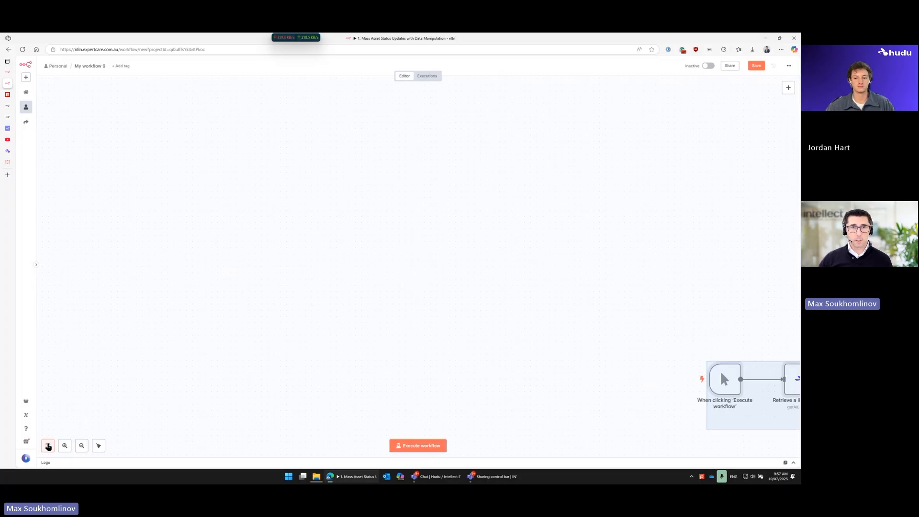
pyautogui.click(48, 446)
pyautogui.click(498, 362)
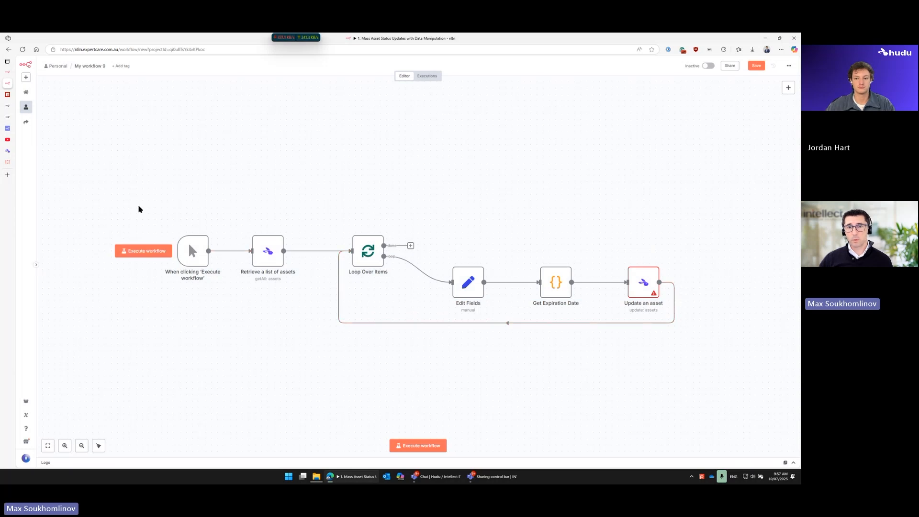
pyautogui.moveTo(147, 206); pyautogui.dragTo(752, 392)
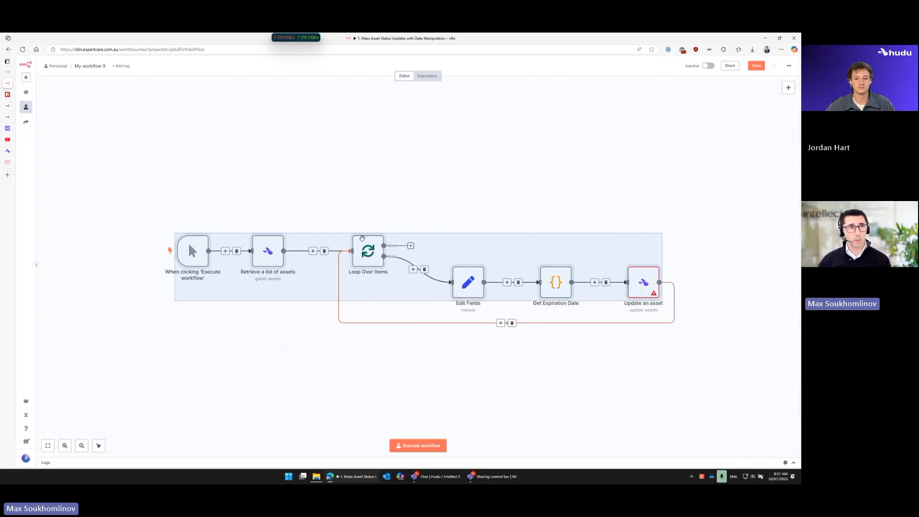
# Step: Copy the Mintlify and Zendesk customer support template as JSON from its page, and return to the new workflow
pyautogui.moveTo(15, 77)
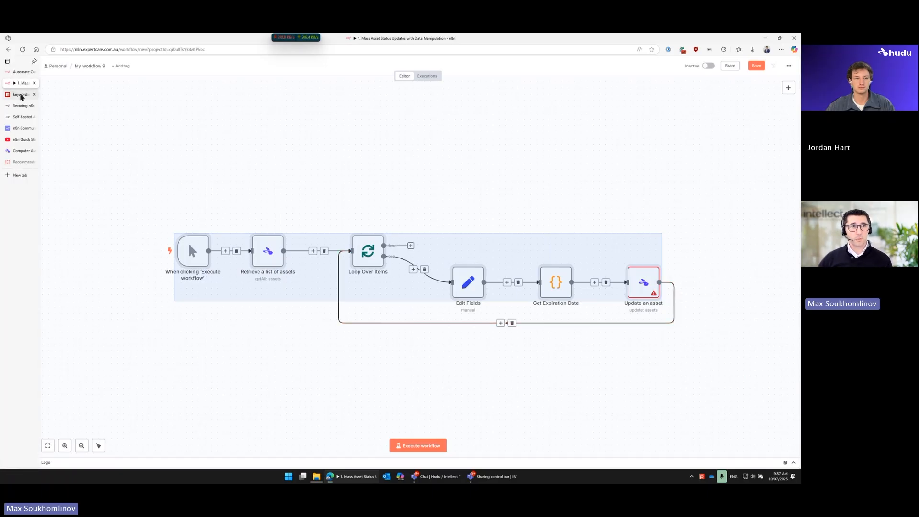
pyautogui.click(21, 72)
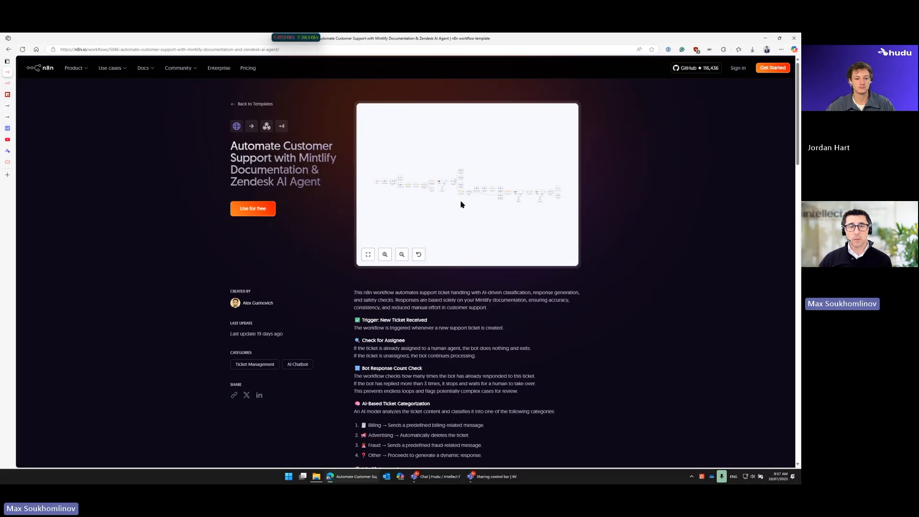
pyautogui.click(253, 208)
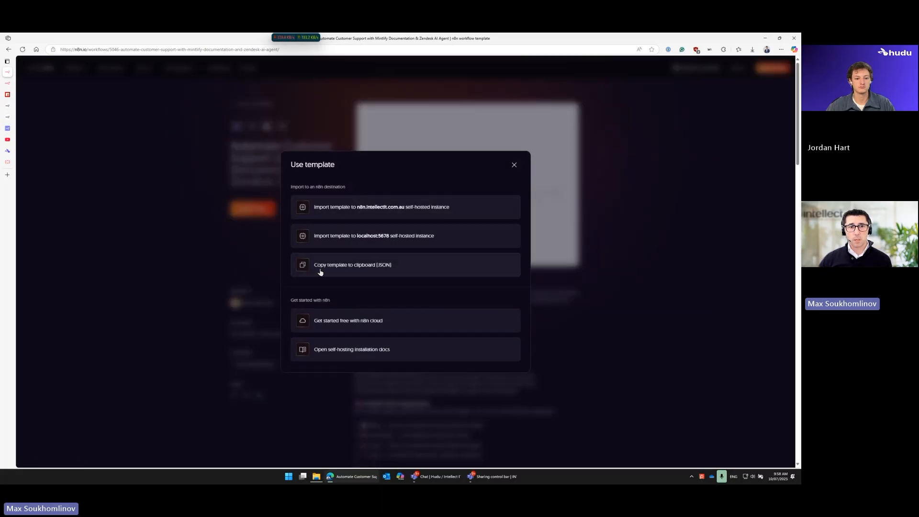
pyautogui.click(320, 272)
pyautogui.click(79, 144)
pyautogui.click(7, 83)
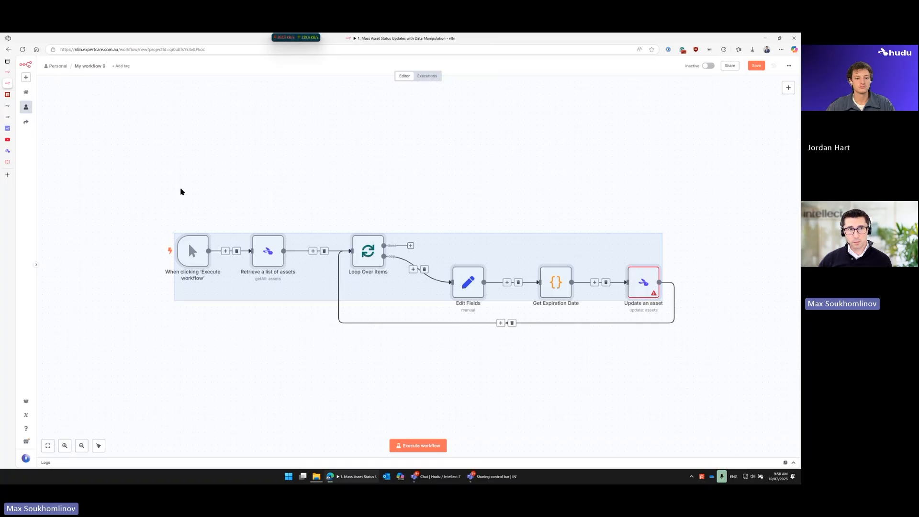
# Step: Undo the pasted asset nodes, paste the copied customer support template in their place, and fit it in view
pyautogui.click(161, 181)
pyautogui.hotkey('ctrl', 'z')
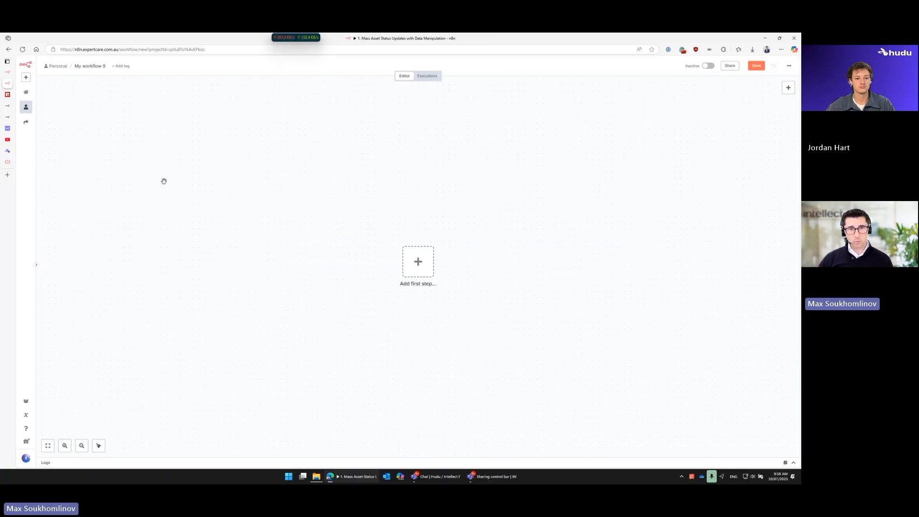
pyautogui.hotkey('ctrl', 'v')
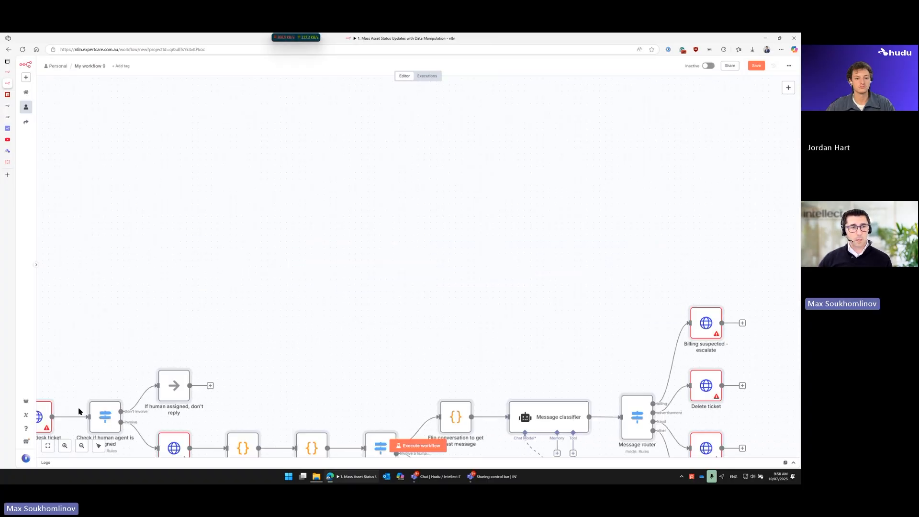
pyautogui.click(48, 446)
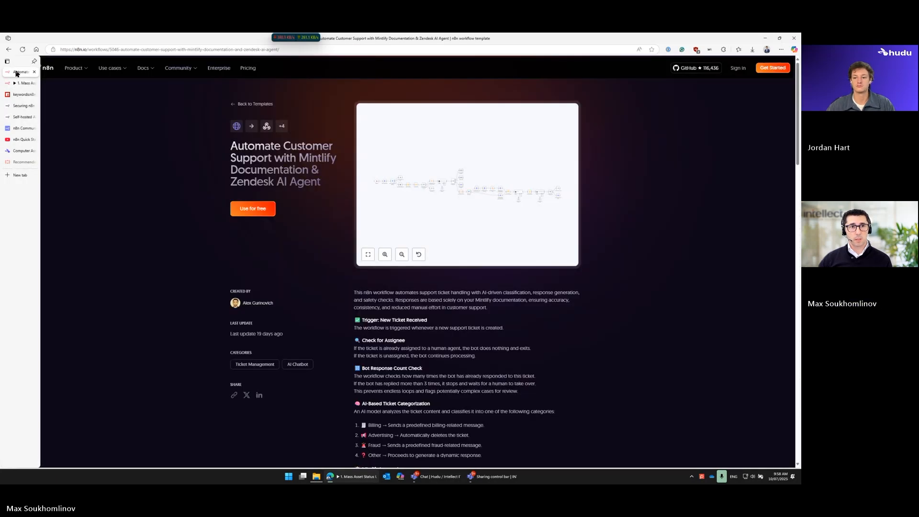
# Step: Revisit the customer support template's page, highlight its title, and return to the new workflow
pyautogui.click(9, 71)
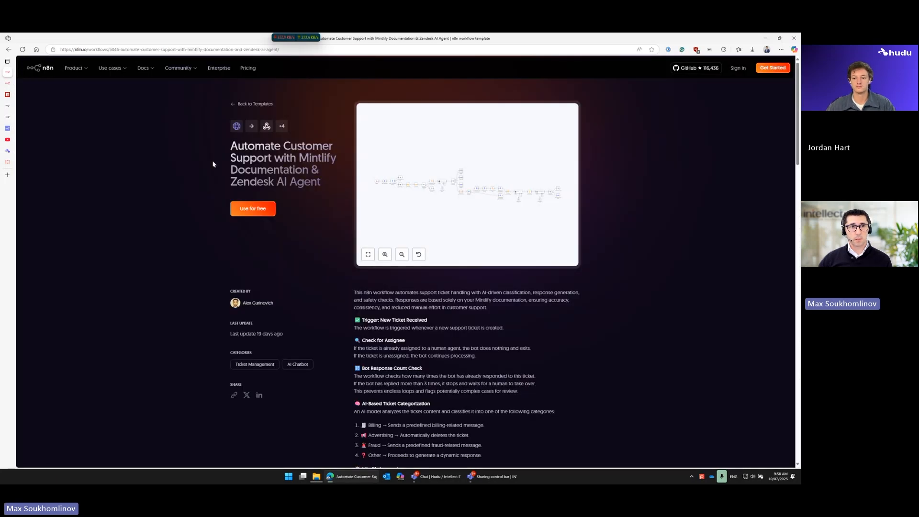
pyautogui.moveTo(229, 145); pyautogui.dragTo(312, 176)
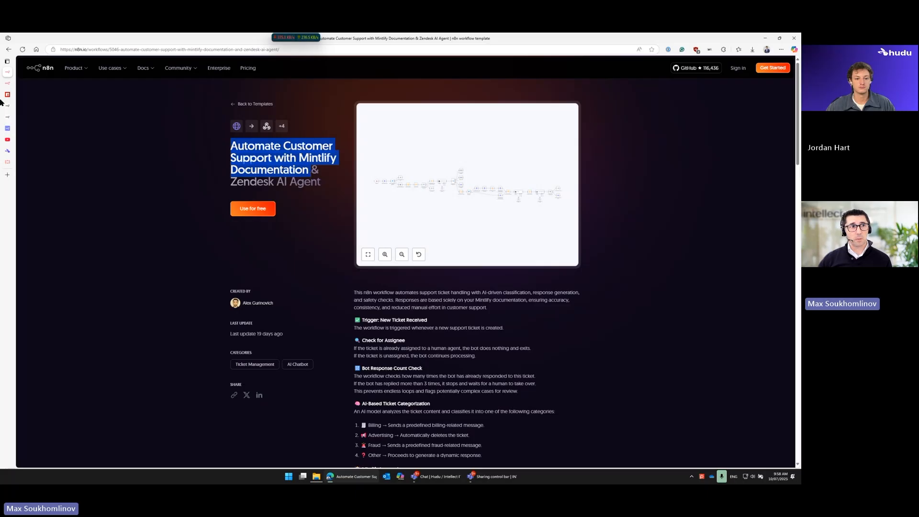
pyautogui.click(6, 83)
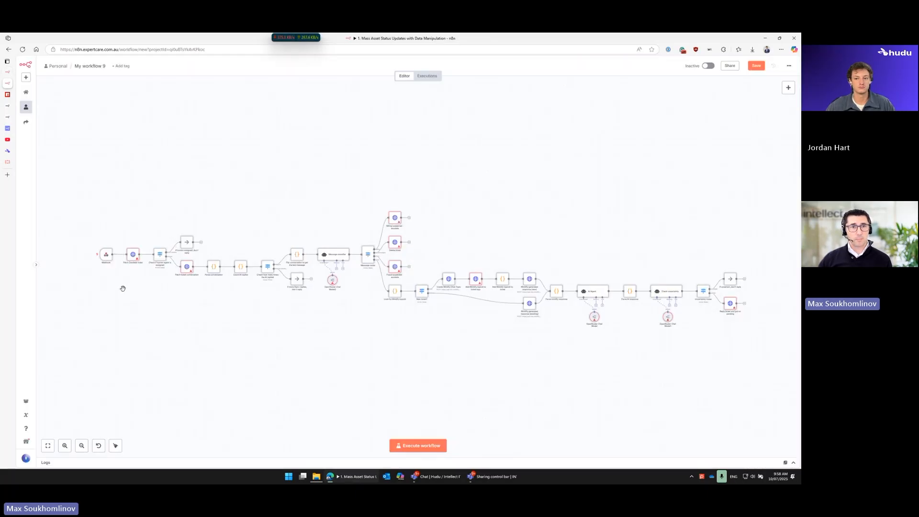
# Step: Examine the pasted template from the Webhook through the message classifier and router to the Mintlify response nodes, and end the screen share
pyautogui.scroll(5, 125, 305)
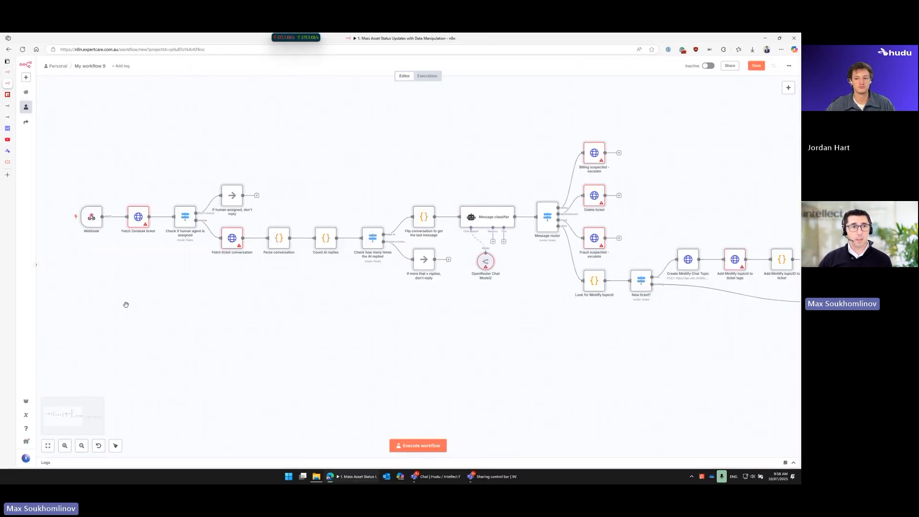
pyautogui.scroll(1, 133, 291)
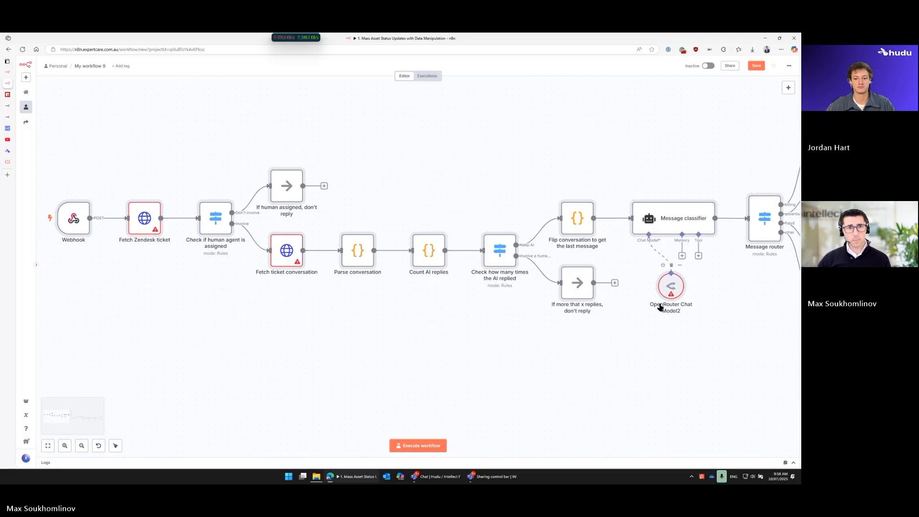
pyautogui.hscroll(2, 670, 301)
pyautogui.hscroll(5, 670, 302)
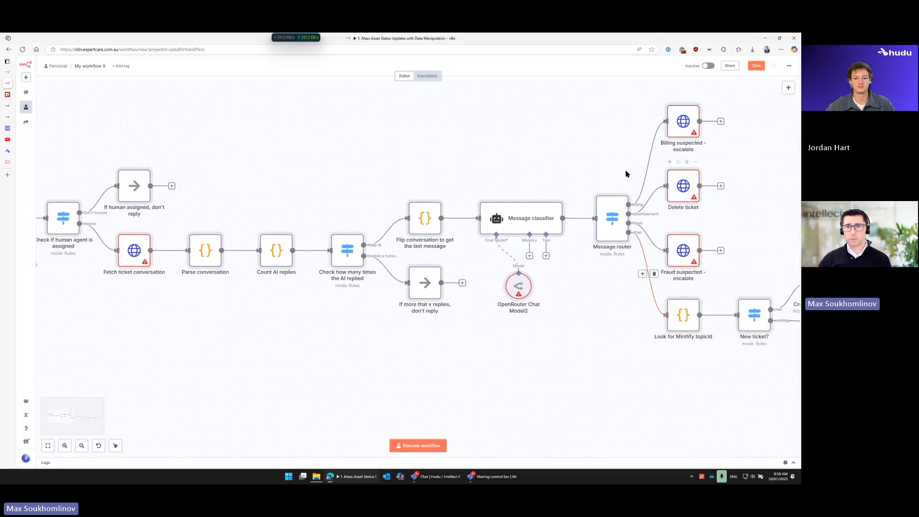
pyautogui.scroll(-2, 325, 312)
pyautogui.scroll(-2, 325, 313)
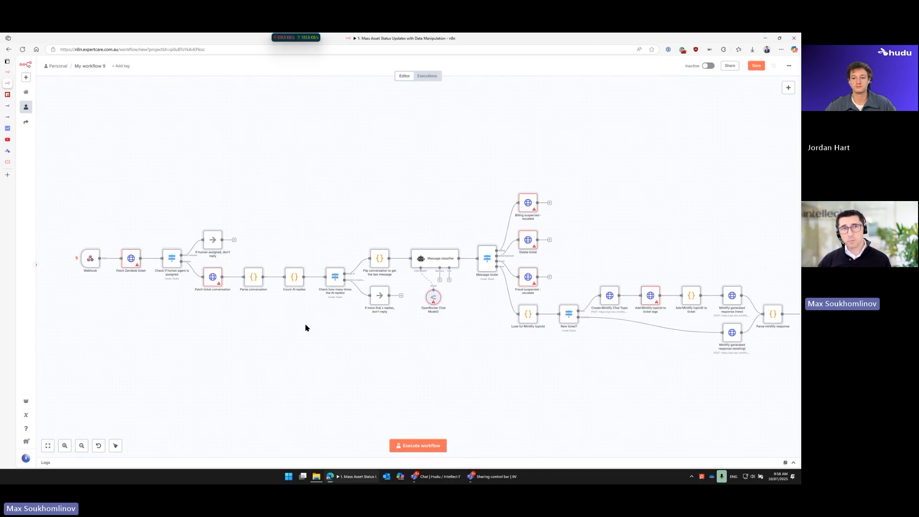
pyautogui.hscroll(1, 307, 328)
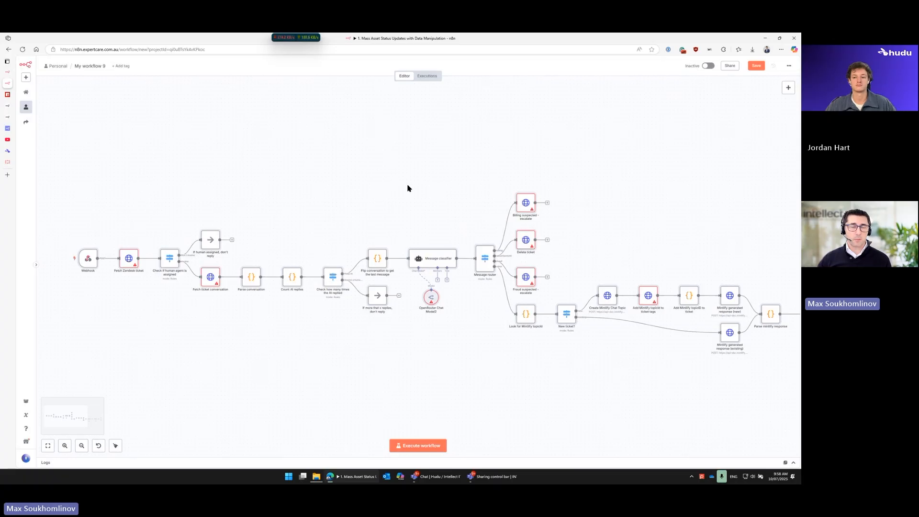
pyautogui.click(438, 42)
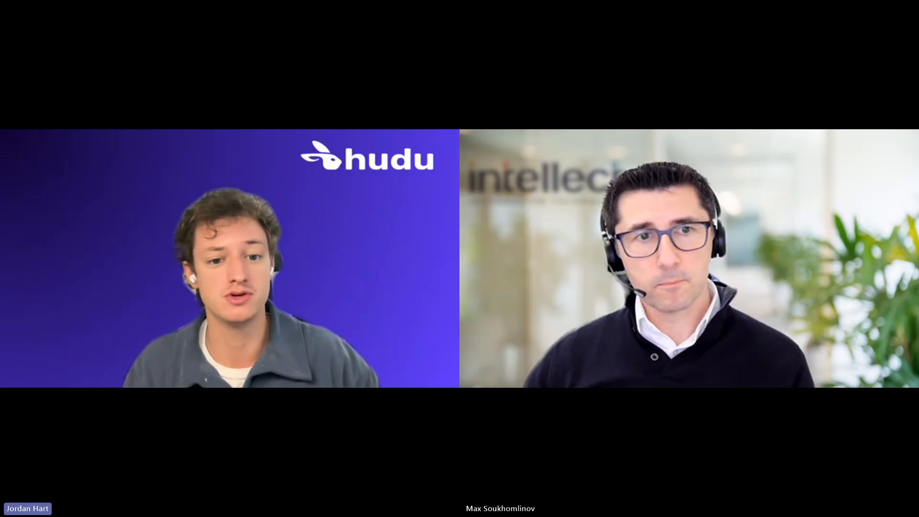